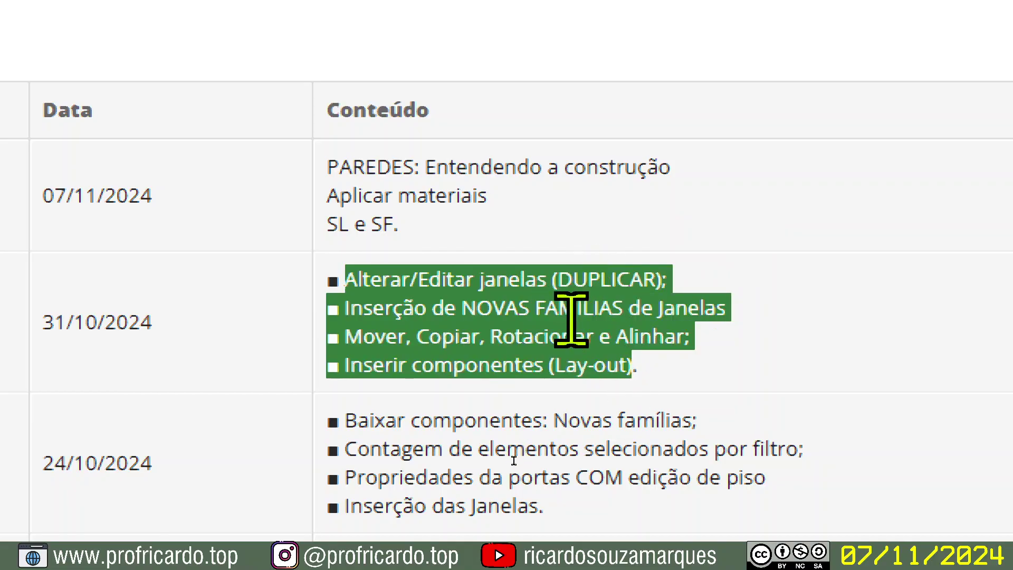
Highlight the lesson content listed for 07/11/2024 in the class record.
{"action": "left_click", "coordinate": [416, 166]}
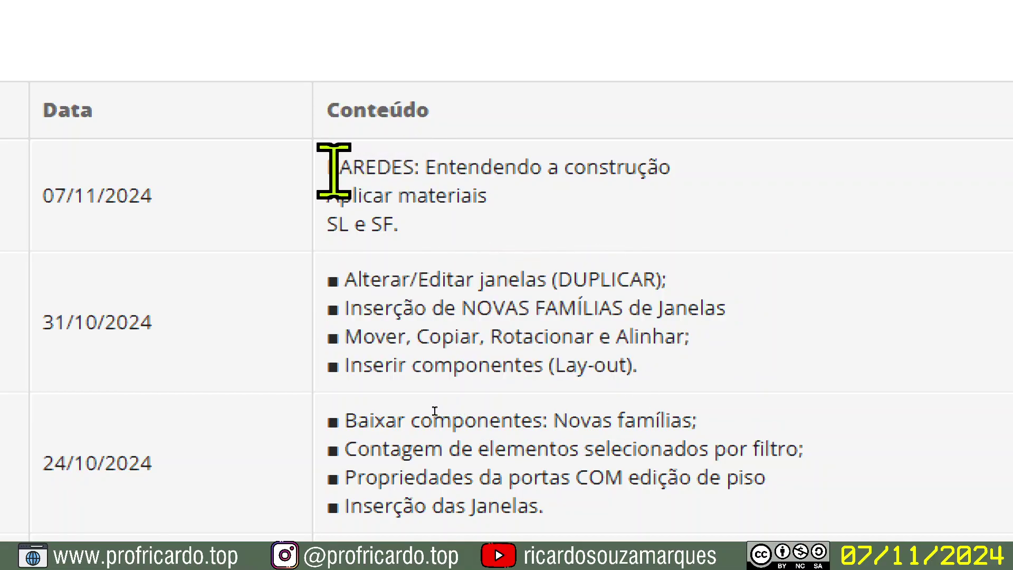
{"action": "left_click_drag", "start_coordinate": [328, 167], "coordinate": [439, 220]}
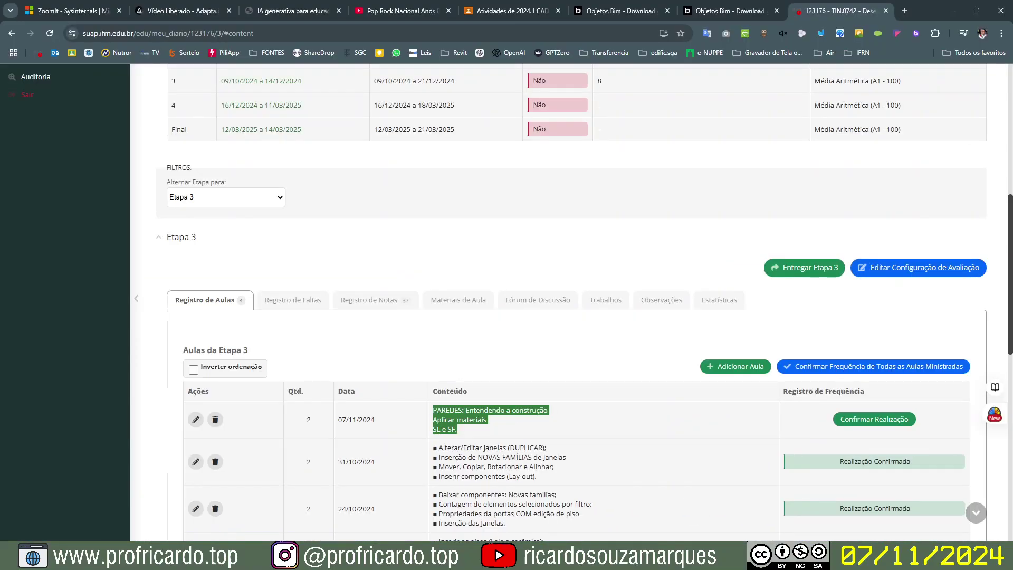
Switch to Revit and examine the small projecting room with the tiled floor in the PAVTº TÉRREO floor plan.
{"action": "key", "text": "alt+Tab"}
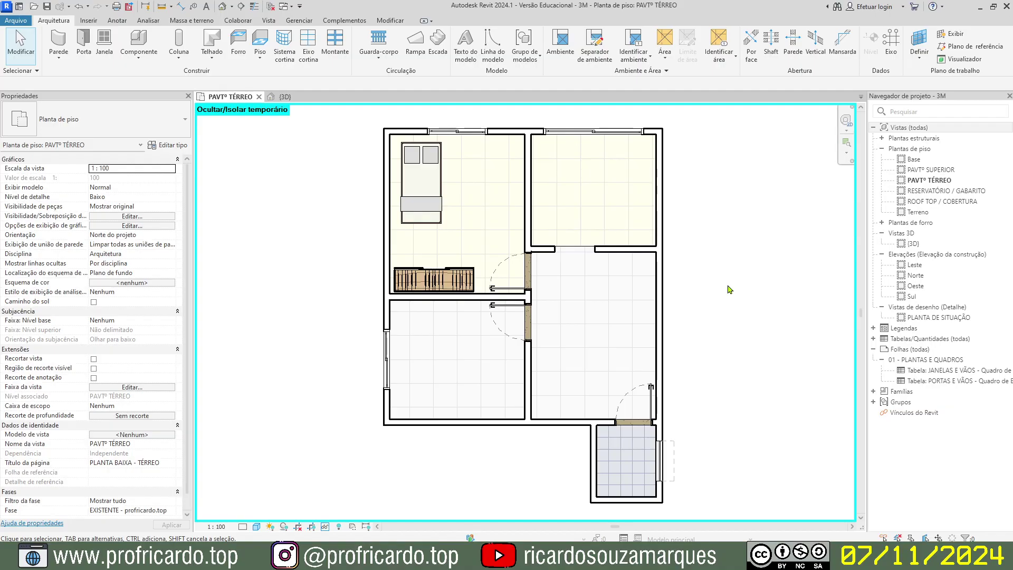
{"action": "middle_click_drag", "start_coordinate": [739, 414], "coordinate": [544, 394]}
{"action": "scroll", "coordinate": [543, 390], "scroll_direction": "up", "scroll_amount": 5}
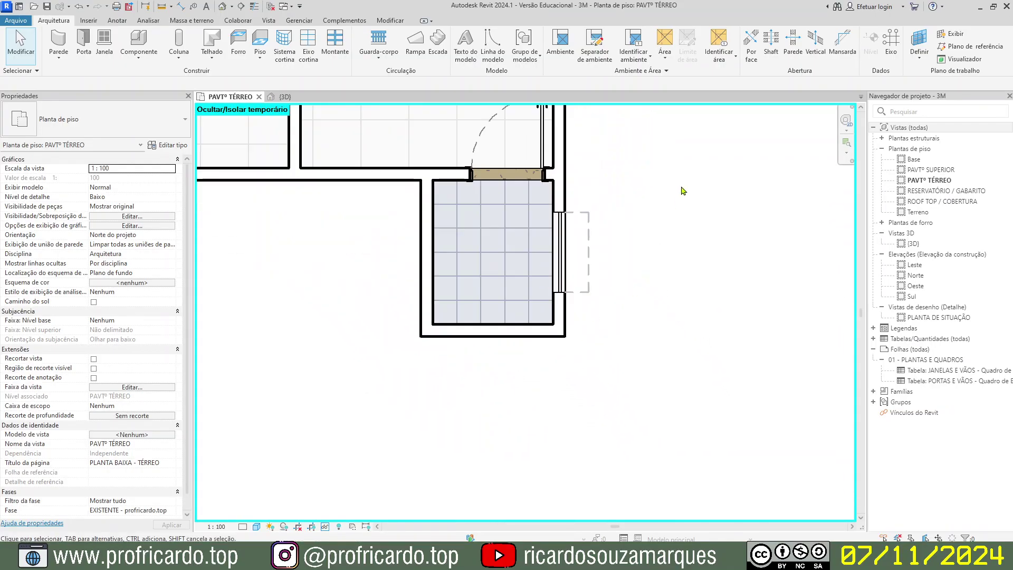
{"action": "middle_click_drag", "start_coordinate": [682, 189], "coordinate": [682, 256]}
{"action": "scroll", "coordinate": [677, 263], "scroll_direction": "up", "scroll_amount": 1}
{"action": "middle_click_drag", "start_coordinate": [594, 356], "coordinate": [613, 366]}
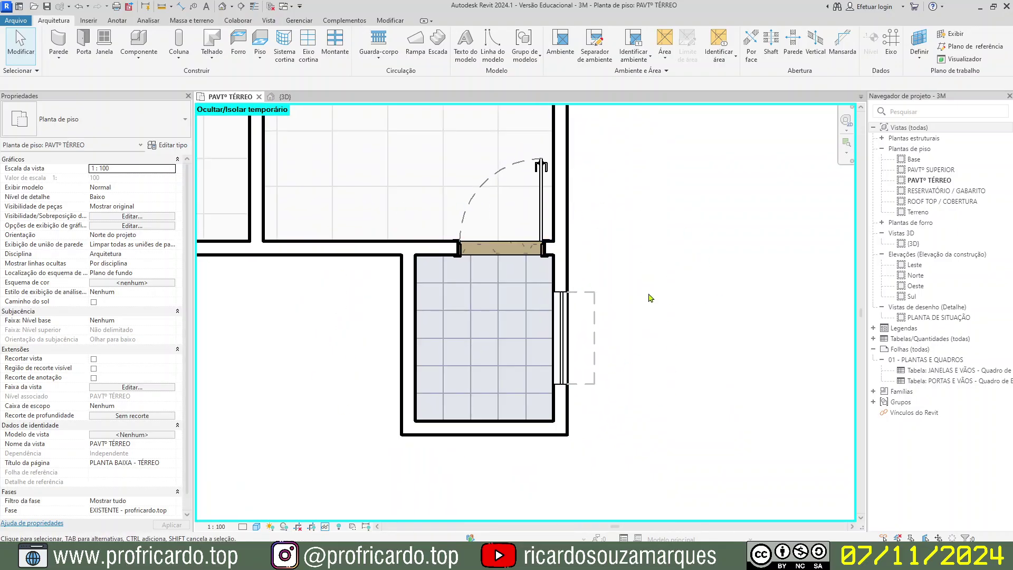
Open the {3D} view and examine the house and its small projecting room from several sides.
{"action": "left_click", "coordinate": [299, 98]}
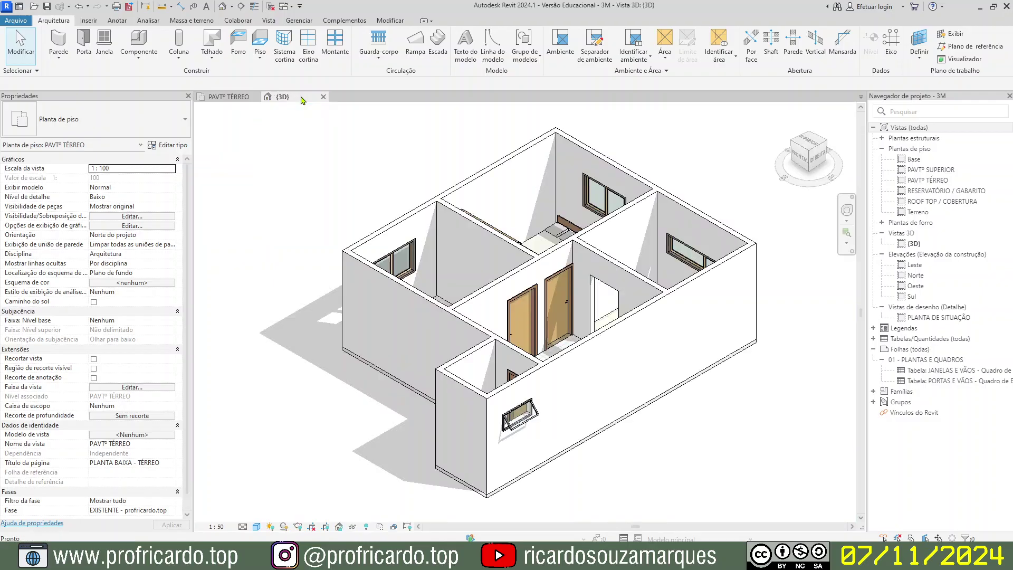
{"action": "middle_click_drag", "start_coordinate": [443, 410], "coordinate": [594, 397], "text": "shift"}
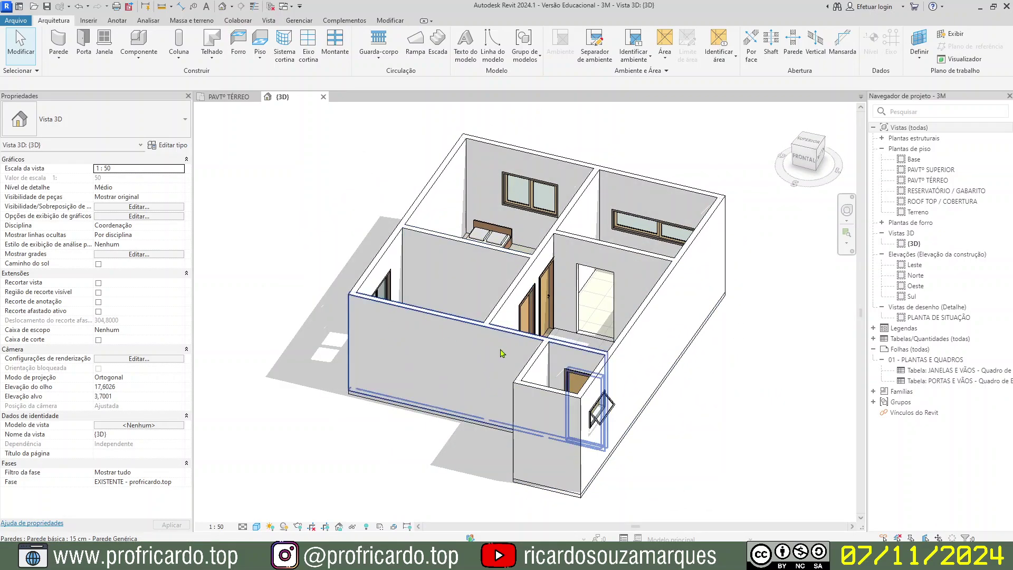
{"action": "middle_click_drag", "start_coordinate": [549, 443], "coordinate": [696, 327], "text": "shift"}
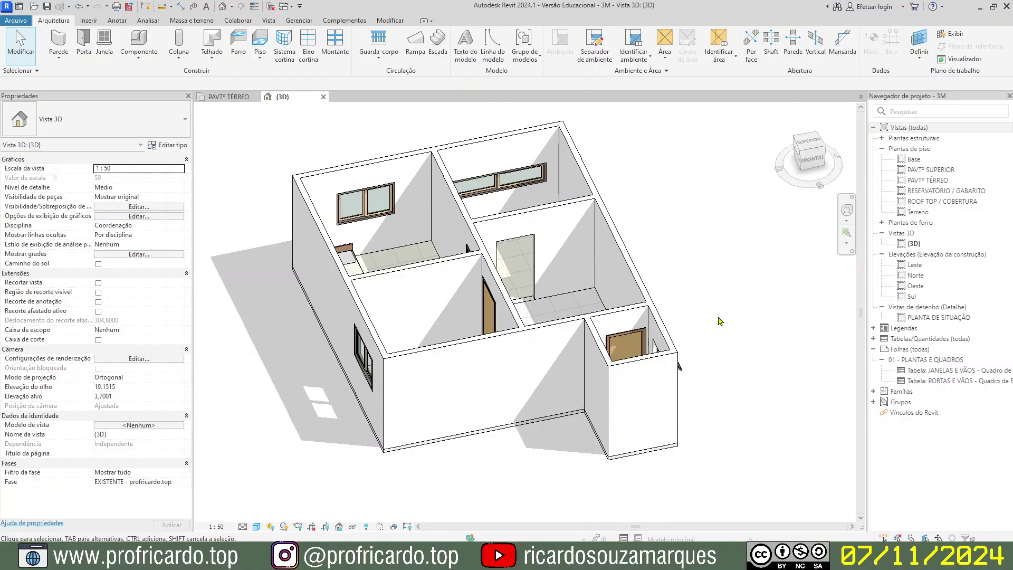
{"action": "left_click", "coordinate": [813, 154]}
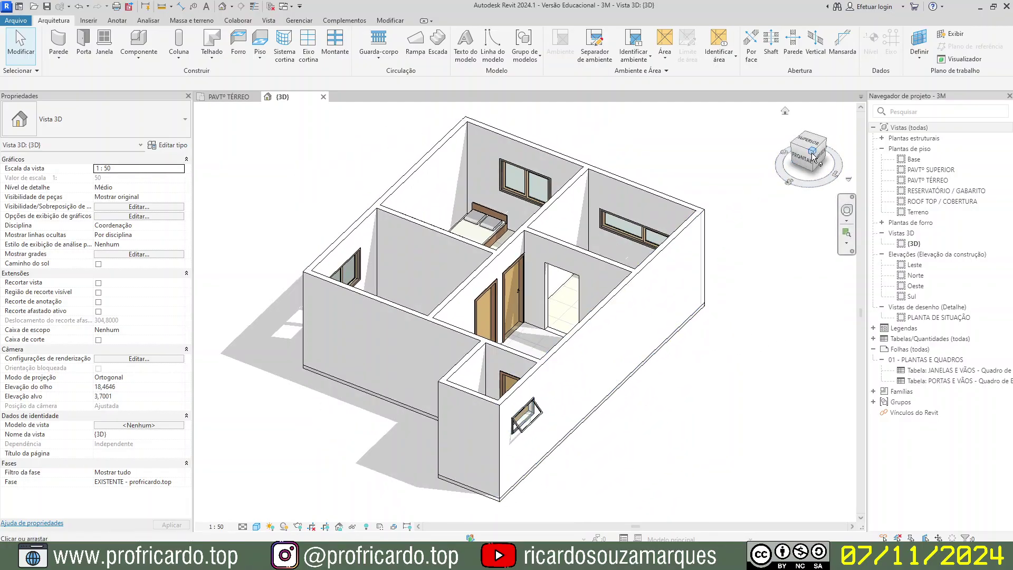
{"action": "left_click", "coordinate": [812, 154]}
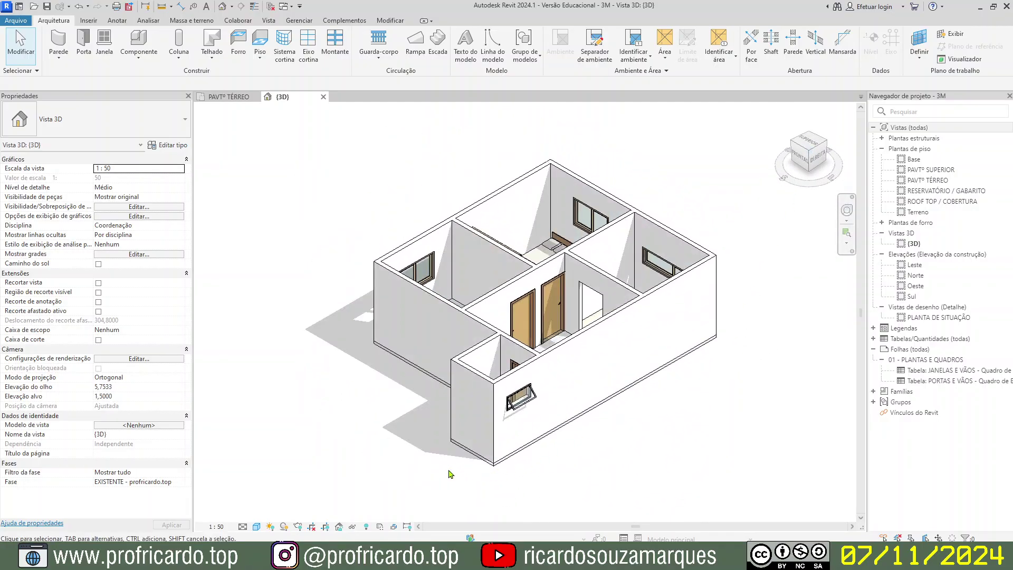
Set the top constraint of the projecting room's short end wall to the ROOF TOP / COBERTURA level.
{"action": "left_click", "coordinate": [473, 383]}
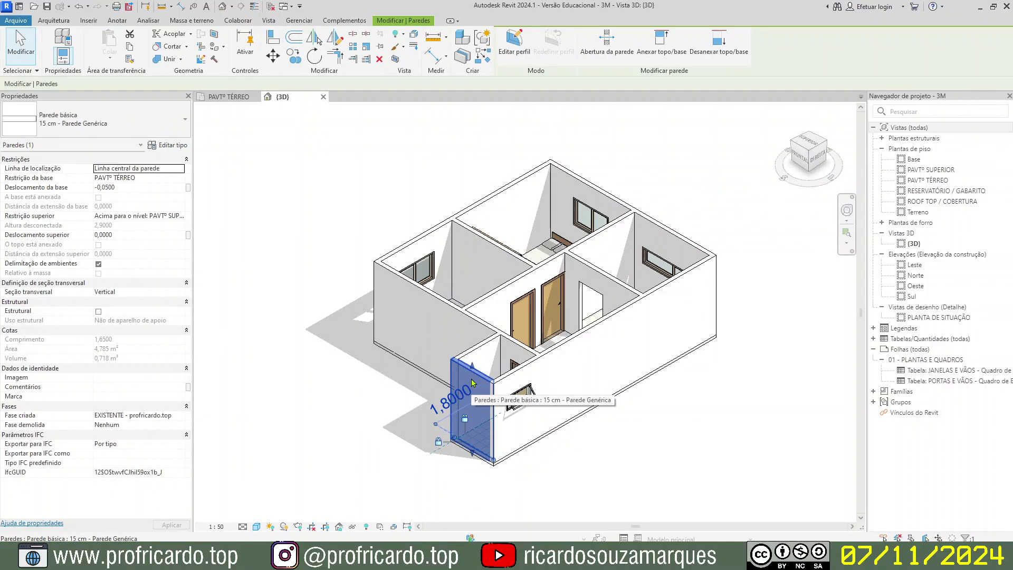
{"action": "left_click", "coordinate": [185, 217]}
{"action": "left_click", "coordinate": [180, 216]}
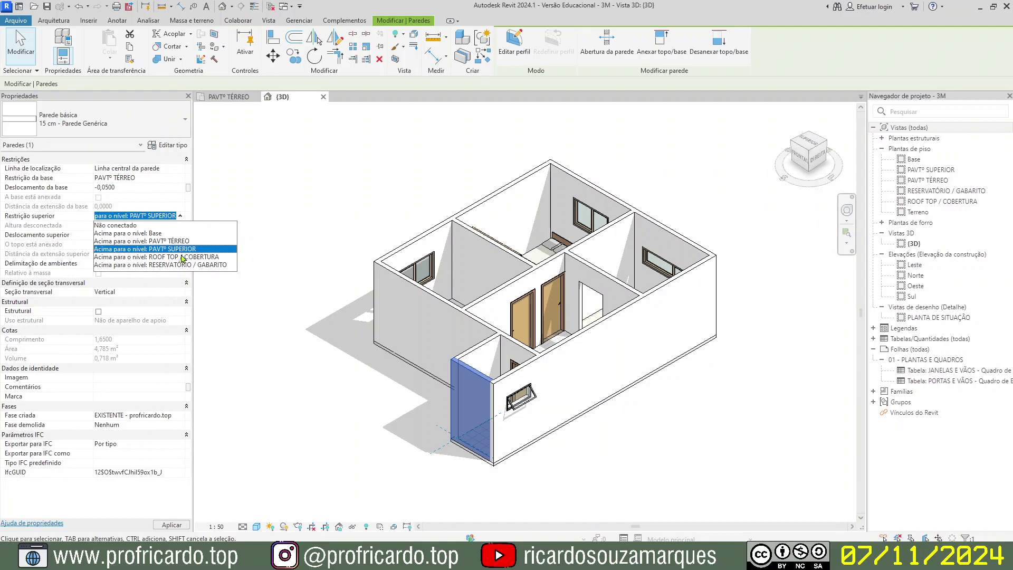
{"action": "left_click", "coordinate": [183, 257]}
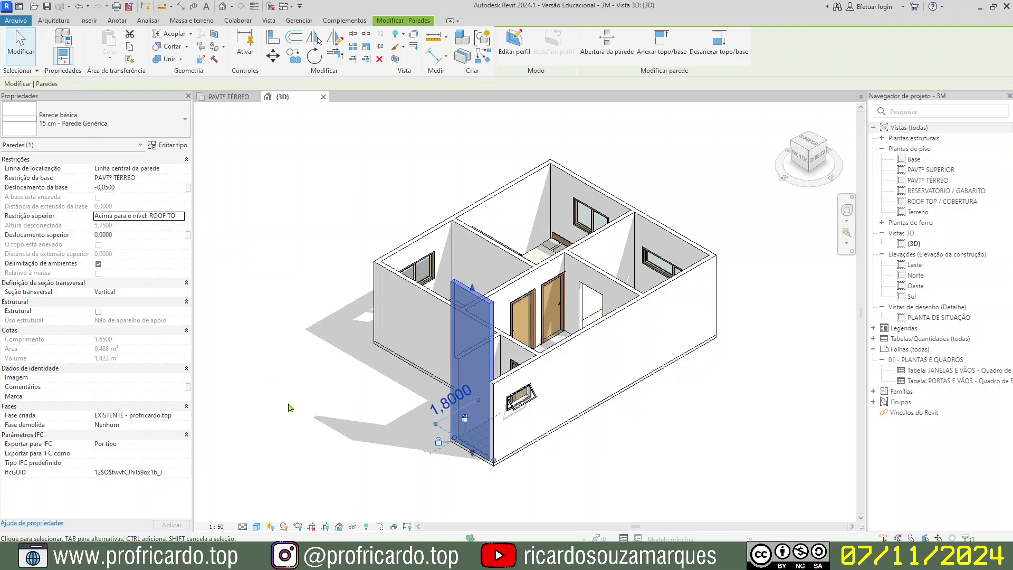
Set the top constraint of the projecting room's windowless side wall to the ROOF TOP / COBERTURA level.
{"action": "middle_click_drag", "start_coordinate": [290, 406], "coordinate": [436, 382], "text": "shift"}
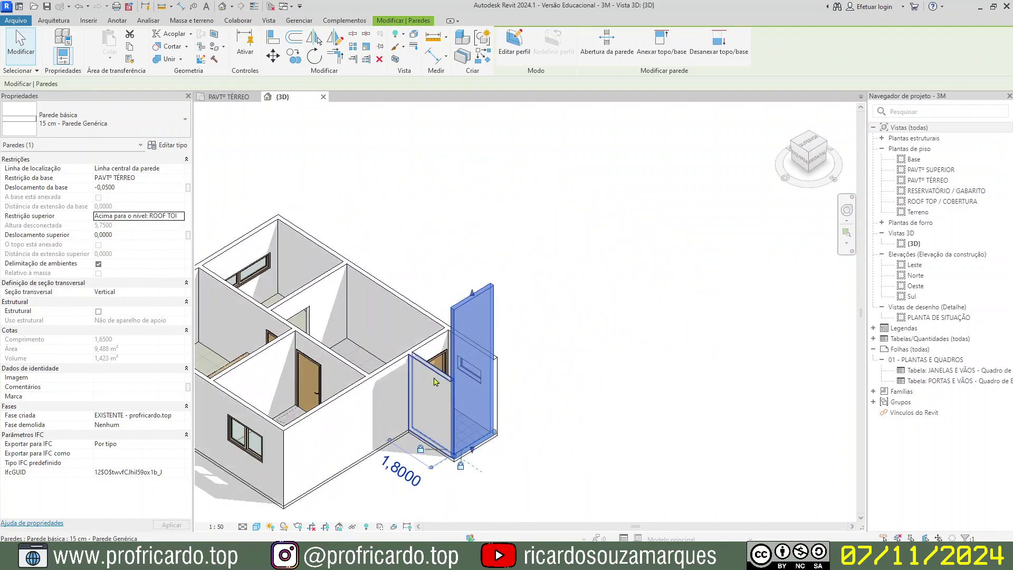
{"action": "left_click", "coordinate": [436, 382]}
{"action": "left_click", "coordinate": [179, 218]}
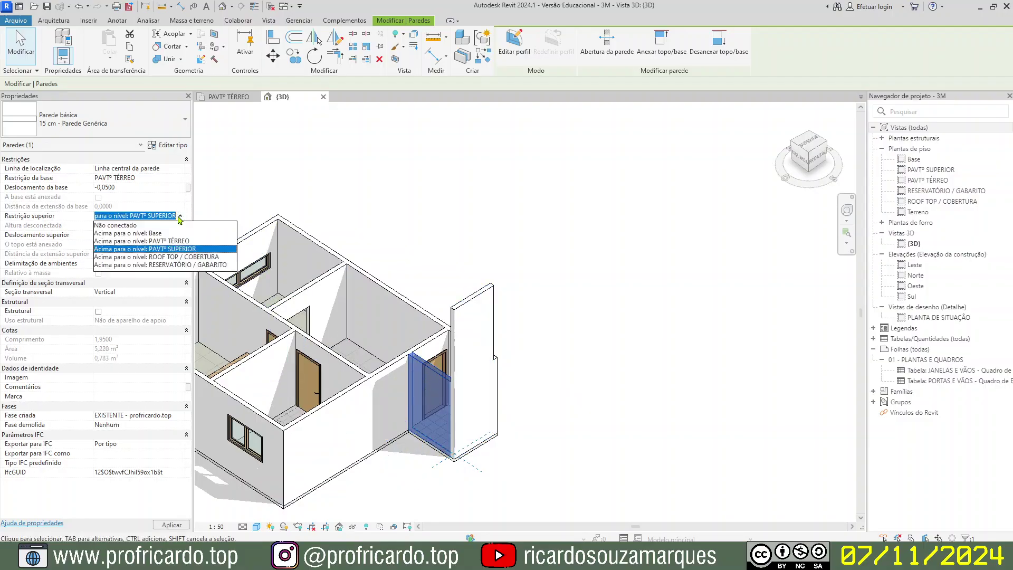
{"action": "left_click", "coordinate": [182, 257]}
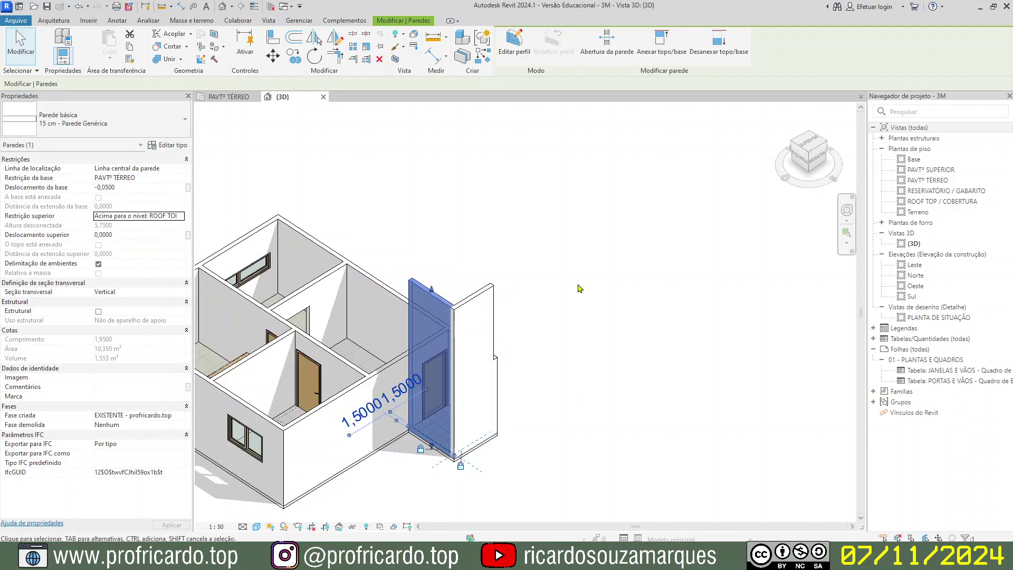
{"action": "left_click", "coordinate": [602, 306]}
Set the top constraint of the long windowed side wall and the adjoining wall with the small room's door to ROOF TOP / COBERTURA.
{"action": "middle_click_drag", "start_coordinate": [624, 309], "coordinate": [389, 335], "text": "shift"}
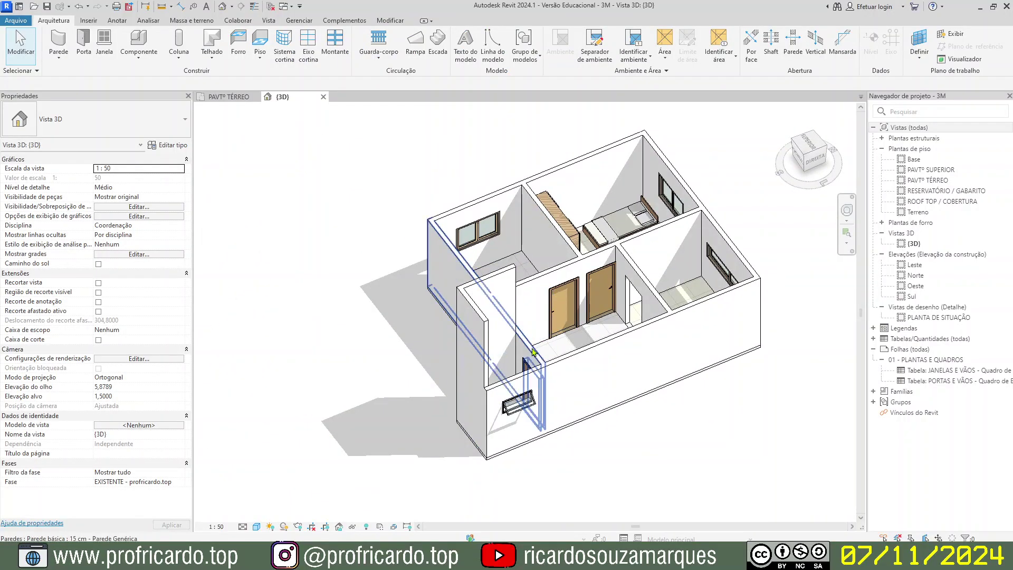
{"action": "left_click", "coordinate": [532, 352]}
{"action": "left_click", "coordinate": [607, 391], "text": "ctrl"}
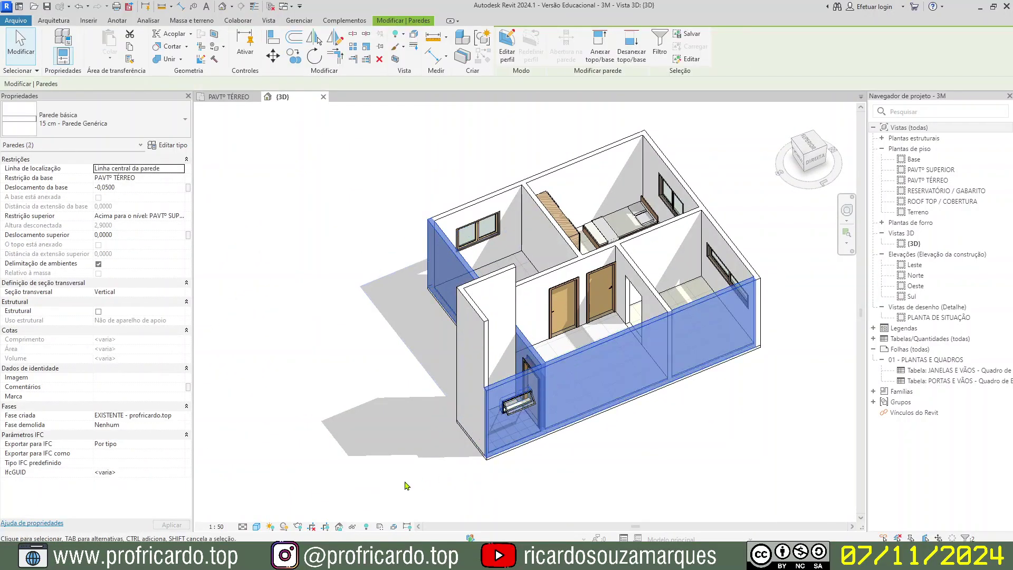
{"action": "left_click", "coordinate": [182, 216]}
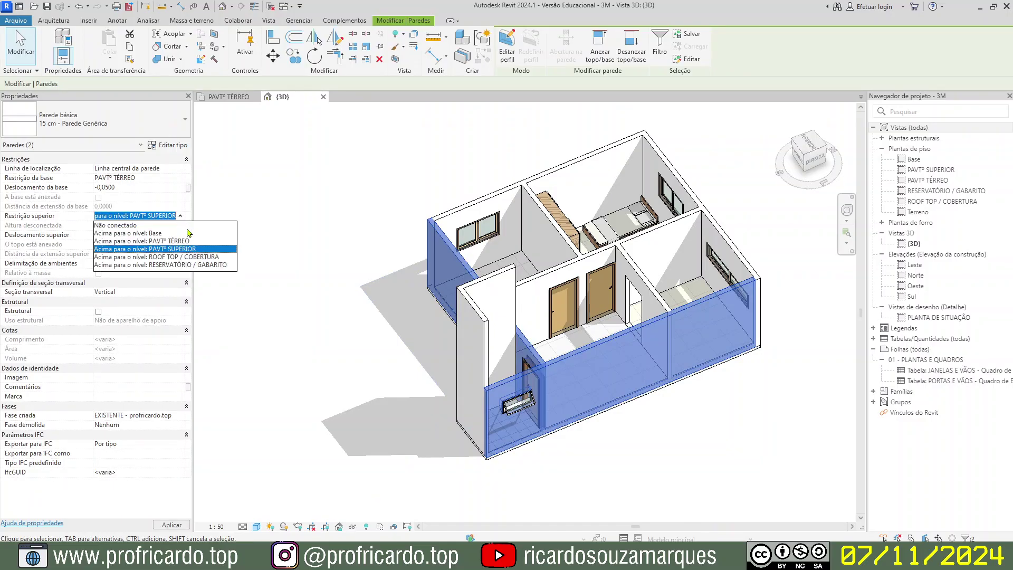
{"action": "left_click", "coordinate": [191, 257]}
{"action": "left_click", "coordinate": [360, 413]}
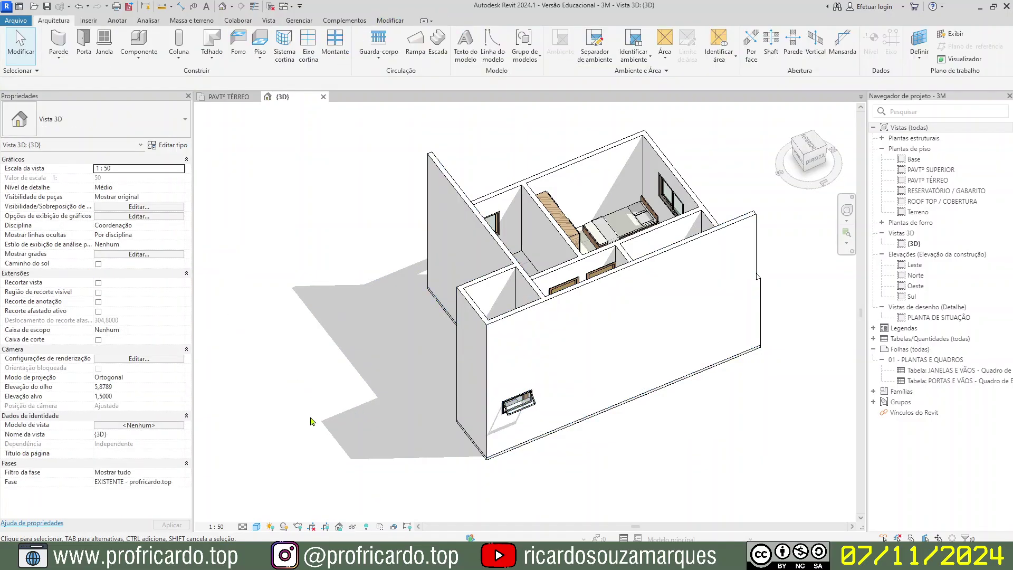
Inspect the raised walls and undo the three top-constraint changes.
{"action": "mouse_move", "coordinate": [310, 421]}
{"action": "middle_mouse_down", "text": "shift"}
{"action": "mouse_move", "coordinate": [420, 482]}
{"action": "mouse_move", "coordinate": [582, 396]}
{"action": "mouse_move", "coordinate": [621, 409]}
{"action": "mouse_move", "coordinate": [547, 407]}
{"action": "middle_mouse_up", "text": "shift"}
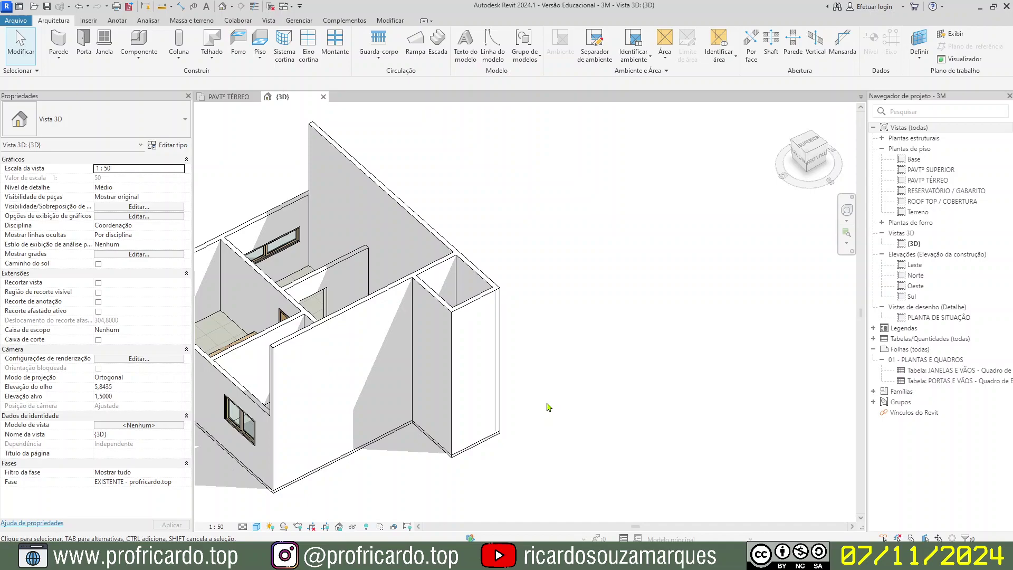
{"action": "key", "text": "ctrl+z"}
{"action": "key", "text": "ctrl+z"}
{"action": "key", "text": "ctrl+z"}
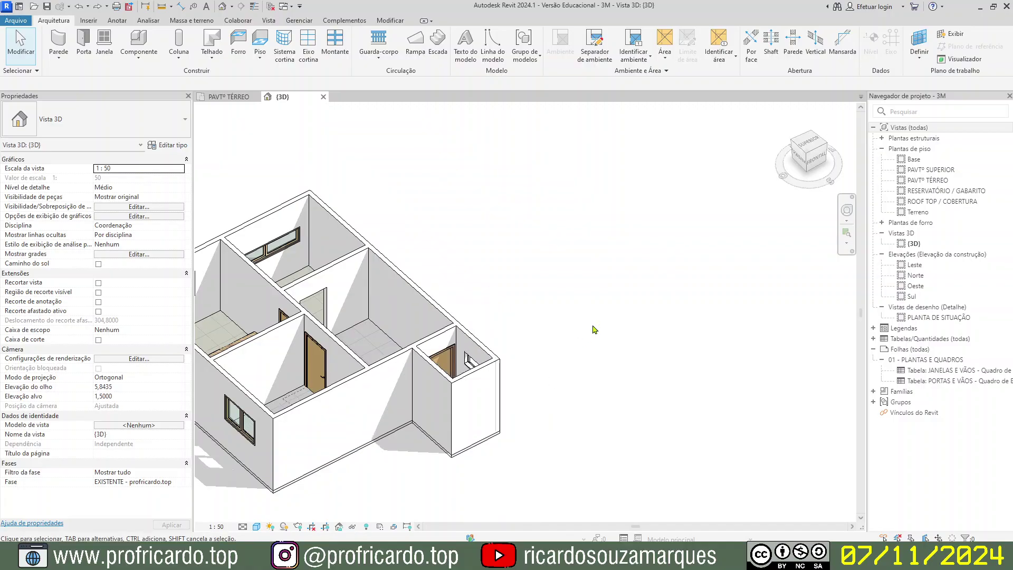
{"action": "left_click", "coordinate": [229, 98]}
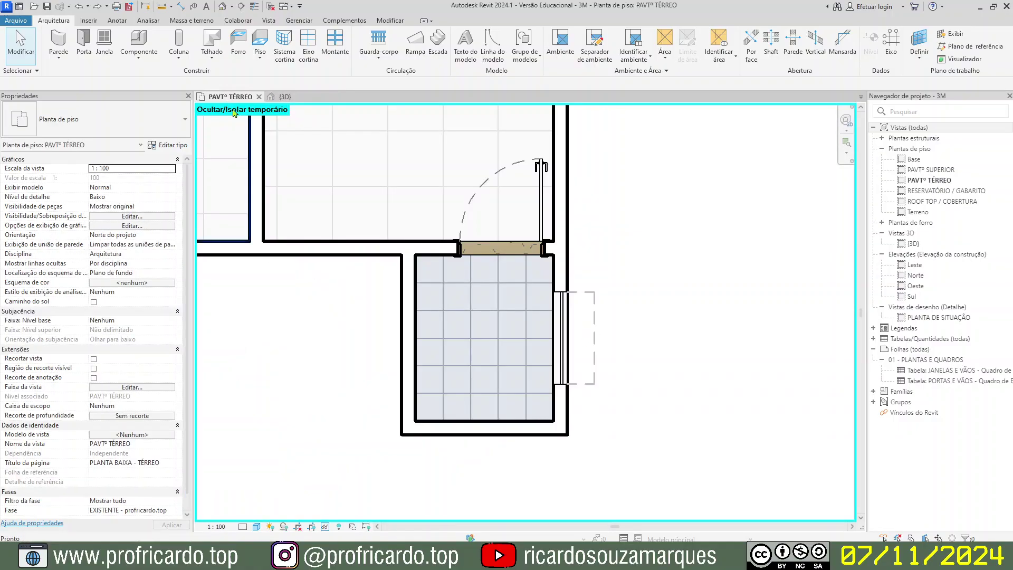
{"action": "key", "text": "s"}
{"action": "key", "text": "l"}
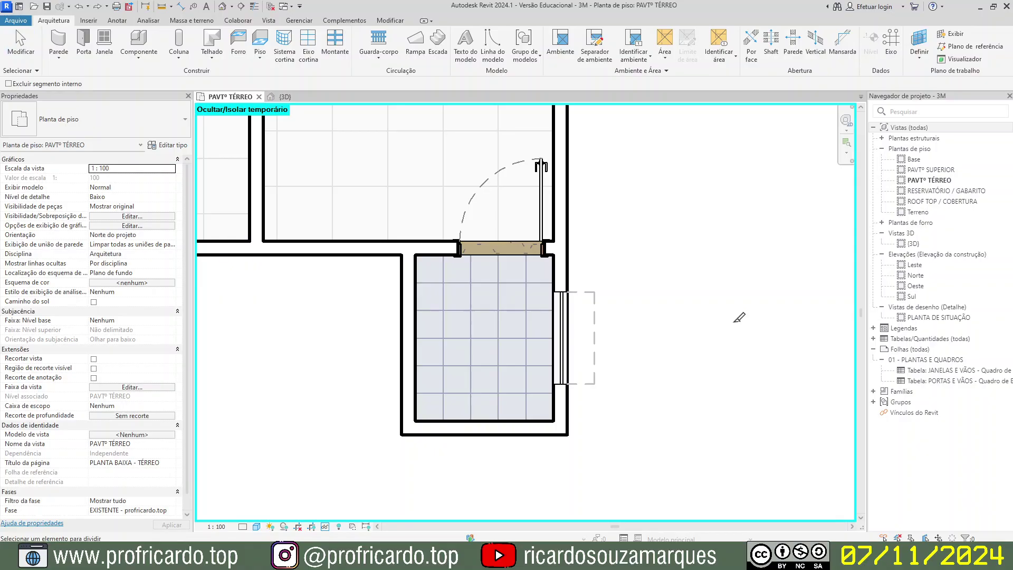
{"action": "key", "text": "Escape"}
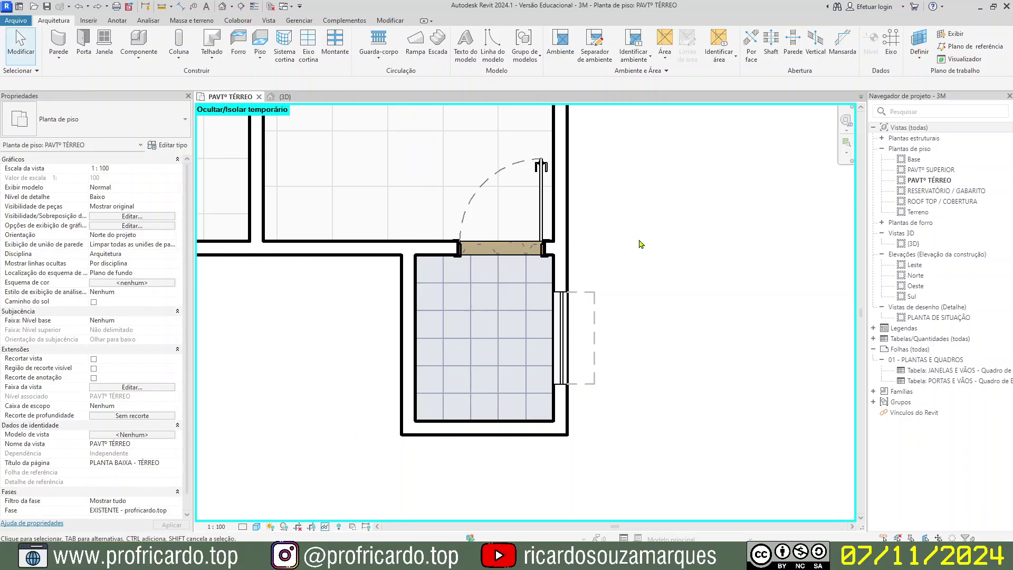
{"action": "middle_click_drag", "start_coordinate": [638, 215], "coordinate": [713, 208]}
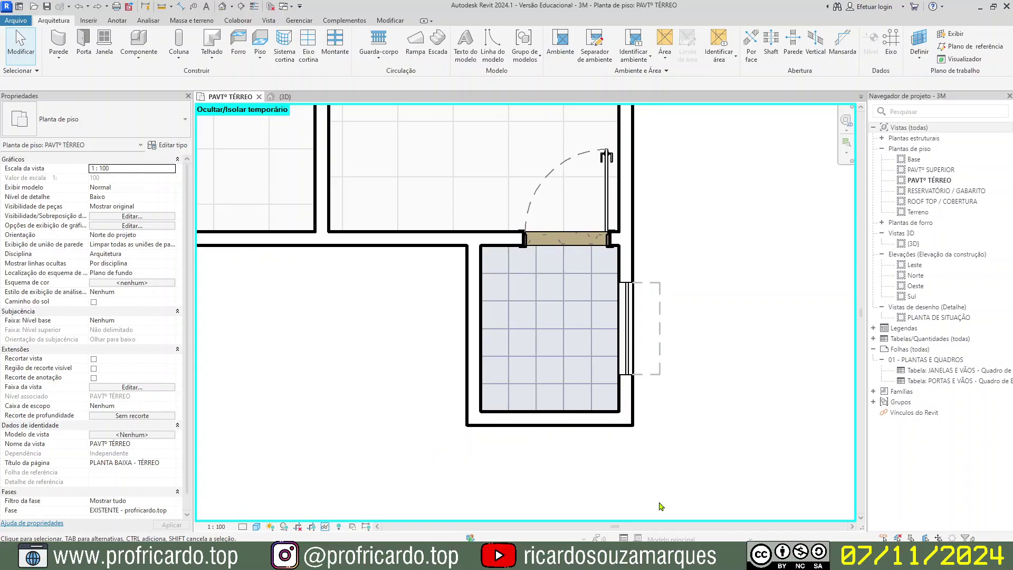
{"action": "key", "text": "alt"}
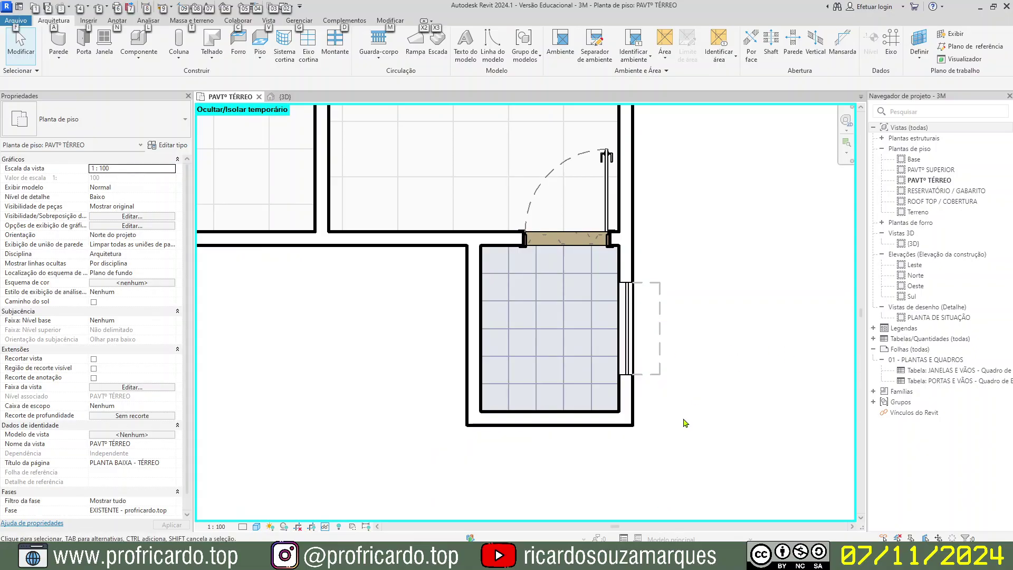
In the {3D} view, examine the extents of the two long walls that the small projecting room shares with the house.
{"action": "left_click", "coordinate": [285, 96]}
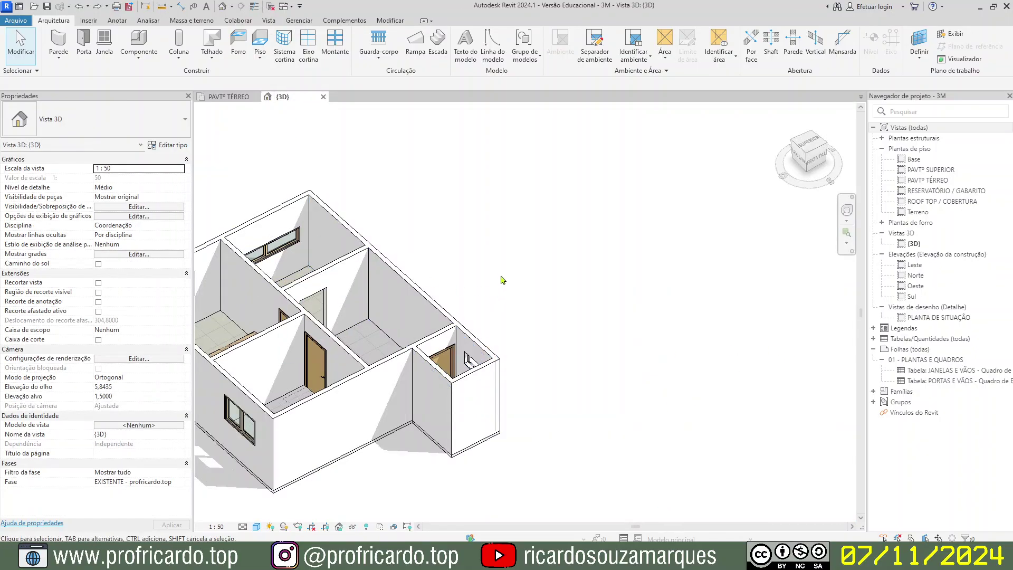
{"action": "left_click", "coordinate": [391, 359]}
{"action": "middle_click_drag", "start_coordinate": [559, 323], "coordinate": [649, 279], "text": "shift"}
{"action": "scroll", "coordinate": [374, 352], "scroll_direction": "up", "scroll_amount": 4}
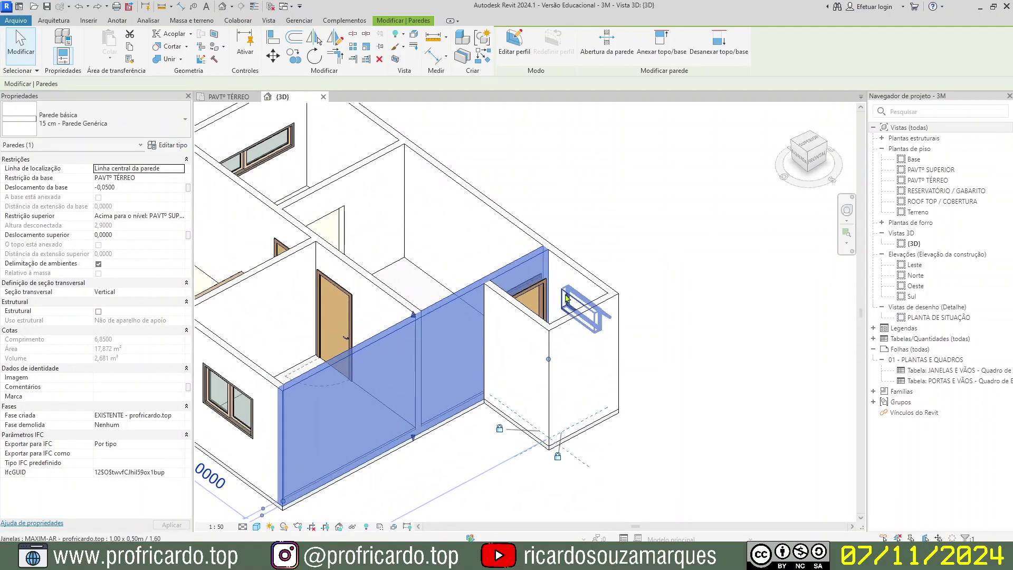
{"action": "middle_click_drag", "start_coordinate": [374, 352], "coordinate": [466, 329], "text": "shift"}
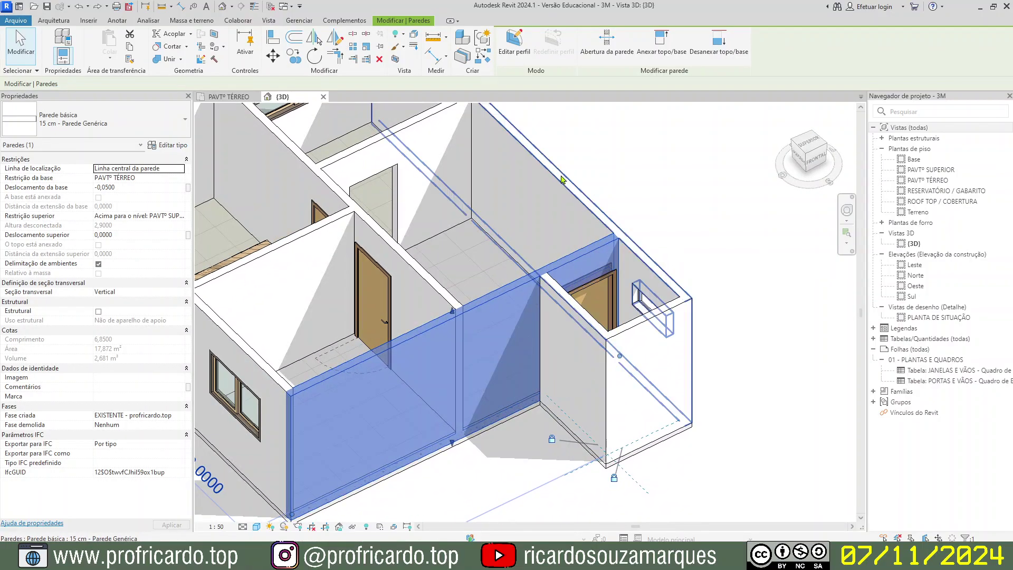
{"action": "left_click", "coordinate": [569, 181]}
{"action": "middle_click_drag", "start_coordinate": [569, 181], "coordinate": [538, 169], "text": "shift"}
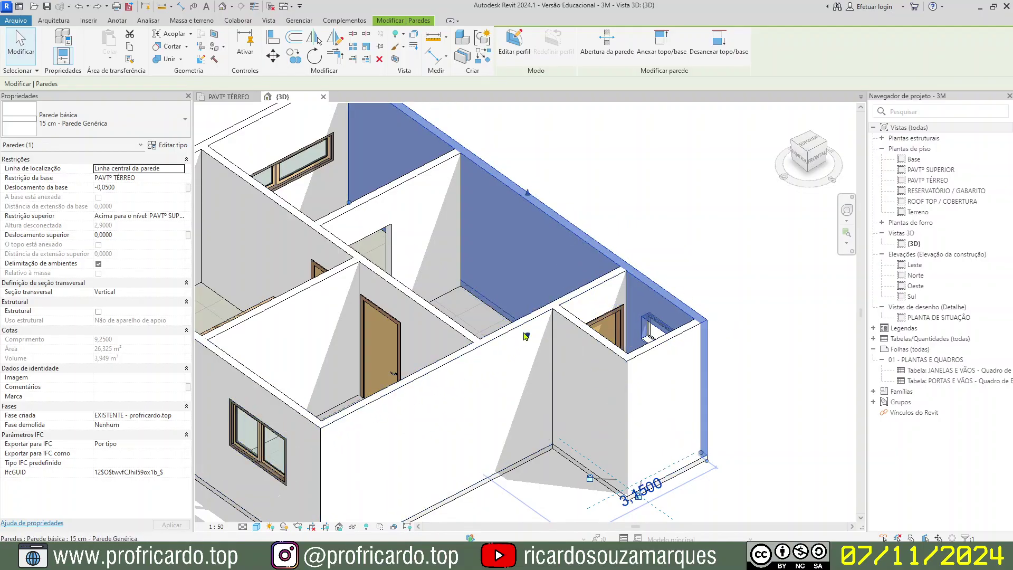
{"action": "left_click", "coordinate": [525, 333]}
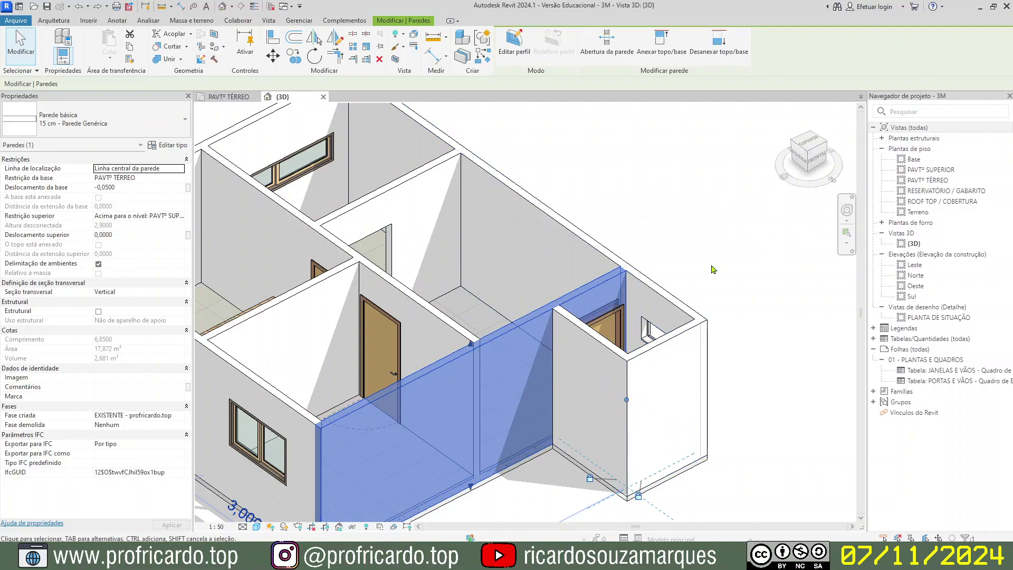
{"action": "middle_click_drag", "start_coordinate": [741, 277], "coordinate": [525, 242], "text": "shift"}
{"action": "middle_click_drag", "start_coordinate": [739, 509], "coordinate": [645, 398]}
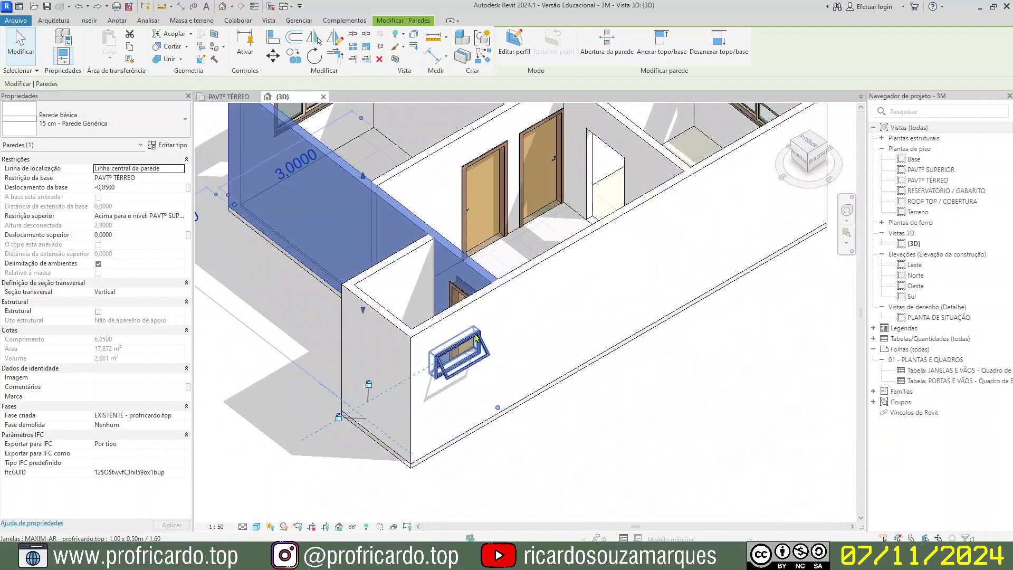
{"action": "left_click", "coordinate": [446, 327]}
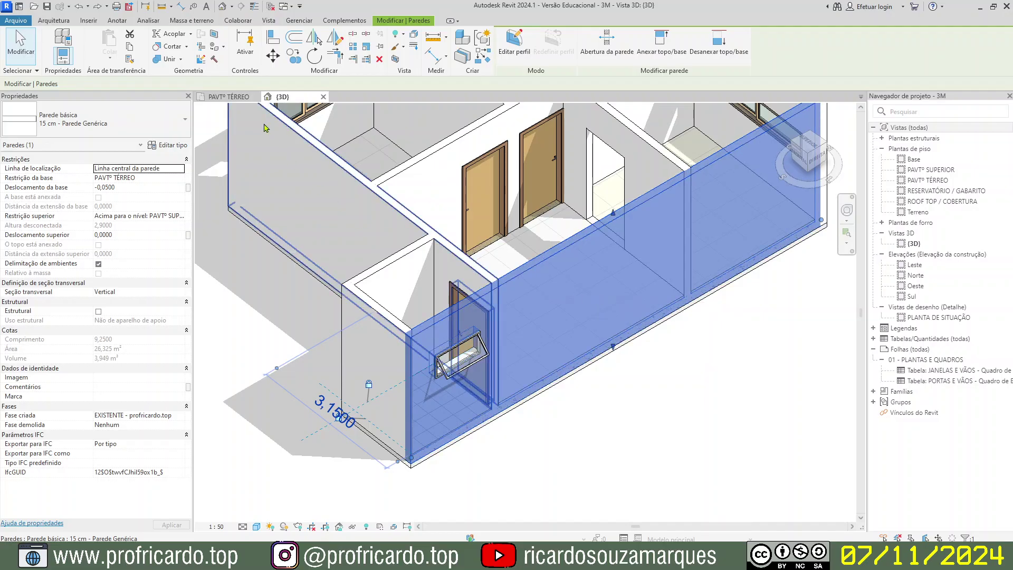
In the PAVTº TÉRREO plan, split the long windowed side wall flush with the house-side face of the wall holding the small room's door.
{"action": "left_click", "coordinate": [221, 99]}
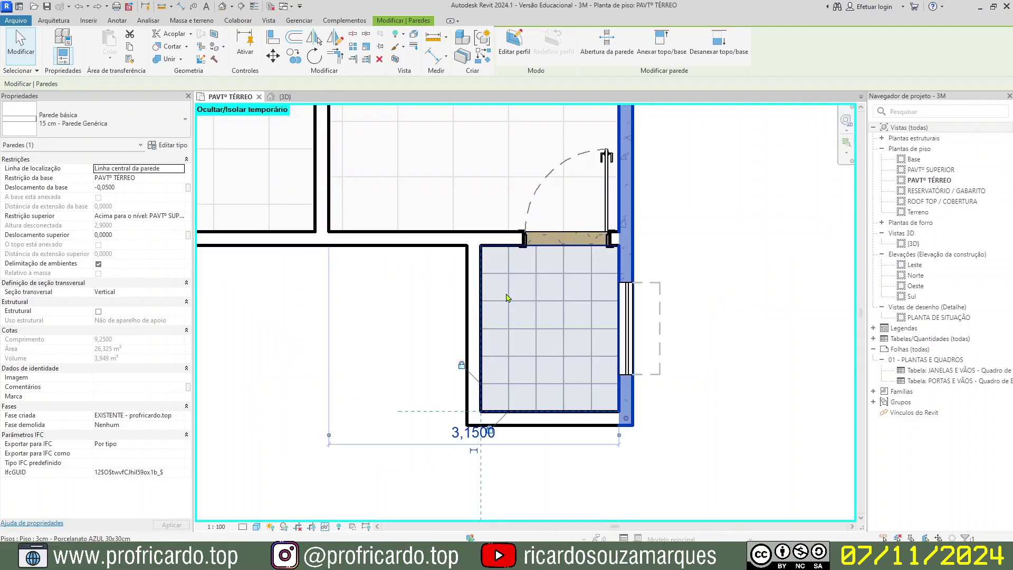
{"action": "left_click", "coordinate": [688, 196]}
{"action": "scroll", "coordinate": [681, 203], "scroll_direction": "up", "scroll_amount": 3}
{"action": "middle_click_drag", "start_coordinate": [655, 239], "coordinate": [685, 199]}
{"action": "key", "text": "s"}
{"action": "key", "text": "l"}
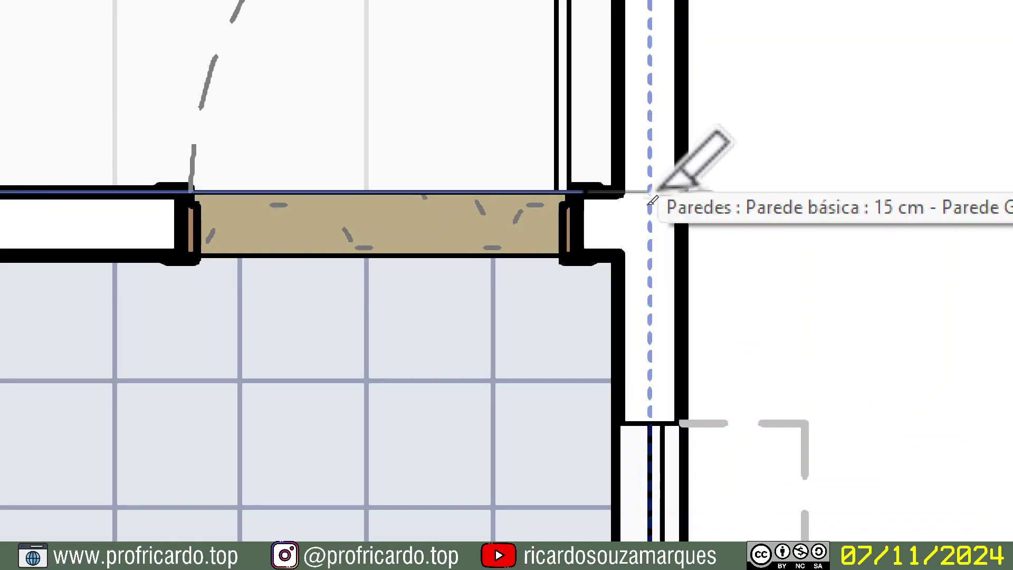
{"action": "left_click", "coordinate": [645, 207]}
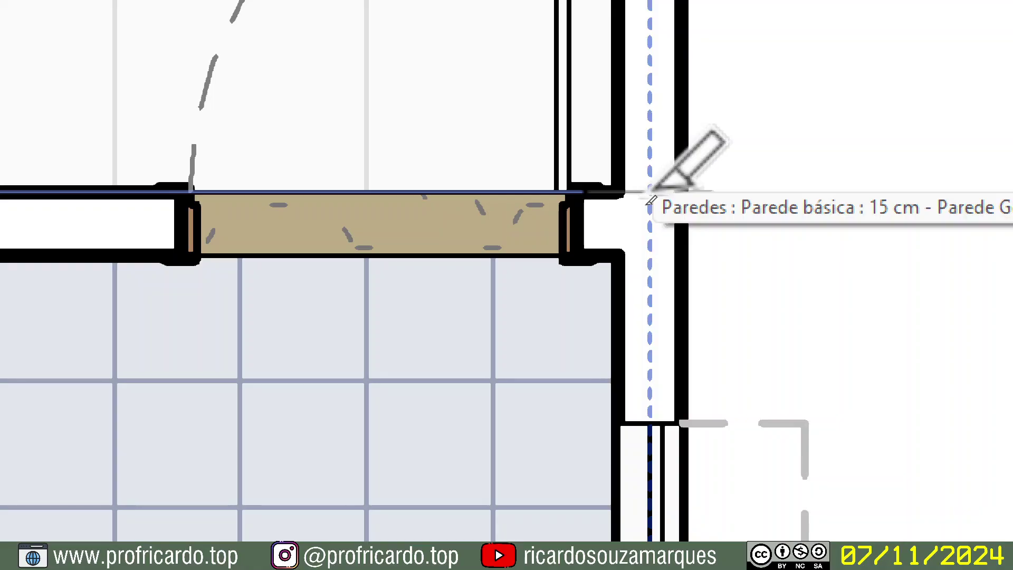
{"action": "left_click", "coordinate": [650, 200]}
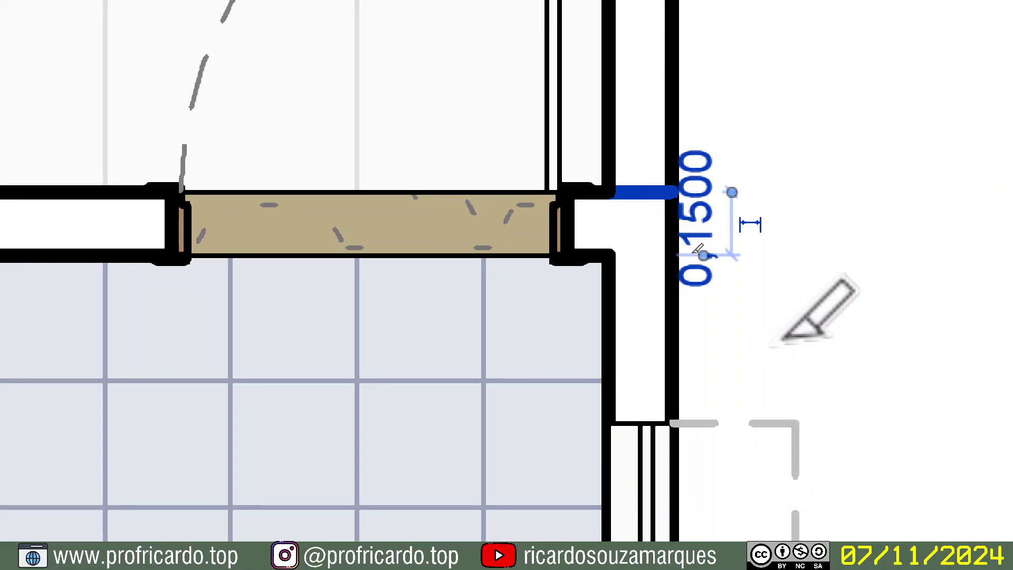
{"action": "key", "text": "Escape"}
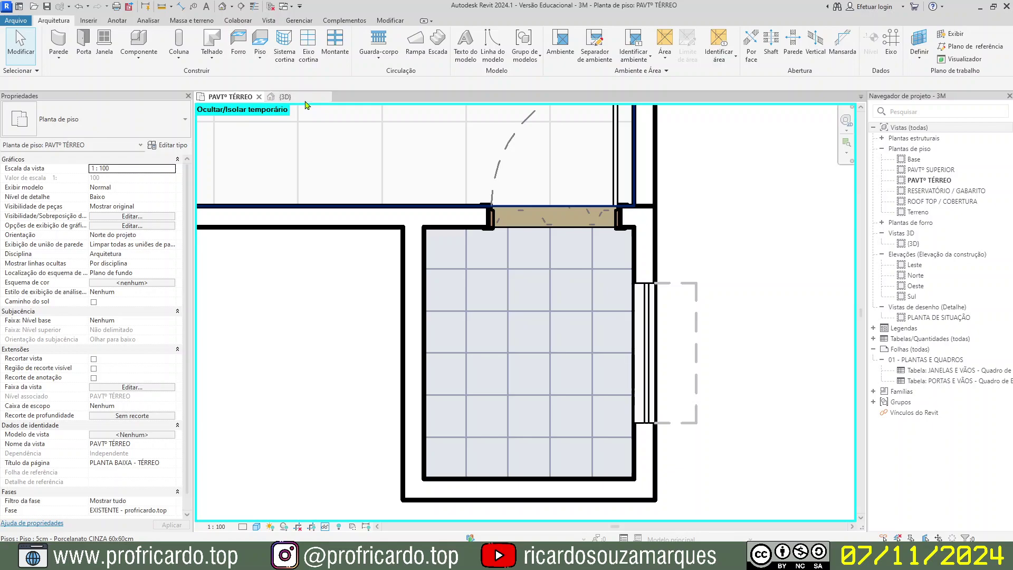
In the {3D} view, select each piece of the split windowed side wall to check its extent.
{"action": "left_click", "coordinate": [298, 98]}
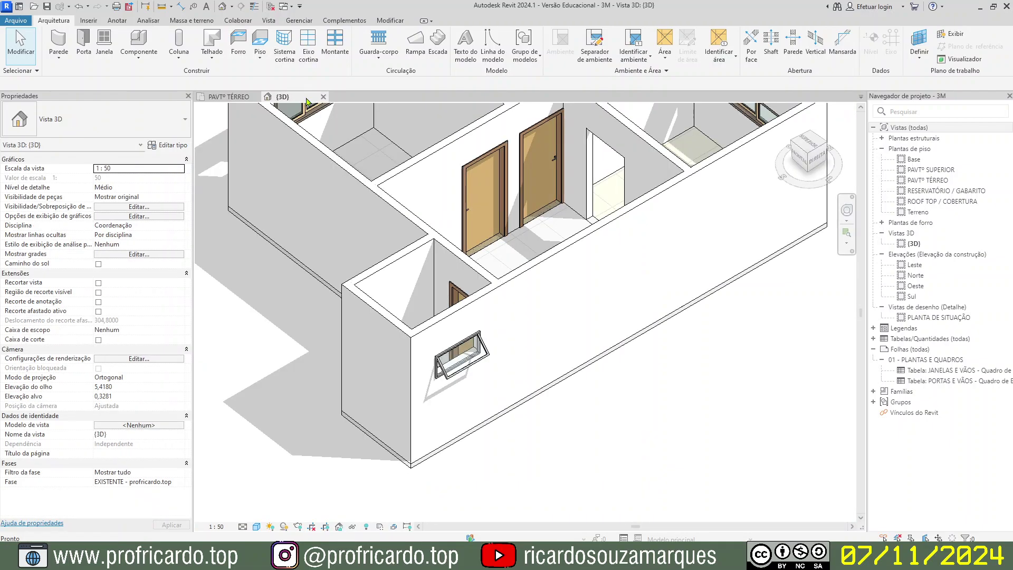
{"action": "left_click", "coordinate": [443, 312]}
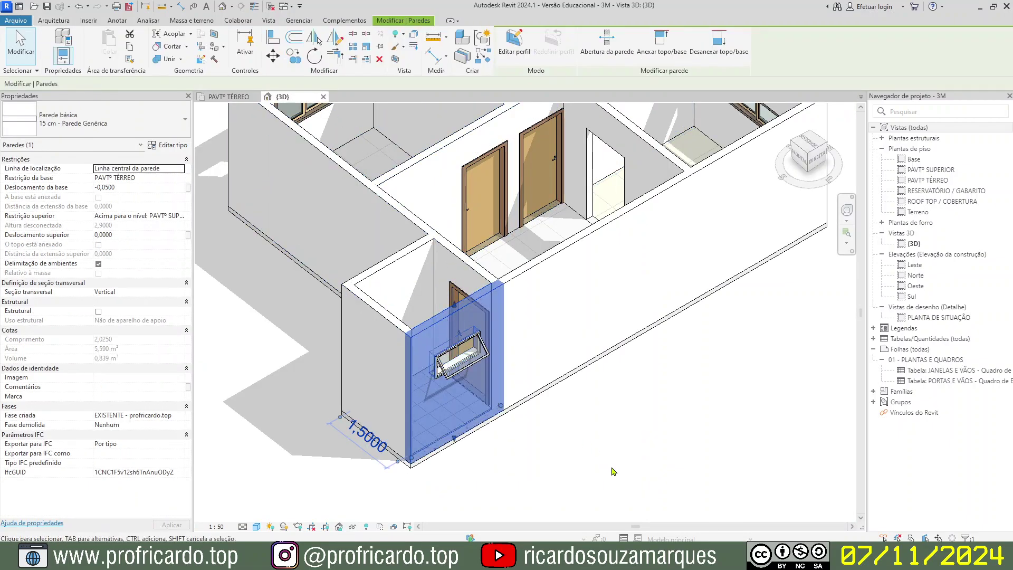
{"action": "left_click", "coordinate": [570, 258]}
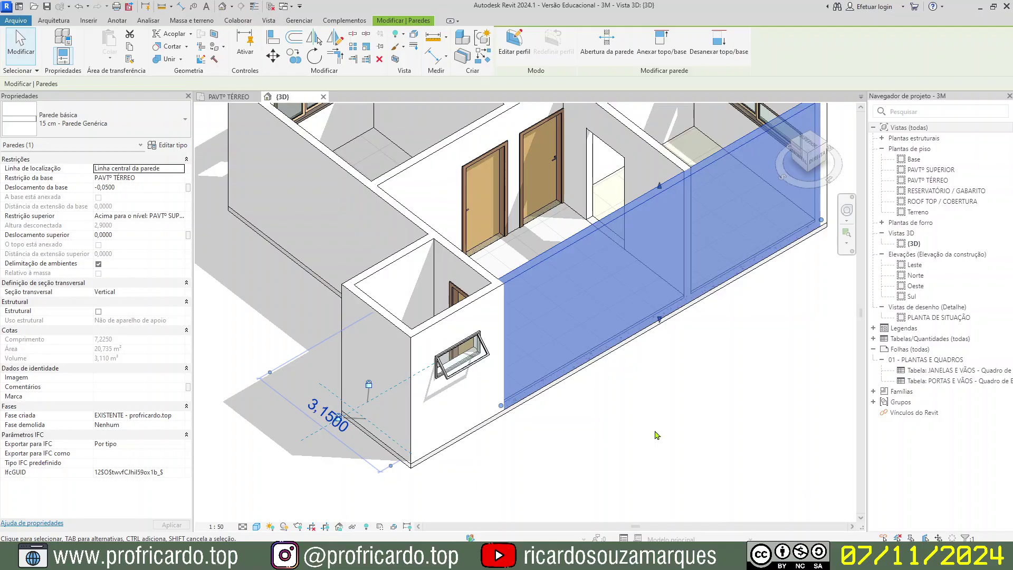
In the PAVTº TÉRREO plan, split the small room's door wall flush with the outer face of the windowless side wall.
{"action": "left_click", "coordinate": [232, 97]}
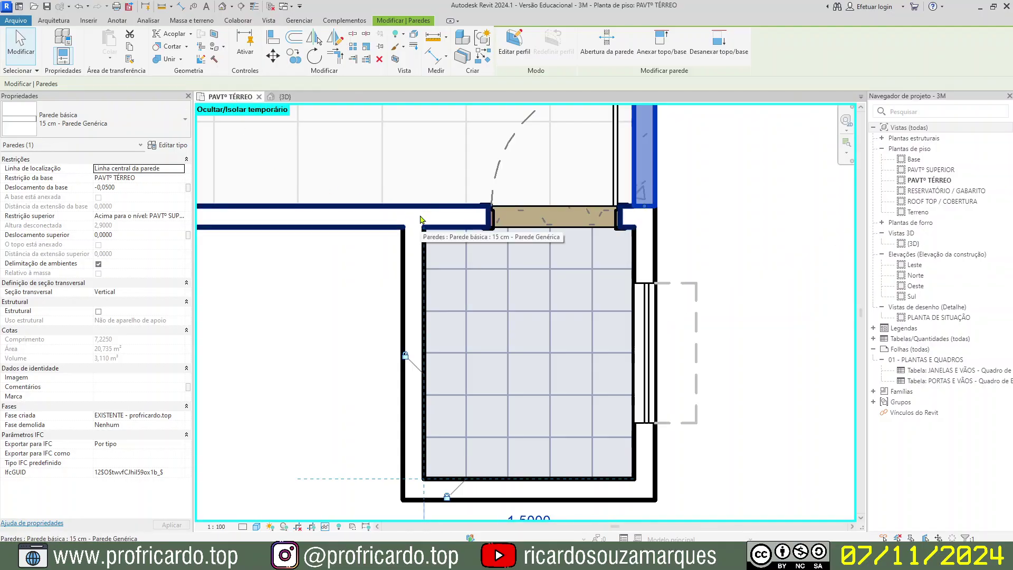
{"action": "key", "text": "Escape"}
{"action": "key", "text": "s"}
{"action": "key", "text": "l"}
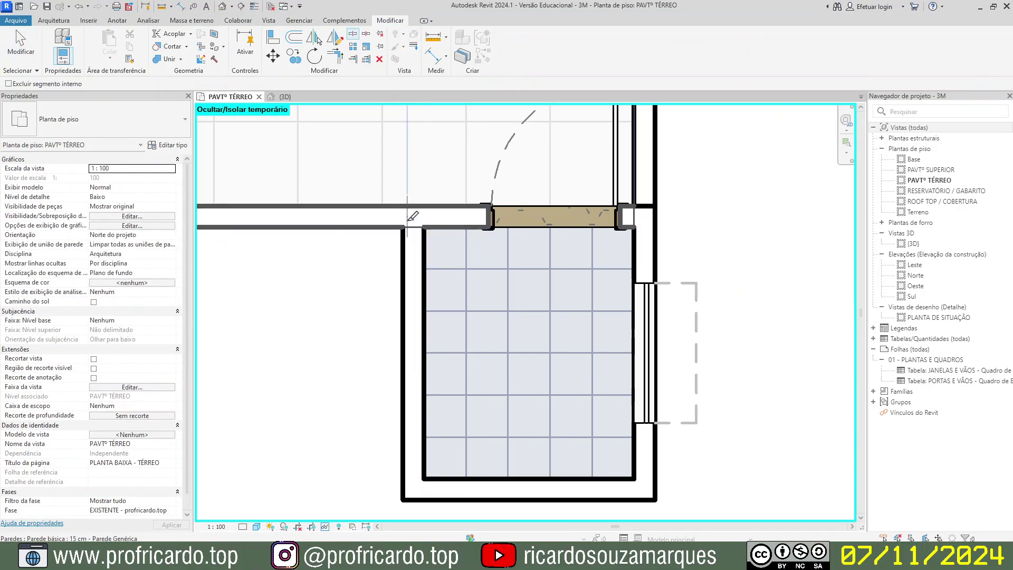
{"action": "scroll", "coordinate": [415, 214], "scroll_direction": "up", "scroll_amount": 4}
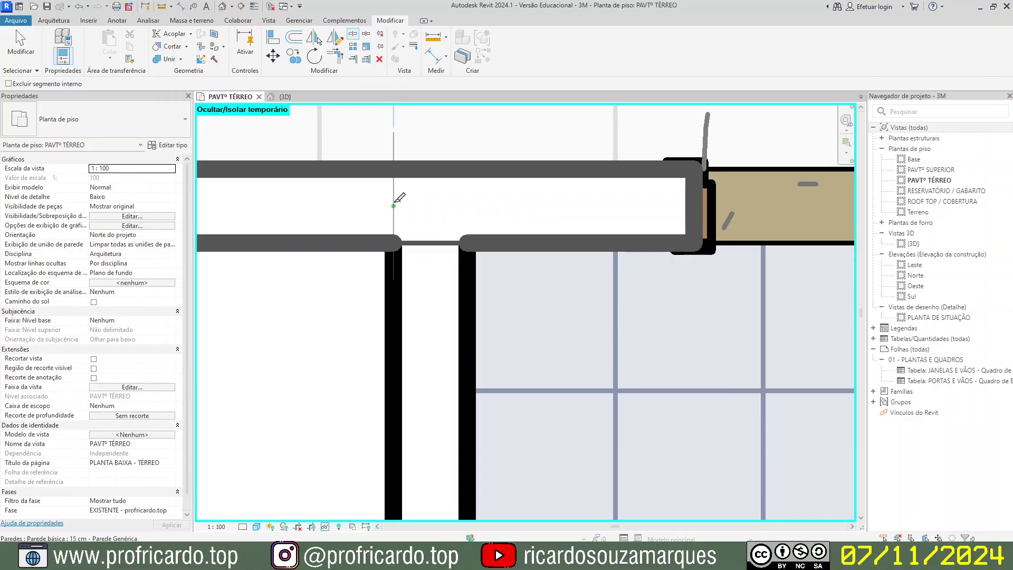
{"action": "left_click", "coordinate": [399, 195]}
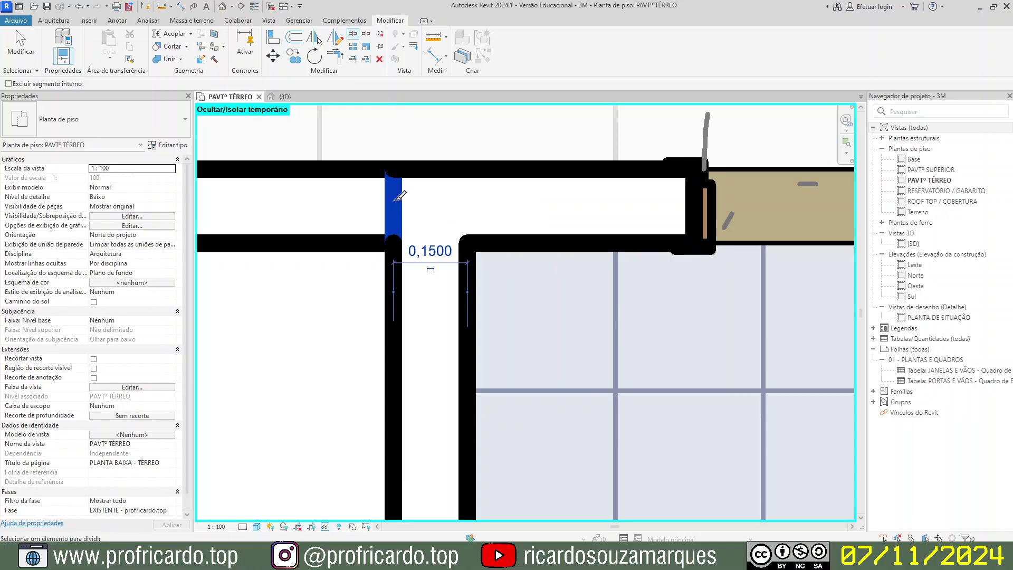
{"action": "key", "text": "Escape"}
In the {3D} view, examine the two pieces of the split door wall from the windowless side of the projecting room.
{"action": "scroll", "coordinate": [379, 343], "scroll_direction": "down", "scroll_amount": 4}
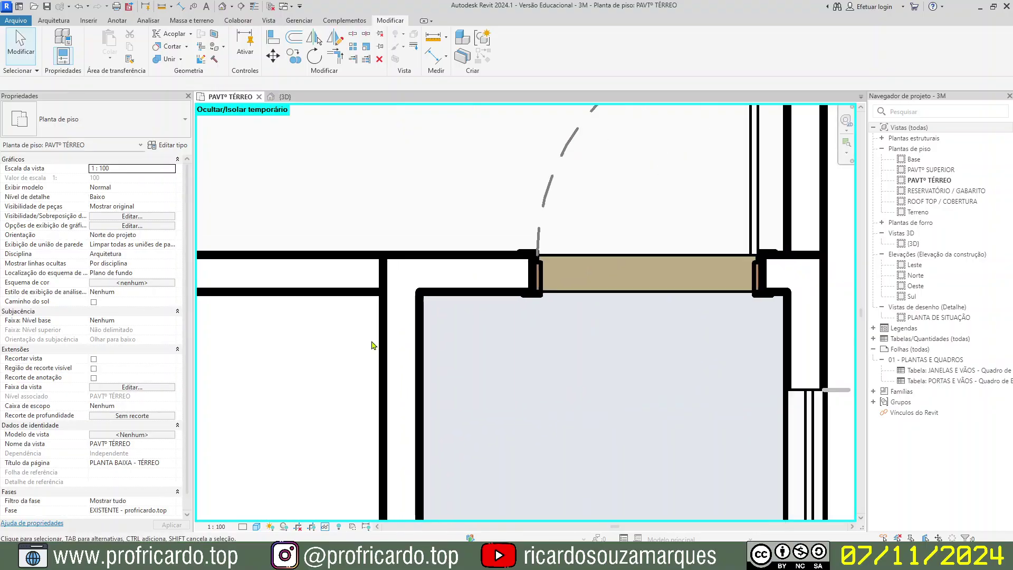
{"action": "middle_click_drag", "start_coordinate": [439, 341], "coordinate": [423, 258]}
{"action": "scroll", "coordinate": [628, 260], "scroll_direction": "down", "scroll_amount": 1}
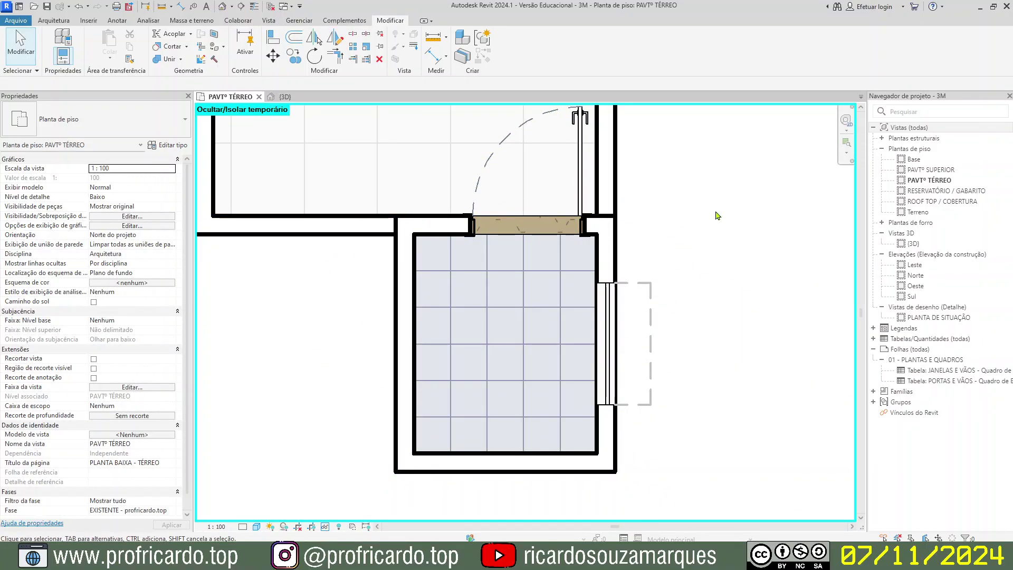
{"action": "left_click", "coordinate": [283, 96]}
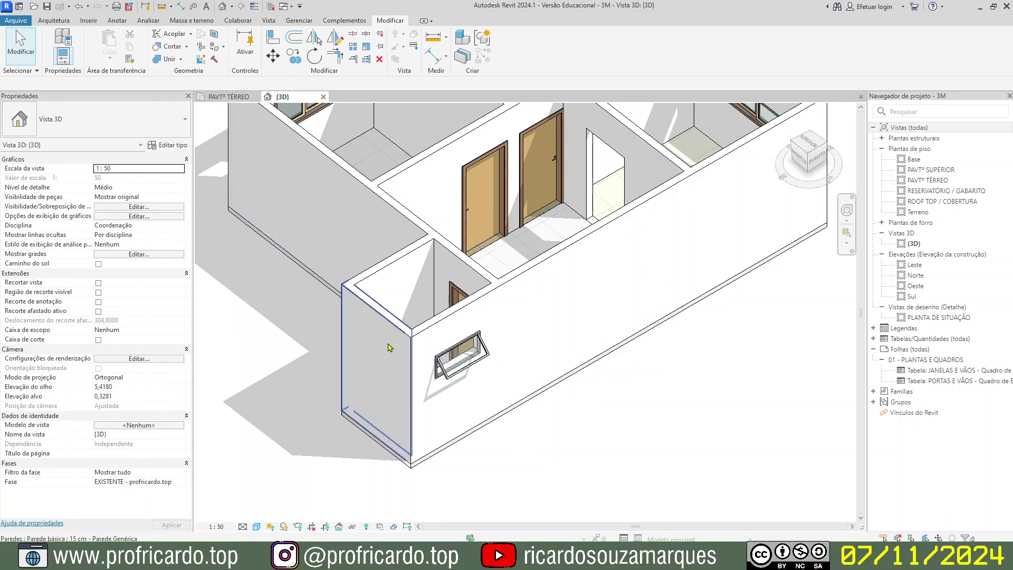
{"action": "left_click", "coordinate": [228, 96]}
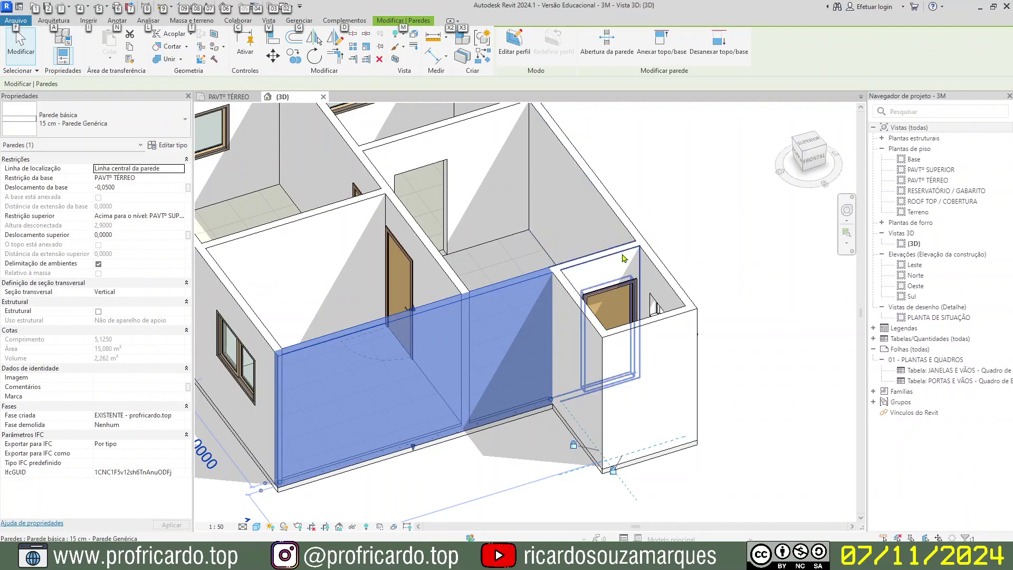
{"action": "left_click", "coordinate": [624, 259]}
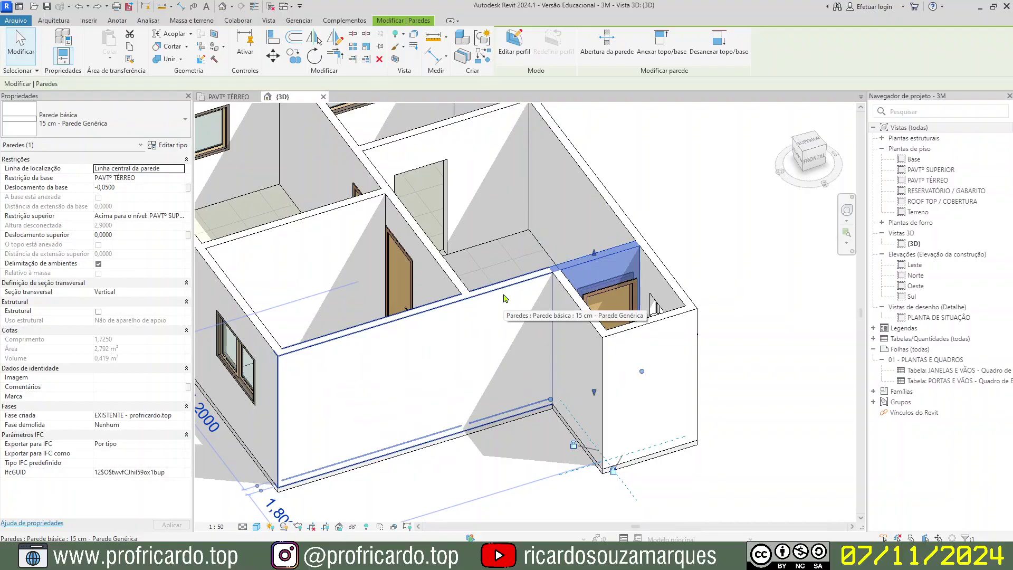
{"action": "left_click", "coordinate": [504, 299]}
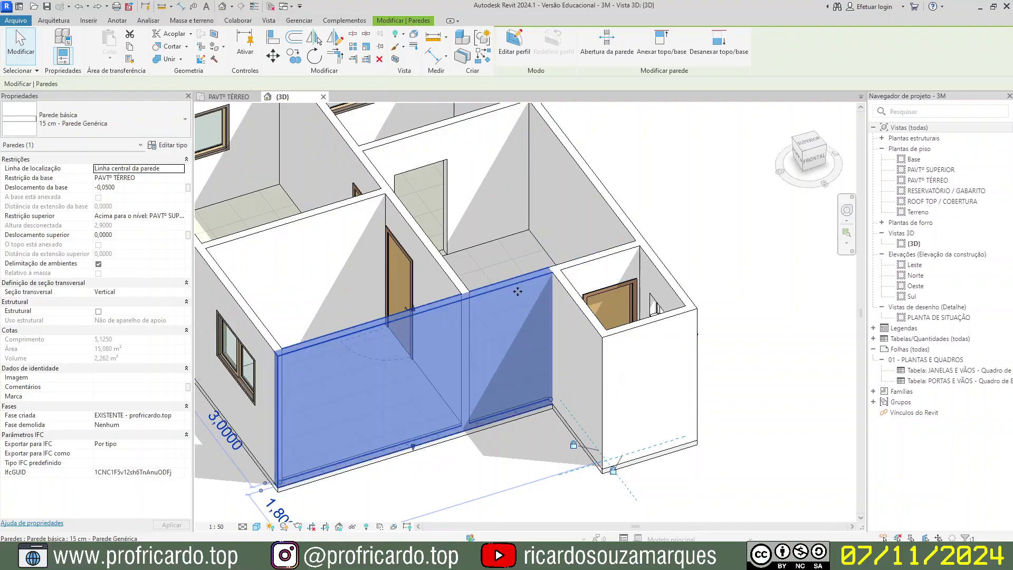
{"action": "left_click", "coordinate": [599, 262]}
{"action": "left_click", "coordinate": [516, 292]}
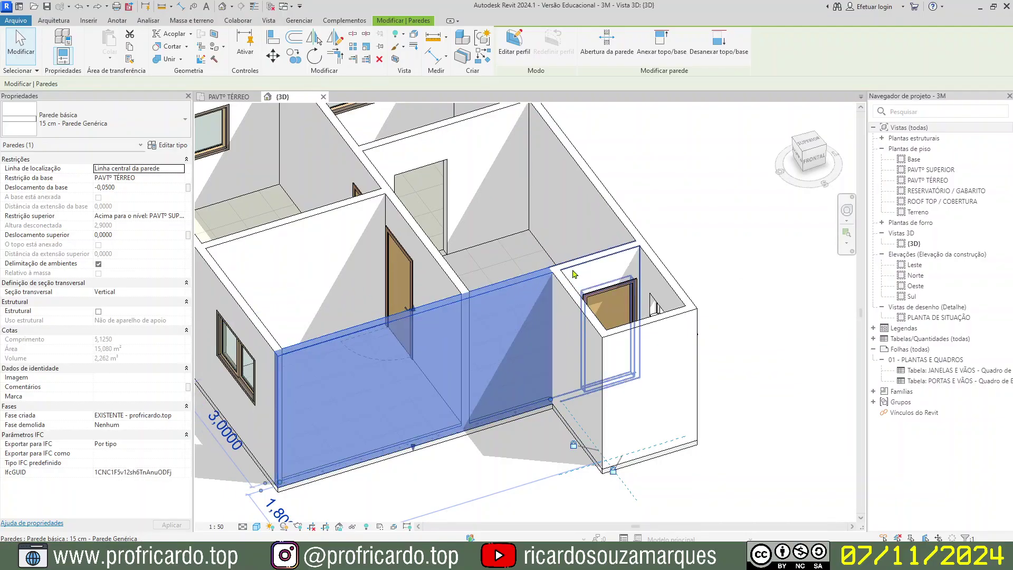
{"action": "left_click", "coordinate": [584, 269]}
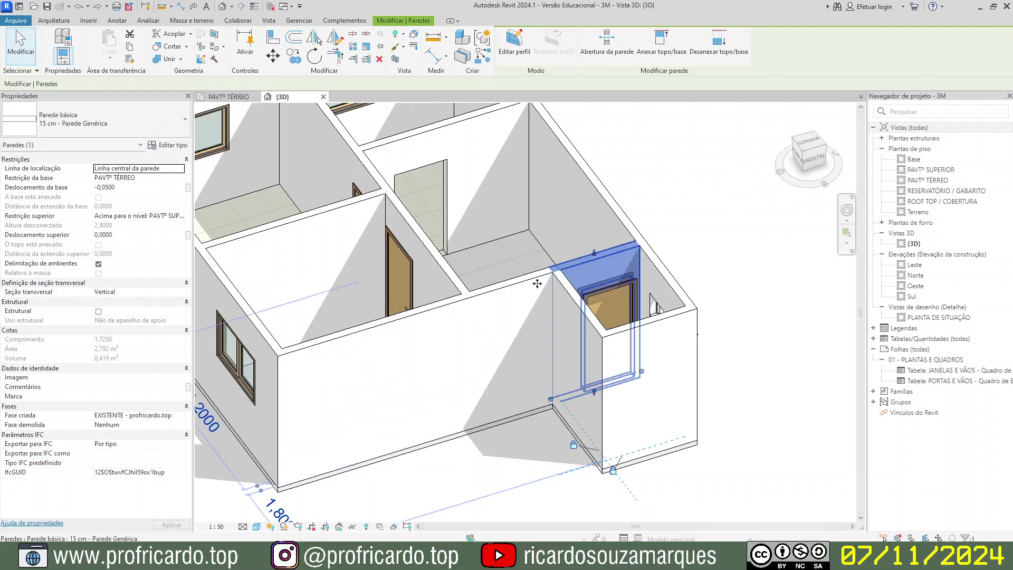
In the PAVTº TÉRREO plan, rejoin the split door wall by extending the house piece's end into the small room's piece.
{"action": "left_click", "coordinate": [234, 96]}
{"action": "scroll", "coordinate": [393, 334], "scroll_direction": "up", "scroll_amount": 4}
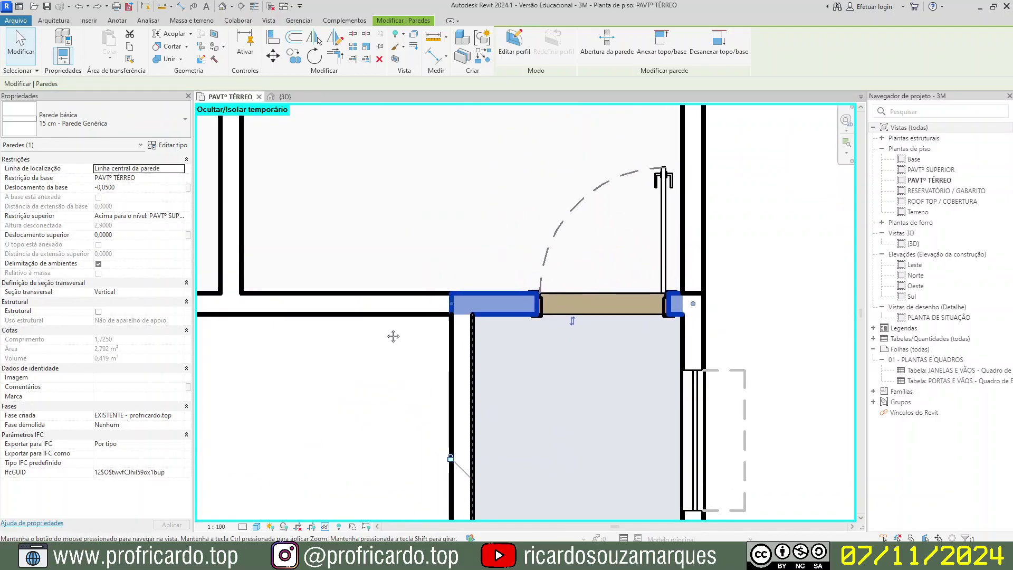
{"action": "scroll", "coordinate": [407, 288], "scroll_direction": "up", "scroll_amount": 2}
{"action": "middle_click_drag", "start_coordinate": [394, 295], "coordinate": [354, 233]}
{"action": "left_click", "coordinate": [445, 332]}
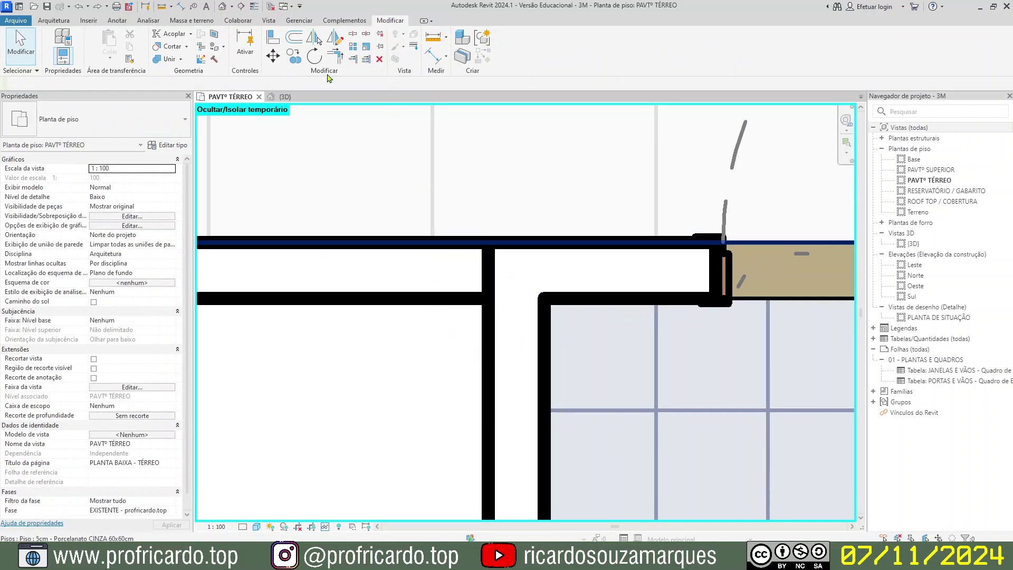
{"action": "left_click", "coordinate": [378, 260]}
{"action": "key", "text": "Escape"}
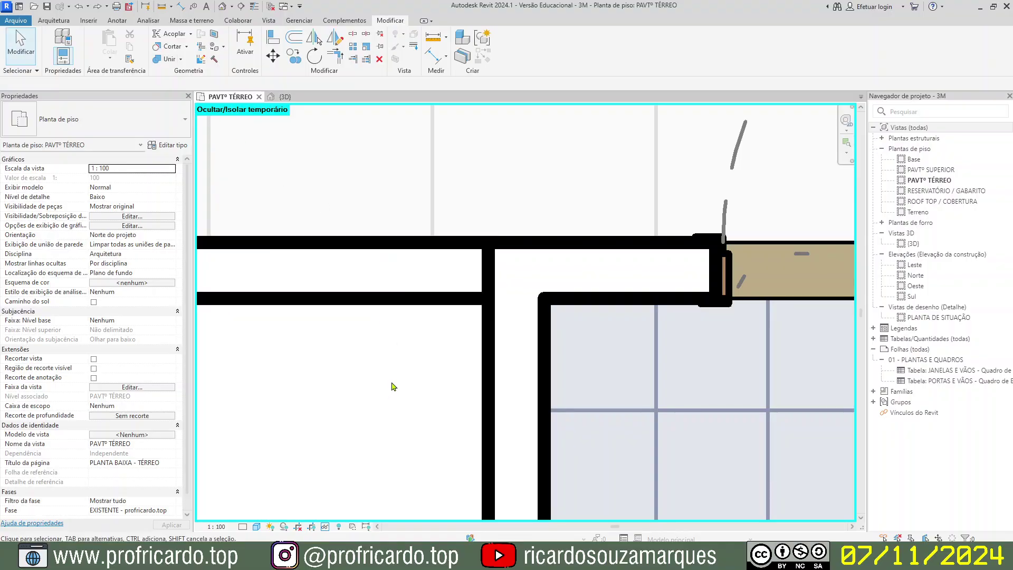
{"action": "left_click", "coordinate": [380, 300]}
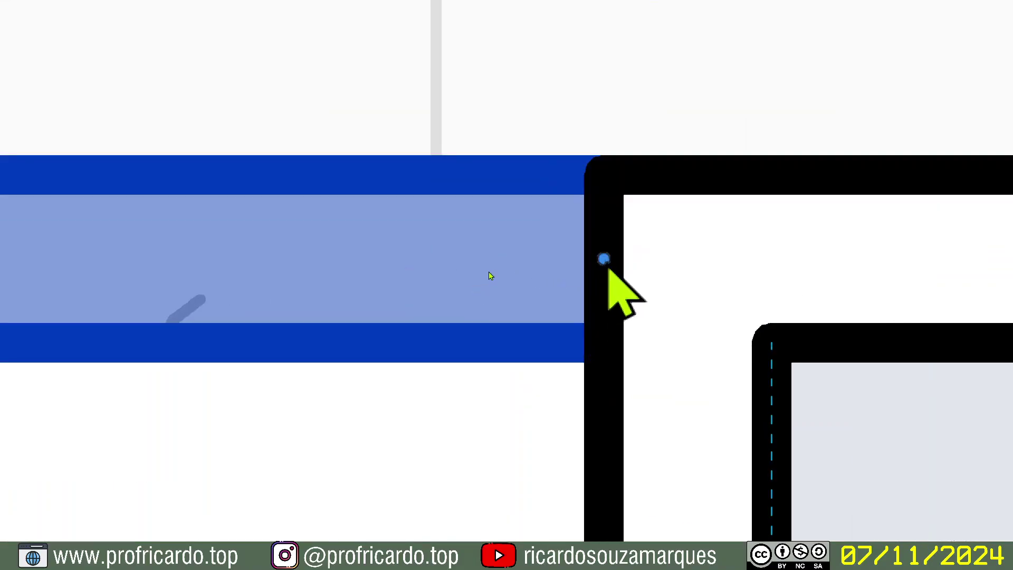
{"action": "left_click_drag", "start_coordinate": [603, 260], "coordinate": [646, 262]}
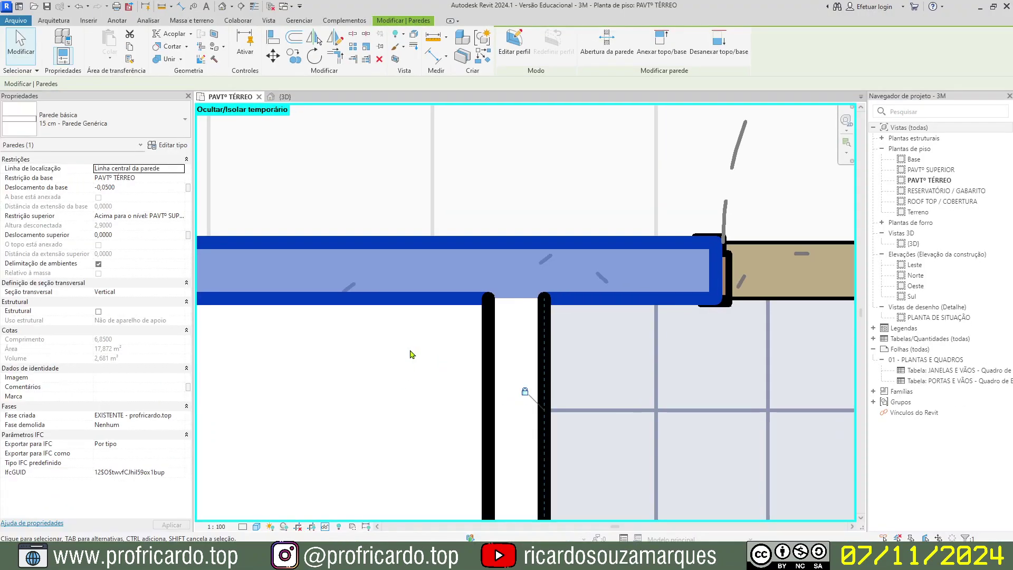
{"action": "left_click", "coordinate": [343, 478]}
{"action": "middle_click_drag", "start_coordinate": [389, 393], "coordinate": [501, 325]}
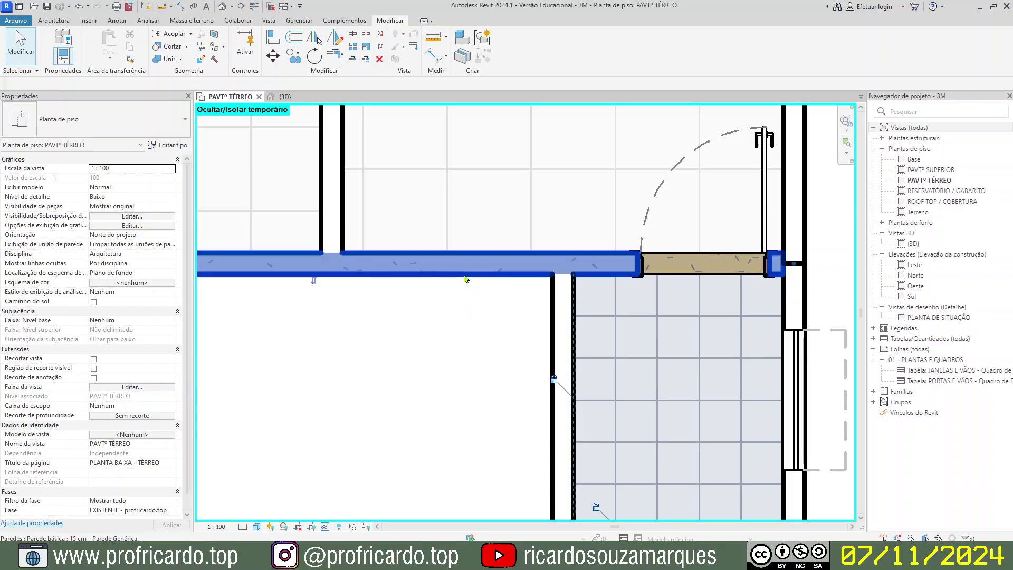
Check the rejoined door wall up to its windowed-side junction and rejoin the two pieces of the windowed side wall there.
{"action": "left_click", "coordinate": [466, 276]}
{"action": "scroll", "coordinate": [421, 418], "scroll_direction": "down", "scroll_amount": 2}
{"action": "middle_click_drag", "start_coordinate": [422, 418], "coordinate": [327, 420]}
{"action": "scroll", "coordinate": [554, 346], "scroll_direction": "up", "scroll_amount": 6}
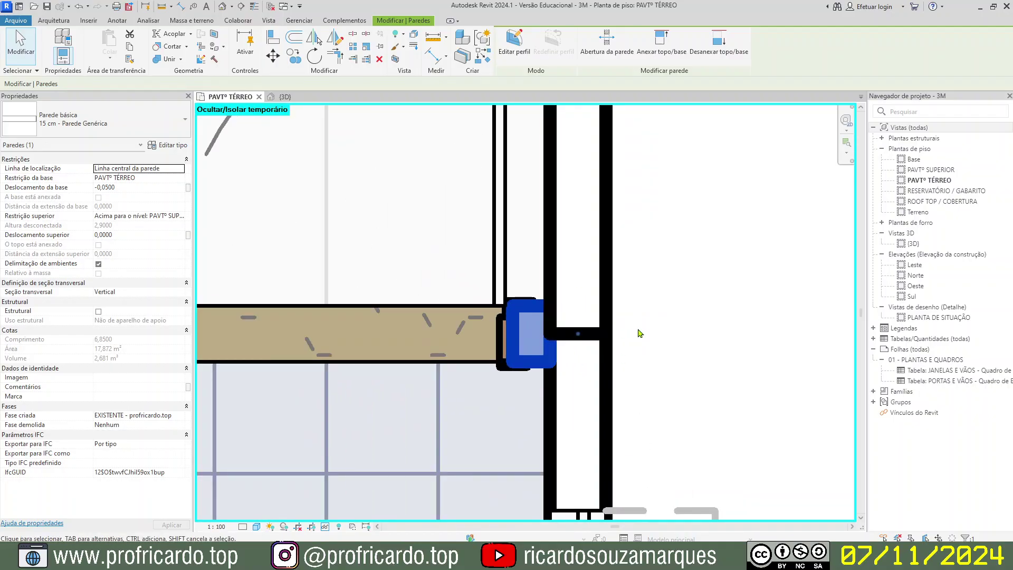
{"action": "scroll", "coordinate": [639, 332], "scroll_direction": "down", "scroll_amount": 4}
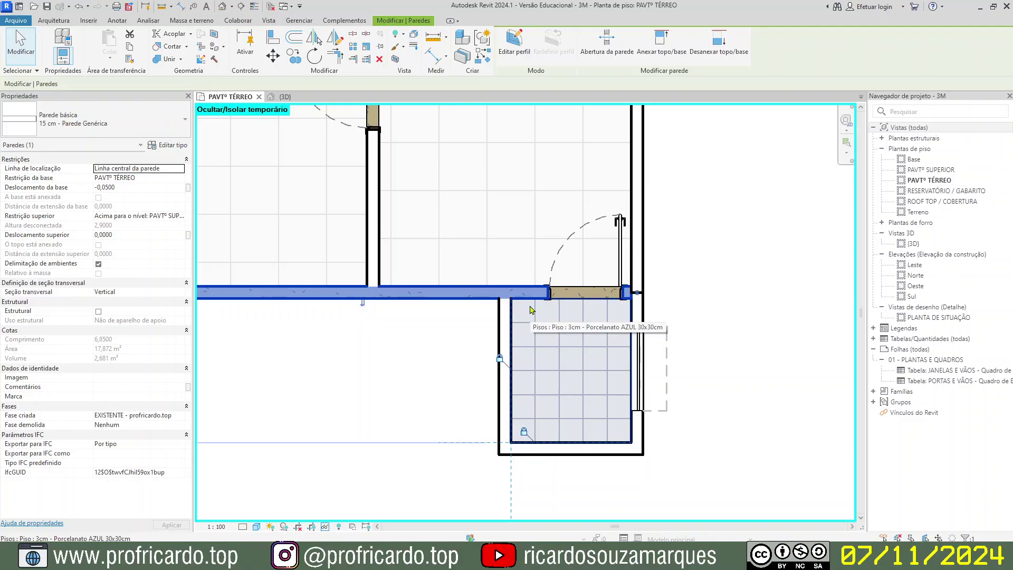
{"action": "key", "text": "Escape"}
{"action": "scroll", "coordinate": [628, 301], "scroll_direction": "up", "scroll_amount": 5}
{"action": "middle_click_drag", "start_coordinate": [730, 252], "coordinate": [722, 254]}
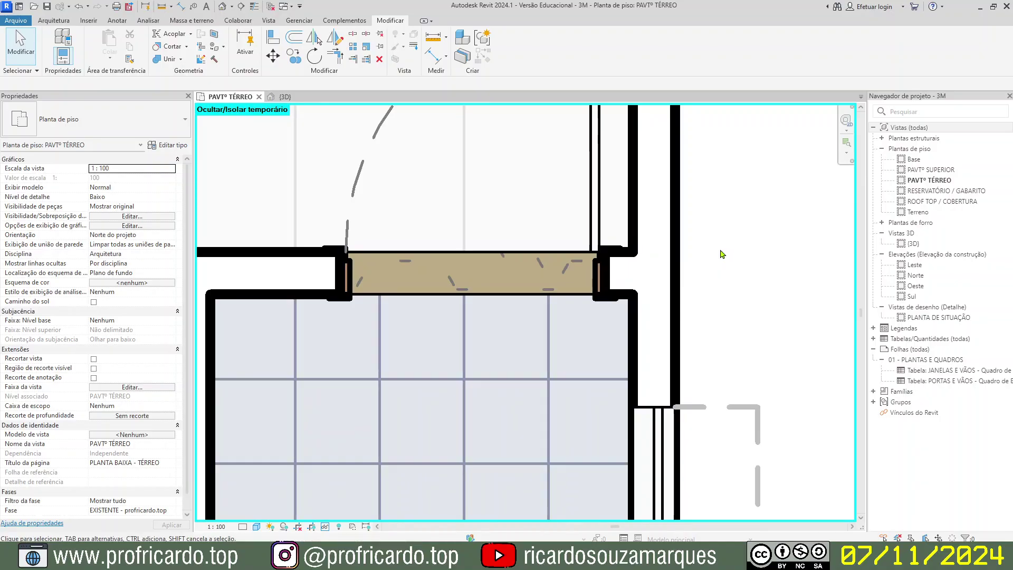
Split the windowed side wall again, flush with the house-side face of the small room's door wall.
{"action": "scroll", "coordinate": [722, 254], "scroll_direction": "down", "scroll_amount": 2}
{"action": "key", "text": "s"}
{"action": "key", "text": "l"}
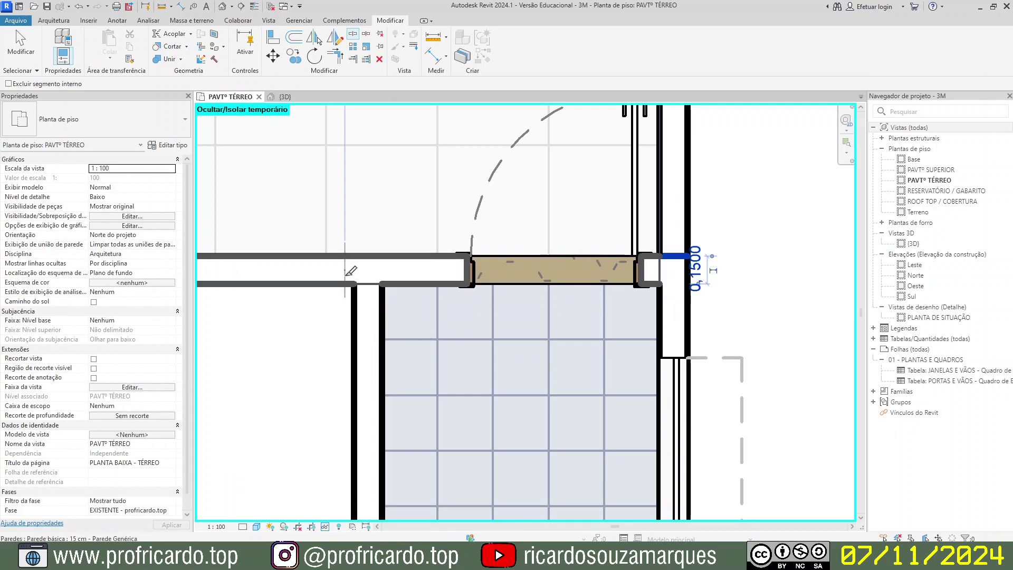
Turn on thin lines and split the small room's door wall flush with the outer face of the windowless side wall.
{"action": "scroll", "coordinate": [348, 274], "scroll_direction": "up", "scroll_amount": 4}
{"action": "scroll", "coordinate": [355, 269], "scroll_direction": "up", "scroll_amount": 1}
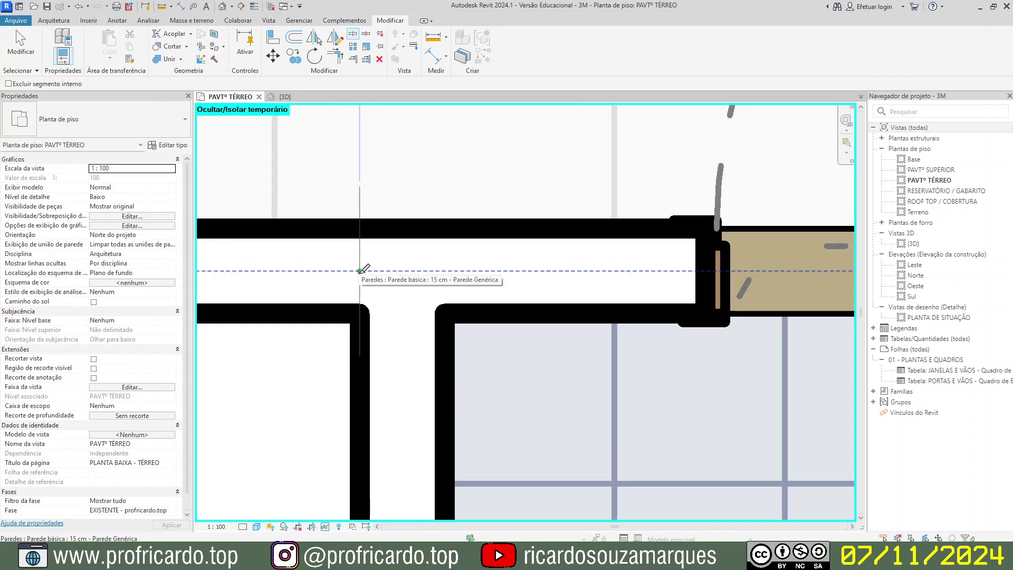
{"action": "key", "text": "t"}
{"action": "key", "text": "l"}
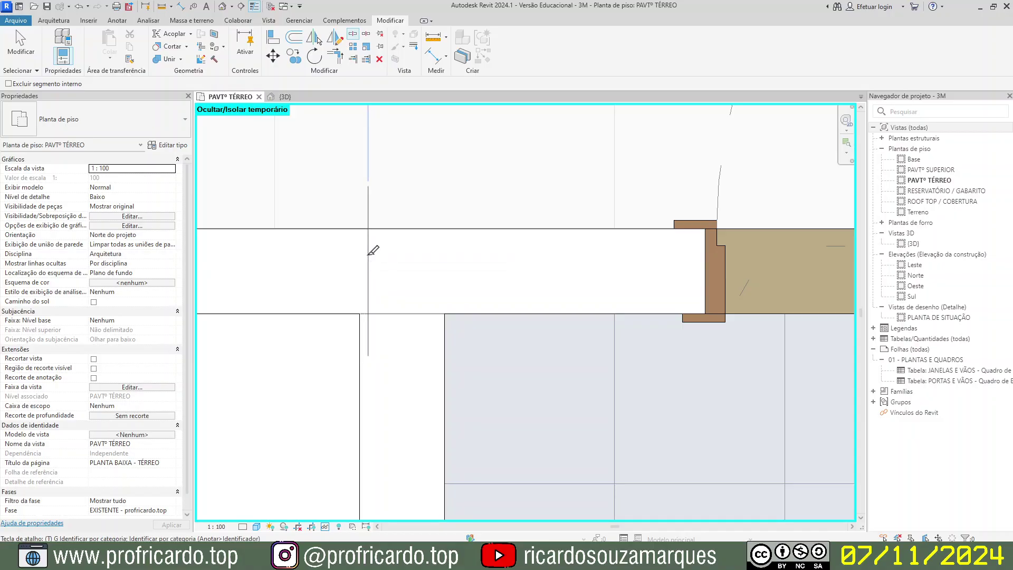
{"action": "key", "text": "t"}
{"action": "key", "text": "l"}
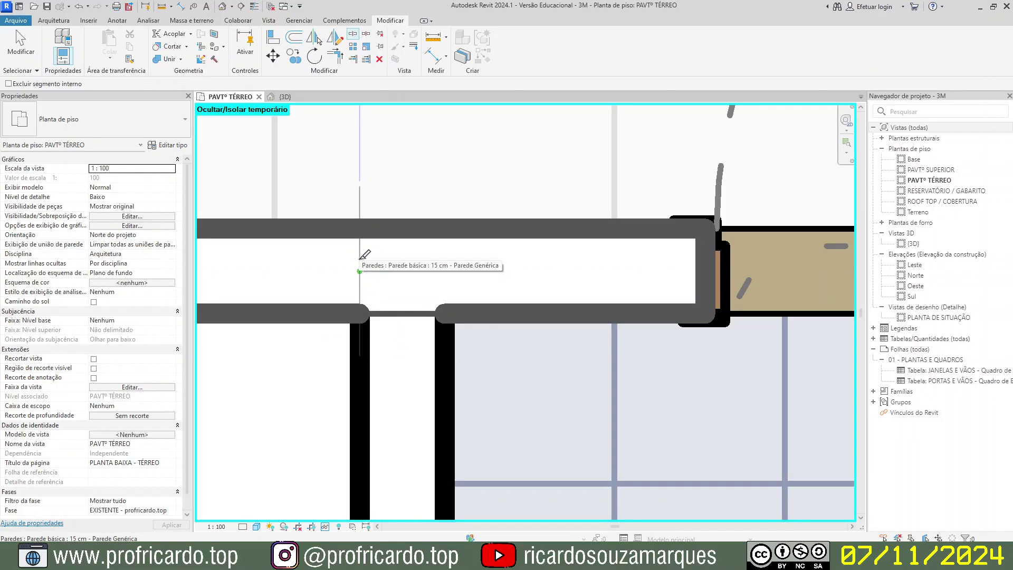
{"action": "key", "text": "t"}
{"action": "key", "text": "l"}
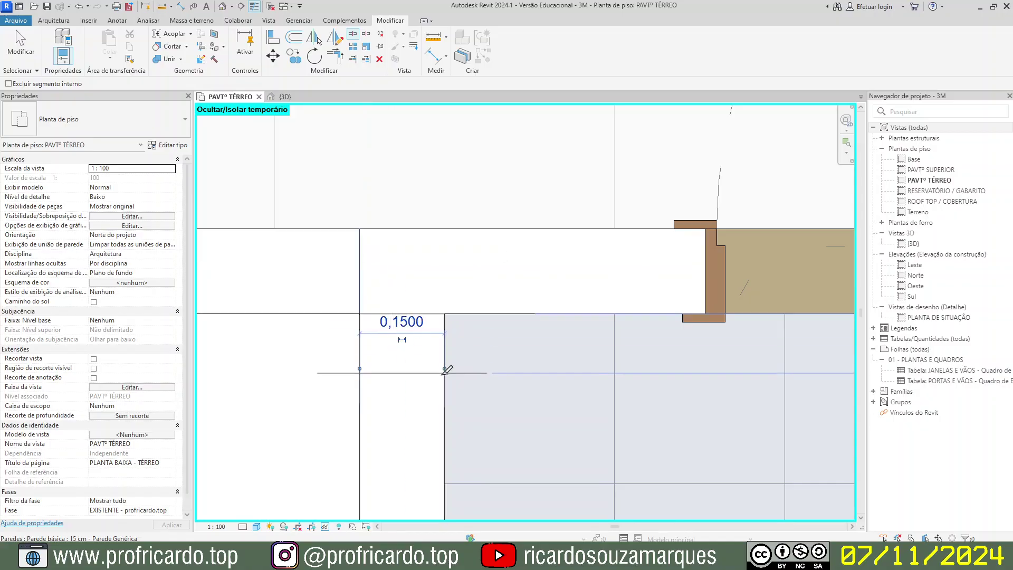
{"action": "key", "text": "Escape"}
{"action": "scroll", "coordinate": [464, 389], "scroll_direction": "down", "scroll_amount": 5}
{"action": "scroll", "coordinate": [607, 335], "scroll_direction": "up", "scroll_amount": 6}
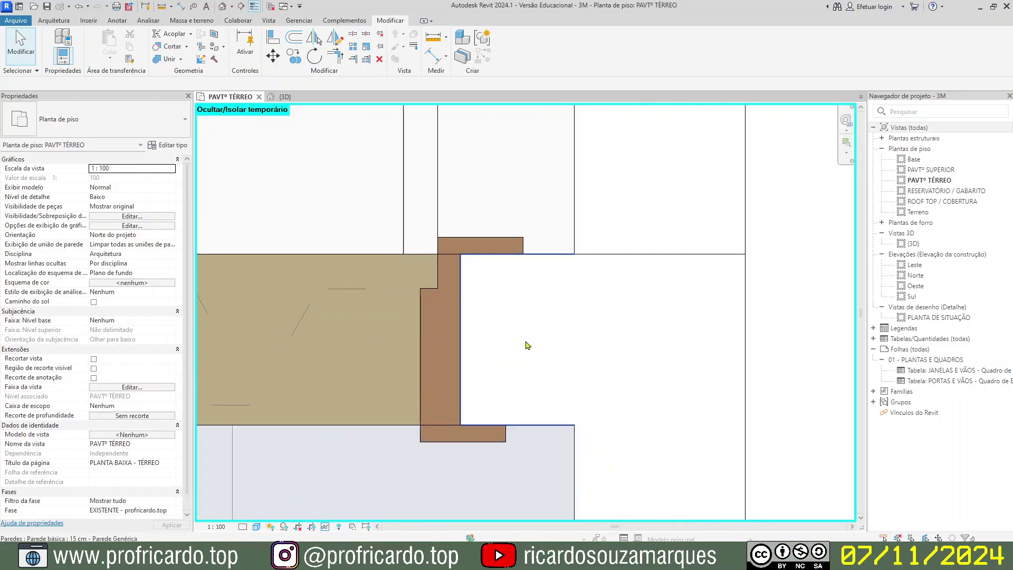
Check the split in the 3D view by selecting the small room's side walls and door wall piece by piece.
{"action": "scroll", "coordinate": [526, 346], "scroll_direction": "down", "scroll_amount": 5}
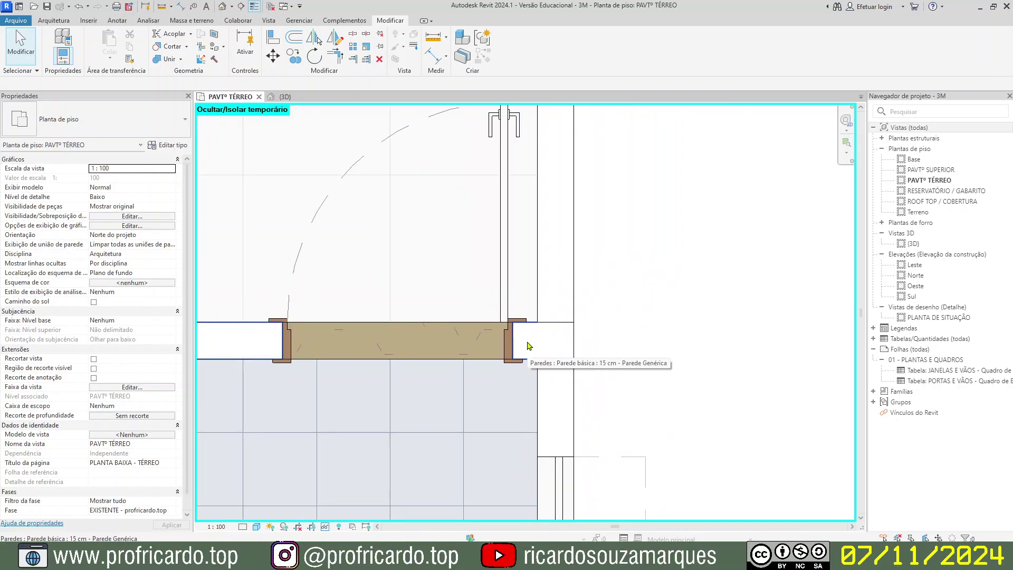
{"action": "scroll", "coordinate": [528, 346], "scroll_direction": "down", "scroll_amount": 4}
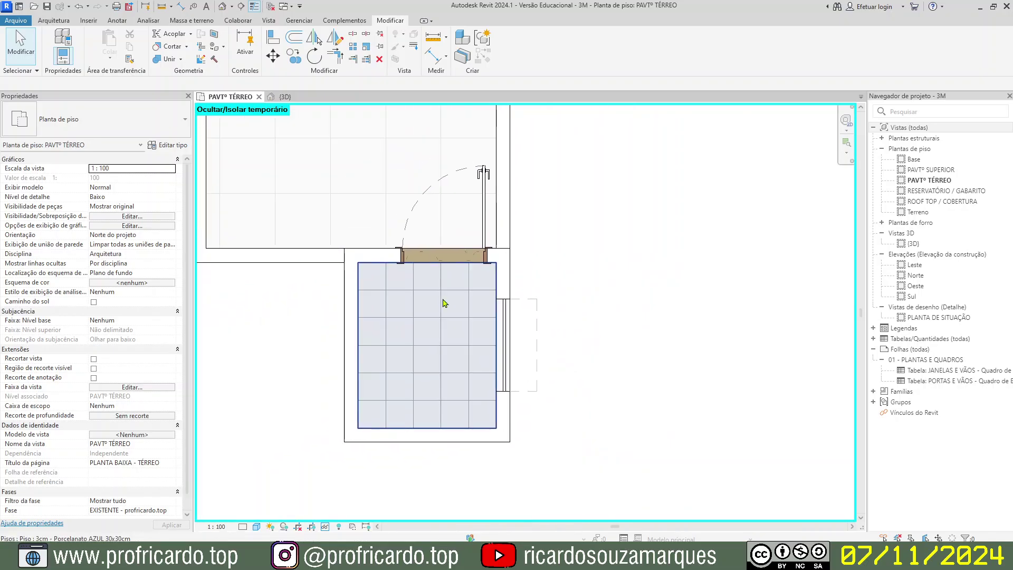
{"action": "scroll", "coordinate": [443, 302], "scroll_direction": "up", "scroll_amount": 1}
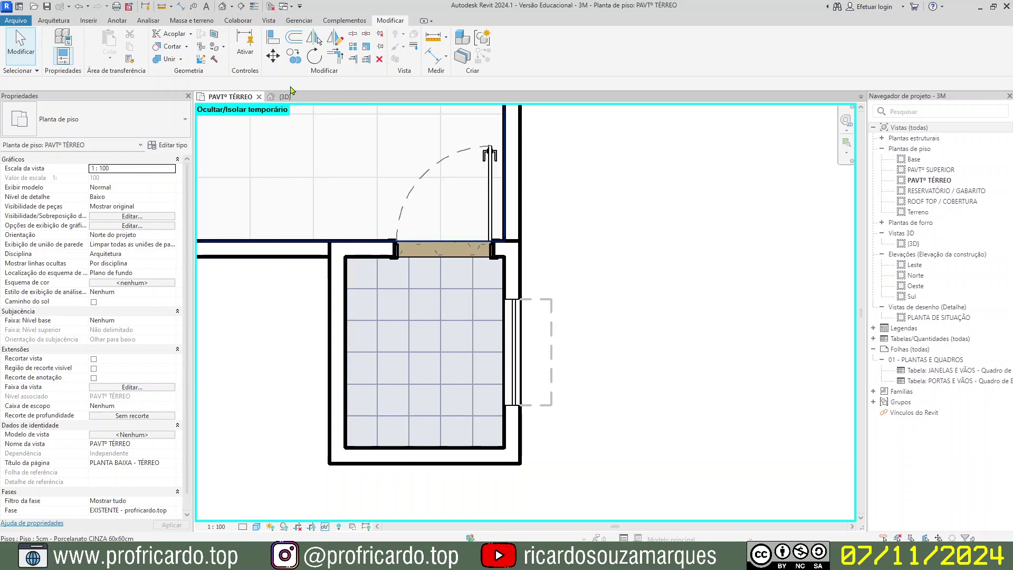
{"action": "left_click", "coordinate": [285, 97]}
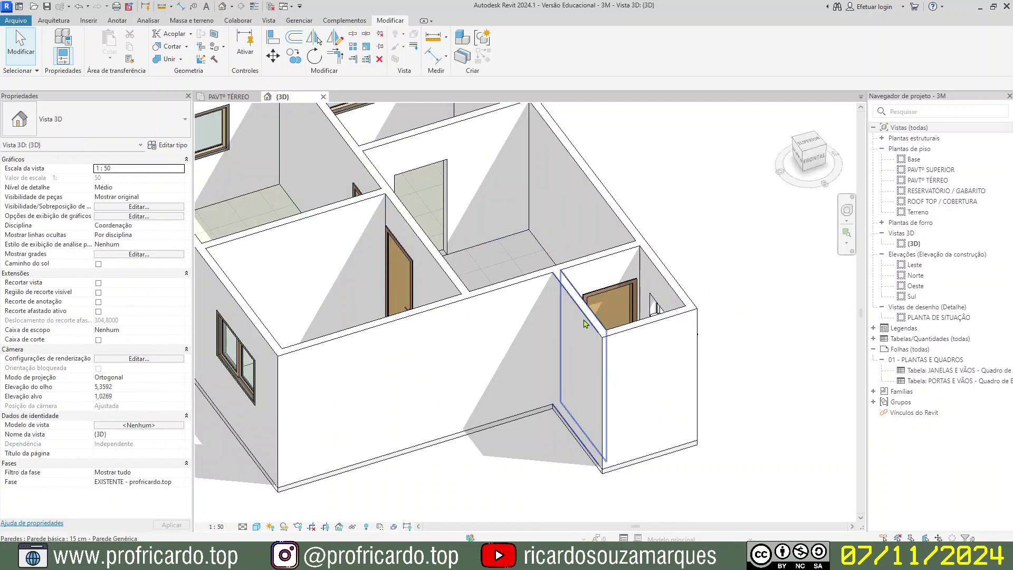
{"action": "left_click", "coordinate": [584, 321]}
{"action": "left_click", "coordinate": [637, 328]}
{"action": "left_click", "coordinate": [680, 285]}
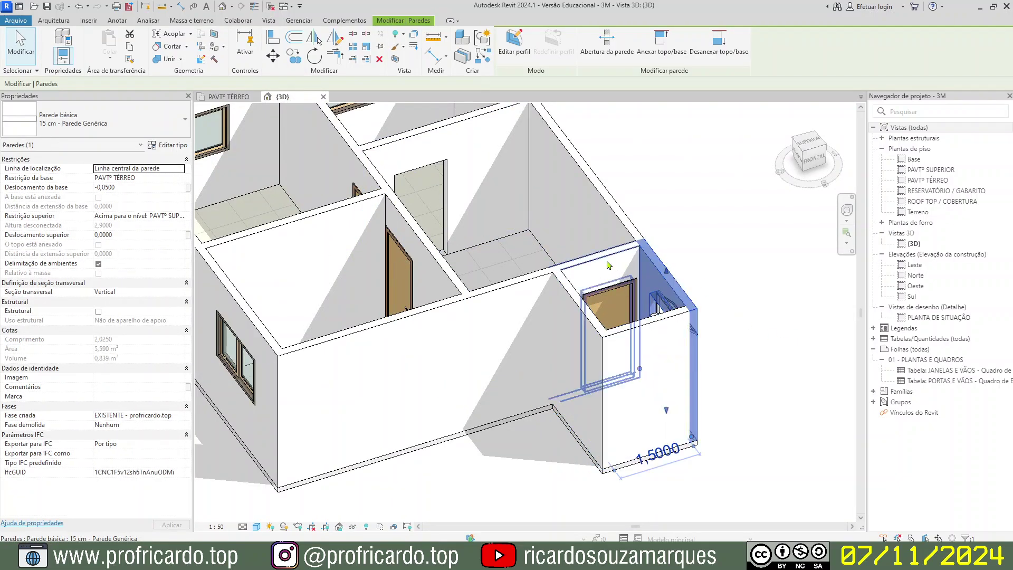
{"action": "left_click", "coordinate": [606, 260]}
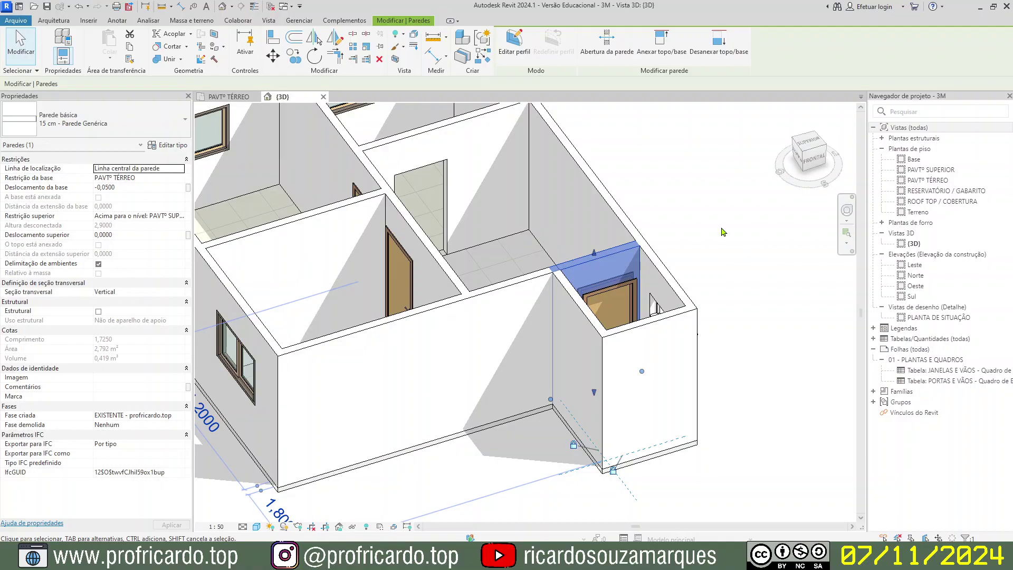
{"action": "left_click", "coordinate": [758, 404]}
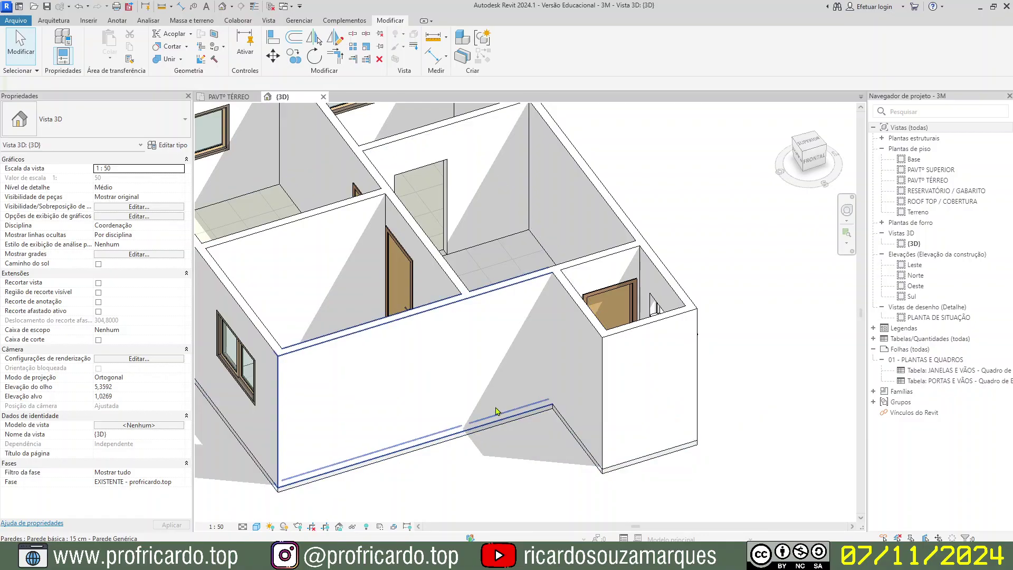
Turn the 3D view to the small room's outer corner and examine the location line property of its end wall.
{"action": "left_click", "coordinate": [804, 154]}
{"action": "scroll", "coordinate": [724, 339], "scroll_direction": "up", "scroll_amount": 4}
{"action": "scroll", "coordinate": [723, 338], "scroll_direction": "up", "scroll_amount": 3}
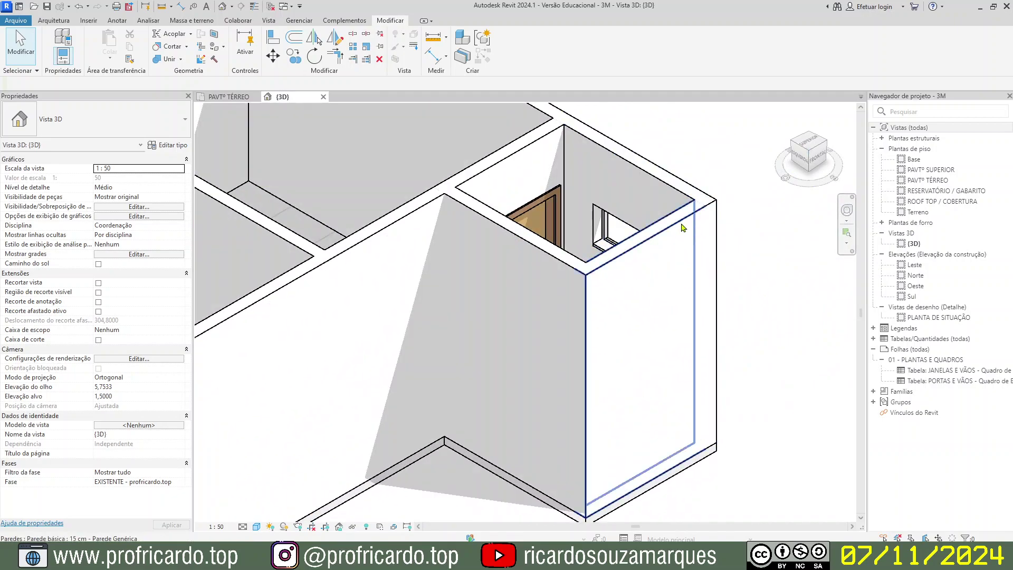
{"action": "left_click", "coordinate": [682, 228]}
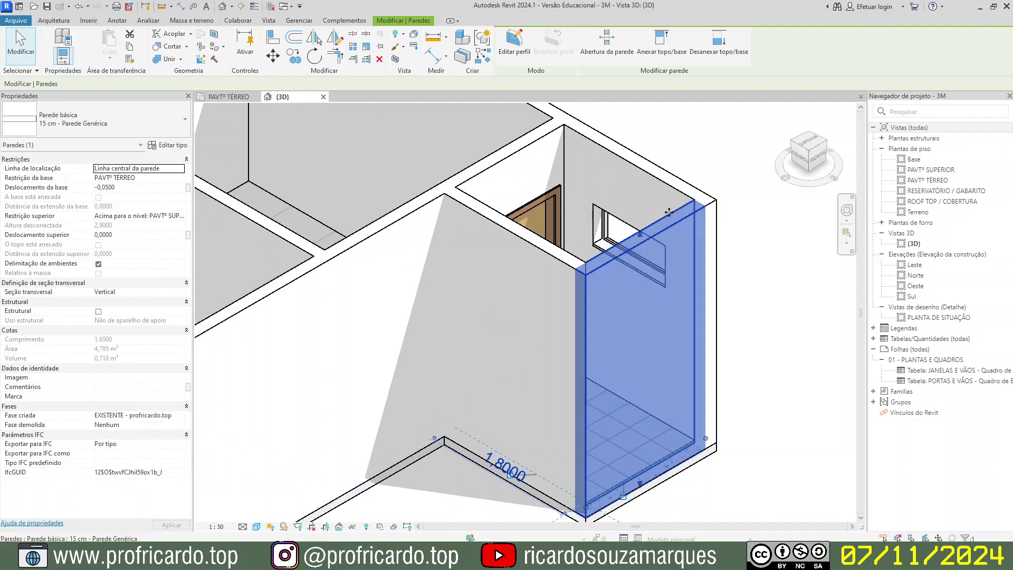
{"action": "left_click", "coordinate": [750, 181]}
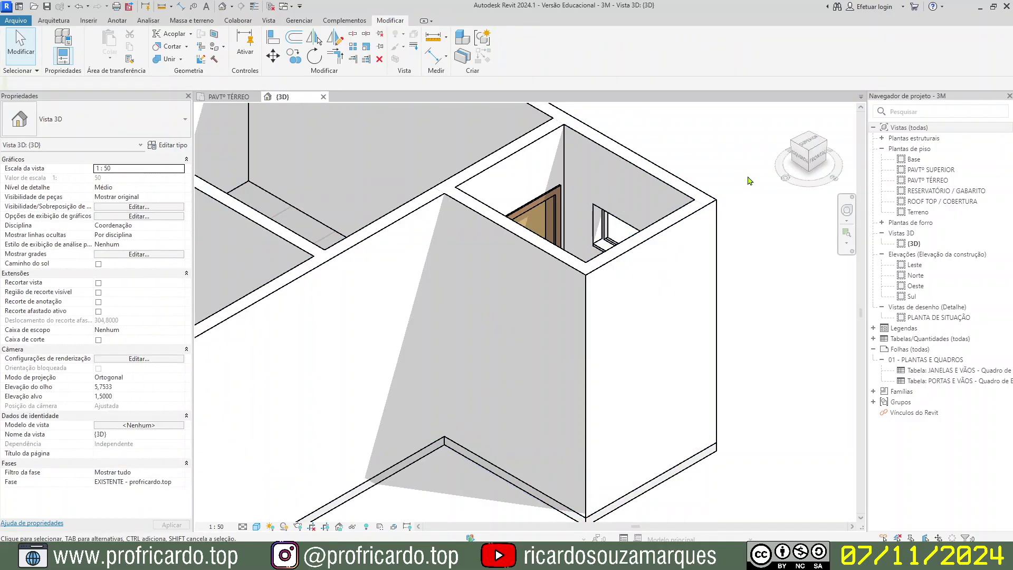
{"action": "left_click", "coordinate": [674, 231]}
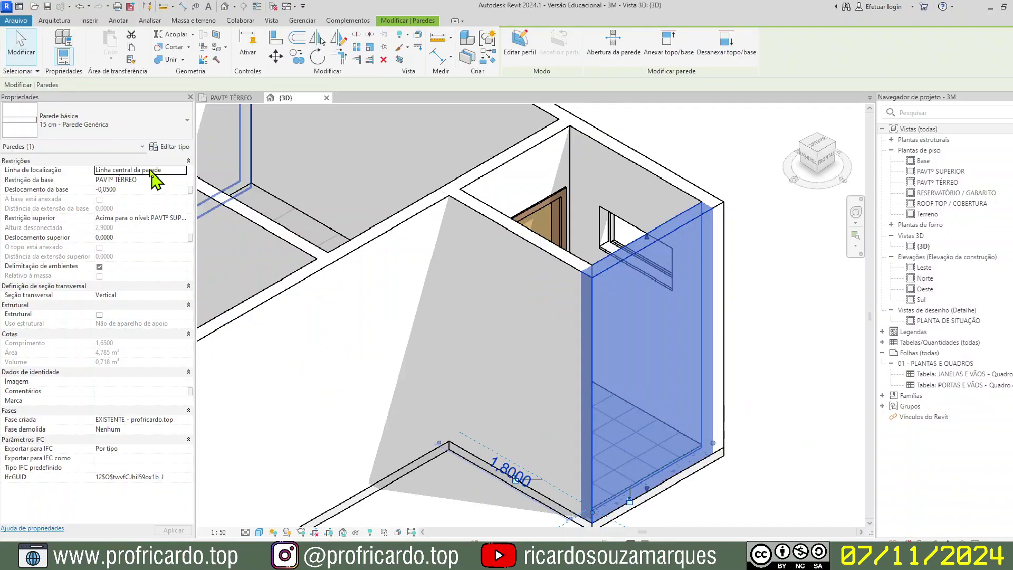
{"action": "key", "text": "Escape"}
In the PAVTº TÉRREO plan, try setting the location line of the small room's end wall to Face de acabamento: Interna.
{"action": "left_click", "coordinate": [657, 80]}
{"action": "scroll", "coordinate": [423, 303], "scroll_direction": "up", "scroll_amount": 8}
{"action": "left_click", "coordinate": [465, 357]}
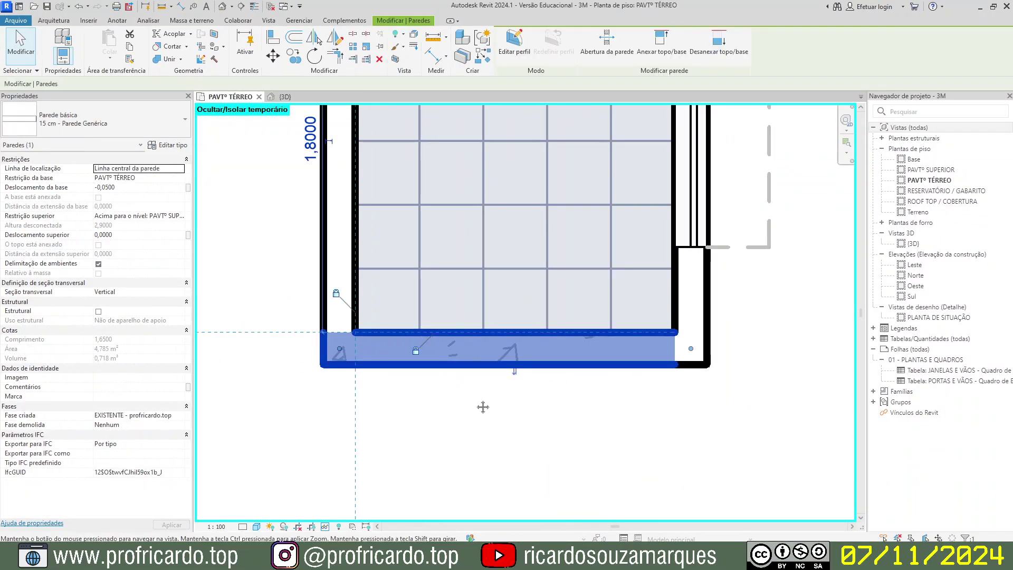
{"action": "middle_click_drag", "start_coordinate": [483, 407], "coordinate": [511, 419]}
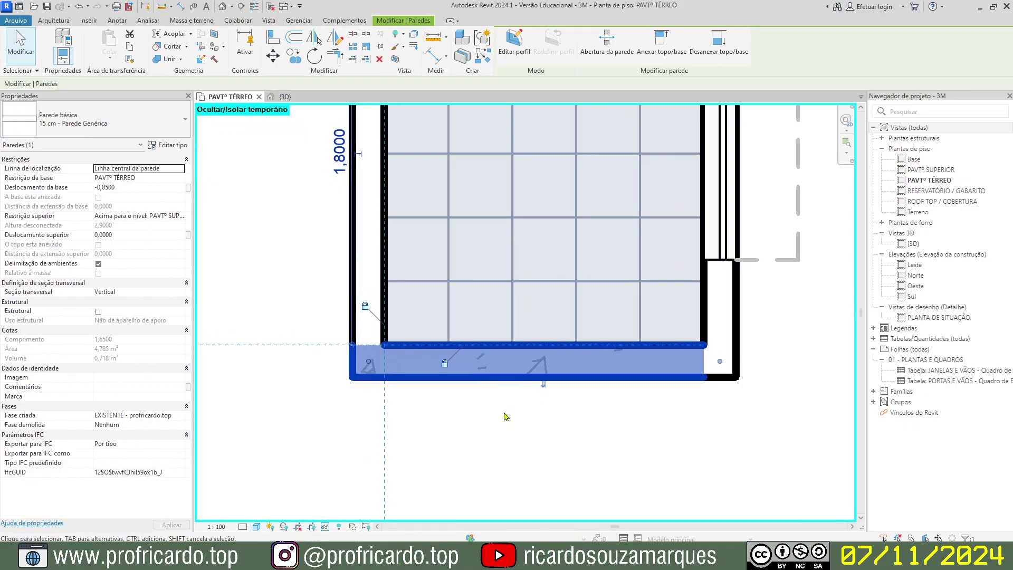
{"action": "left_click", "coordinate": [181, 169]}
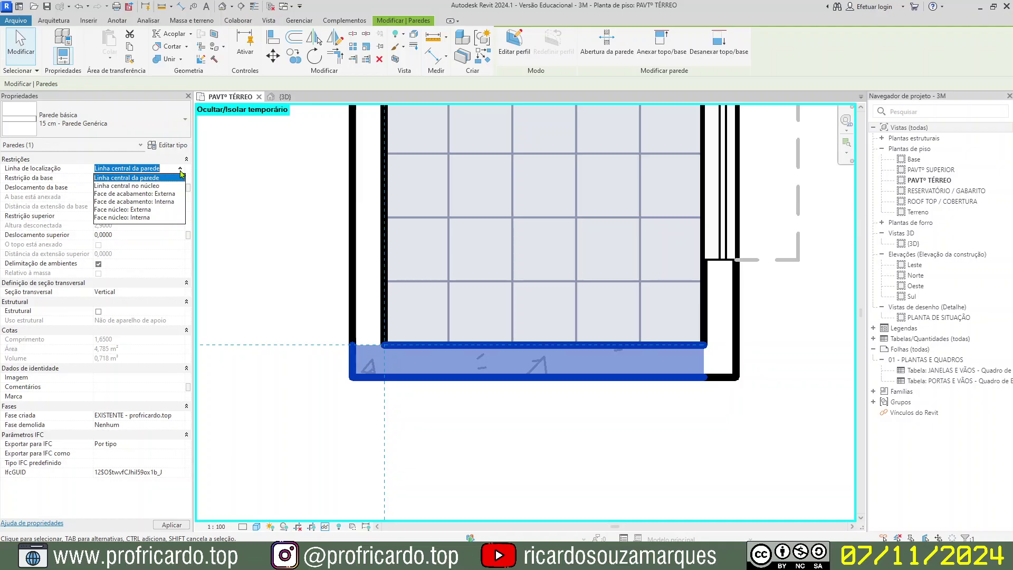
{"action": "left_click", "coordinate": [168, 203]}
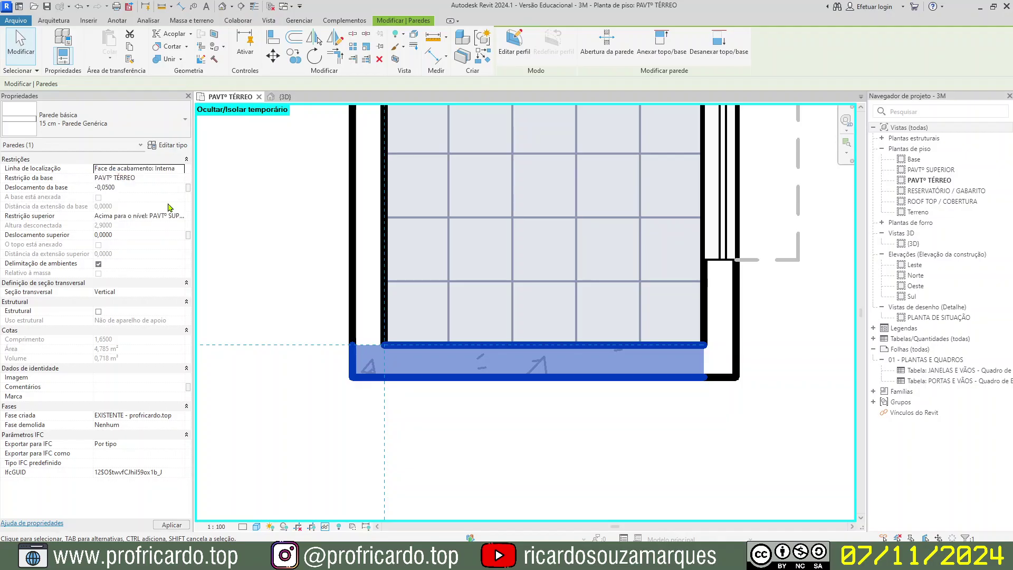
{"action": "left_click", "coordinate": [278, 275]}
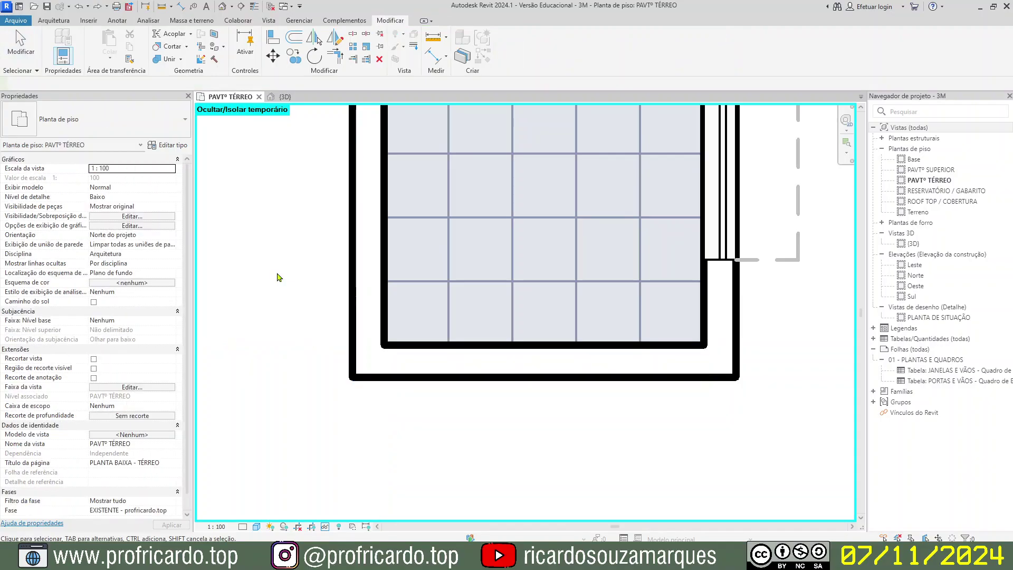
Try the wall type Fundação – Concreto de 30cm on the small room's end wall, using its centreline as location line.
{"action": "left_click", "coordinate": [567, 378]}
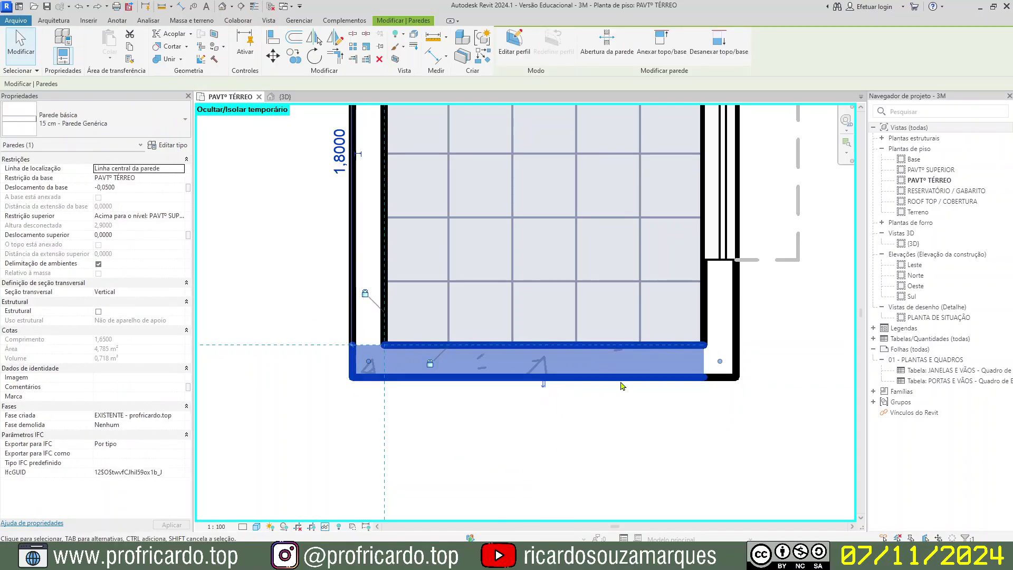
{"action": "left_click", "coordinate": [132, 170]}
{"action": "left_click", "coordinate": [186, 124]}
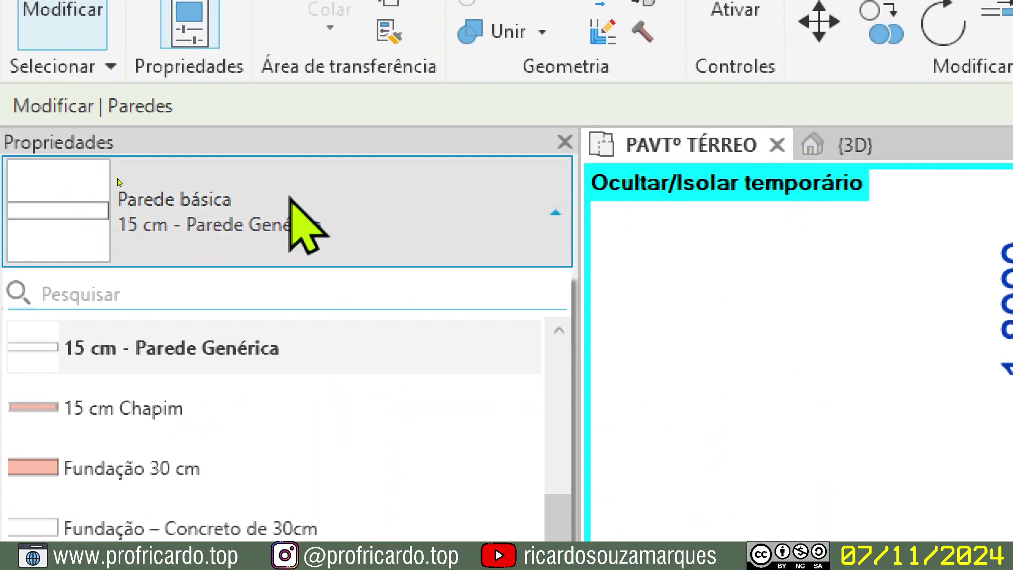
{"action": "scroll", "coordinate": [419, 351], "scroll_direction": "down", "scroll_amount": 3}
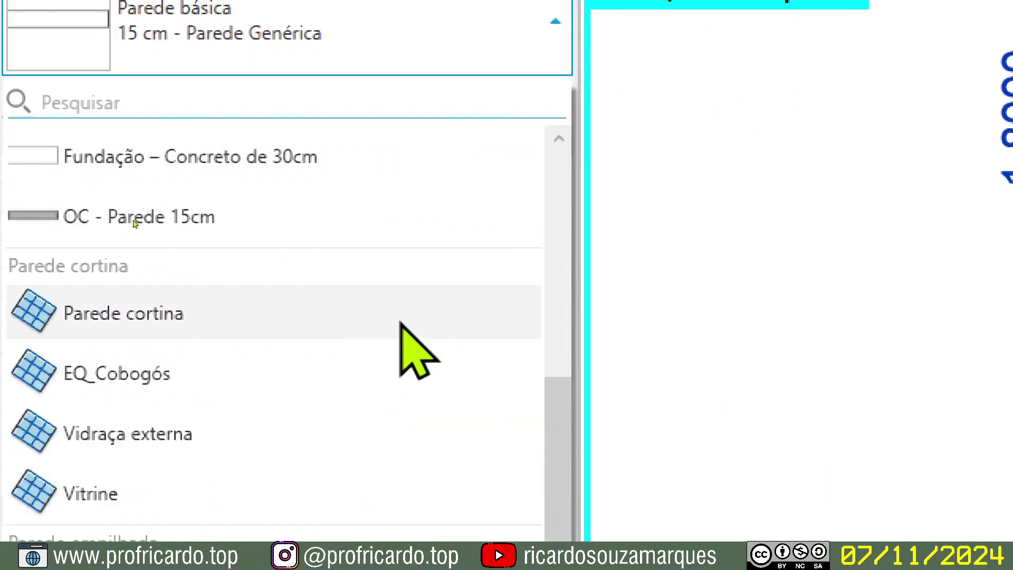
{"action": "scroll", "coordinate": [411, 322], "scroll_direction": "up", "scroll_amount": 3}
{"action": "mouse_move", "coordinate": [332, 338]}
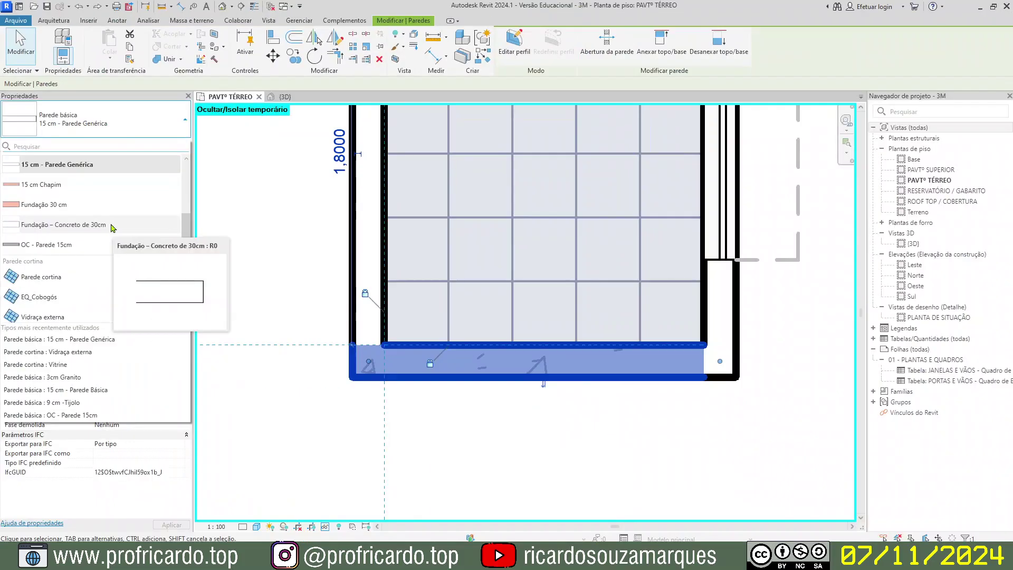
{"action": "left_click", "coordinate": [112, 226]}
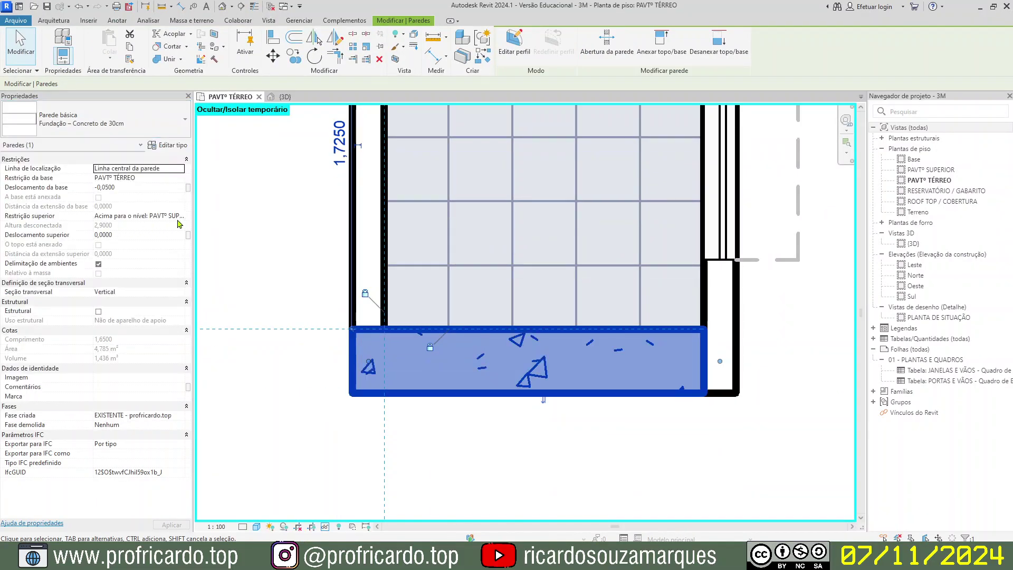
{"action": "scroll", "coordinate": [285, 326], "scroll_direction": "down", "scroll_amount": 2}
{"action": "middle_click_drag", "start_coordinate": [390, 311], "coordinate": [400, 386]}
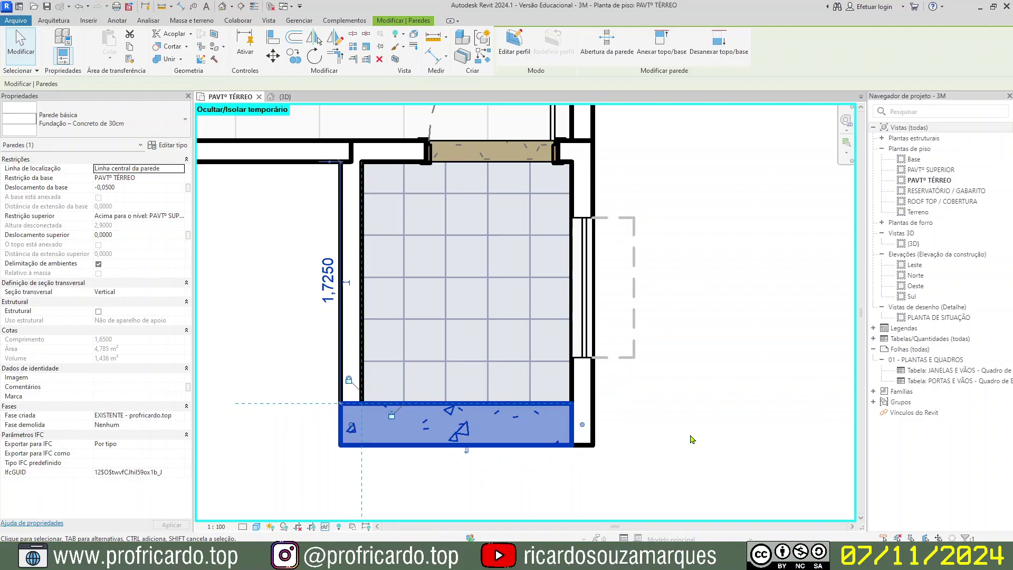
{"action": "left_click", "coordinate": [659, 442]}
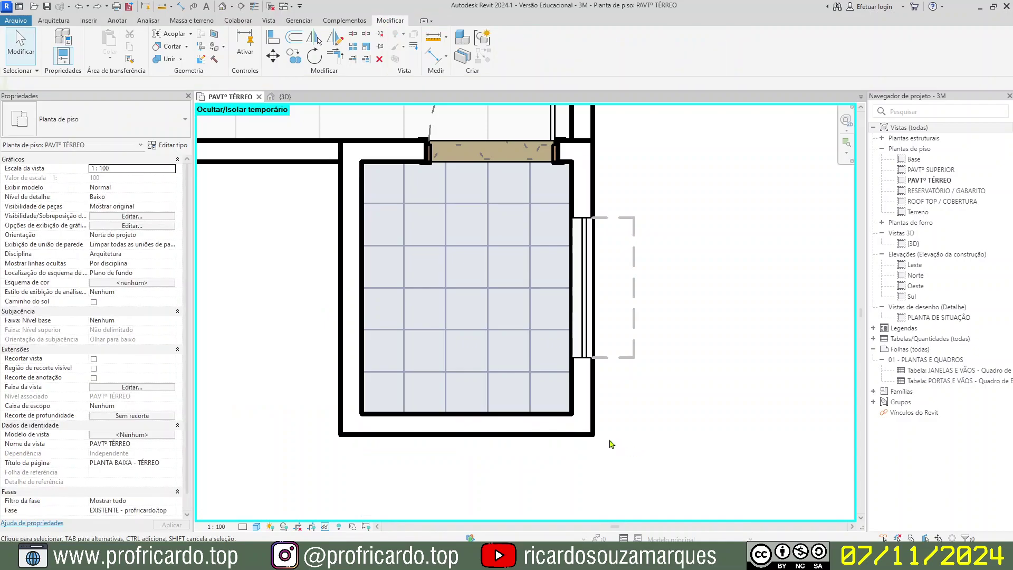
Place an aligned dimension beside the small room, from the house wall's outer face to the end wall's inner face.
{"action": "key", "text": "d"}
{"action": "key", "text": "i"}
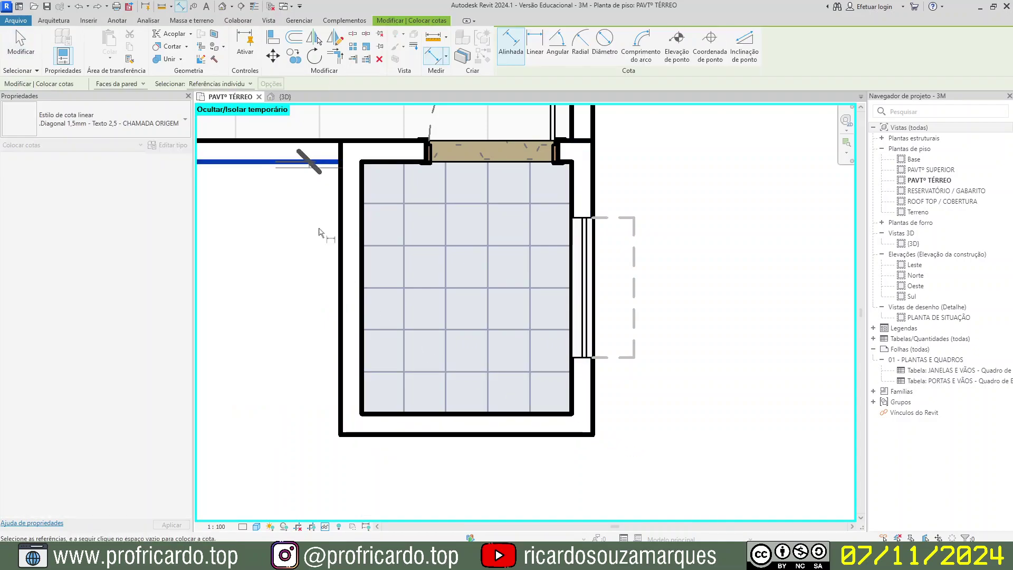
{"action": "left_click", "coordinate": [378, 414]}
{"action": "left_click", "coordinate": [267, 401]}
{"action": "key", "text": "Escape"}
{"action": "key", "text": "Escape"}
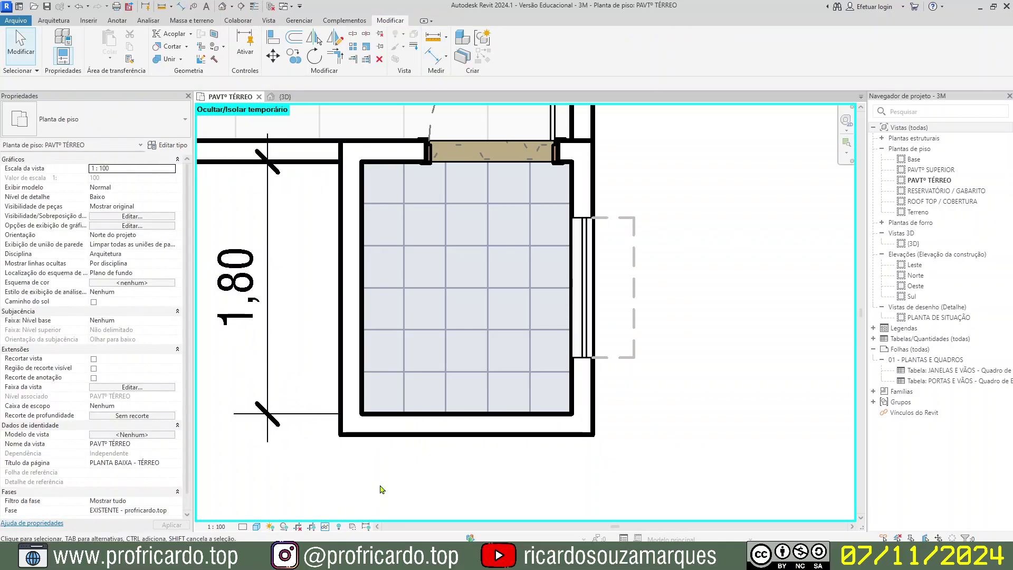
Test the type Fundação 30 cm on the centreline-located end wall against the new dimension, and undo the type change.
{"action": "left_click", "coordinate": [410, 441]}
{"action": "left_click", "coordinate": [146, 171]}
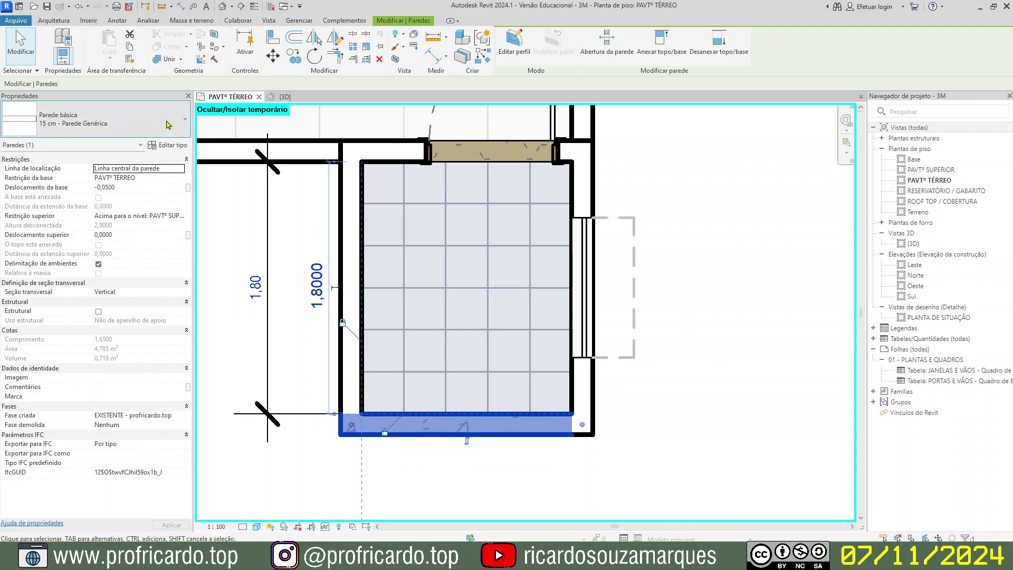
{"action": "left_click", "coordinate": [140, 120]}
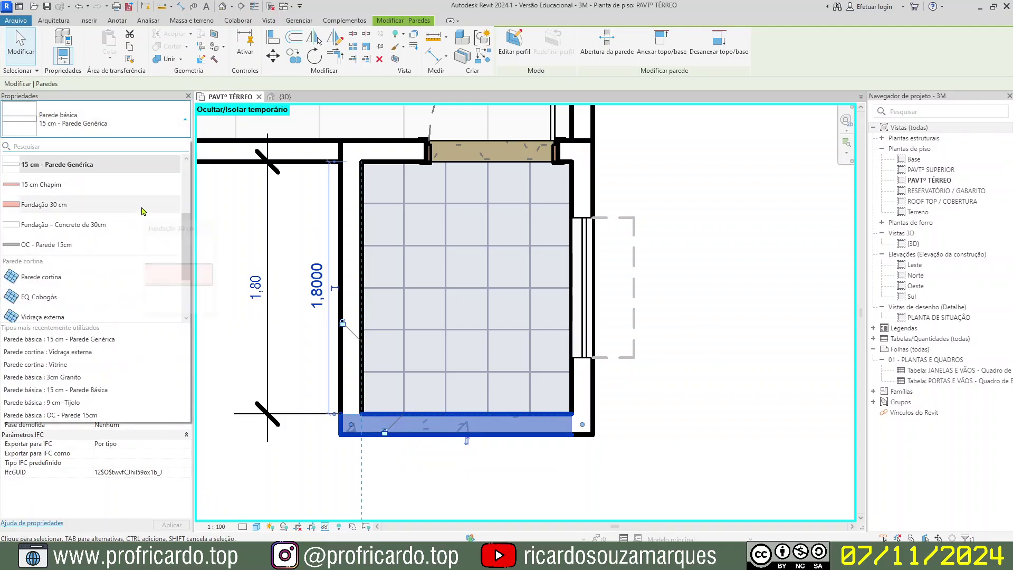
{"action": "left_click", "coordinate": [143, 211]}
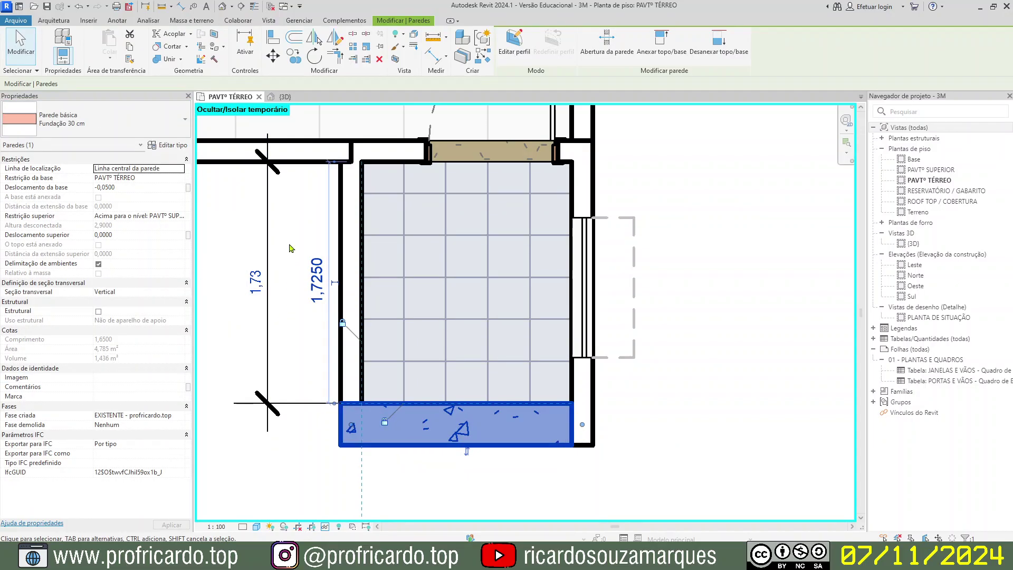
{"action": "left_click", "coordinate": [690, 410]}
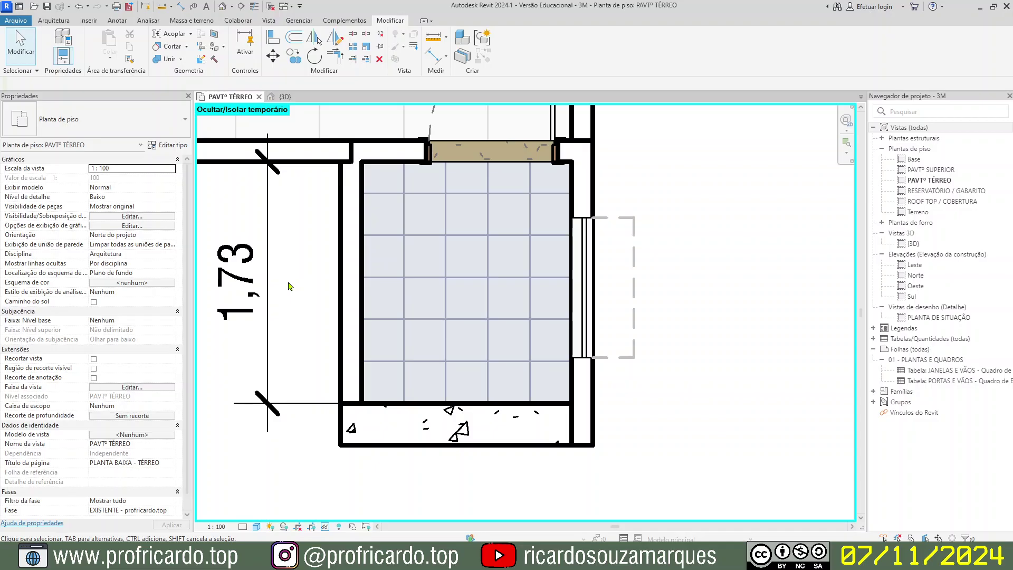
{"action": "key", "text": "ctrl+z"}
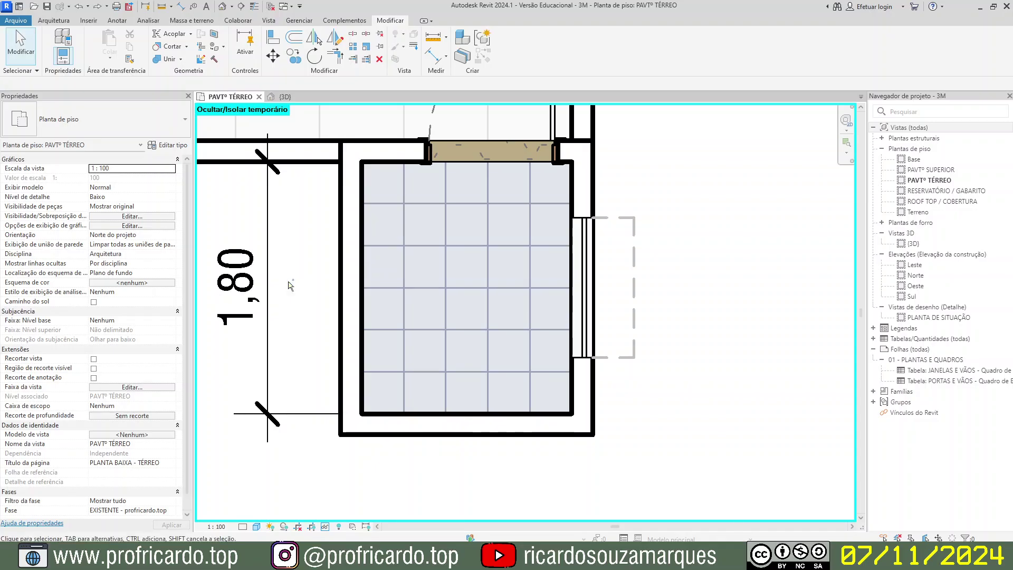
{"action": "key", "text": "ctrl+z"}
Set the end wall's location line to Face de acabamento: Interna and change its type to Fundação 30 cm.
{"action": "left_click", "coordinate": [465, 434]}
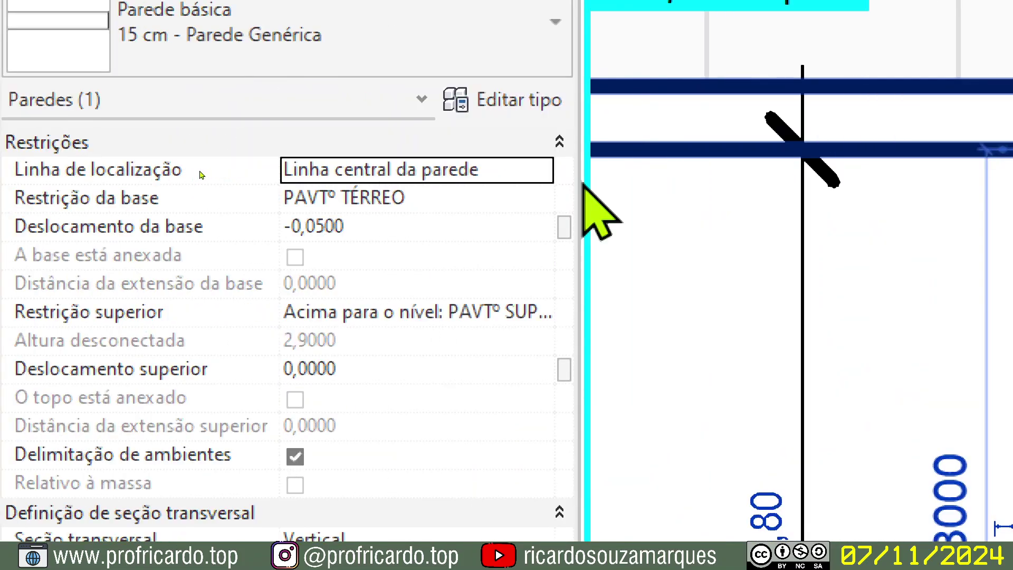
{"action": "left_click", "coordinate": [533, 174]}
{"action": "left_click", "coordinate": [539, 169]}
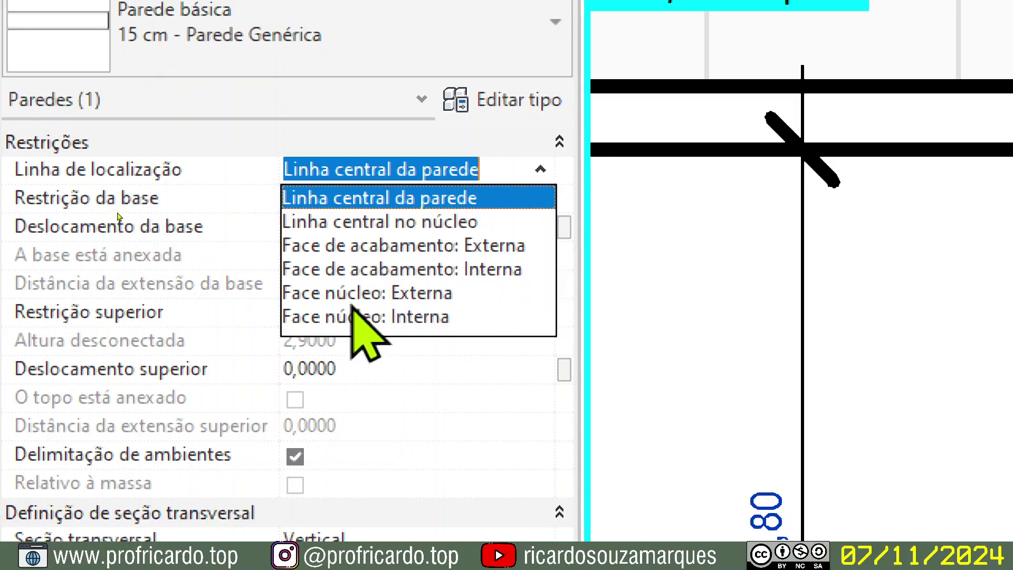
{"action": "left_click", "coordinate": [501, 270]}
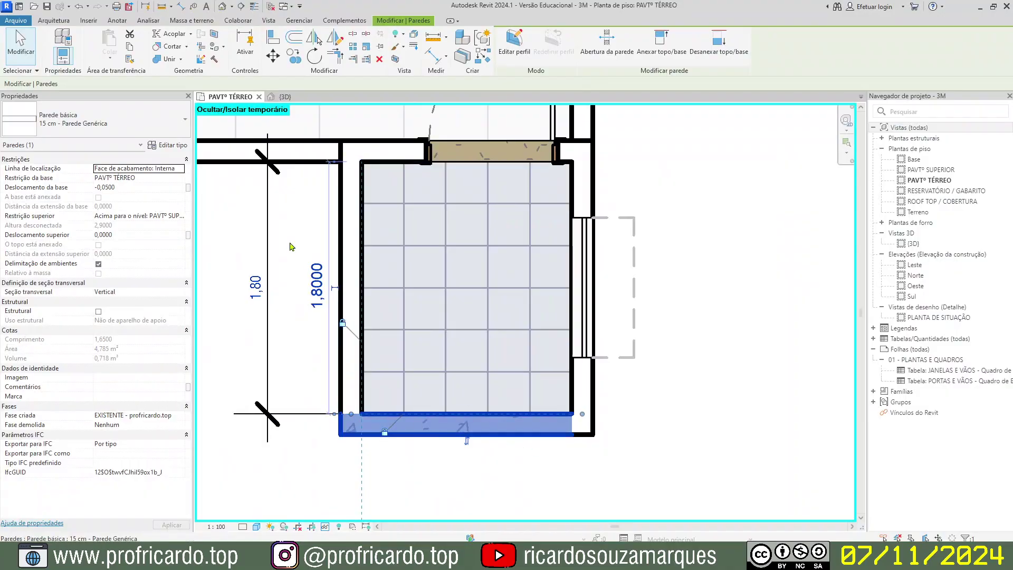
{"action": "left_click", "coordinate": [186, 124]}
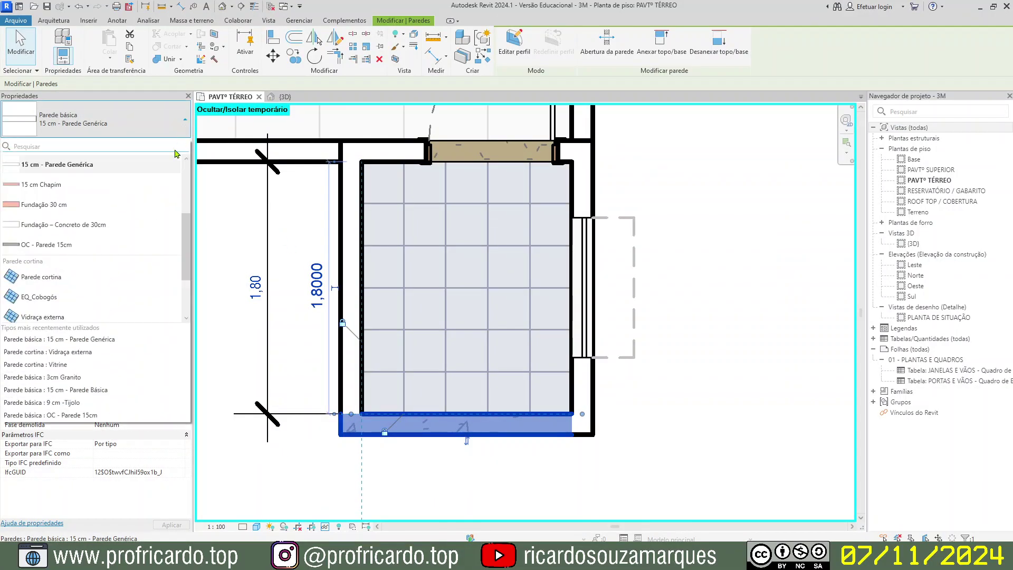
{"action": "left_click", "coordinate": [145, 208]}
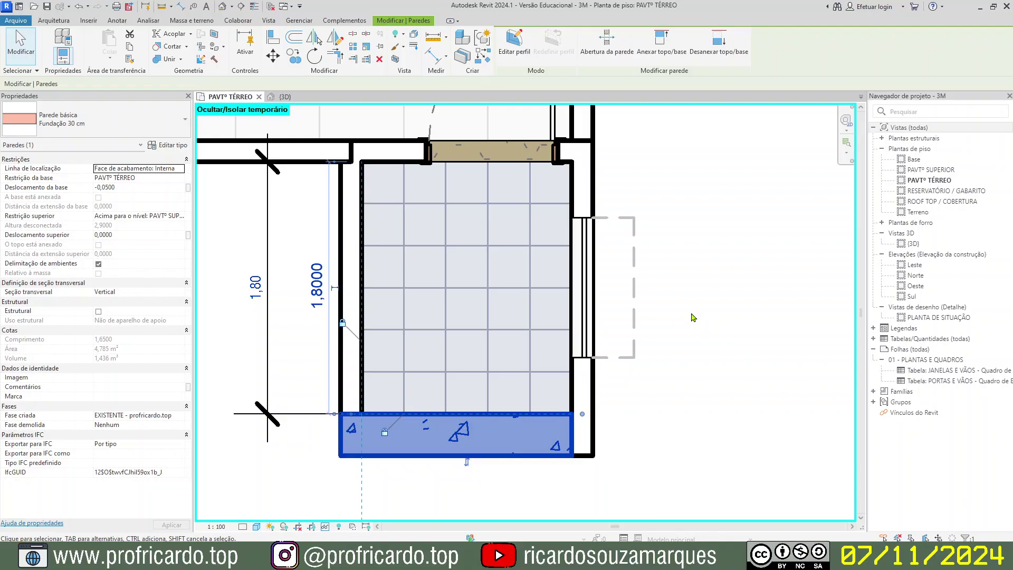
Undo the small room's end wall type change to Fundação 30 cm and check the wall's properties.
{"action": "left_click", "coordinate": [693, 317]}
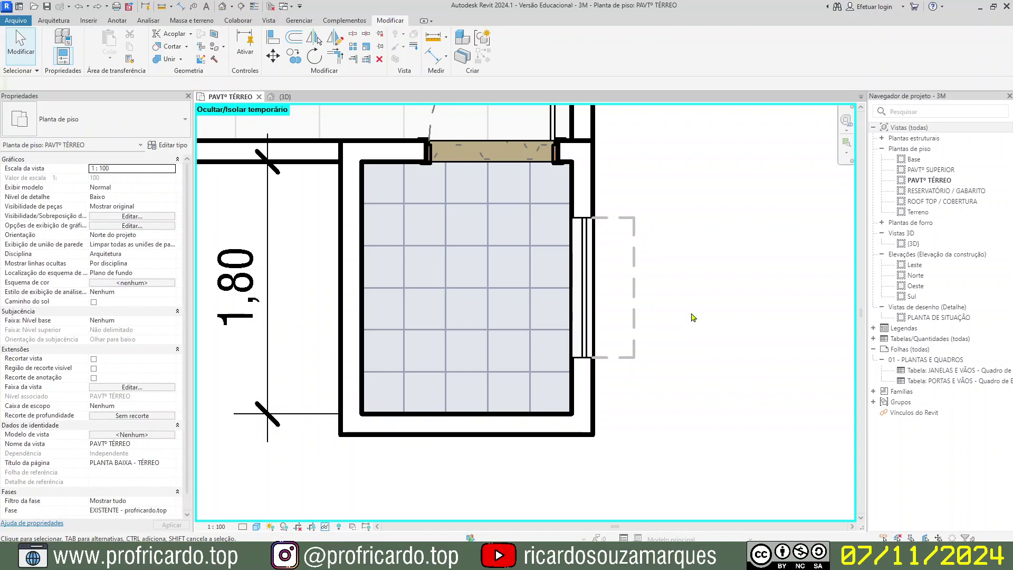
{"action": "left_click", "coordinate": [439, 432]}
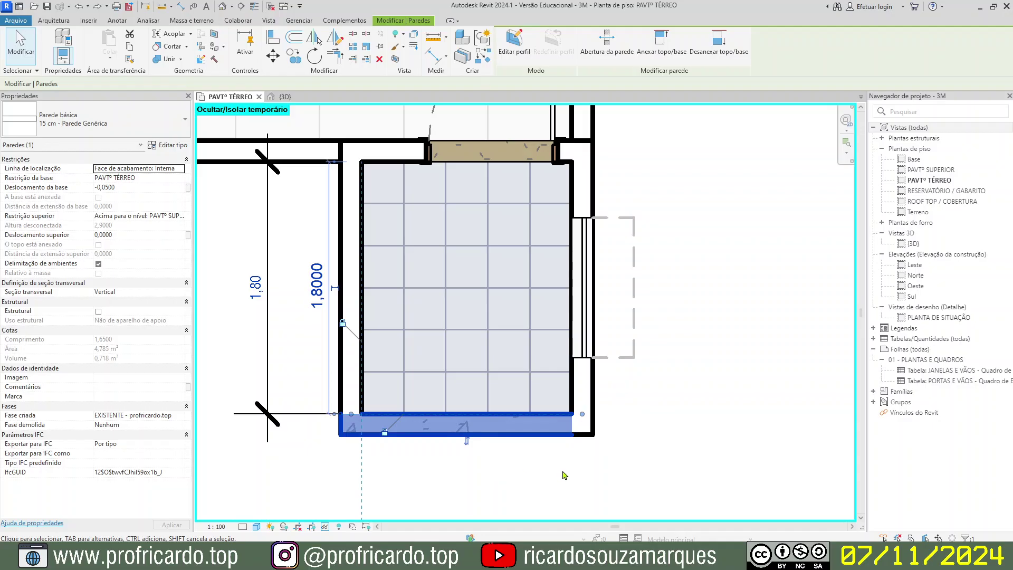
{"action": "left_click", "coordinate": [632, 470]}
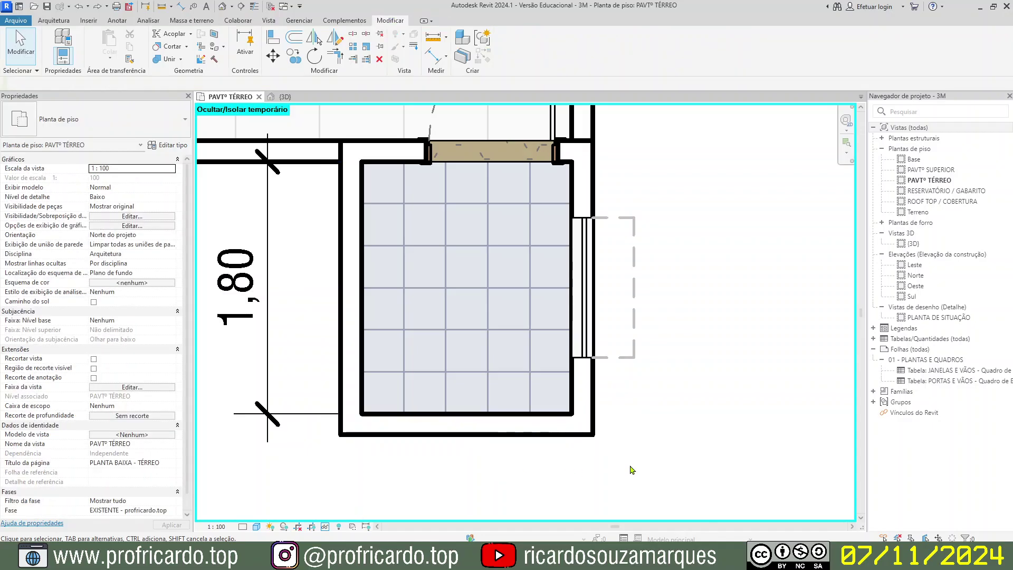
{"action": "left_click", "coordinate": [527, 437]}
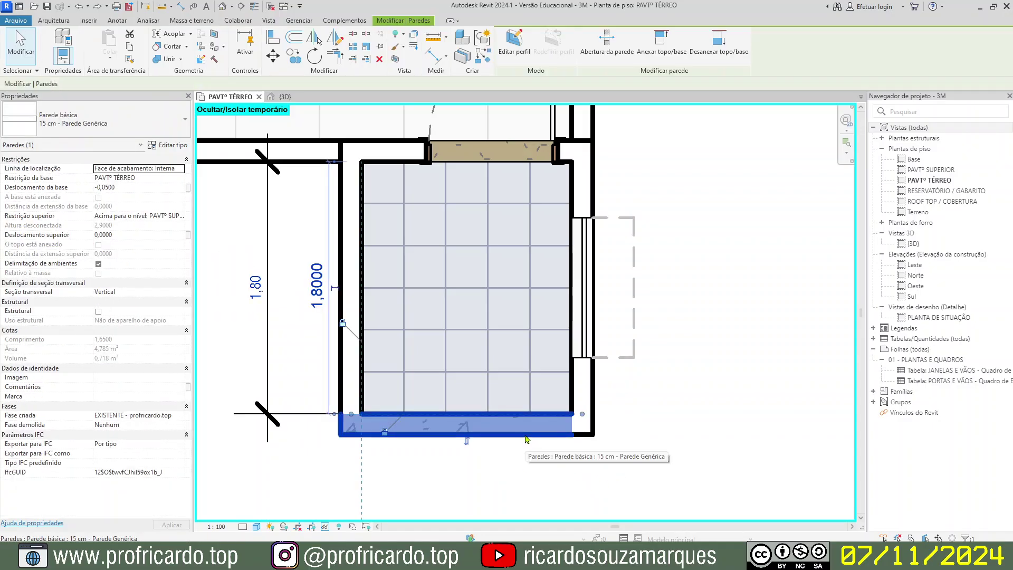
{"action": "left_click", "coordinate": [515, 490]}
Set the end wall's location line to Linha central da parede and remove its locked constraint instead of transferring it.
{"action": "left_click", "coordinate": [506, 436]}
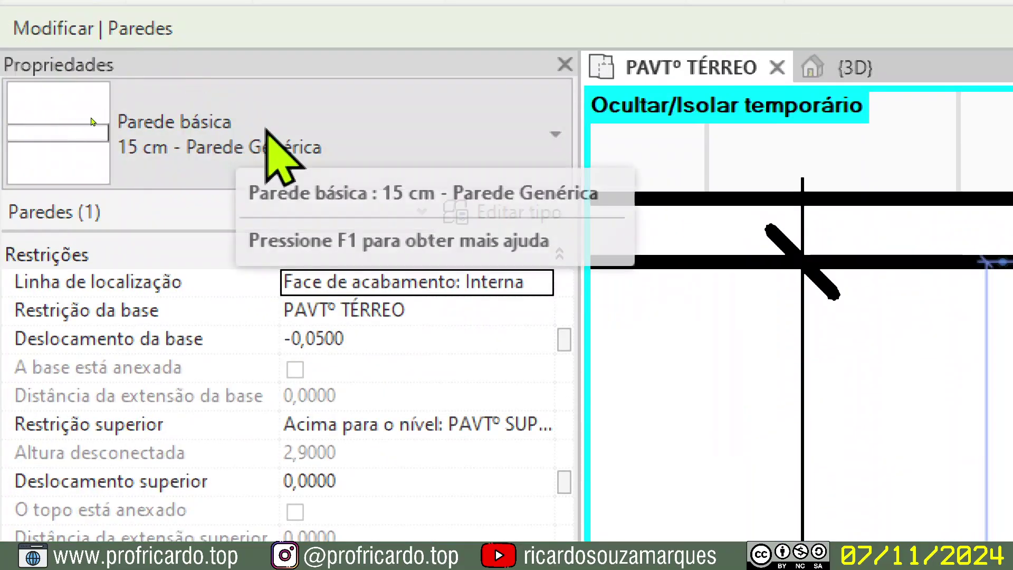
{"action": "left_click", "coordinate": [525, 283]}
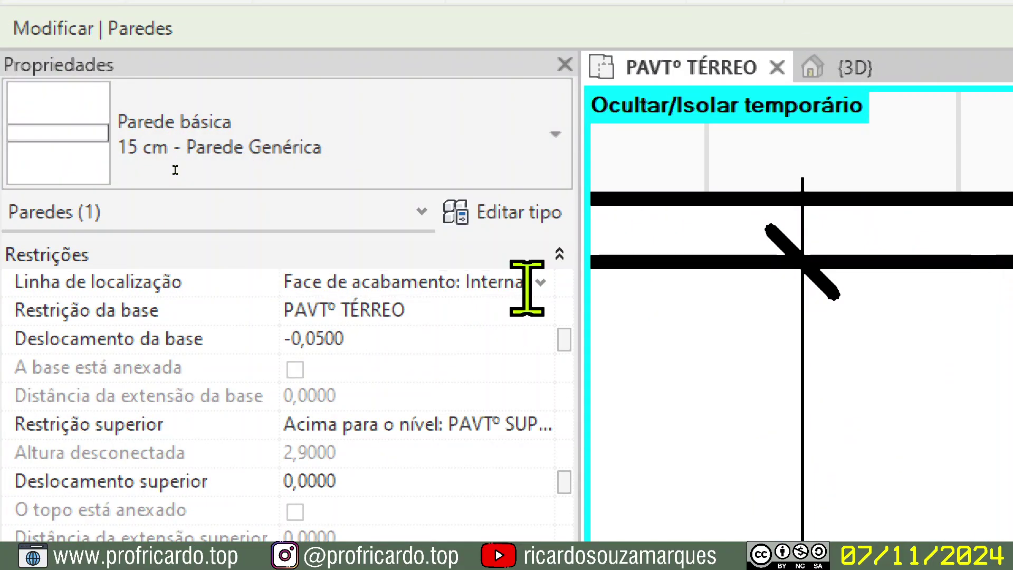
{"action": "left_click", "coordinate": [540, 281]}
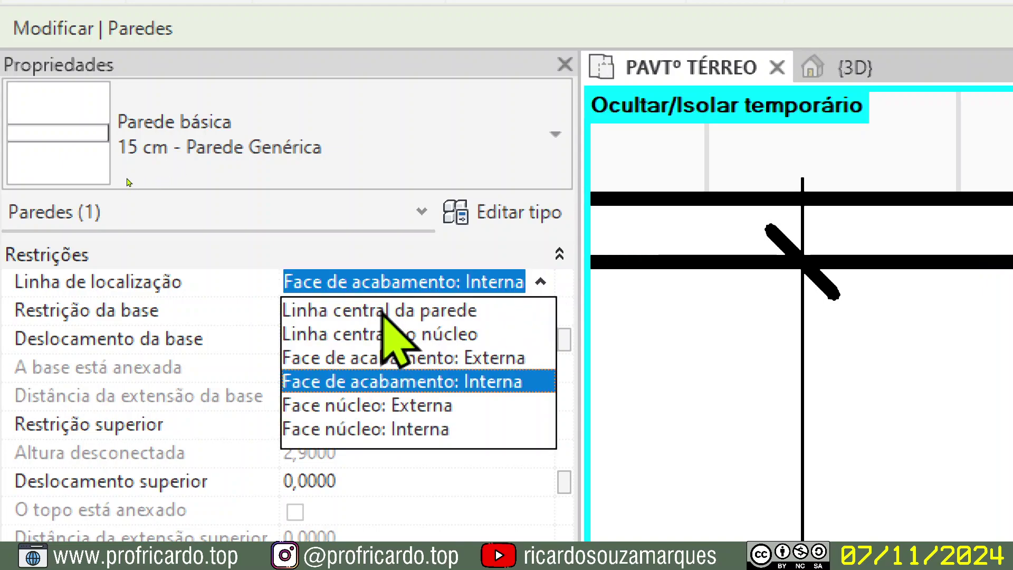
{"action": "left_click", "coordinate": [380, 311]}
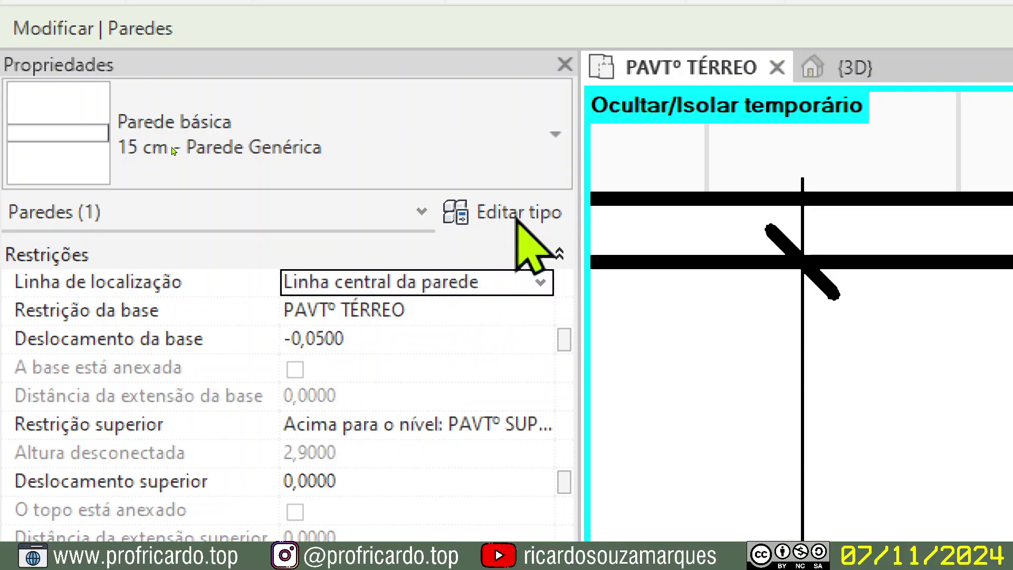
{"action": "left_click", "coordinate": [517, 218]}
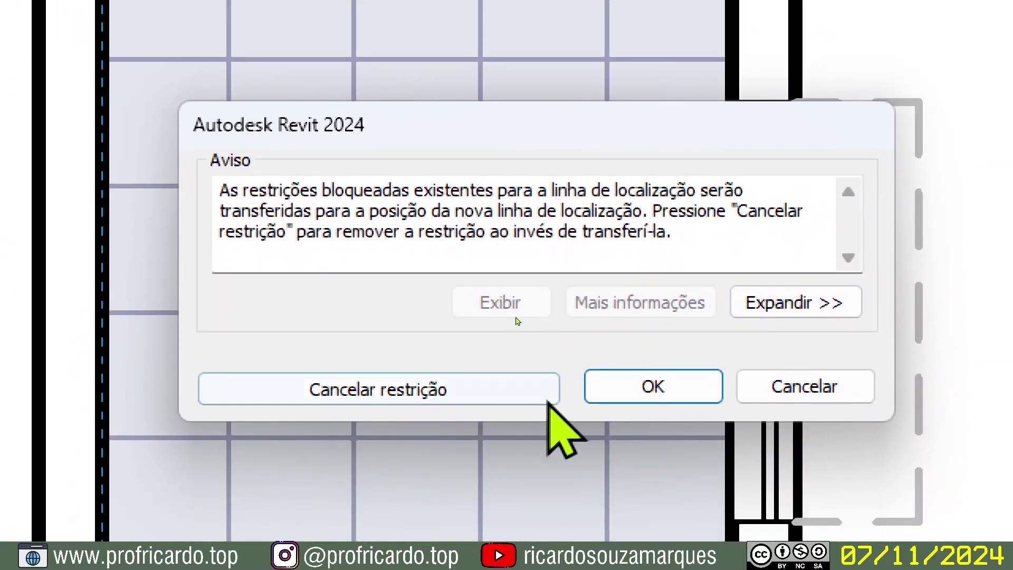
{"action": "left_click", "coordinate": [504, 390]}
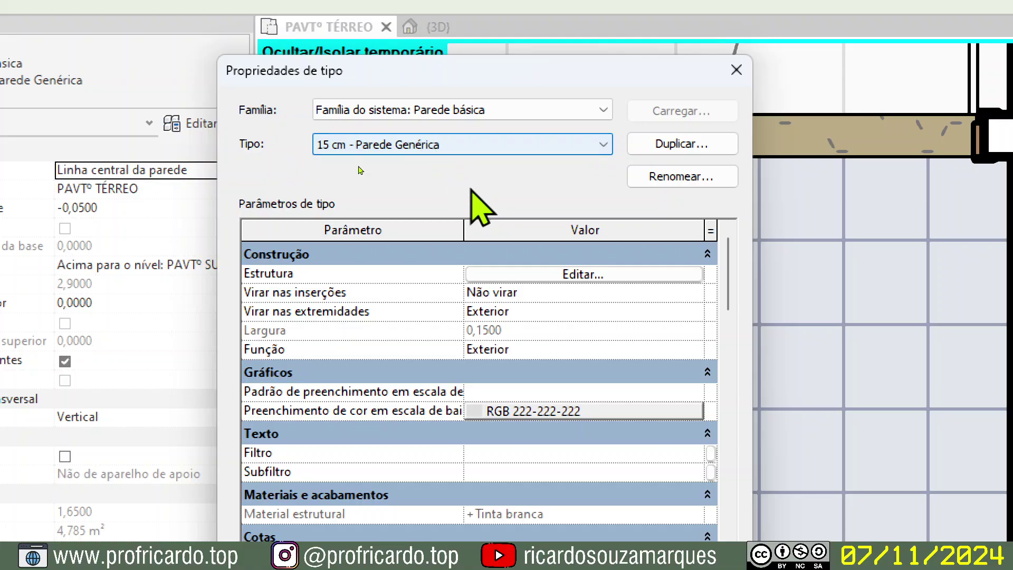
{"action": "left_click", "coordinate": [736, 70]}
Open the type properties of the end wall's 15 cm - Parede Genérica type and review its construction parameters.
{"action": "scroll", "coordinate": [581, 280], "scroll_direction": "up", "scroll_amount": 2}
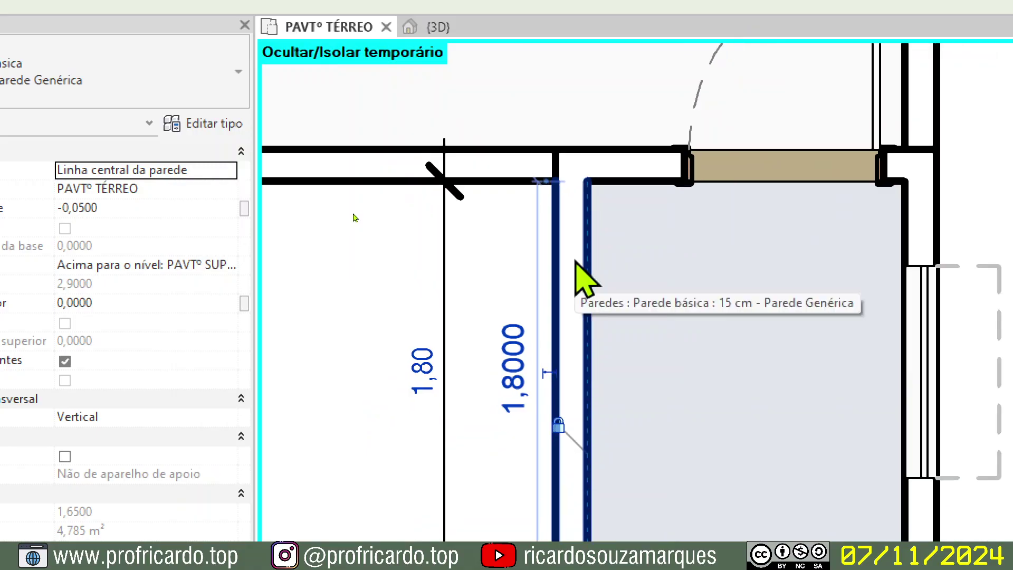
{"action": "scroll", "coordinate": [626, 339], "scroll_direction": "up", "scroll_amount": 3}
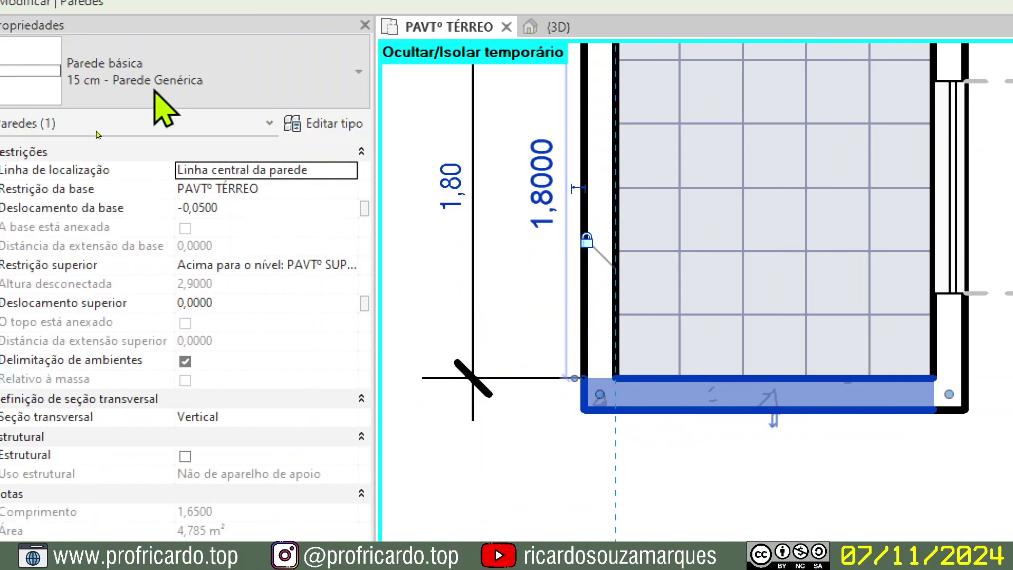
{"action": "left_click", "coordinate": [217, 127]}
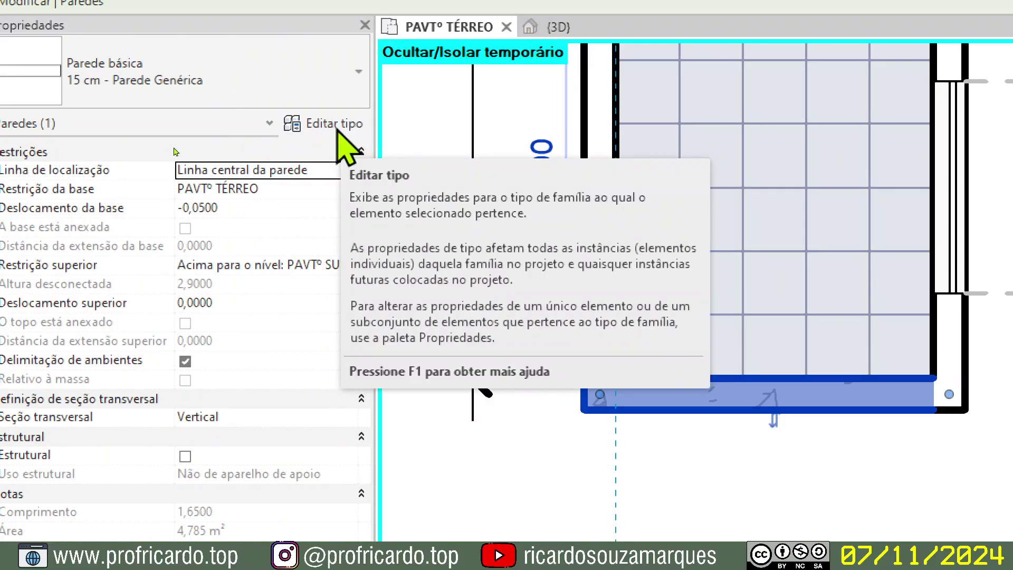
{"action": "left_click", "coordinate": [338, 132]}
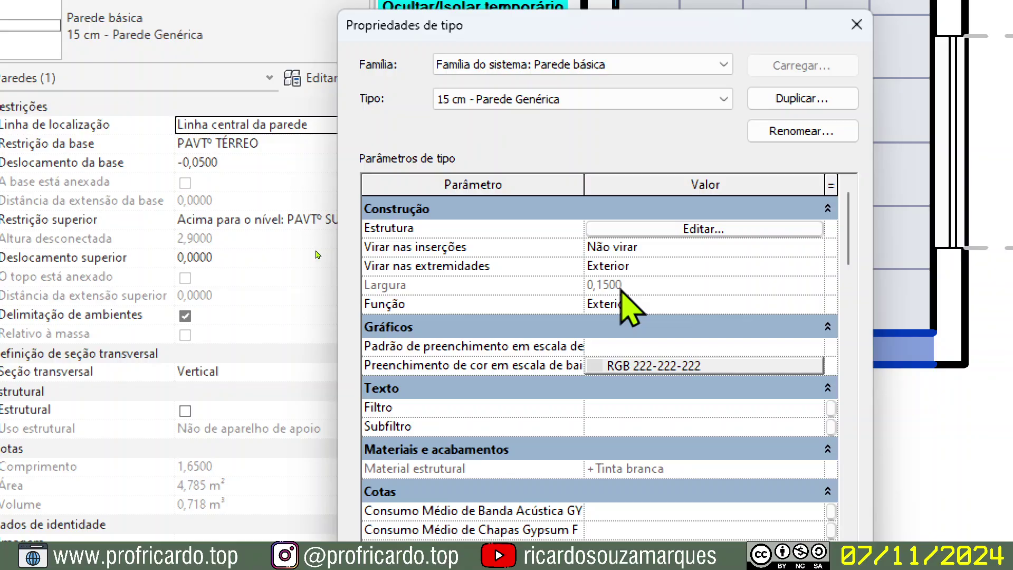
{"action": "left_click", "coordinate": [679, 232]}
{"action": "left_click", "coordinate": [822, 102]}
{"action": "key", "text": "ctrl"}
{"action": "key", "text": "ctrl"}
{"action": "key", "text": "ctrl"}
{"action": "key", "text": "ctrl"}
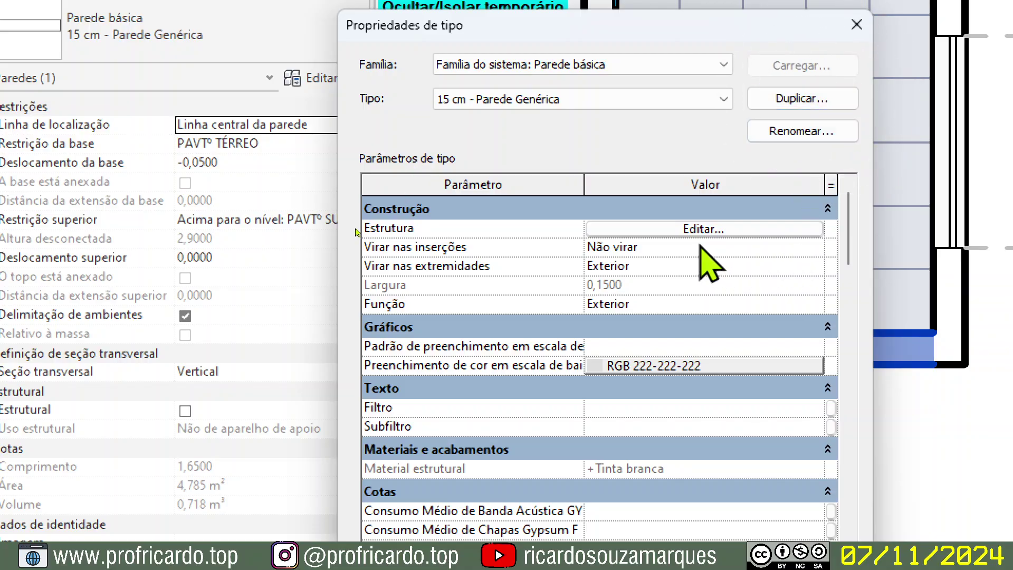
{"action": "key", "text": "ctrl"}
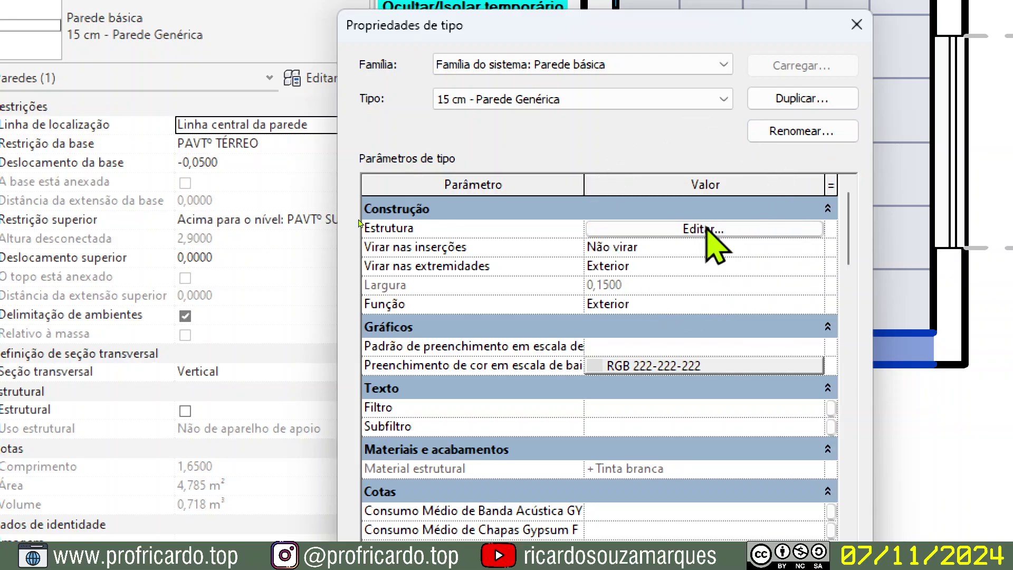
Examine the layer structure of 15 cm - Parede Genérica with the preview shown, and leave without saving changes.
{"action": "left_click", "coordinate": [707, 230]}
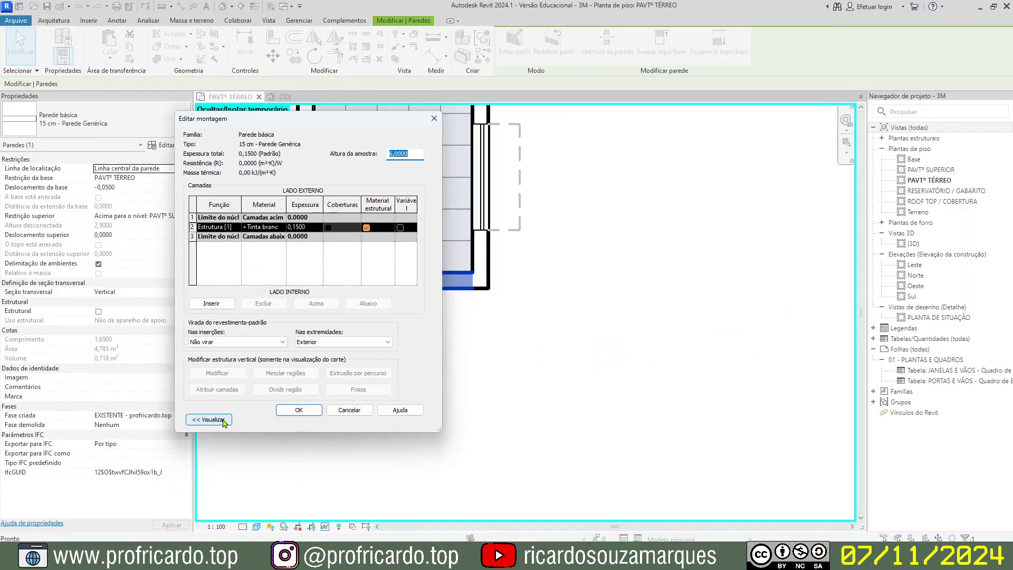
{"action": "left_click", "coordinate": [209, 419]}
{"action": "left_click_drag", "start_coordinate": [294, 122], "coordinate": [487, 123]}
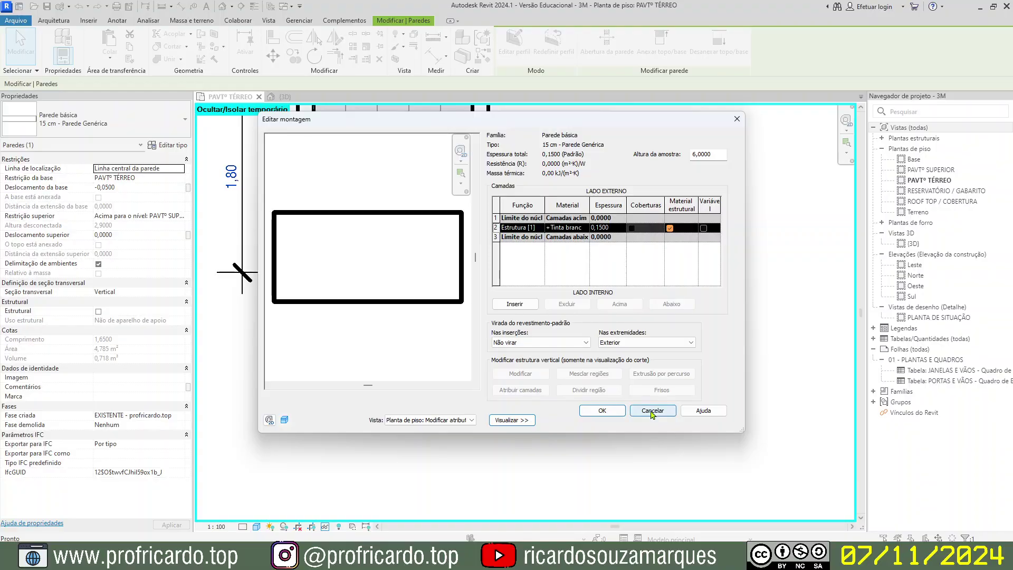
{"action": "left_click", "coordinate": [653, 411]}
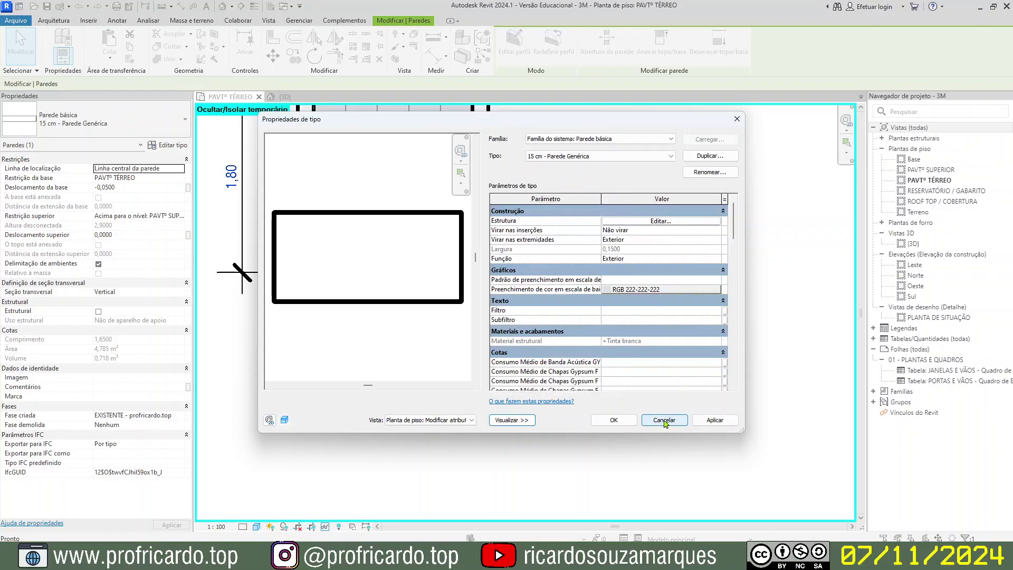
{"action": "left_click", "coordinate": [664, 421]}
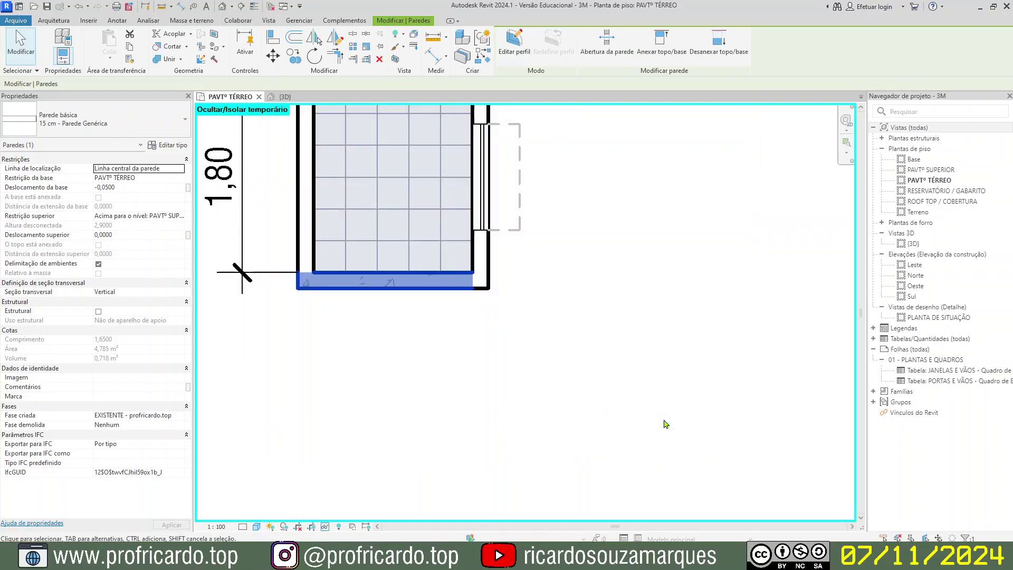
Select the whole chain of connected house walls, change their type to 15 cm - Parede Básica, and check the walls in the 3D view.
{"action": "middle_click", "coordinate": [565, 363]}
{"action": "middle_click", "coordinate": [565, 363]}
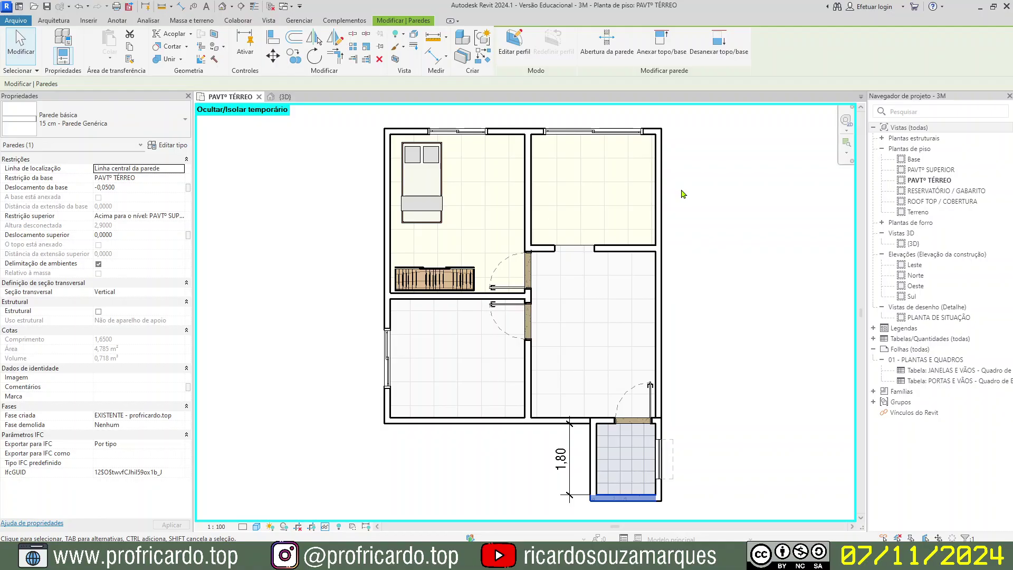
{"action": "left_click", "coordinate": [684, 194]}
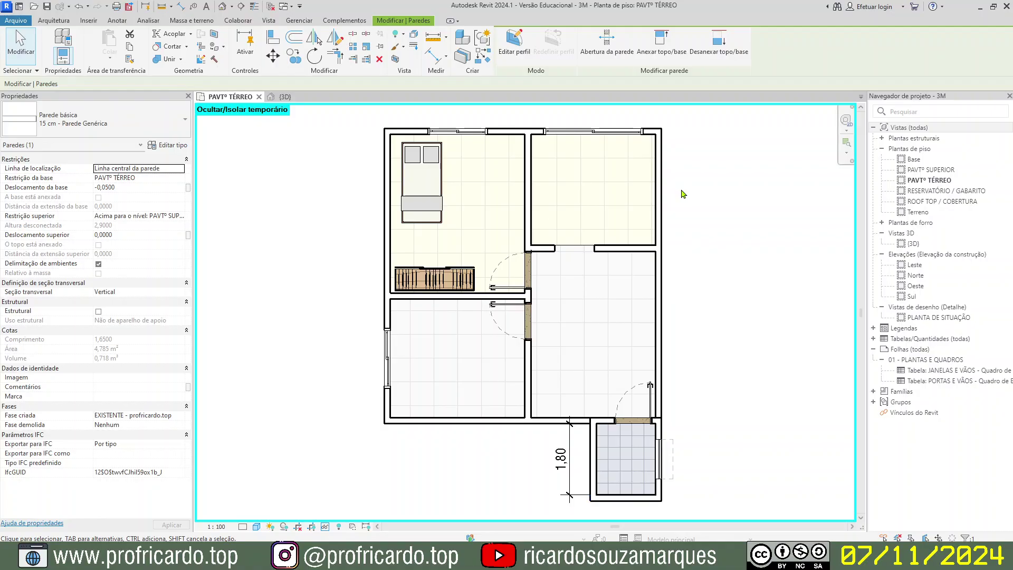
{"action": "left_click", "coordinate": [663, 262]}
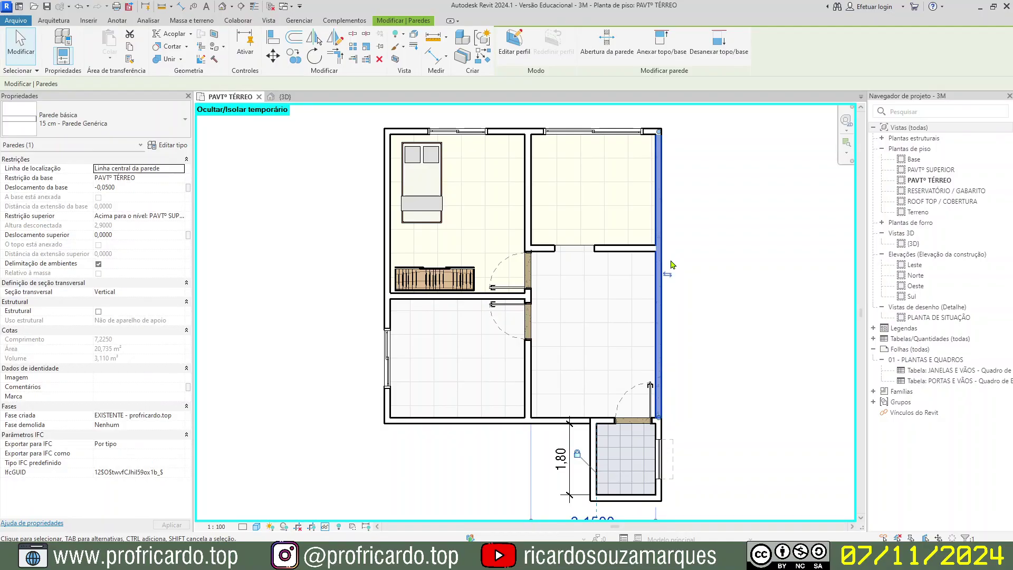
{"action": "key", "text": "Tab"}
{"action": "left_click", "coordinate": [673, 264]}
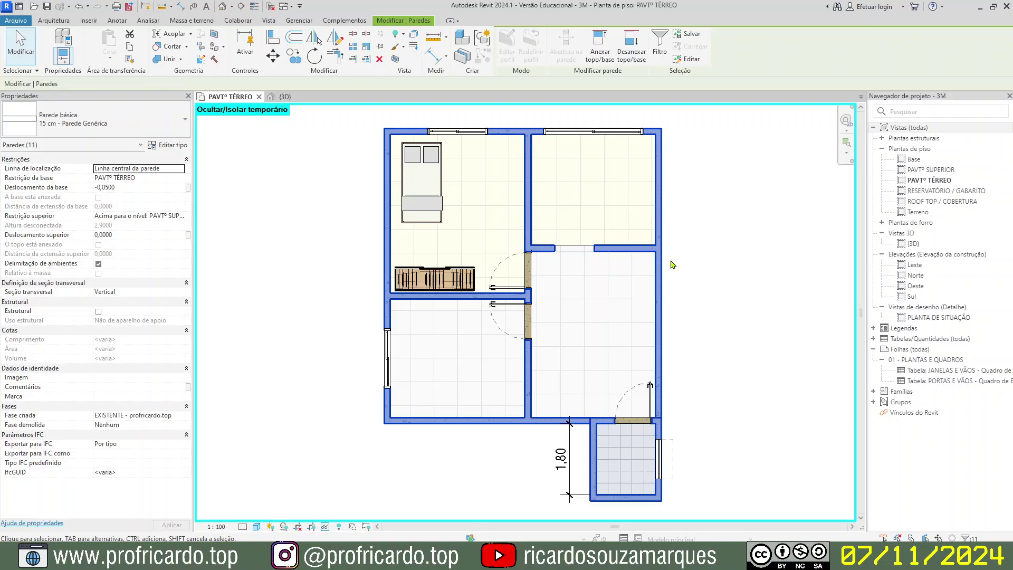
{"action": "left_click", "coordinate": [186, 121]}
{"action": "left_click", "coordinate": [186, 159]}
{"action": "left_click", "coordinate": [186, 161]}
{"action": "left_click", "coordinate": [187, 161]}
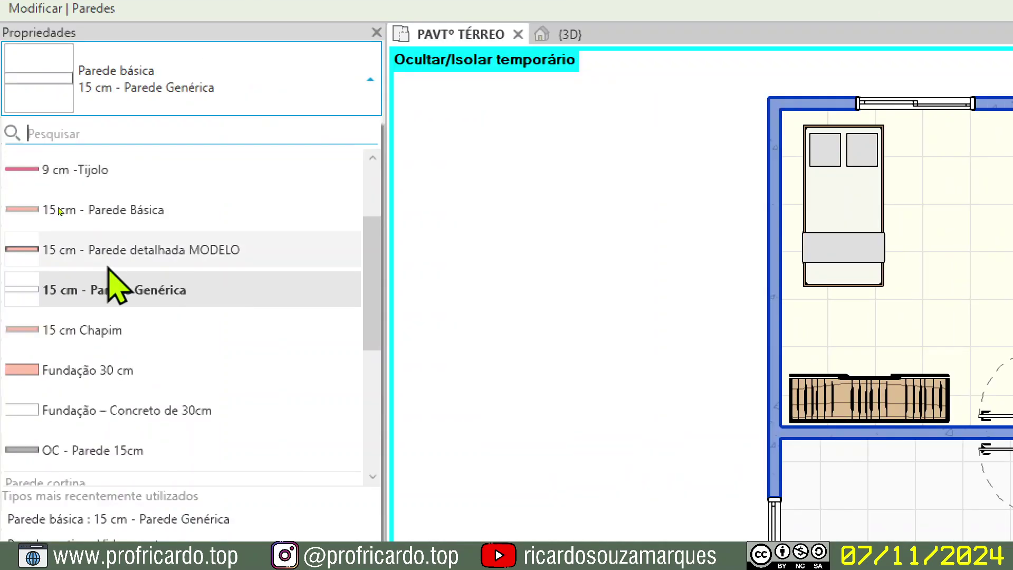
{"action": "mouse_move", "coordinate": [156, 259]}
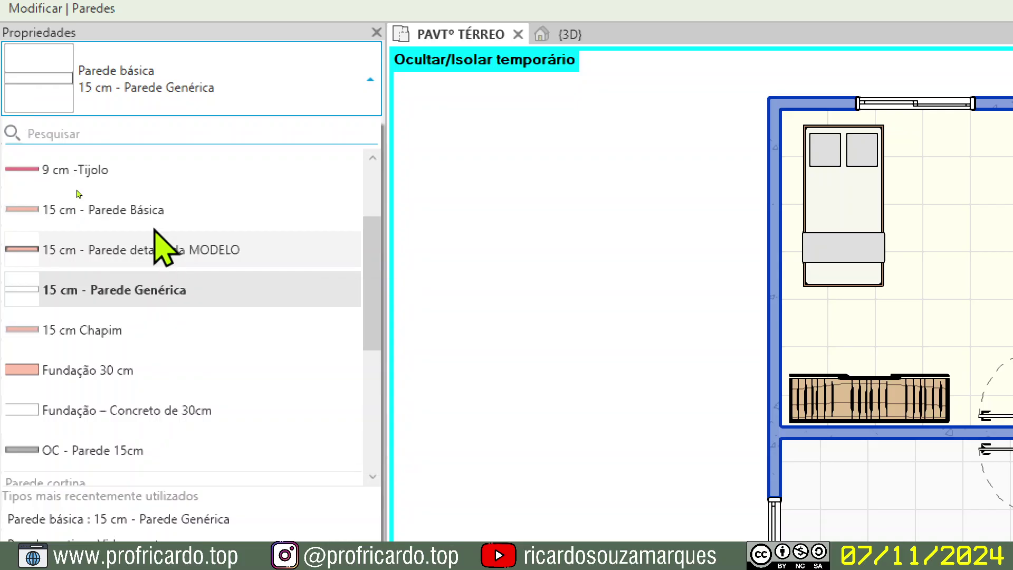
{"action": "mouse_move", "coordinate": [154, 221]}
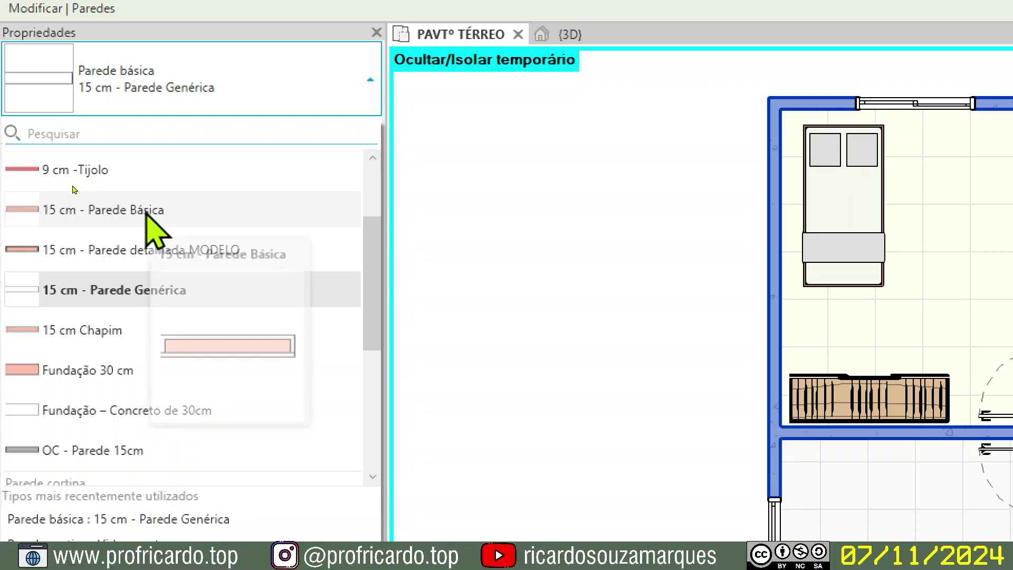
{"action": "key", "text": "Escape"}
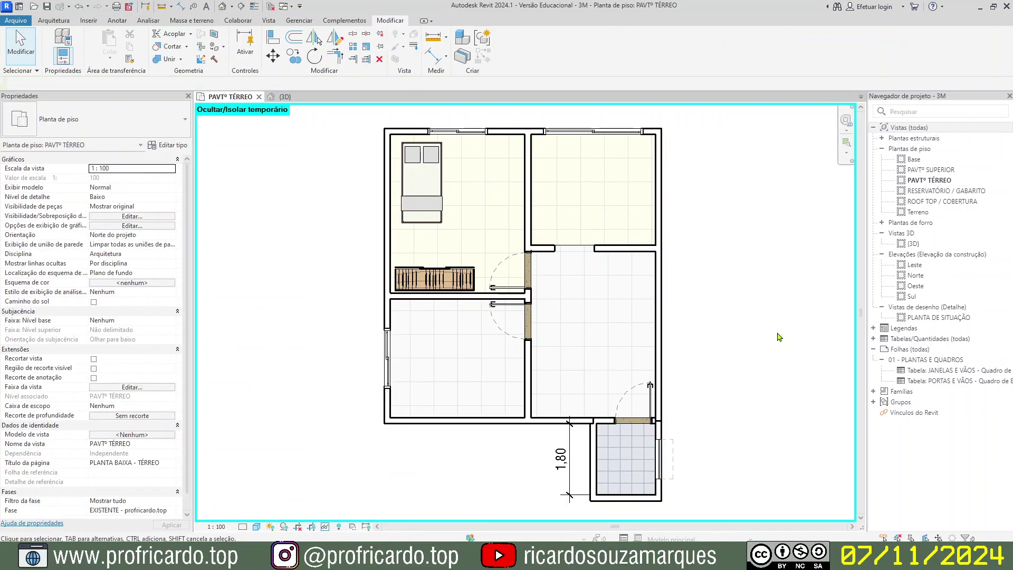
{"action": "left_click", "coordinate": [308, 101]}
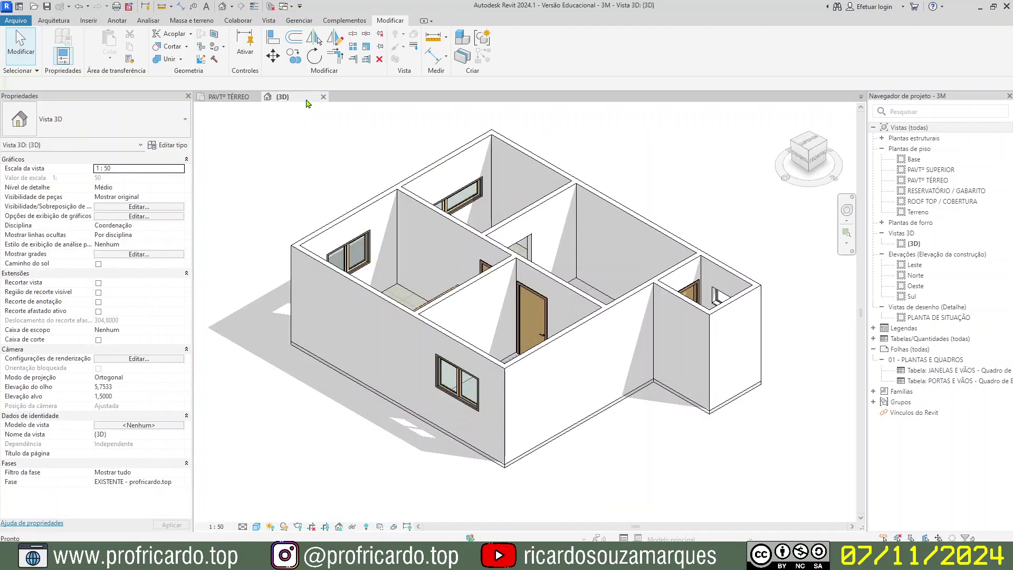
{"action": "left_click", "coordinate": [239, 100]}
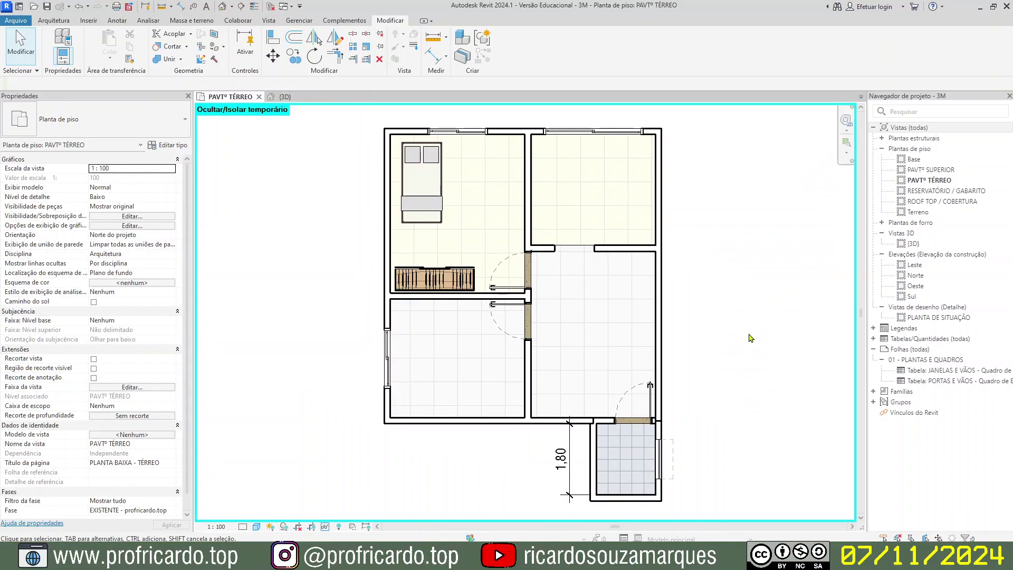
Duplicate the type of the short end wall below the tiled room and name the copy 15 cm - Azulejo AZUL / Pedra.
{"action": "middle_click_drag", "start_coordinate": [748, 341], "coordinate": [753, 283]}
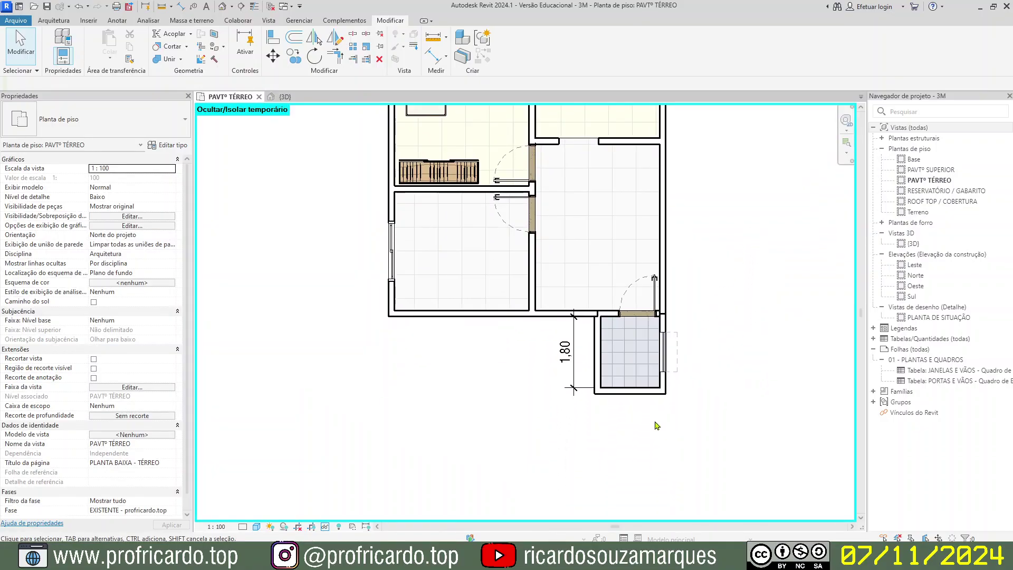
{"action": "scroll", "coordinate": [650, 393], "scroll_direction": "up", "scroll_amount": 5}
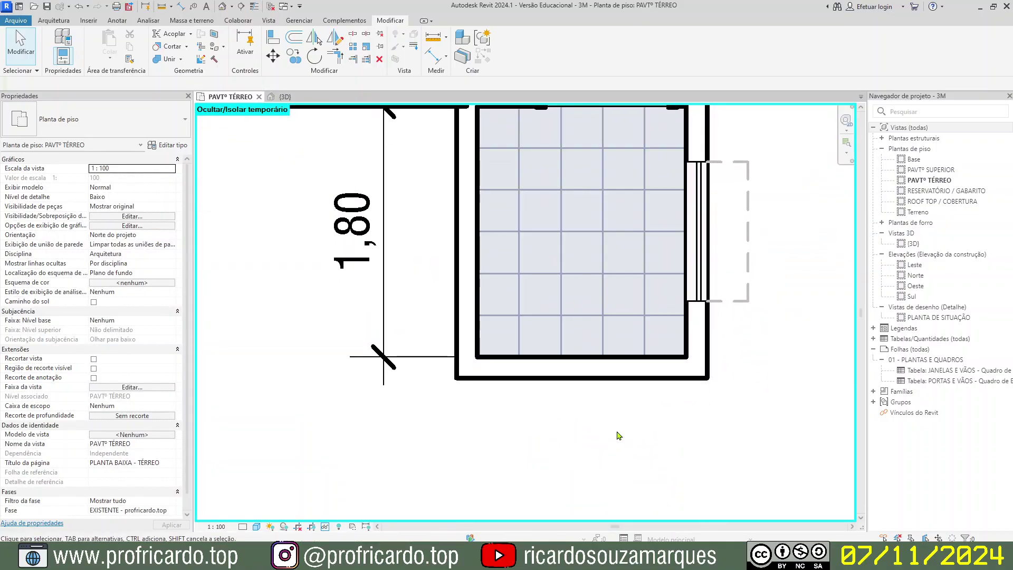
{"action": "left_click", "coordinate": [612, 448]}
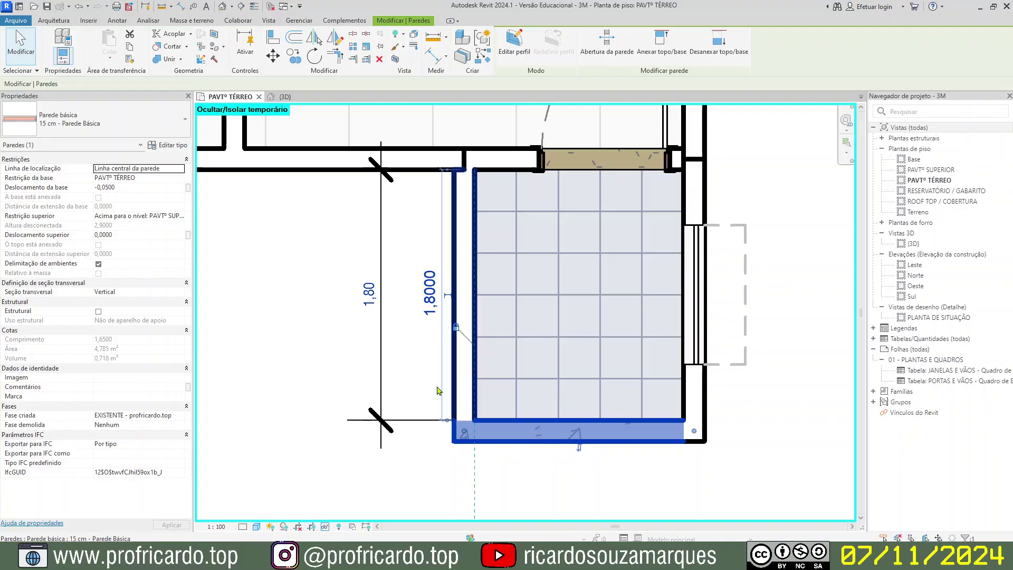
{"action": "left_click", "coordinate": [182, 150]}
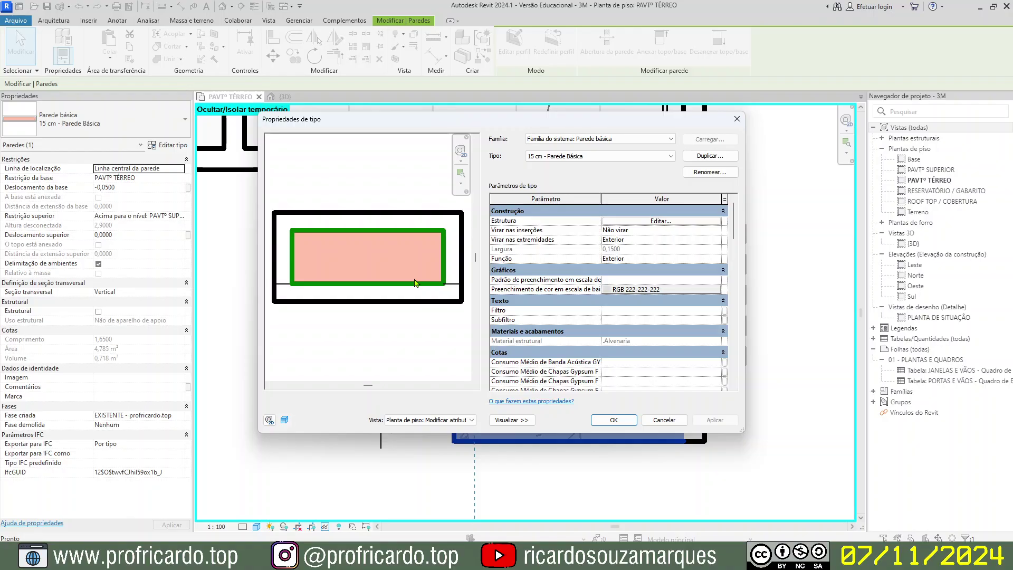
{"action": "left_click", "coordinate": [710, 156]}
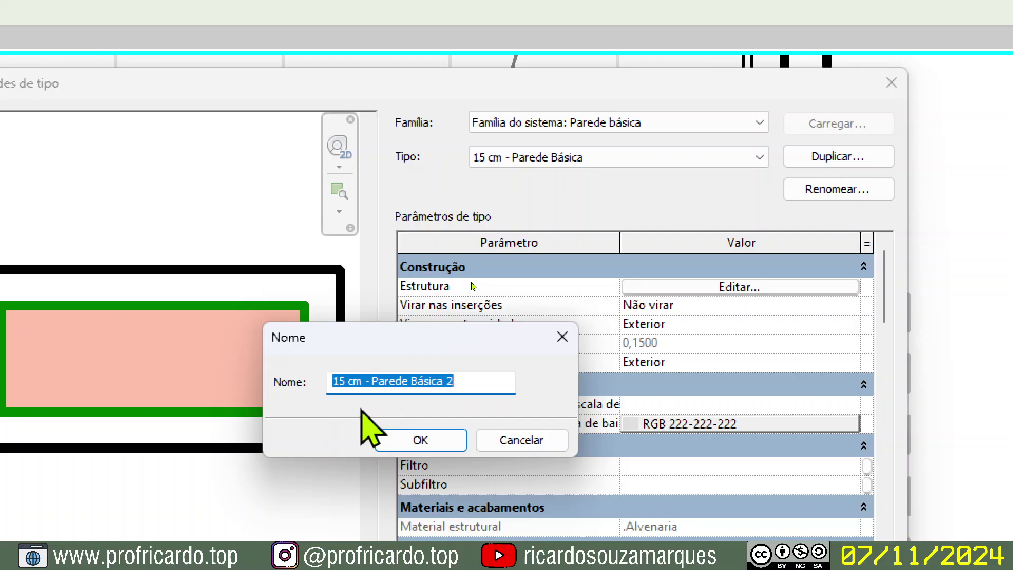
{"action": "key", "text": "End"}
{"action": "key", "text": "BackSpace"}
{"action": "key", "text": "BackSpace"}
{"action": "key", "text": "BackSpace"}
{"action": "key", "text": "BackSpace"}
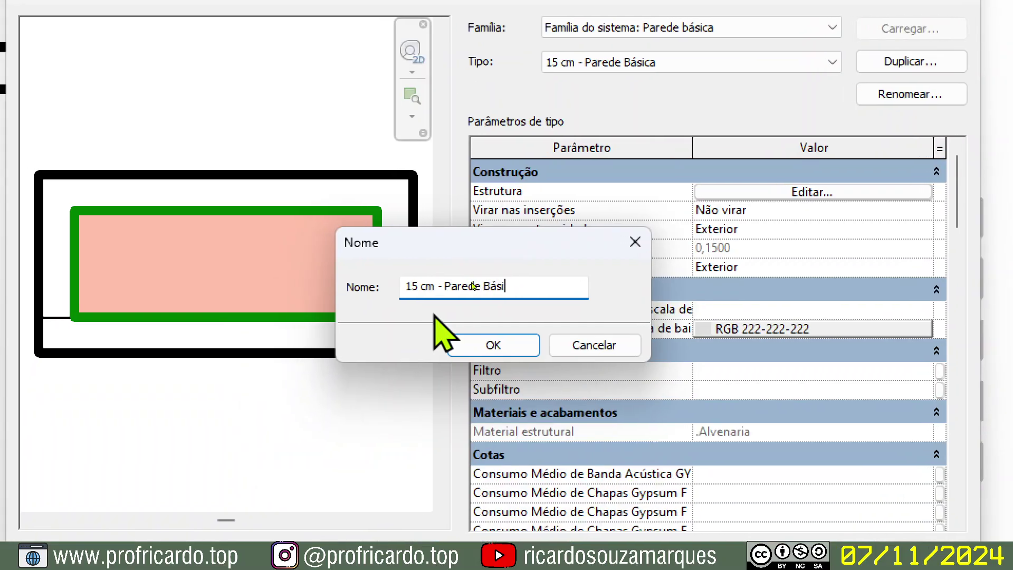
{"action": "key", "text": "BackSpace"}
{"action": "key", "text": "BackSpace"}
{"action": "key", "text": "BackSpace"}
{"action": "key", "text": "BackSpace"}
{"action": "key", "text": "BackSpace"}
{"action": "key", "text": "BackSpace"}
{"action": "key", "text": "BackSpace"}
{"action": "key", "text": "BackSpace"}
{"action": "key", "text": "BackSpace"}
{"action": "key", "text": "BackSpace"}
{"action": "key", "text": "BackSpace"}
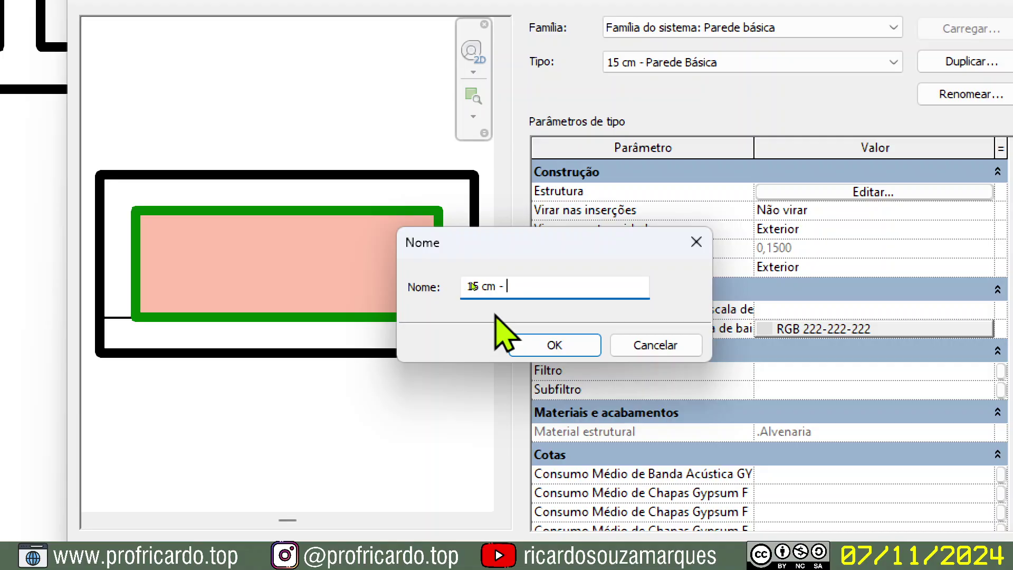
{"action": "type", "text": "Azu"}
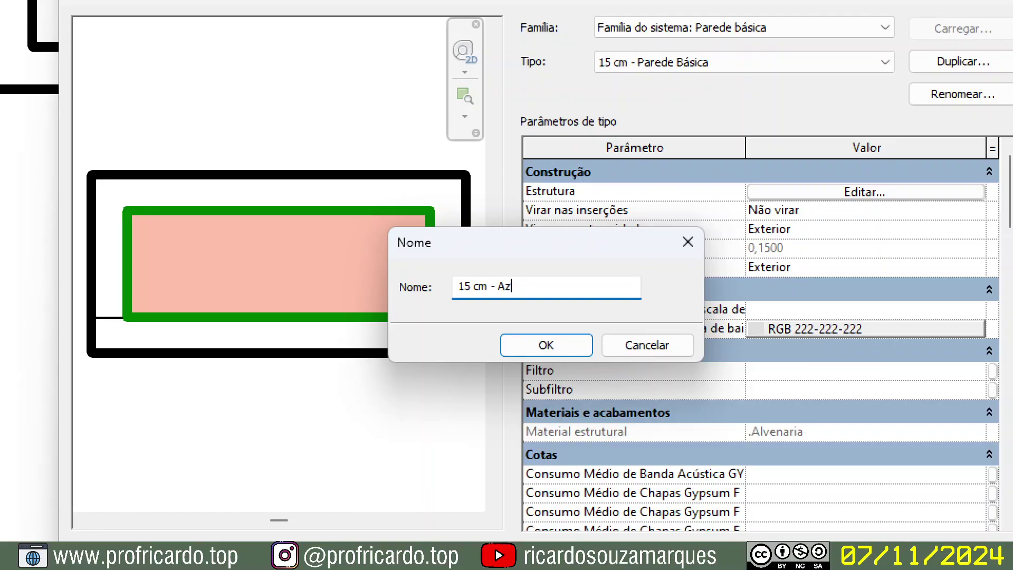
{"action": "type", "text": "lejo AZU"}
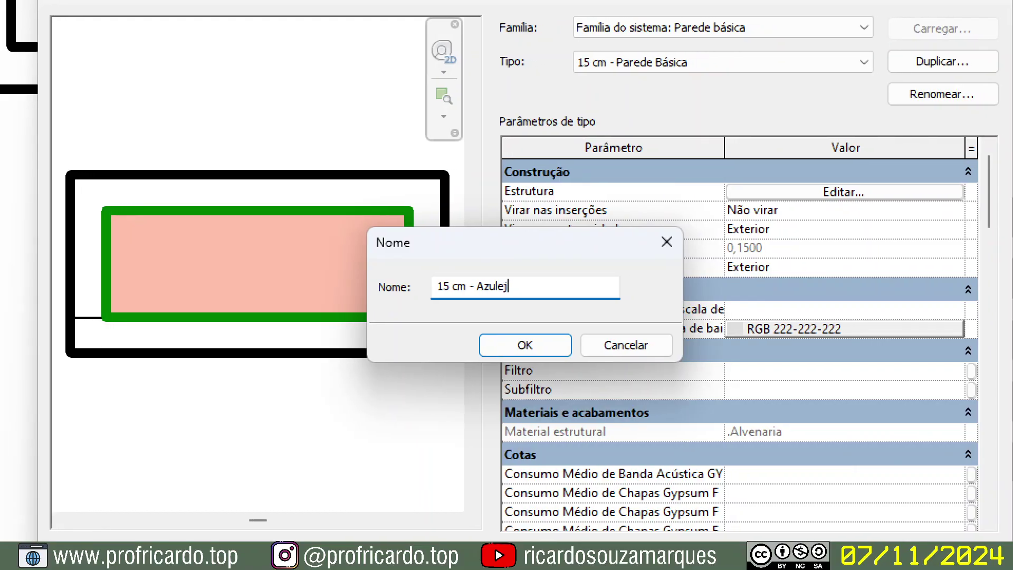
{"action": "type", "text": "L / Pedra"}
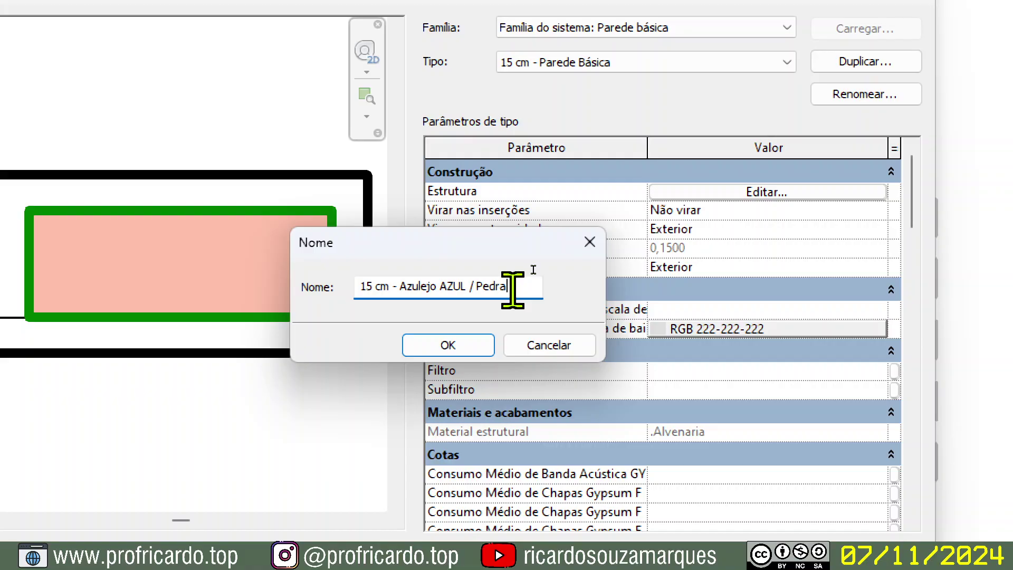
{"action": "left_click", "coordinate": [476, 347]}
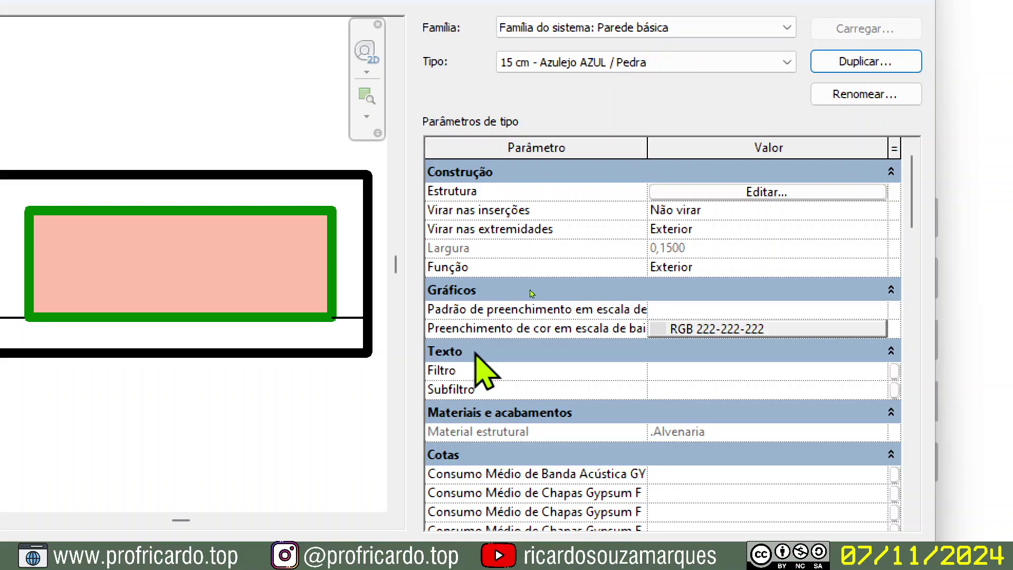
Open the layer structure of 15 cm - Azulejo AZUL / Pedra and compare its total thickness with the individual layers.
{"action": "left_click", "coordinate": [725, 194]}
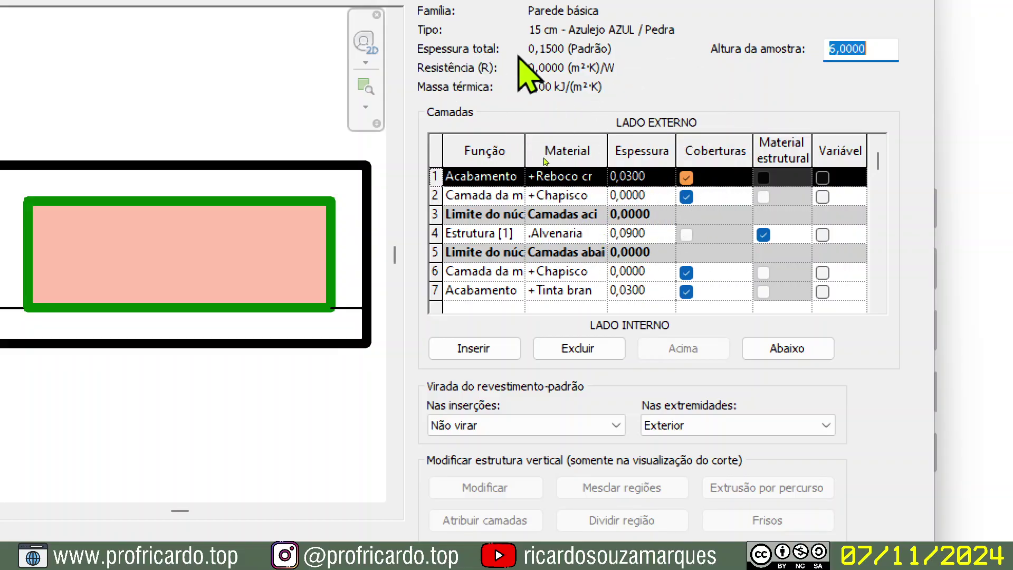
{"action": "key", "text": "ctrl"}
{"action": "key", "text": "ctrl"}
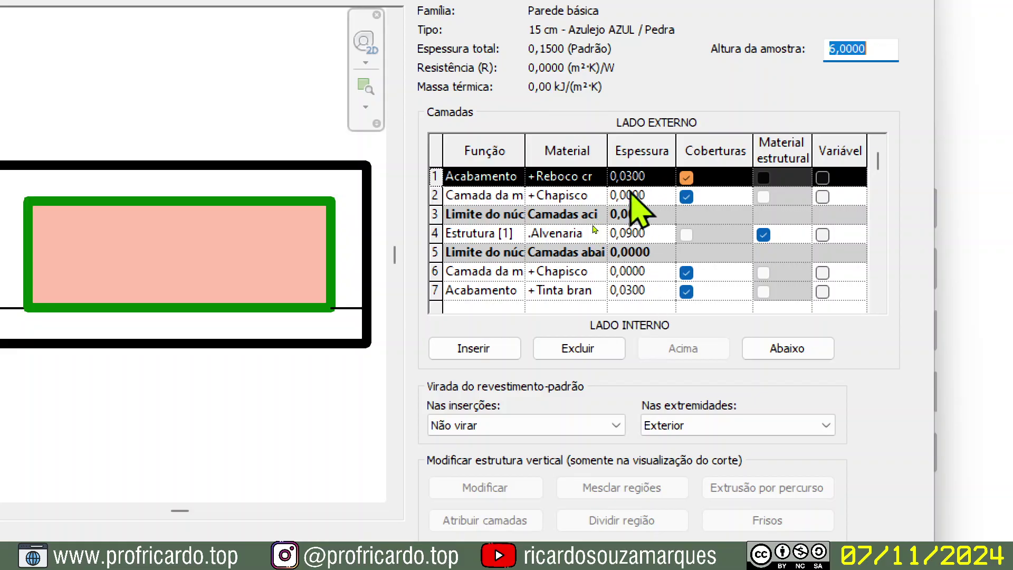
{"action": "left_click", "coordinate": [549, 54]}
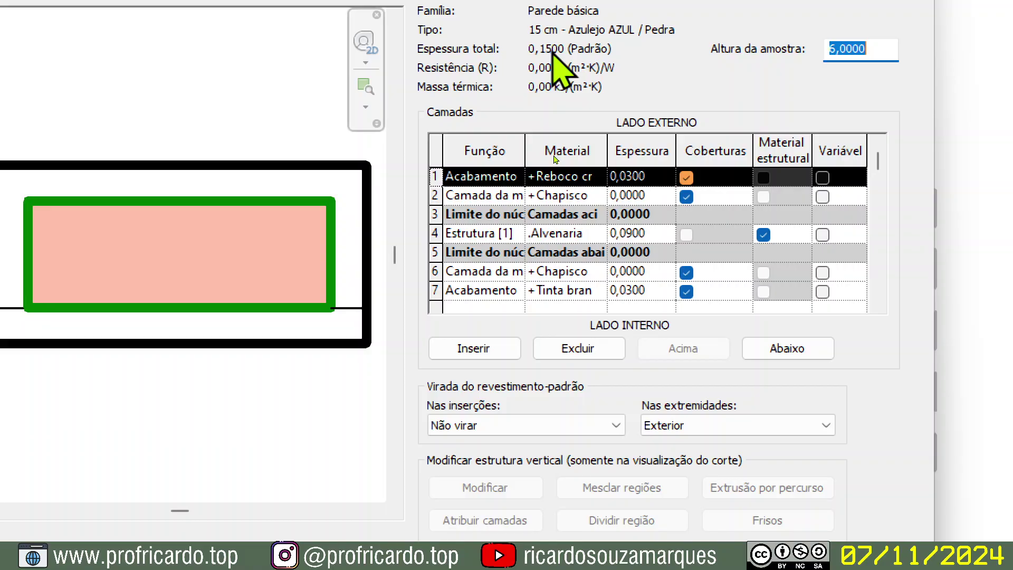
Try a thickness of 0,2 on the .Alvenaria structure layer and return it to 0,09.
{"action": "left_click", "coordinate": [645, 233]}
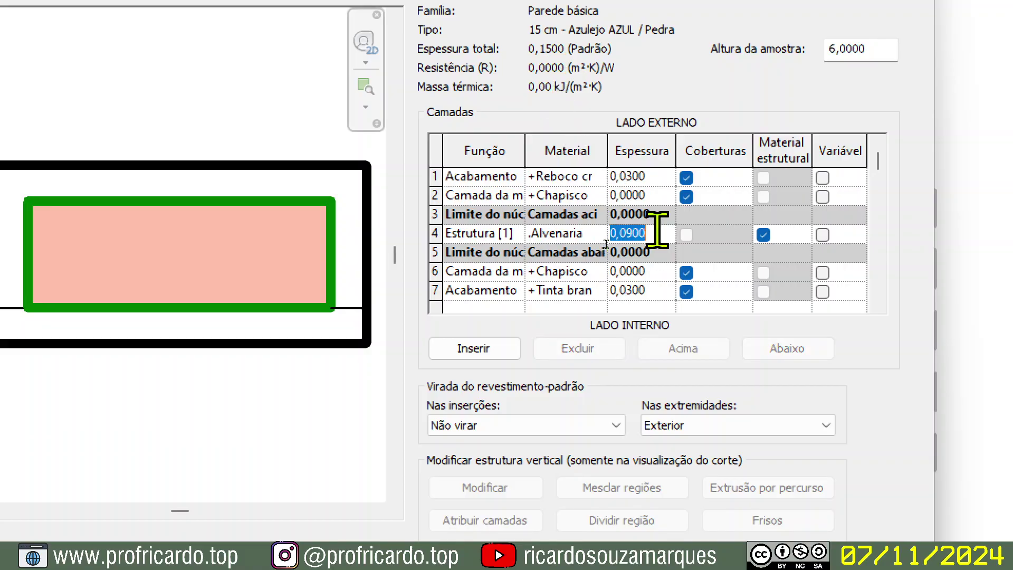
{"action": "type", "text": "0,2"}
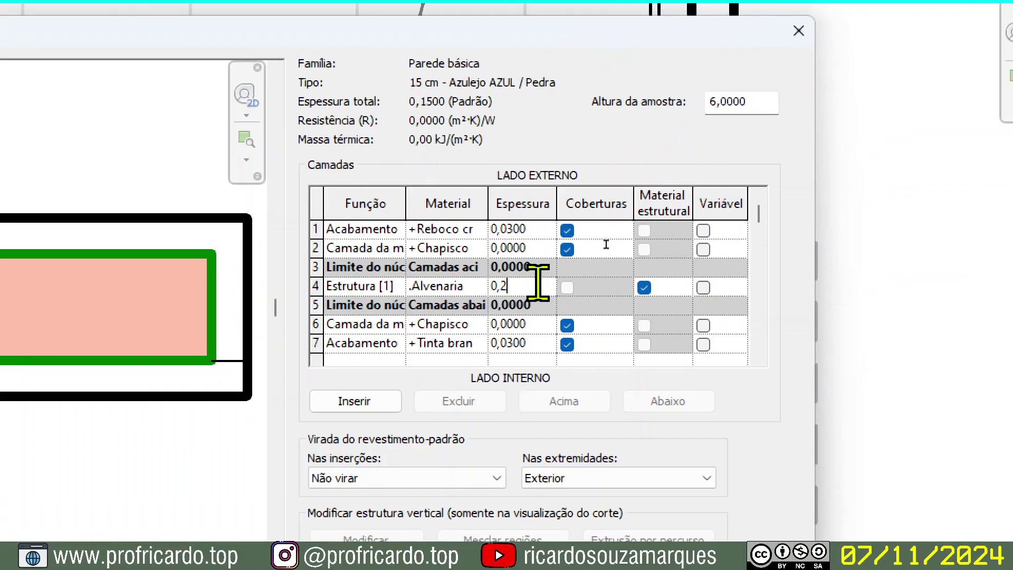
{"action": "key", "text": "Tab"}
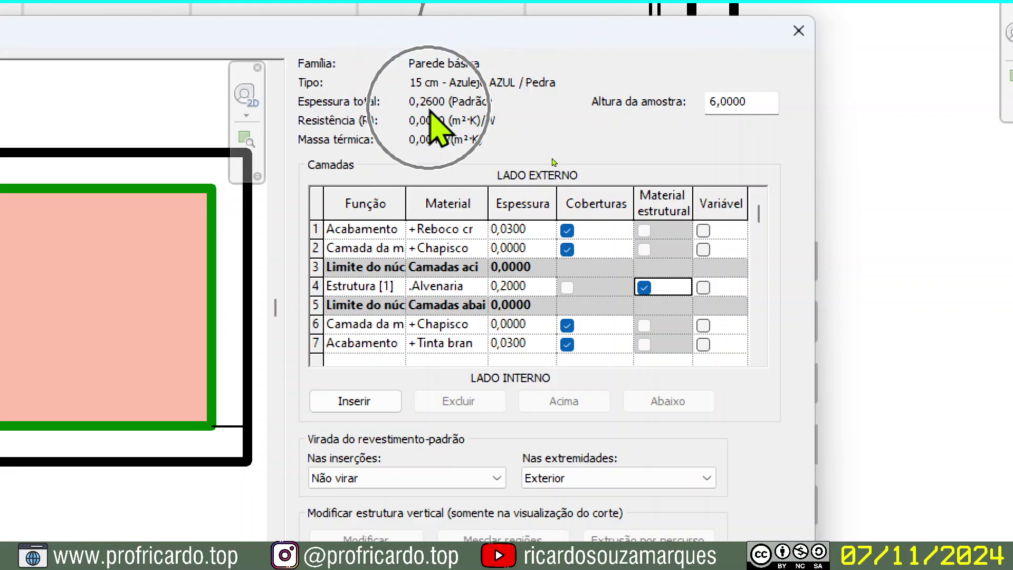
{"action": "left_click", "coordinate": [543, 288]}
{"action": "type", "text": "0,09"}
{"action": "key", "text": "Tab"}
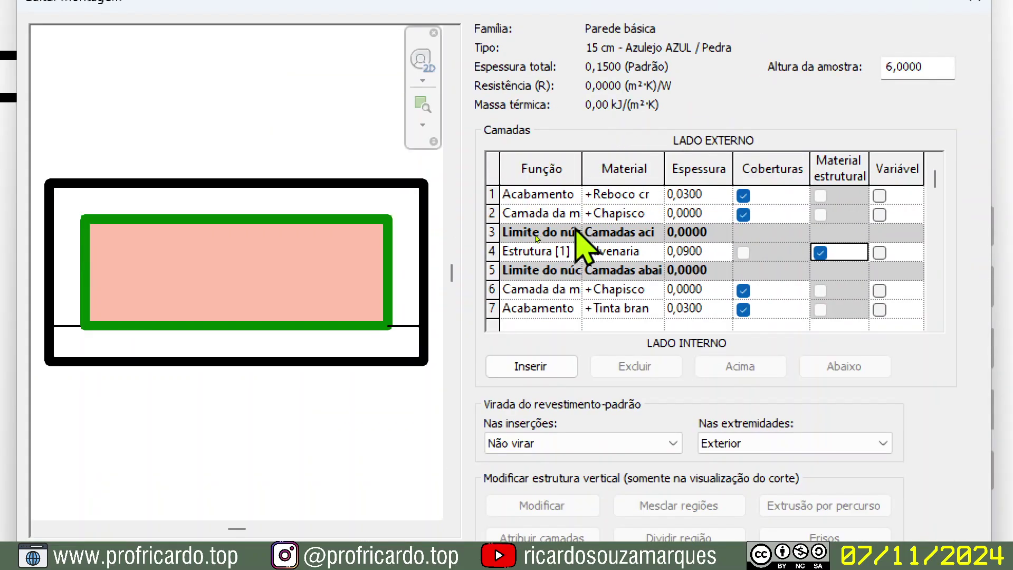
Examine the function and material of each layer from the external to the internal side against the new type's name.
{"action": "left_click", "coordinate": [546, 195]}
{"action": "left_click", "coordinate": [544, 214]}
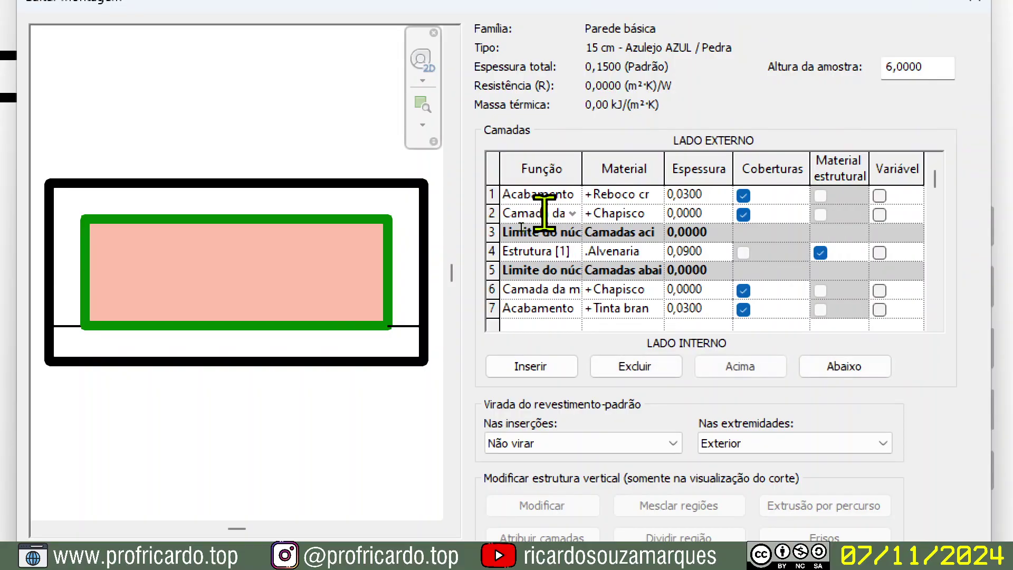
{"action": "left_click", "coordinate": [492, 232]}
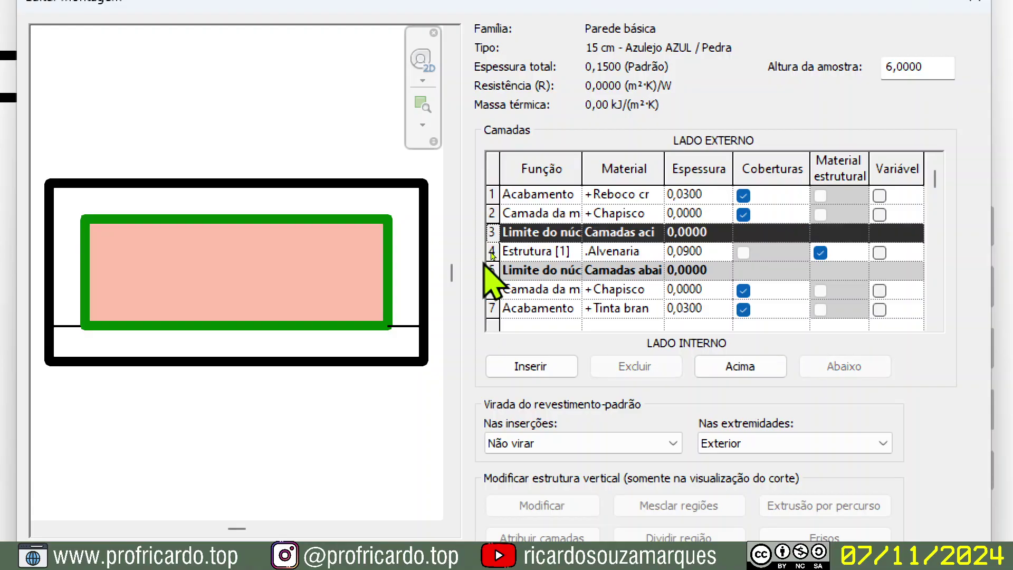
{"action": "left_click", "coordinate": [493, 252]}
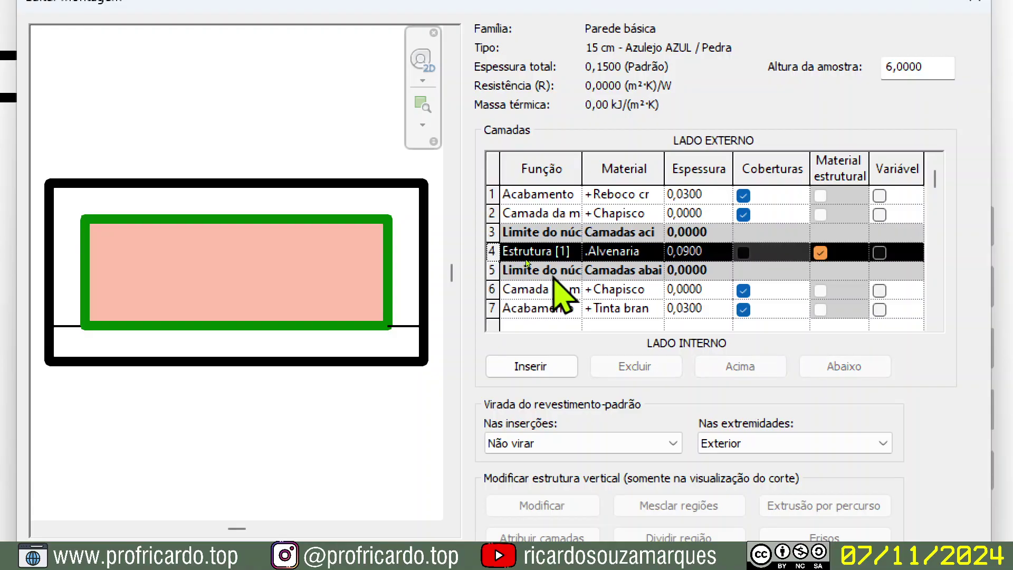
{"action": "left_click", "coordinate": [607, 307]}
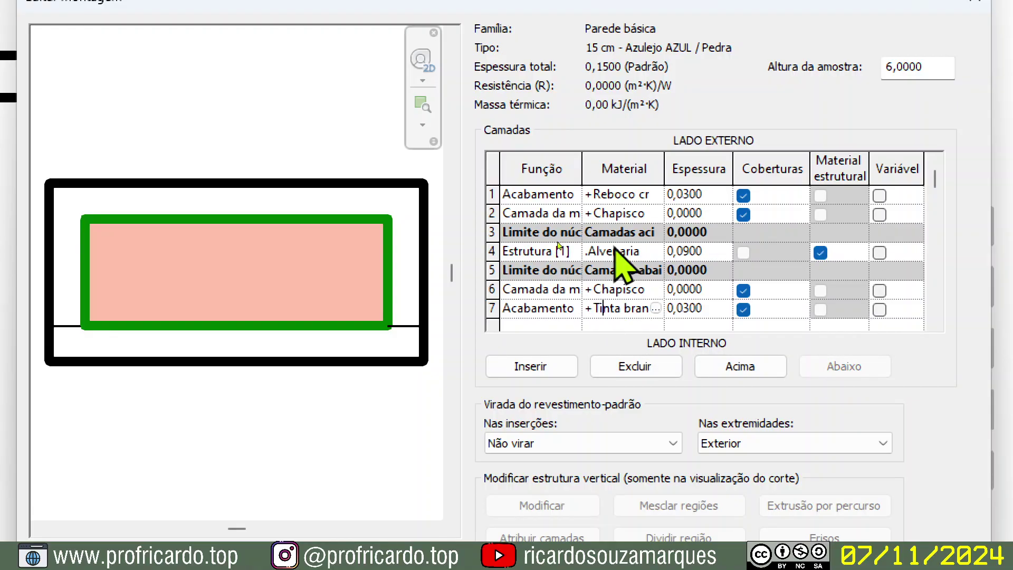
{"action": "left_click", "coordinate": [617, 194]}
{"action": "left_click", "coordinate": [616, 213]}
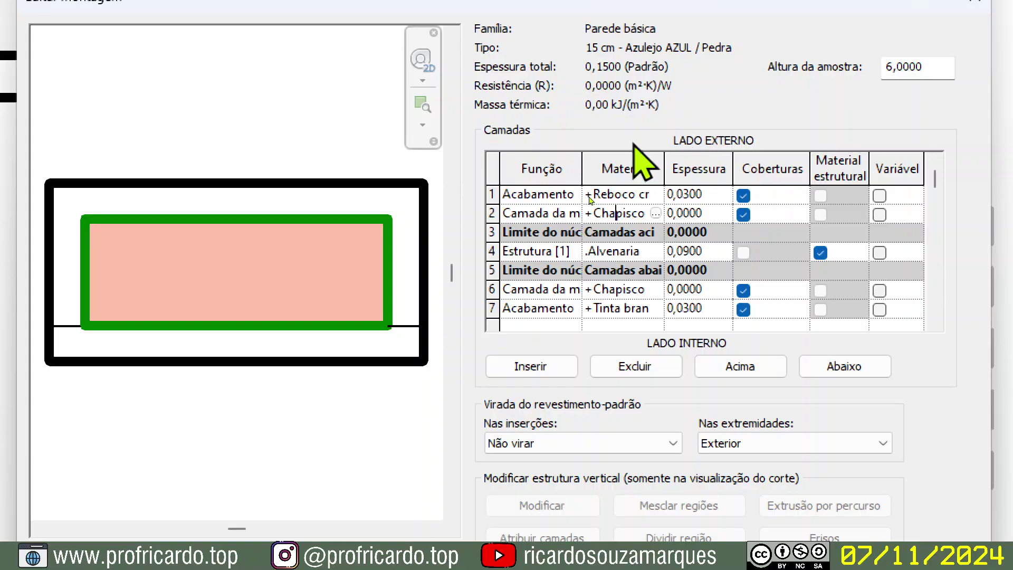
{"action": "key", "text": "ctrl"}
{"action": "key", "text": "ctrl"}
{"action": "key", "text": "ctrl"}
{"action": "key", "text": "ctrl"}
{"action": "key", "text": "ctrl"}
{"action": "key", "text": "ctrl"}
{"action": "key", "text": "ctrl"}
{"action": "key", "text": "ctrl"}
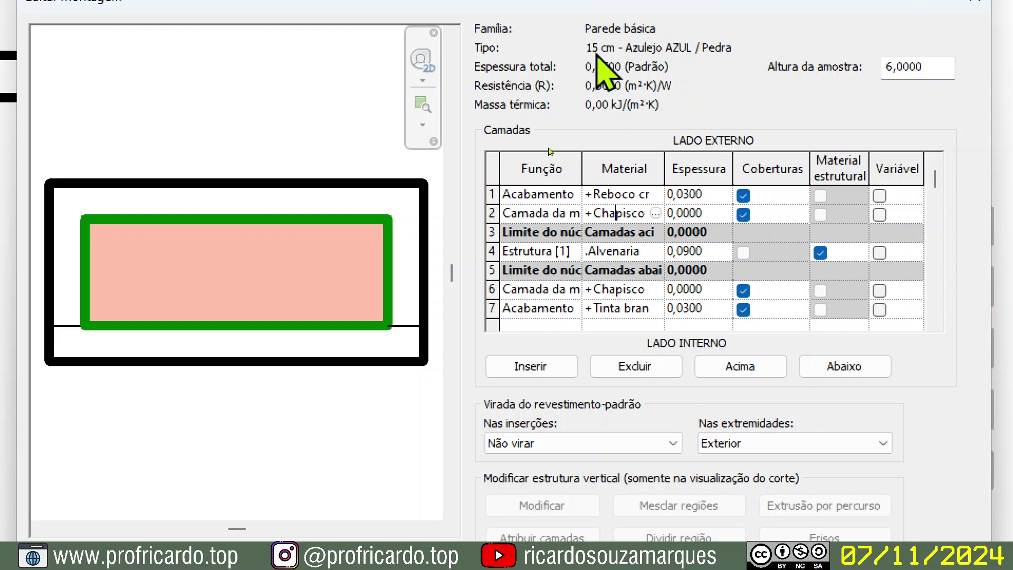
{"action": "key", "text": "ctrl"}
{"action": "key", "text": "ctrl"}
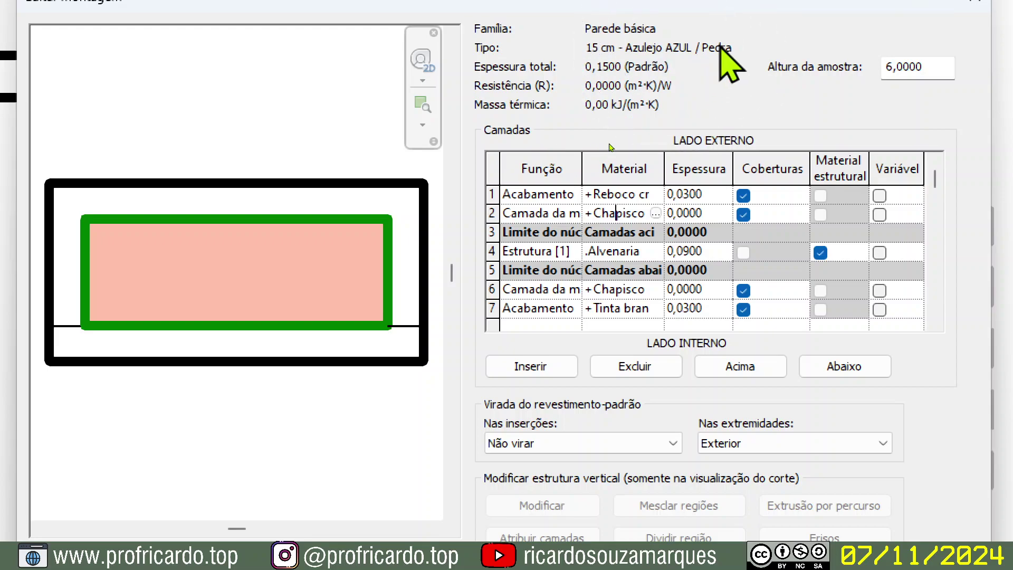
{"action": "key", "text": "ctrl"}
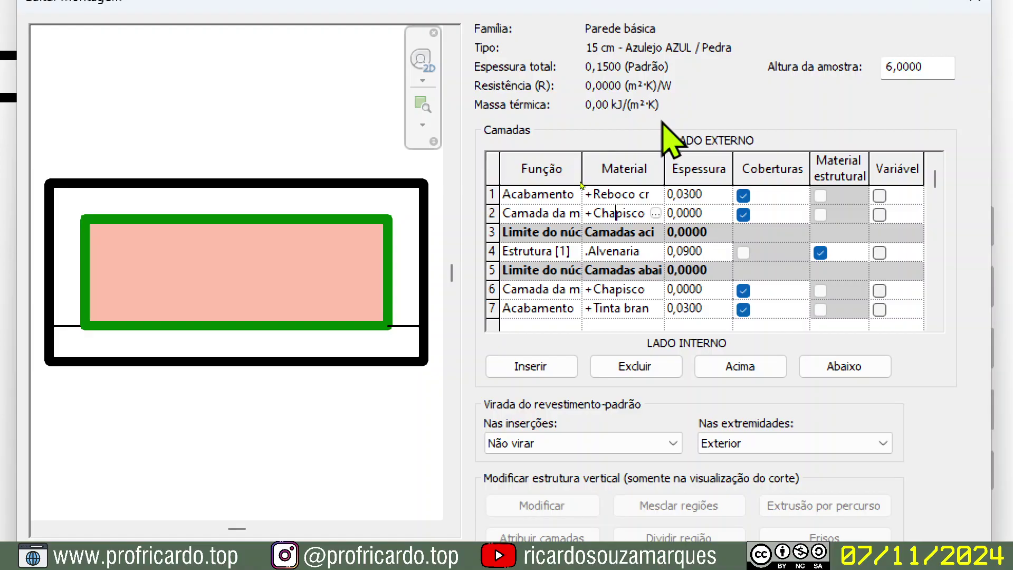
Widen the Material column of the layer table and read the full material names of all seven layers.
{"action": "left_click_drag", "start_coordinate": [664, 164], "coordinate": [719, 165]}
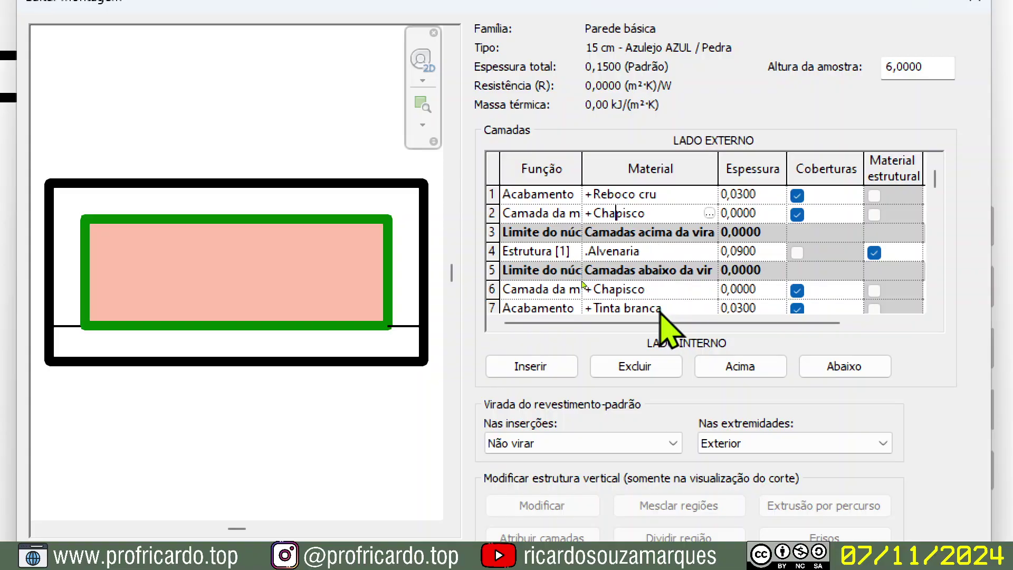
{"action": "scroll", "coordinate": [666, 305], "scroll_direction": "down", "scroll_amount": 2}
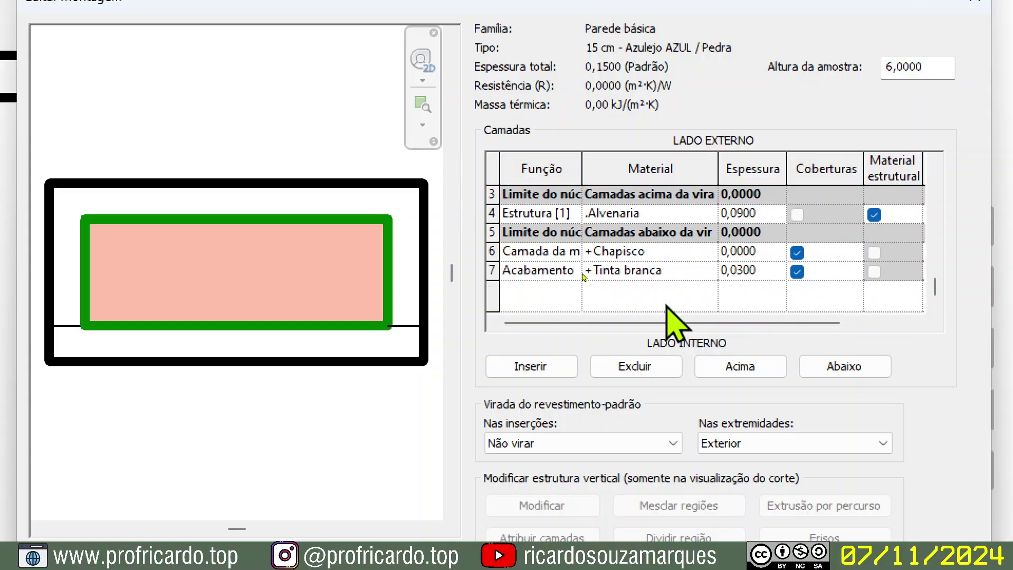
{"action": "scroll", "coordinate": [674, 314], "scroll_direction": "up", "scroll_amount": 2}
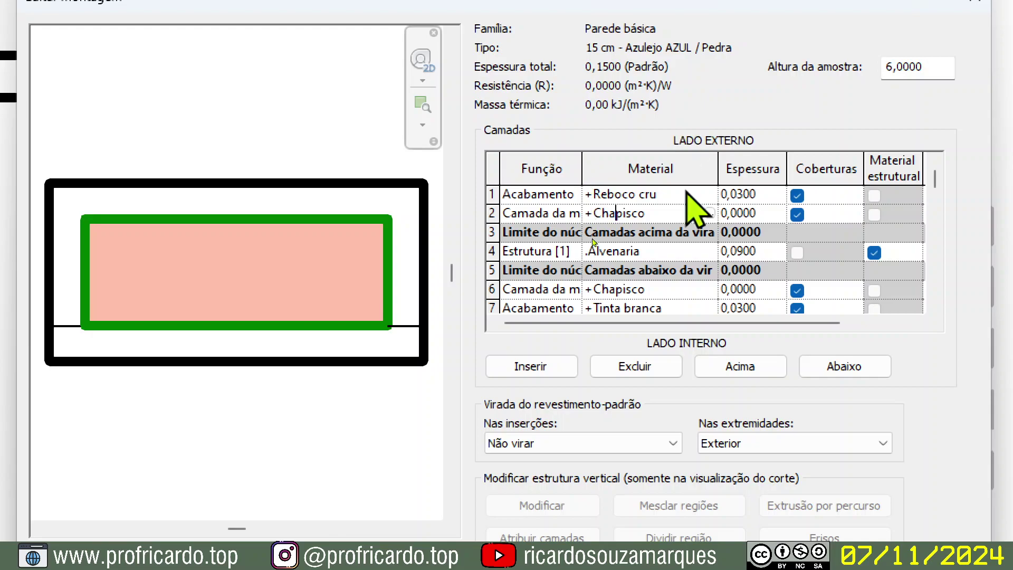
{"action": "scroll", "coordinate": [689, 274], "scroll_direction": "down", "scroll_amount": 1}
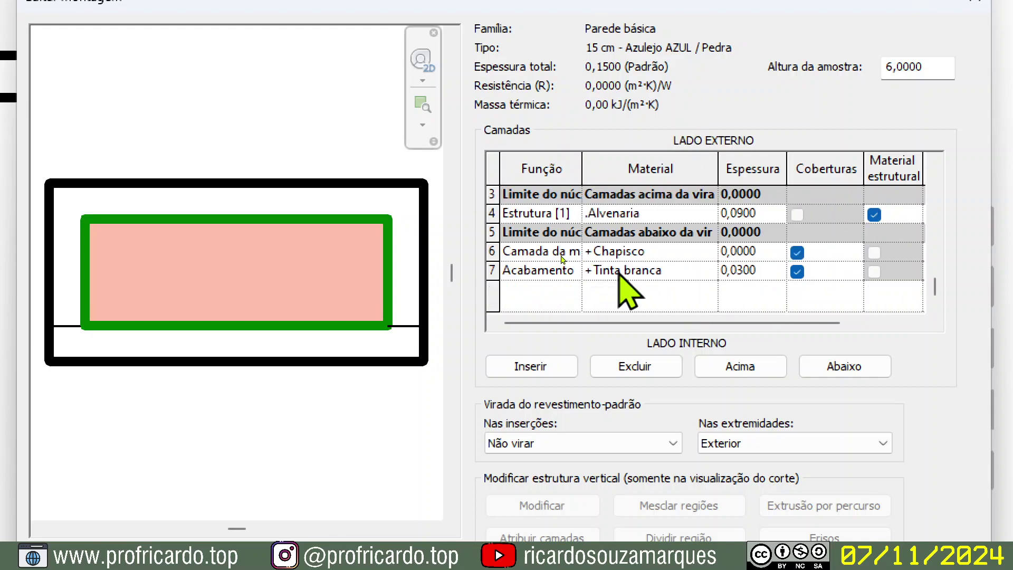
Open the material choice for the internal Acabamento layer (row 7) and search the project materials for "azul".
{"action": "left_click", "coordinate": [686, 272]}
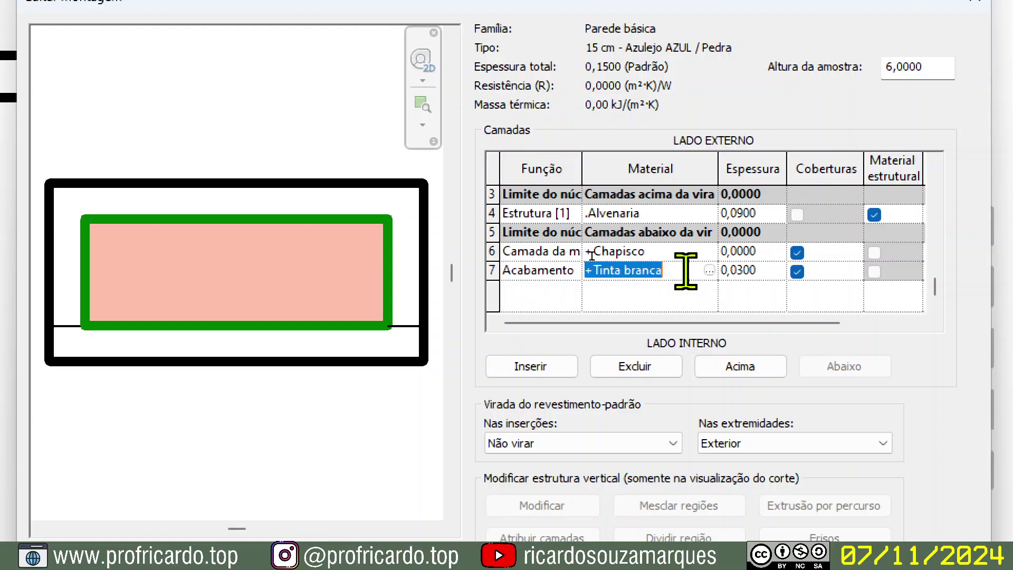
{"action": "key", "text": "ctrl"}
{"action": "key", "text": "ctrl"}
{"action": "key", "text": "ctrl"}
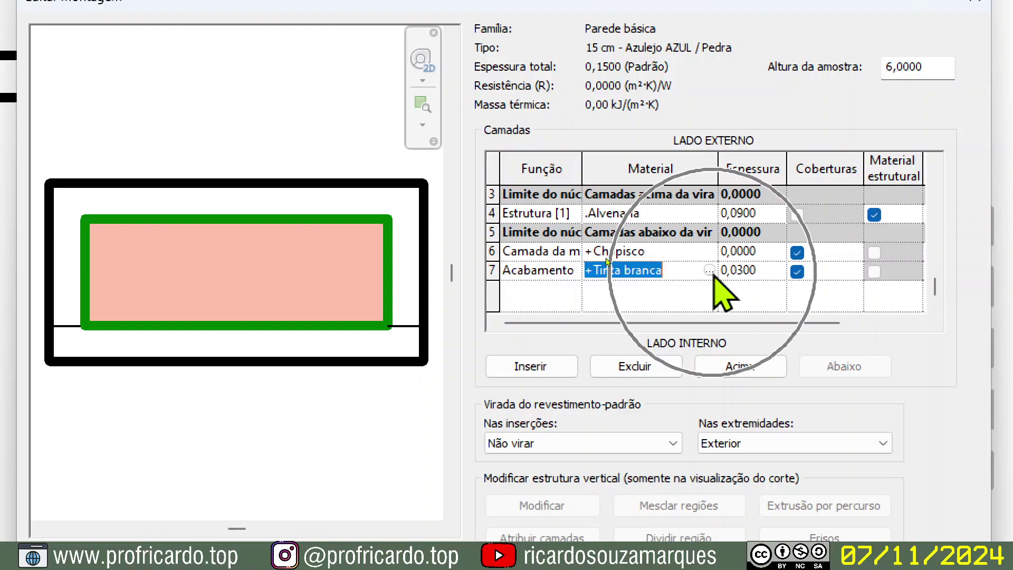
{"action": "key", "text": "ctrl"}
{"action": "key", "text": "ctrl"}
{"action": "key", "text": "ctrl"}
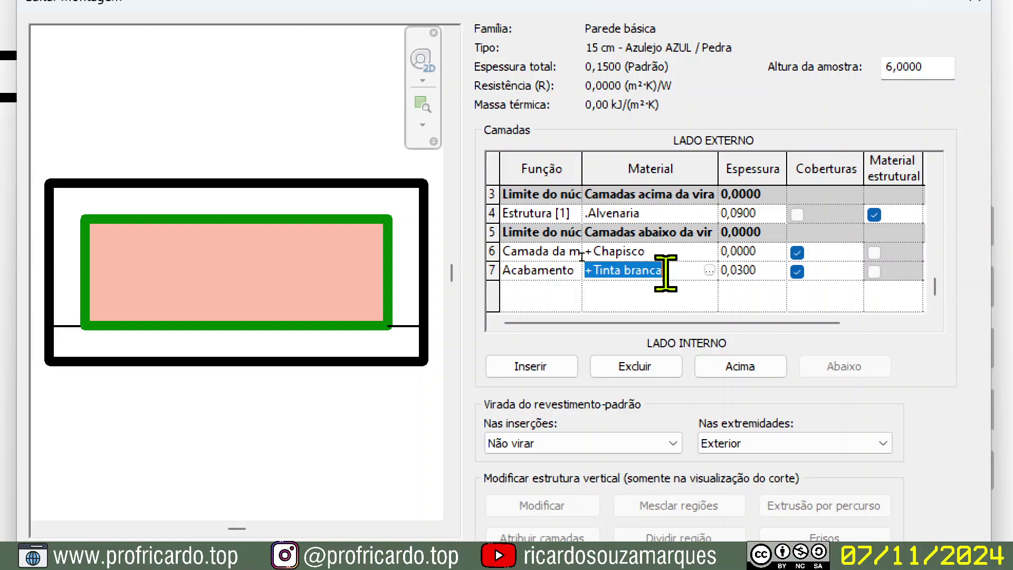
{"action": "left_click", "coordinate": [626, 272]}
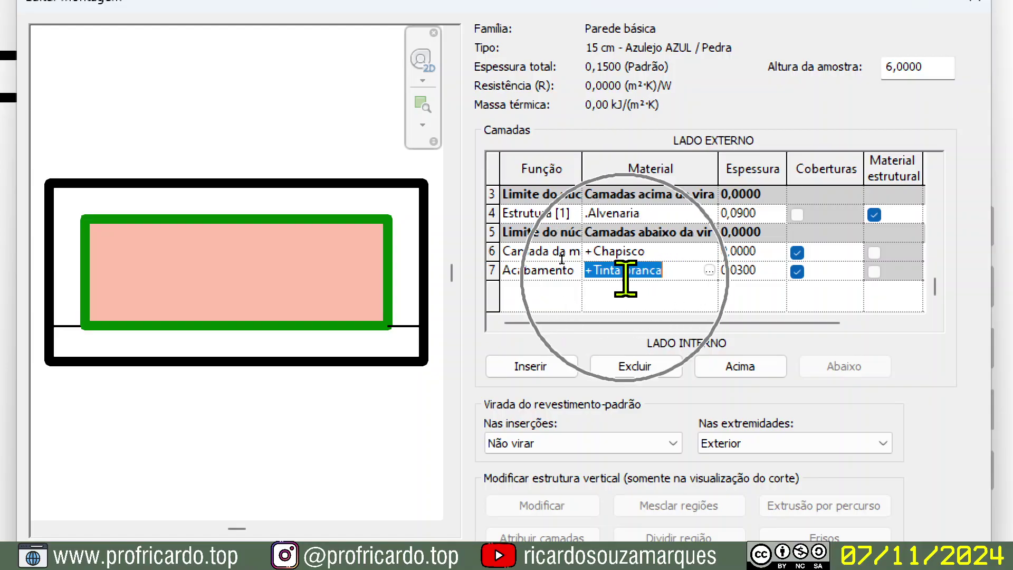
{"action": "left_click", "coordinate": [709, 271]}
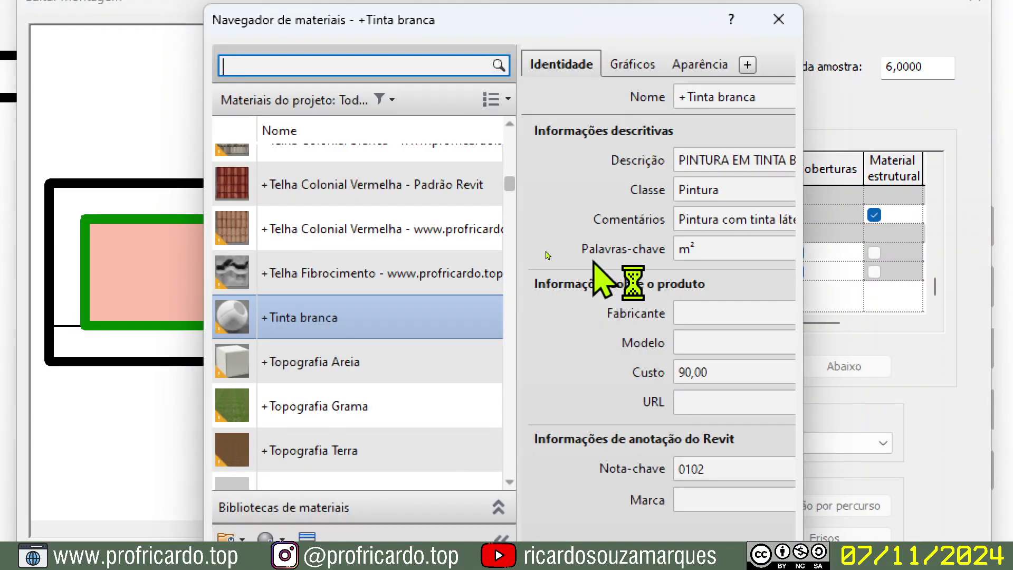
{"action": "left_click_drag", "start_coordinate": [507, 179], "coordinate": [514, 135]}
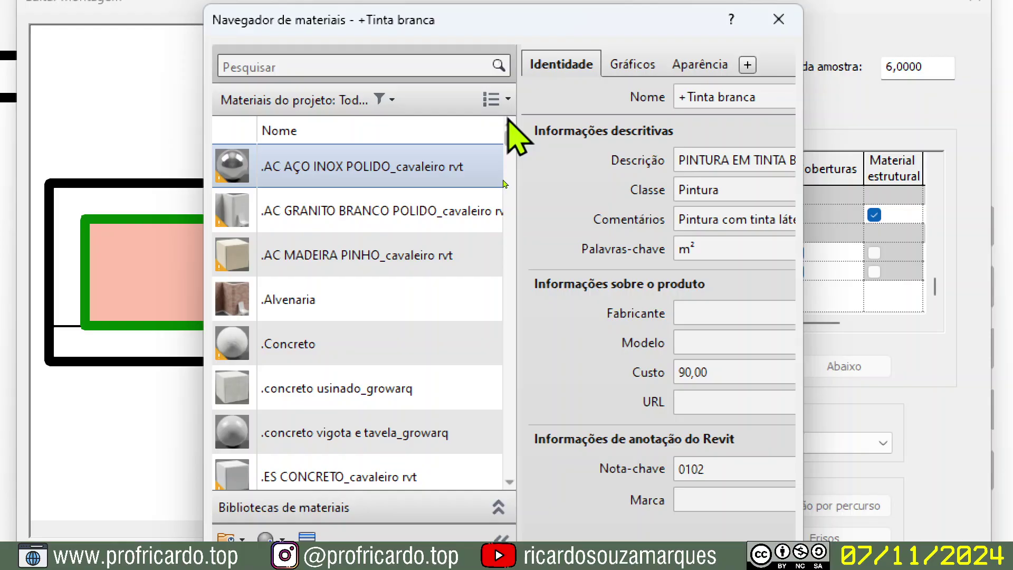
{"action": "left_click", "coordinate": [435, 59]}
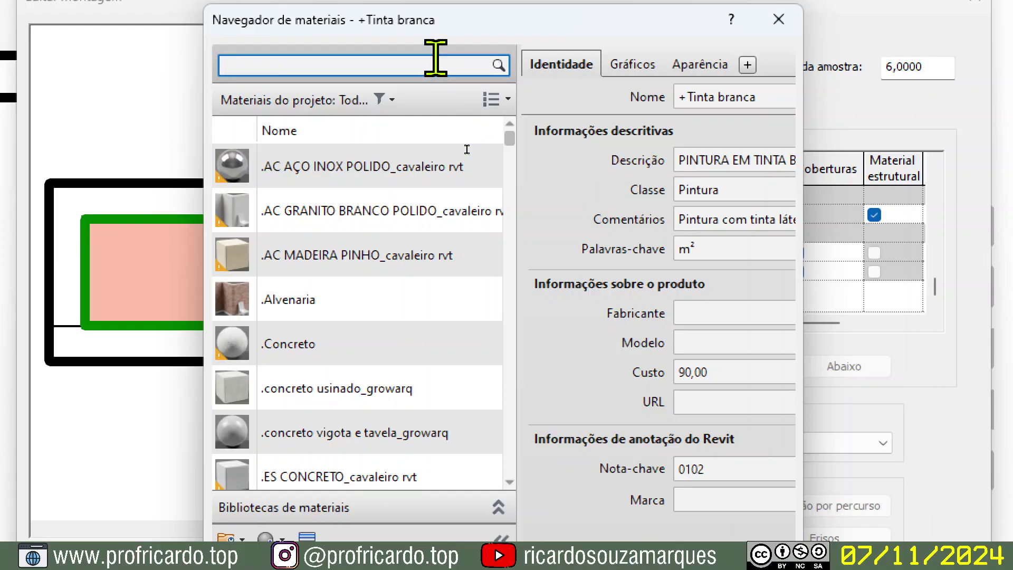
{"action": "type", "text": "azul"}
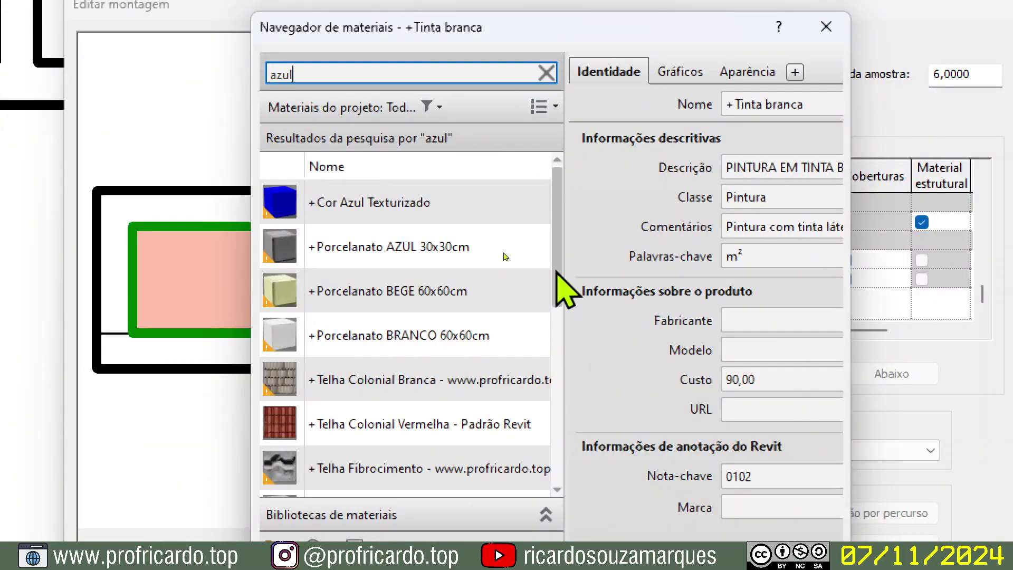
Look through the azul results and assign +Porcelanato AZUL 30x30cm to the internal Acabamento layer.
{"action": "scroll", "coordinate": [505, 257], "scroll_direction": "down", "scroll_amount": 3}
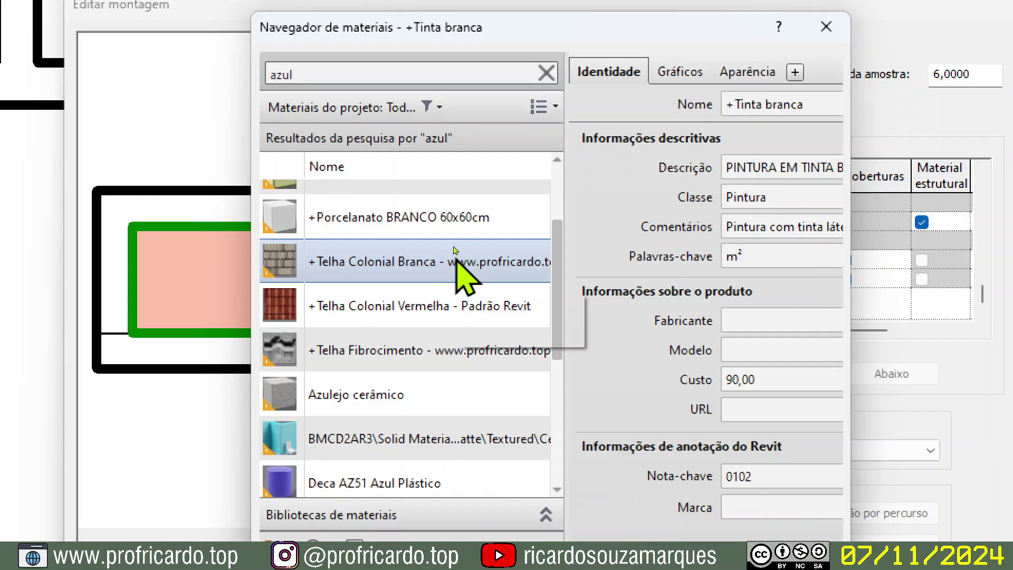
{"action": "scroll", "coordinate": [474, 279], "scroll_direction": "down", "scroll_amount": 2}
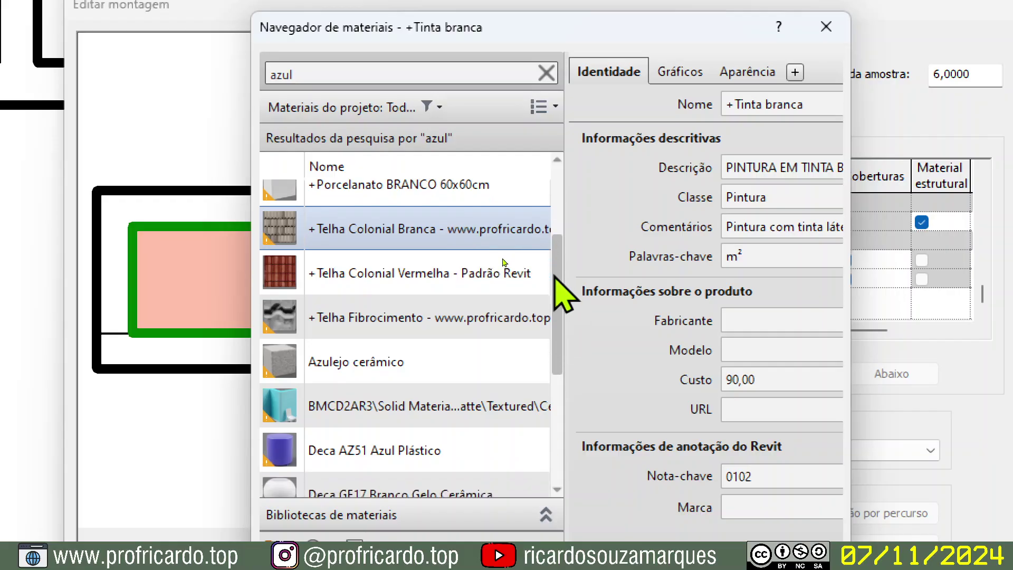
{"action": "scroll", "coordinate": [558, 316], "scroll_direction": "down", "scroll_amount": 4}
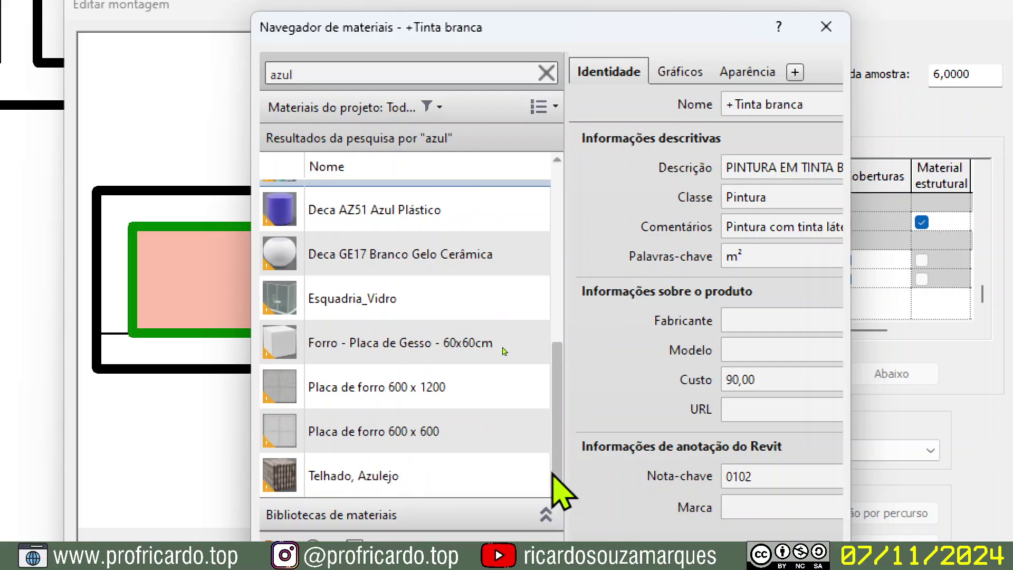
{"action": "scroll", "coordinate": [427, 219], "scroll_direction": "up", "scroll_amount": 8}
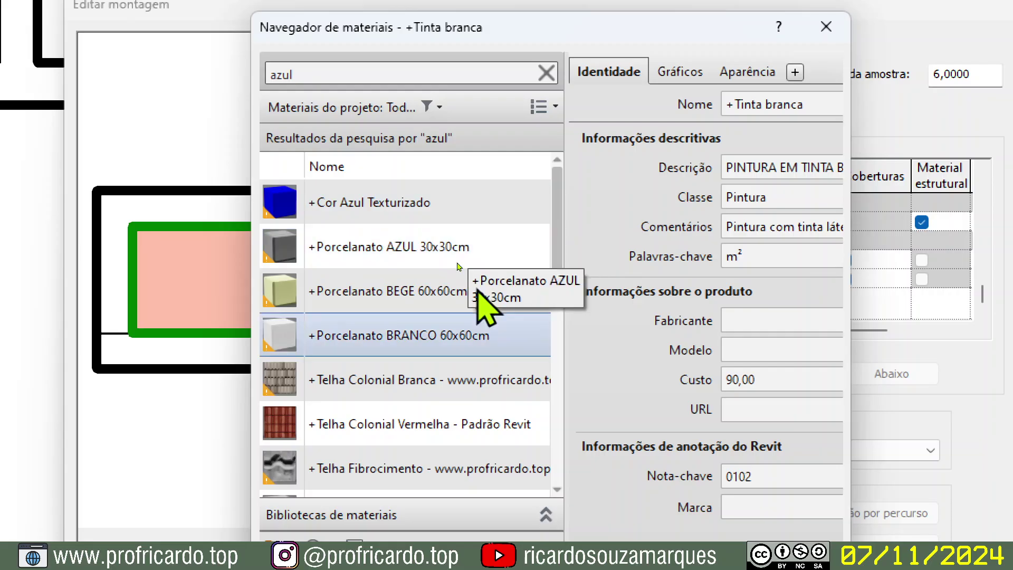
{"action": "left_click", "coordinate": [453, 245]}
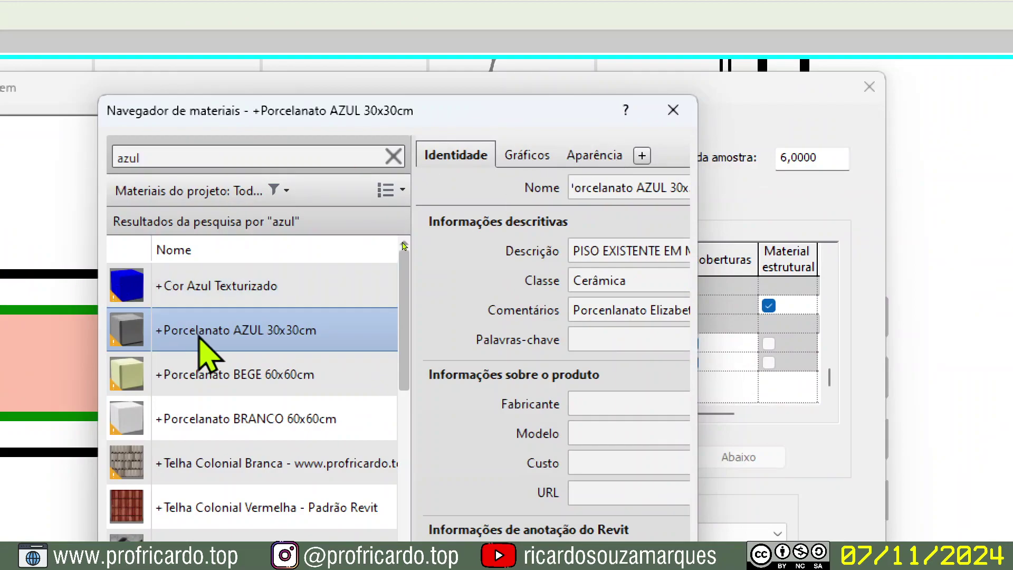
{"action": "double_click", "coordinate": [201, 337]}
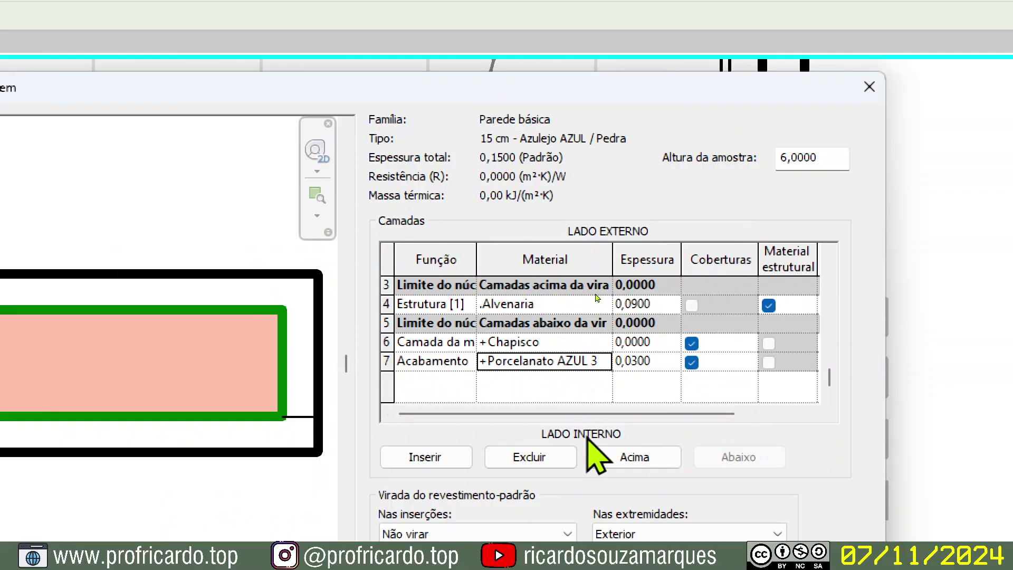
{"action": "left_click", "coordinate": [589, 439]}
{"action": "left_click", "coordinate": [552, 364]}
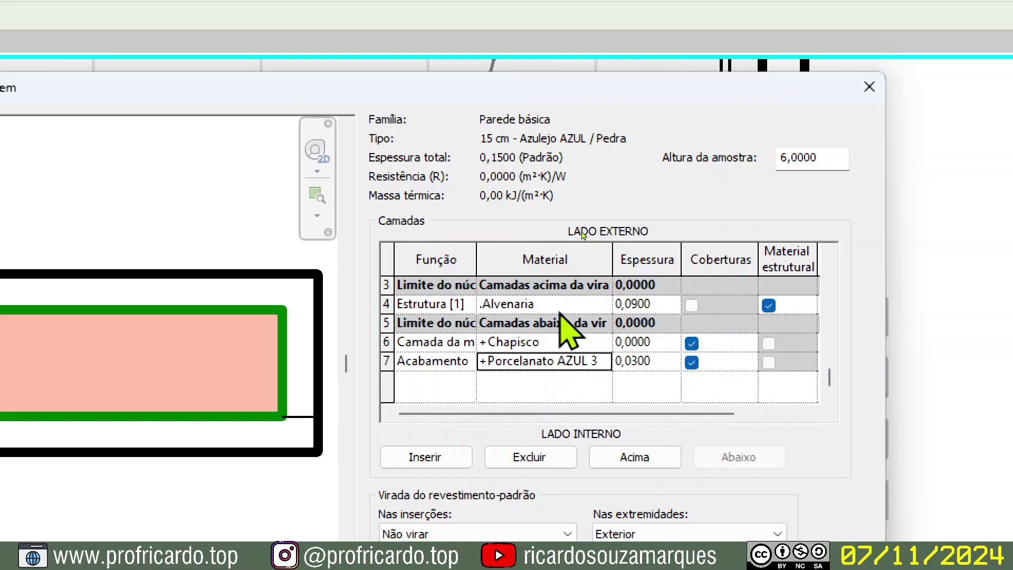
Open the material choice for the external Acabamento layer (row 1) and browse the project materials matching "pedra".
{"action": "left_click", "coordinate": [612, 153]}
{"action": "scroll", "coordinate": [567, 325], "scroll_direction": "up", "scroll_amount": 1}
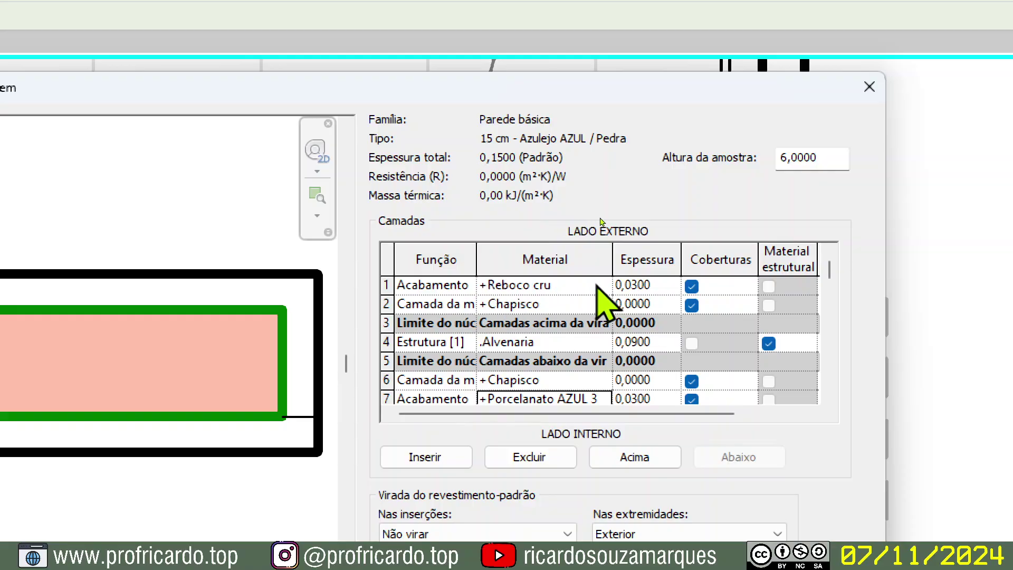
{"action": "left_click", "coordinate": [596, 285]}
{"action": "left_click", "coordinate": [606, 285]}
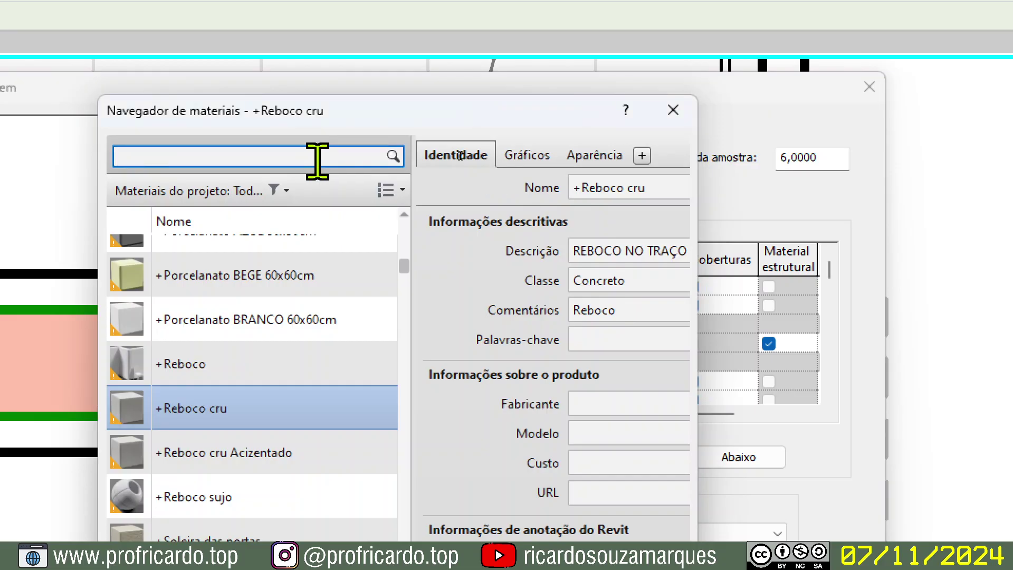
{"action": "type", "text": "pedra"}
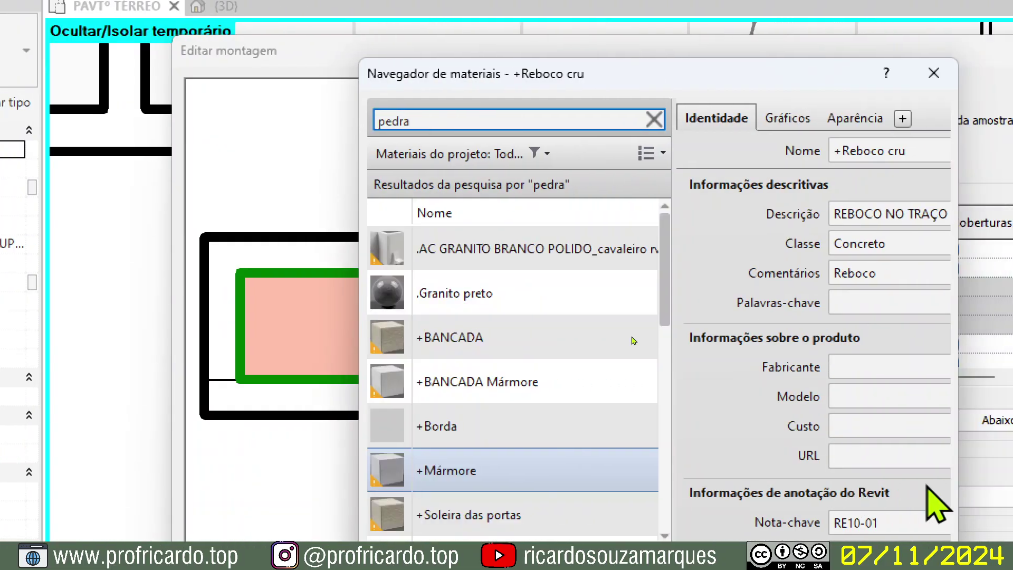
{"action": "left_click_drag", "start_coordinate": [667, 291], "coordinate": [658, 501]}
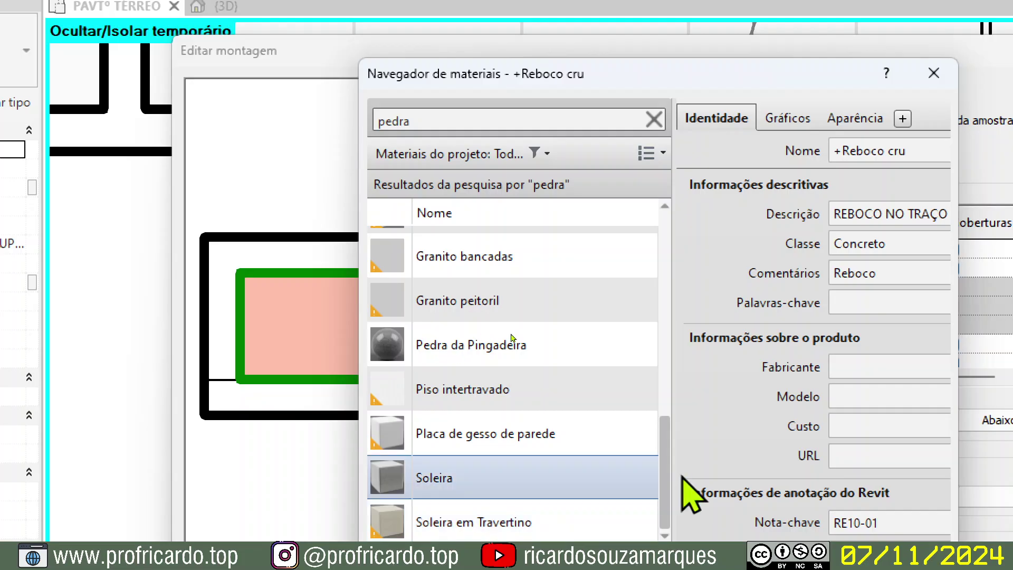
{"action": "left_click_drag", "start_coordinate": [666, 491], "coordinate": [671, 208]}
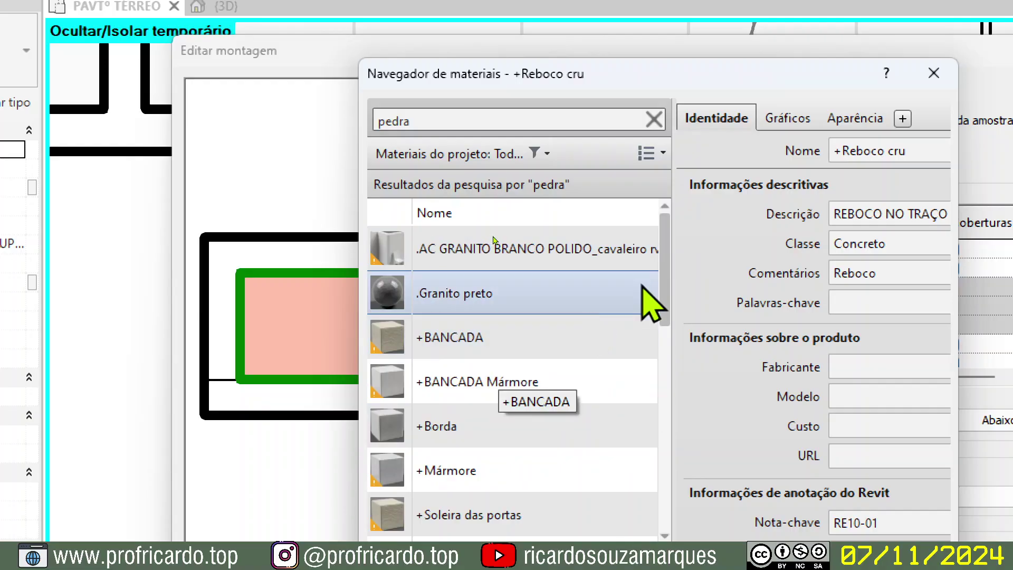
Check the graphics and appearance of the +BANCADA stone material and assign it to the external Acabamento layer.
{"action": "left_click", "coordinate": [555, 349]}
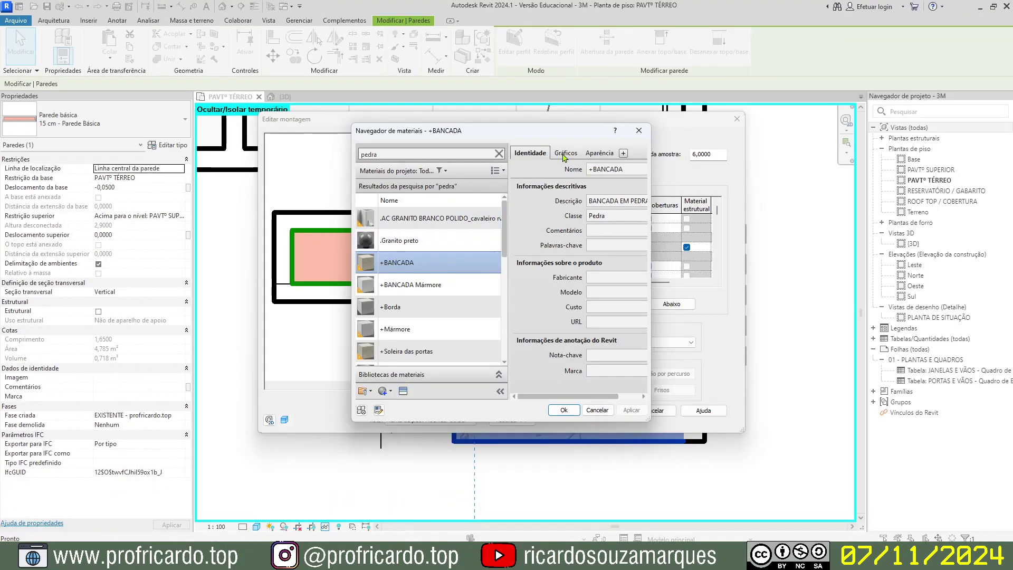
{"action": "left_click", "coordinate": [565, 154]}
{"action": "left_click", "coordinate": [589, 155]}
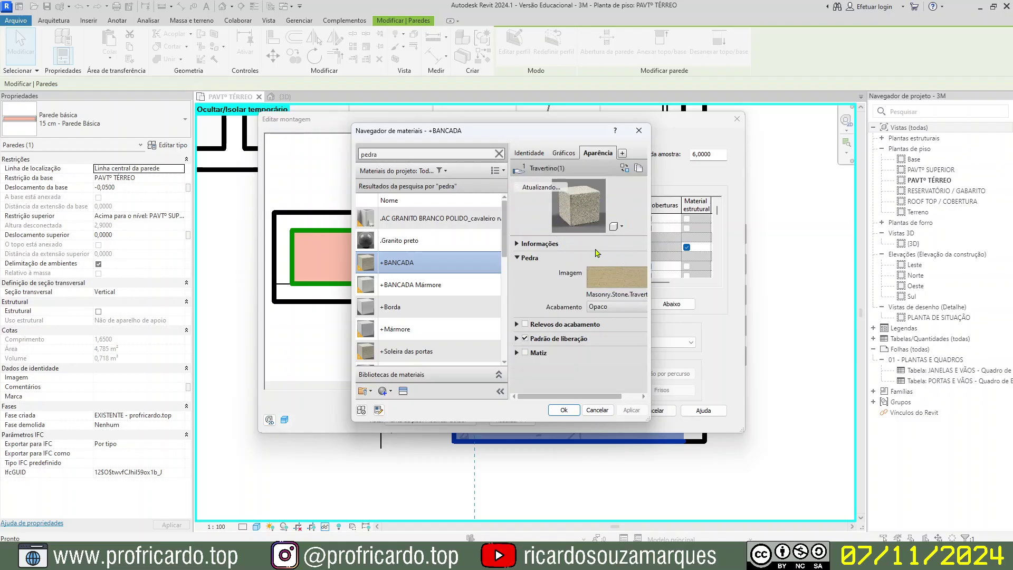
{"action": "left_click", "coordinate": [528, 154]}
{"action": "left_click_drag", "start_coordinate": [645, 420], "coordinate": [693, 442]}
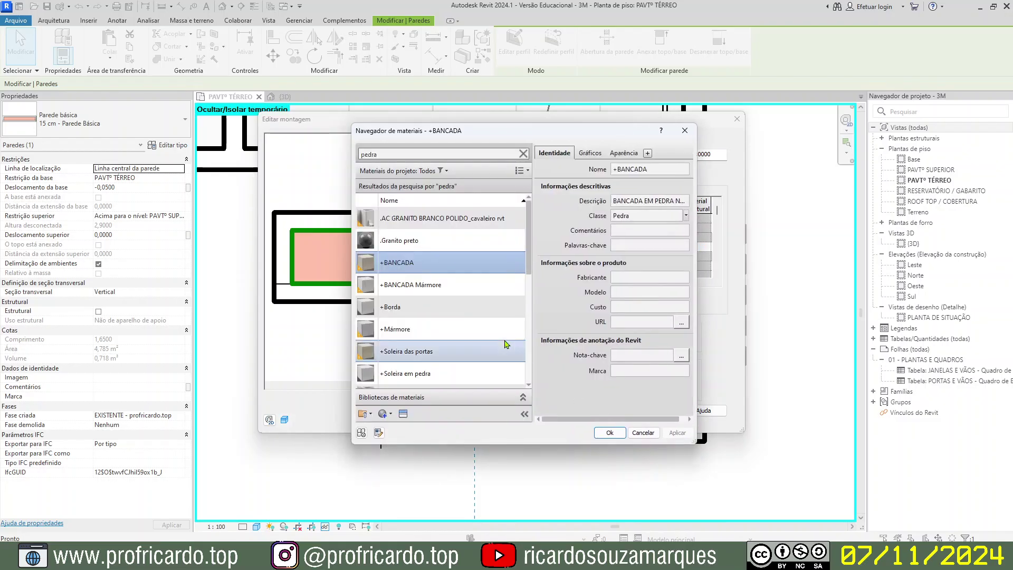
{"action": "left_click", "coordinate": [609, 432]}
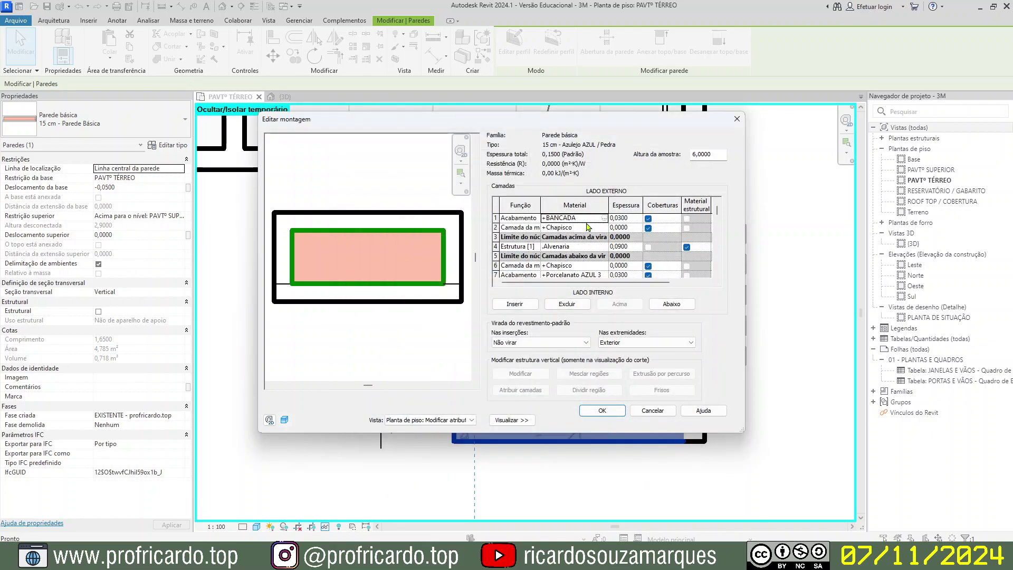
Review the finish layers and accept the layer structure and type properties, applying 15 cm - Azulejo AZUL / Pedra to the selected wall.
{"action": "scroll", "coordinate": [588, 227], "scroll_direction": "down", "scroll_amount": 1}
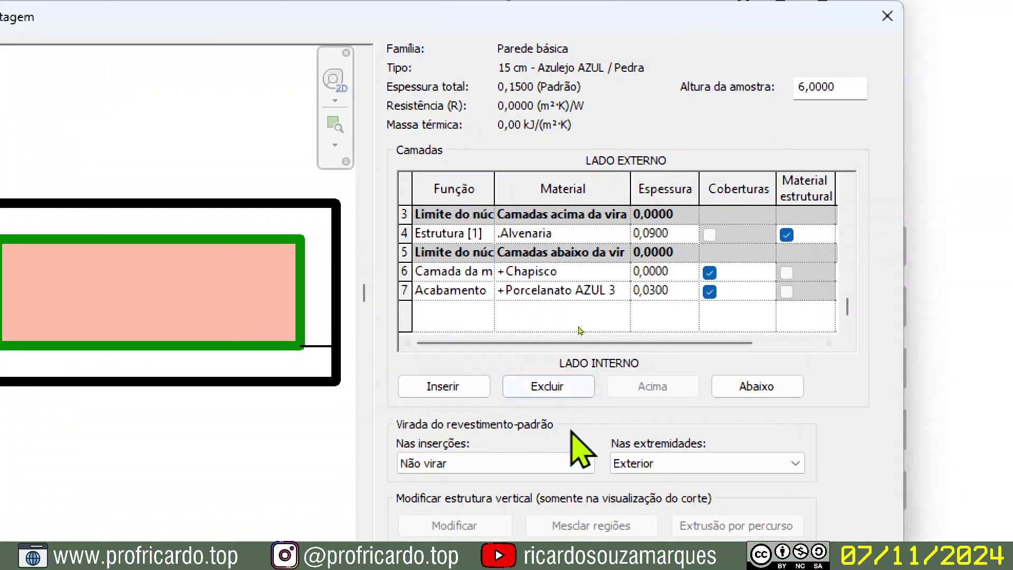
{"action": "scroll", "coordinate": [595, 256], "scroll_direction": "up", "scroll_amount": 1}
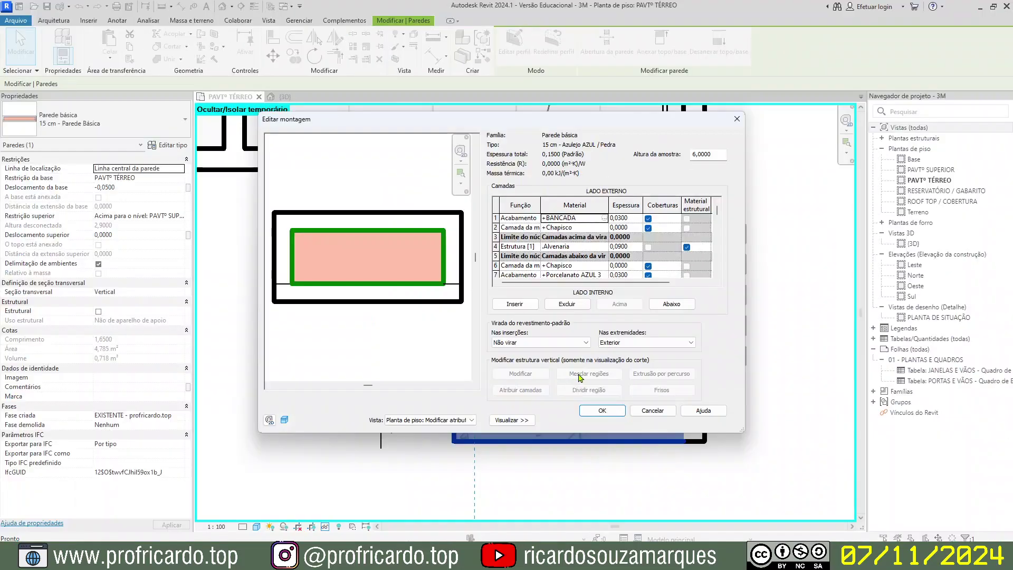
{"action": "left_click", "coordinate": [602, 411]}
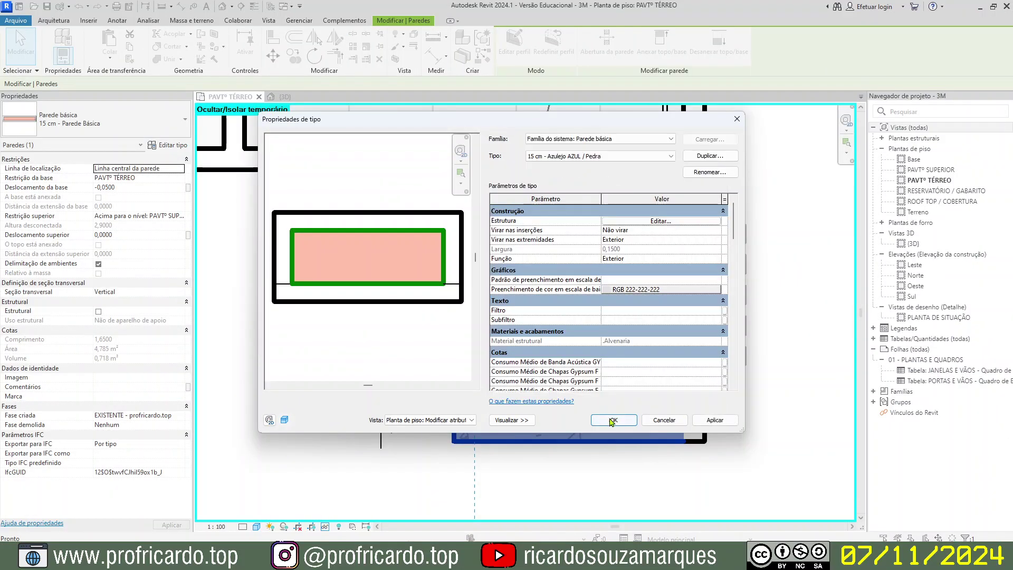
{"action": "left_click", "coordinate": [614, 420]}
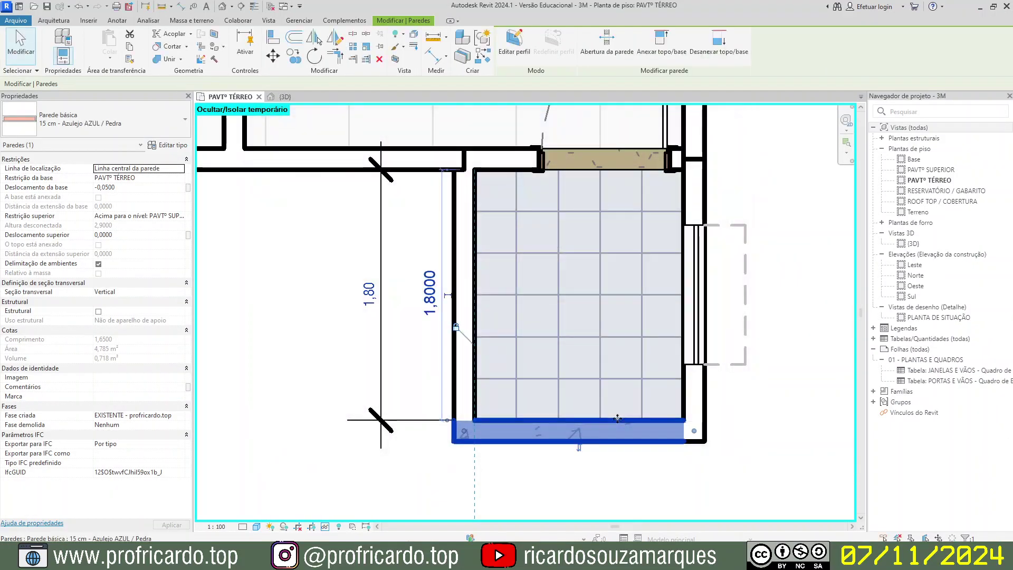
{"action": "left_click", "coordinate": [565, 473]}
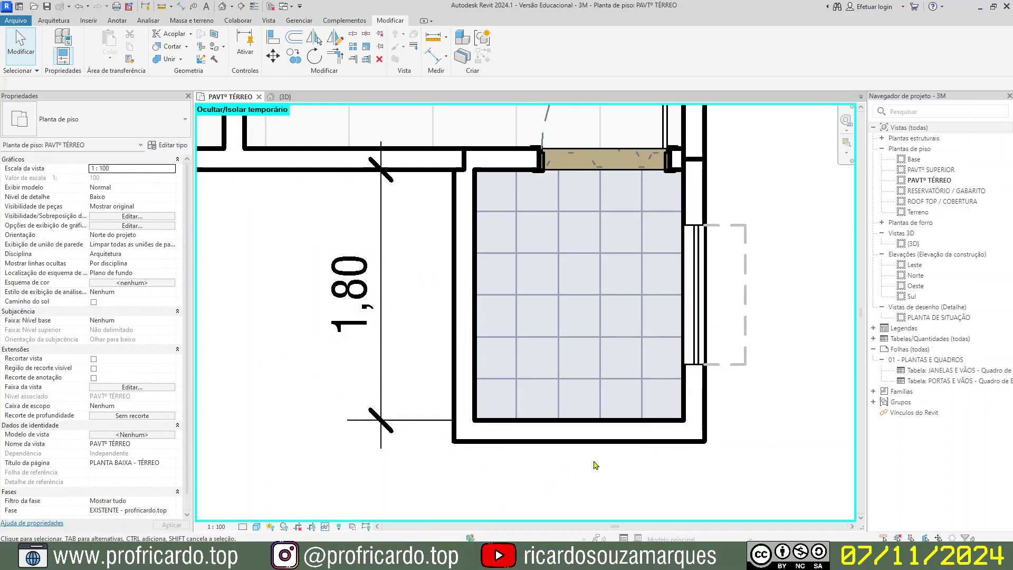
Examine the external stone finish of the edited wall up close in the 3D view.
{"action": "left_click", "coordinate": [287, 97]}
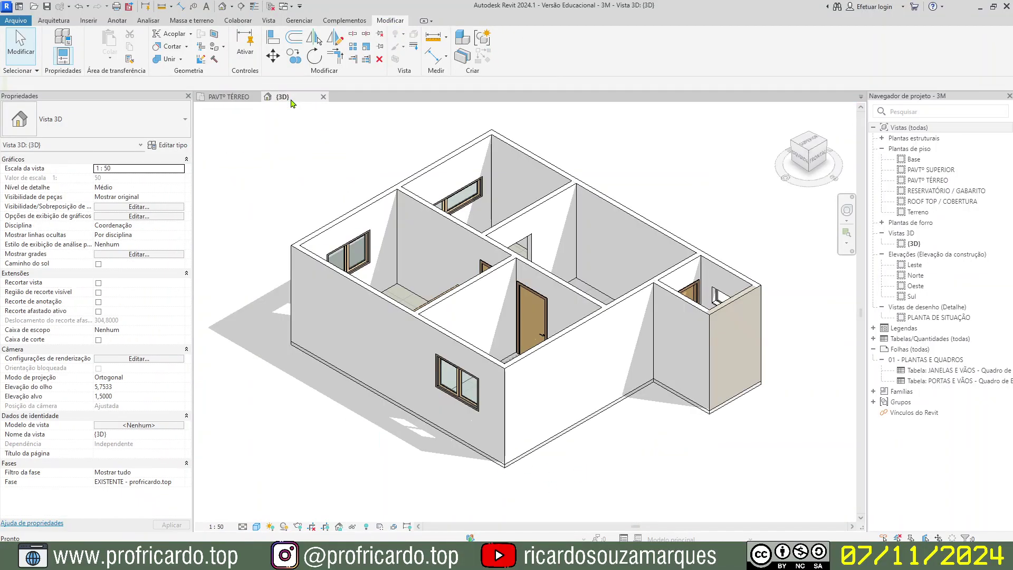
{"action": "middle_click_drag", "start_coordinate": [714, 357], "coordinate": [533, 388], "text": "shift"}
{"action": "scroll", "coordinate": [474, 400], "scroll_direction": "up", "scroll_amount": 4}
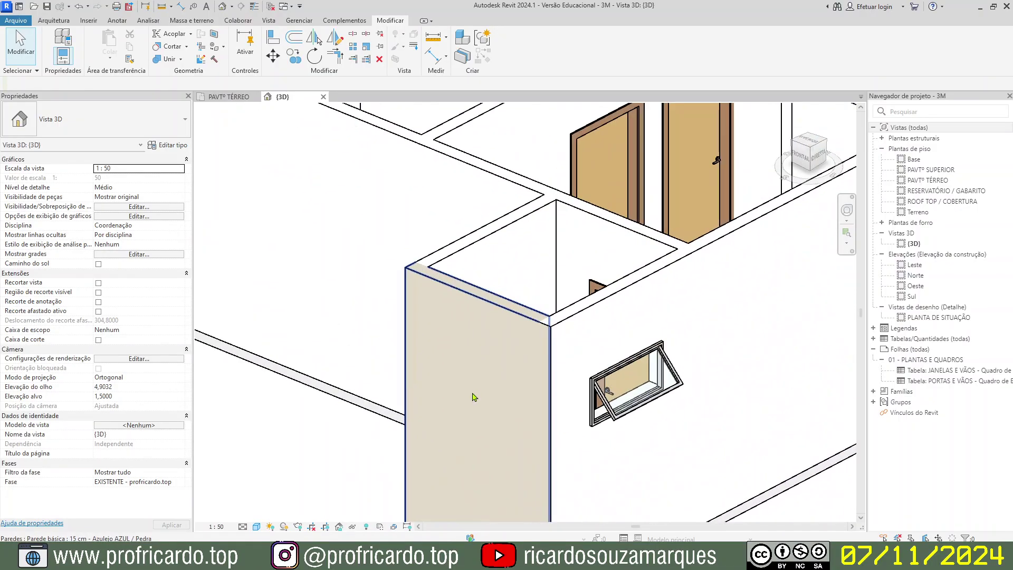
{"action": "middle_click_drag", "start_coordinate": [373, 393], "coordinate": [315, 373], "text": "shift"}
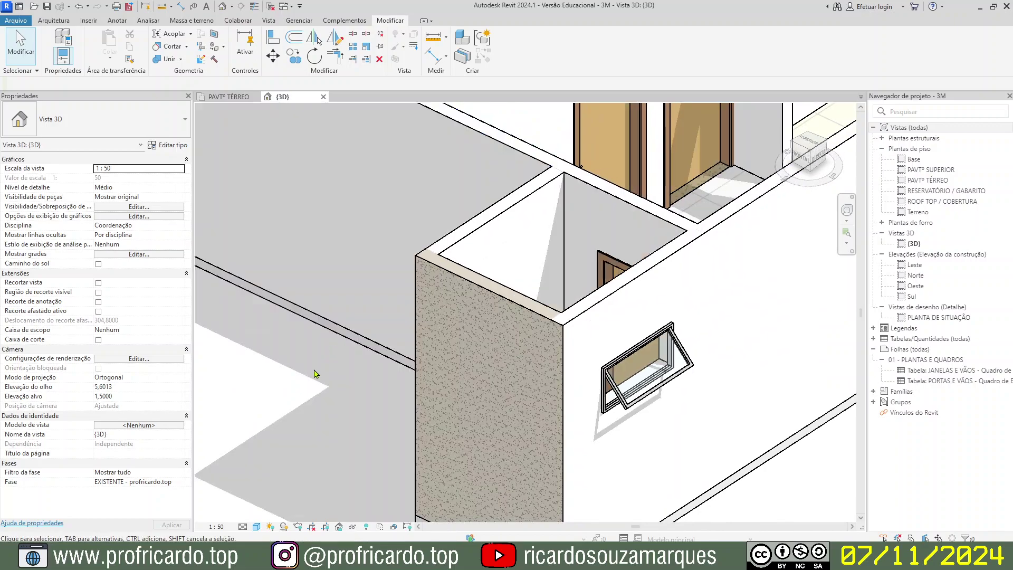
{"action": "key", "text": "alt"}
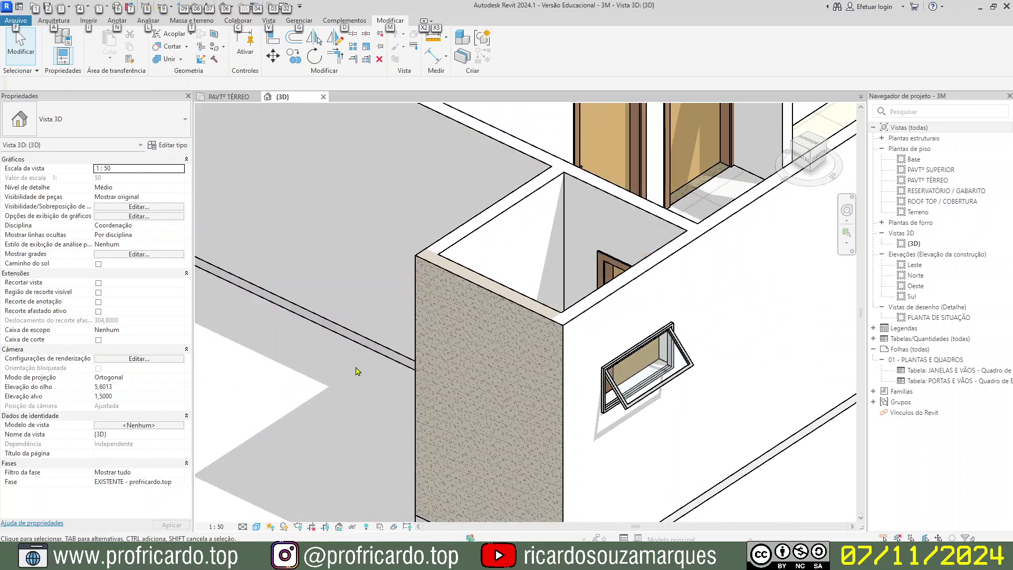
Change the bathroom's side wall opposite the window to type 15 cm - Parede detalhada MODELO.
{"action": "left_click", "coordinate": [482, 292]}
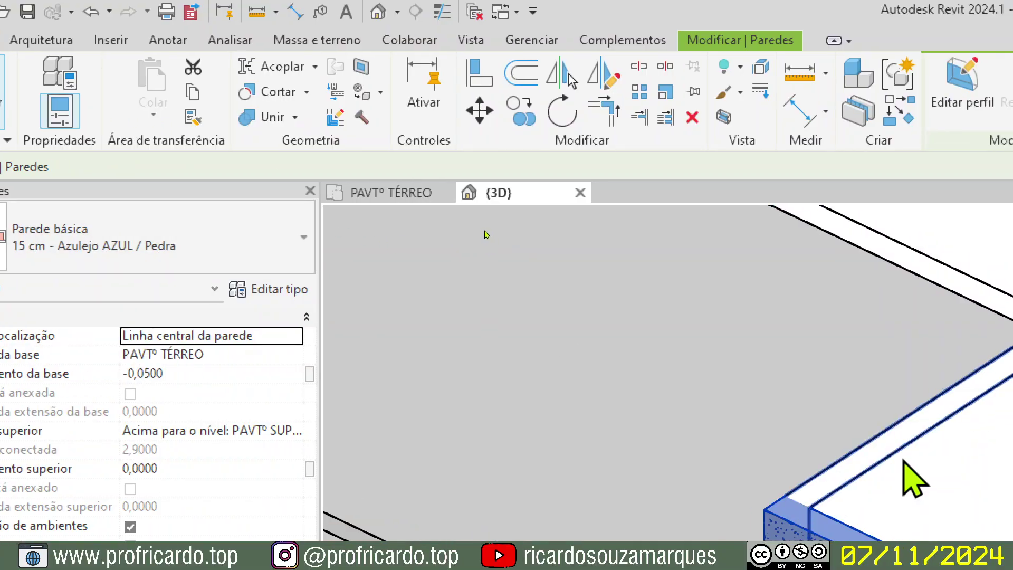
{"action": "left_click", "coordinate": [903, 462]}
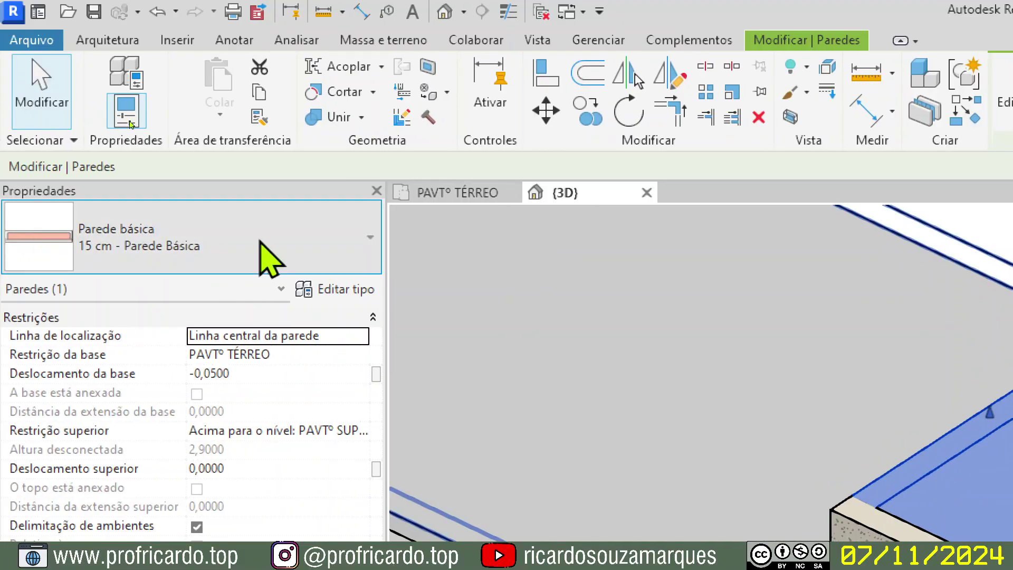
{"action": "left_click", "coordinate": [267, 253]}
{"action": "mouse_move", "coordinate": [372, 447]}
{"action": "left_mouse_down"}
{"action": "mouse_move", "coordinate": [366, 470]}
{"action": "mouse_move", "coordinate": [377, 435]}
{"action": "left_mouse_up"}
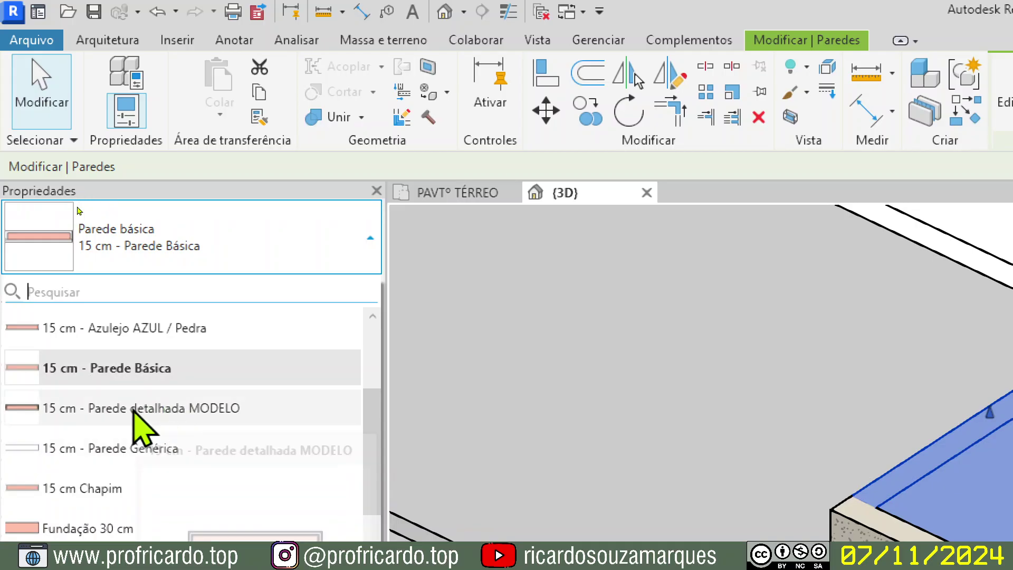
{"action": "left_click", "coordinate": [168, 414]}
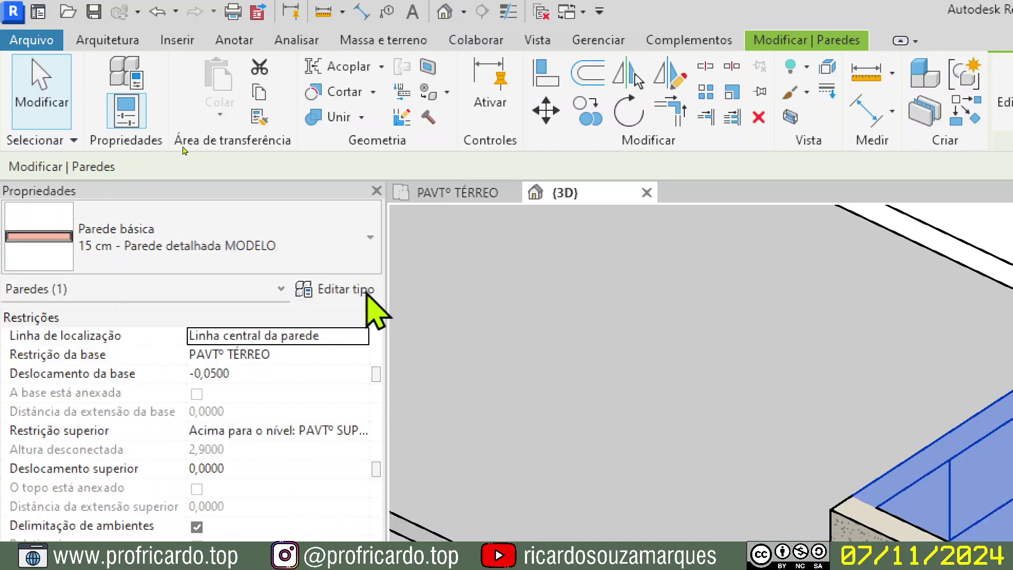
Review the external, core and internal layers of 15 cm - Parede detalhada MODELO, and leave the type unedited.
{"action": "left_click", "coordinate": [367, 292]}
{"action": "left_click", "coordinate": [954, 441]}
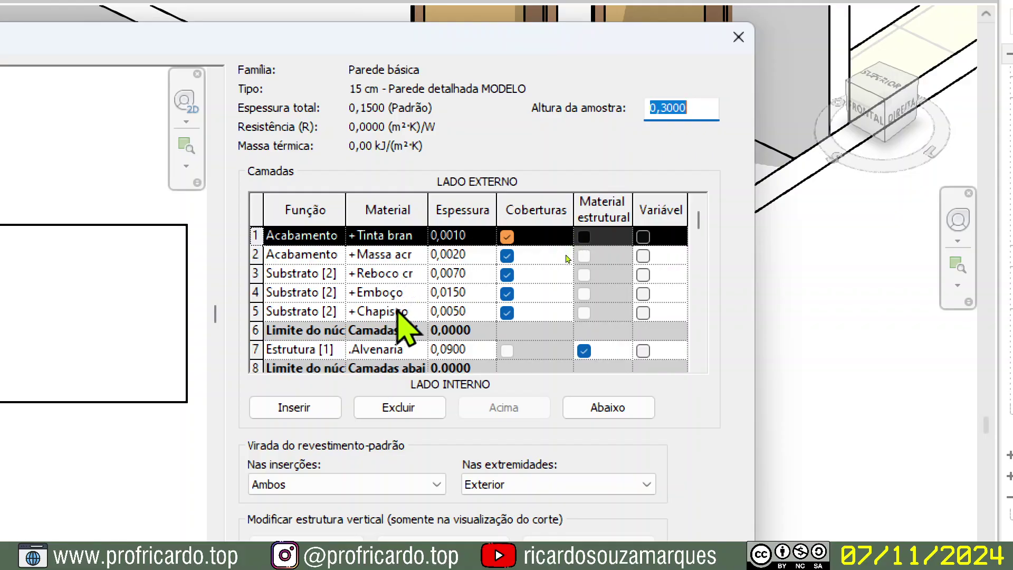
{"action": "left_click", "coordinate": [375, 349]}
{"action": "scroll", "coordinate": [383, 333], "scroll_direction": "down", "scroll_amount": 2}
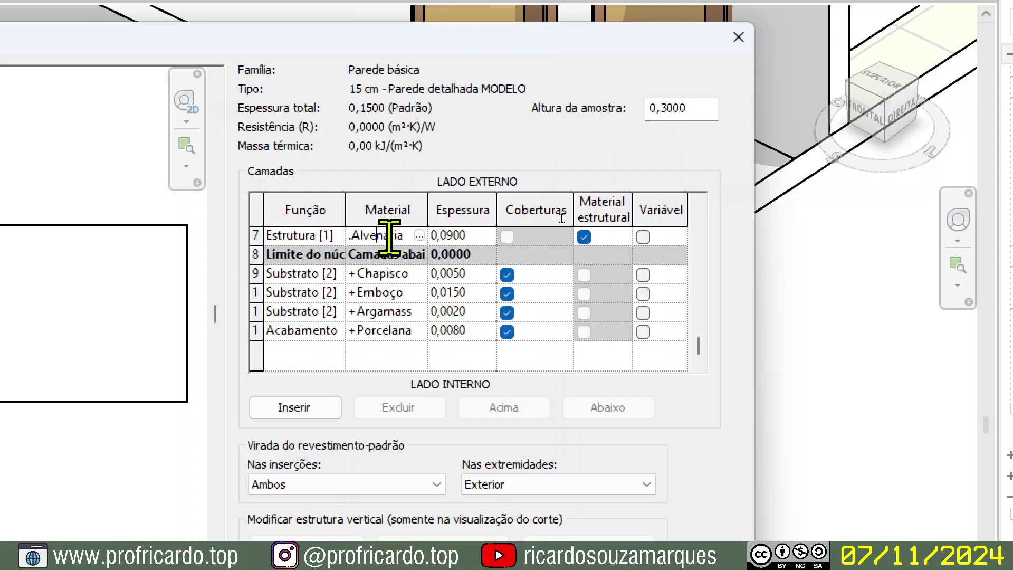
{"action": "scroll", "coordinate": [405, 306], "scroll_direction": "up", "scroll_amount": 2}
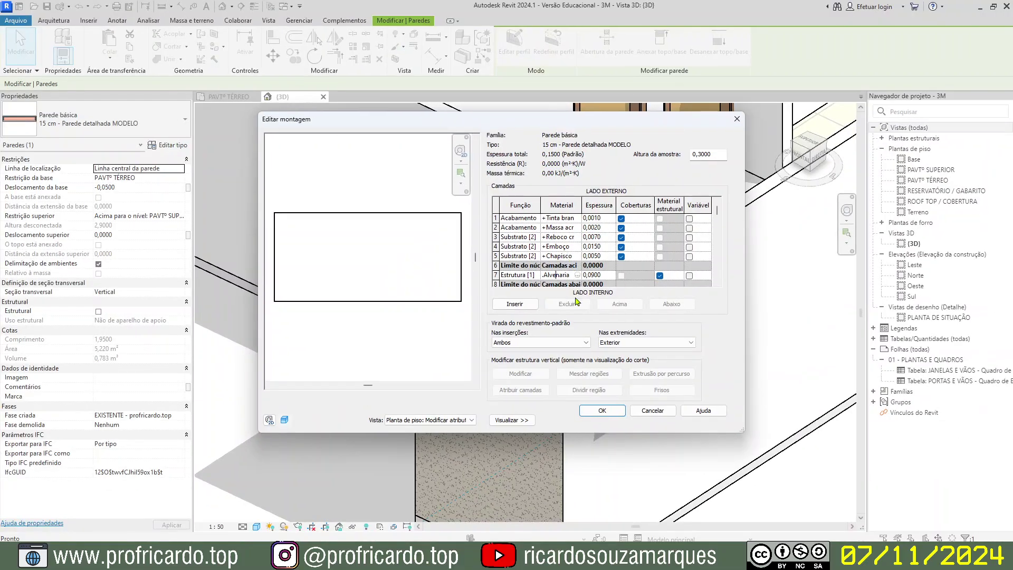
{"action": "left_click", "coordinate": [645, 412]}
{"action": "left_click", "coordinate": [651, 419]}
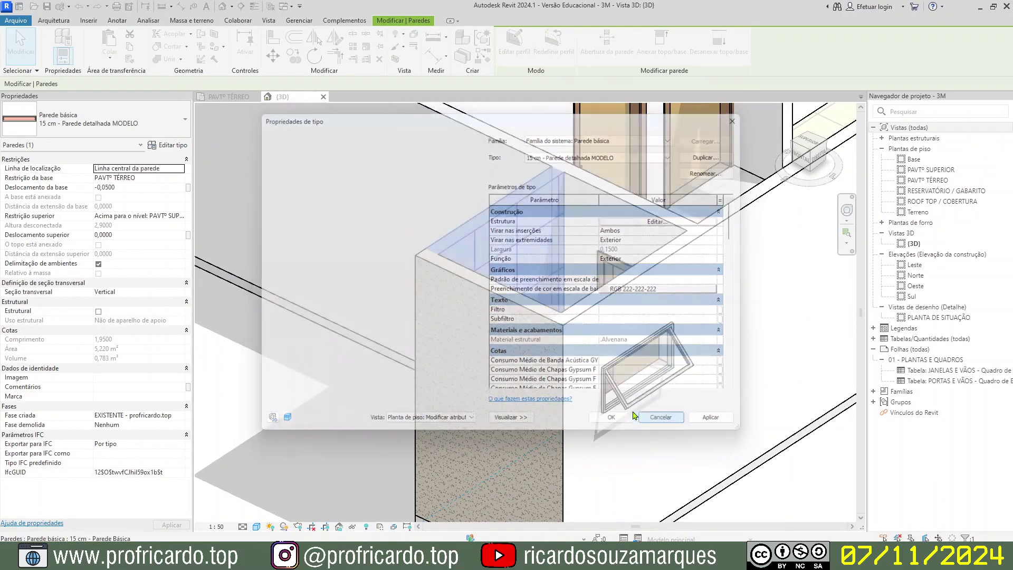
Change the bathroom's front stone wall to type 15 cm - Parede Básica.
{"action": "left_click", "coordinate": [481, 284]}
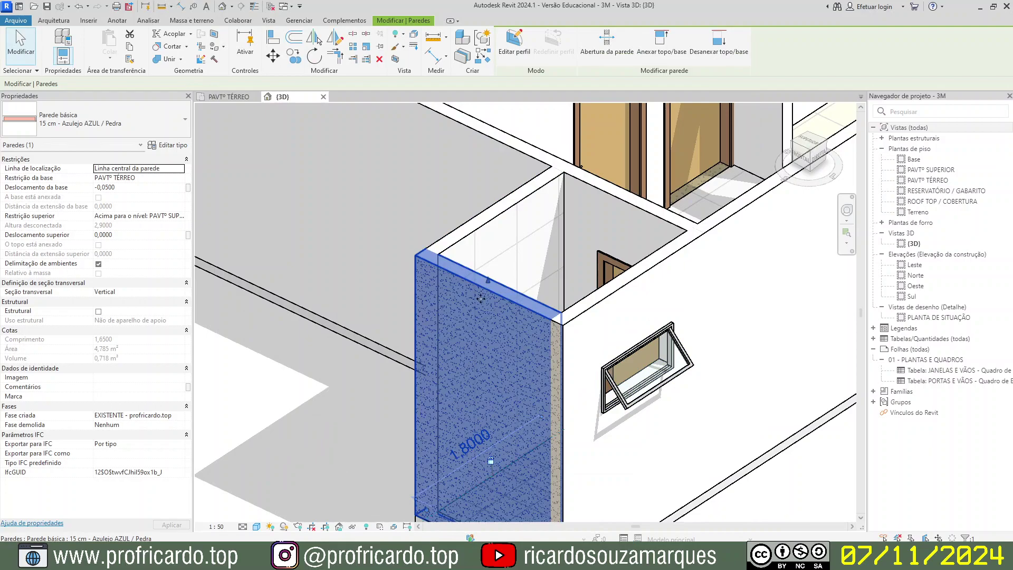
{"action": "left_click", "coordinate": [183, 128]}
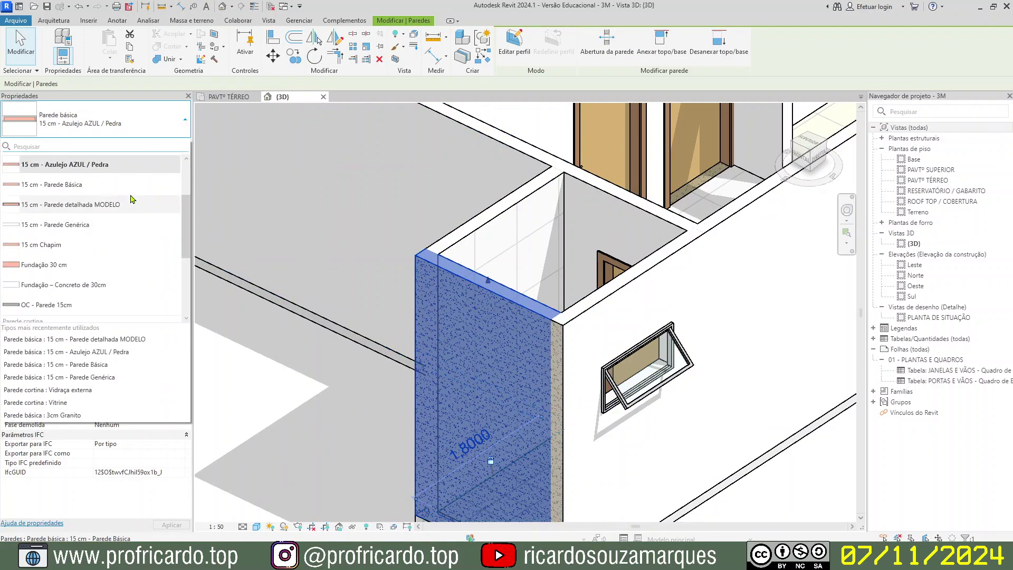
{"action": "left_click", "coordinate": [106, 184]}
Review the layer structure of 15 cm - Parede Básica and close its type properties without changes.
{"action": "left_click", "coordinate": [167, 145]}
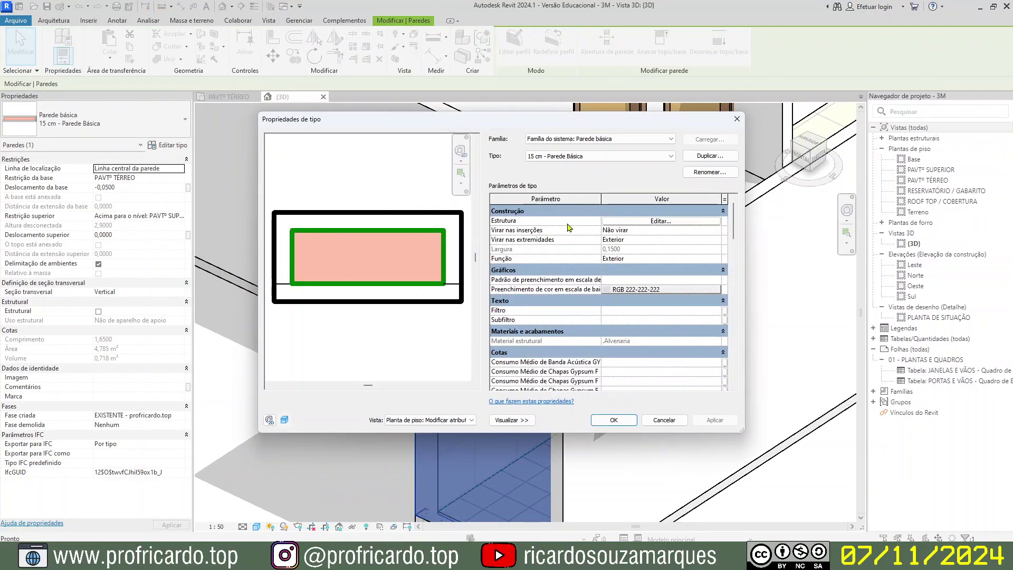
{"action": "left_click", "coordinate": [625, 223]}
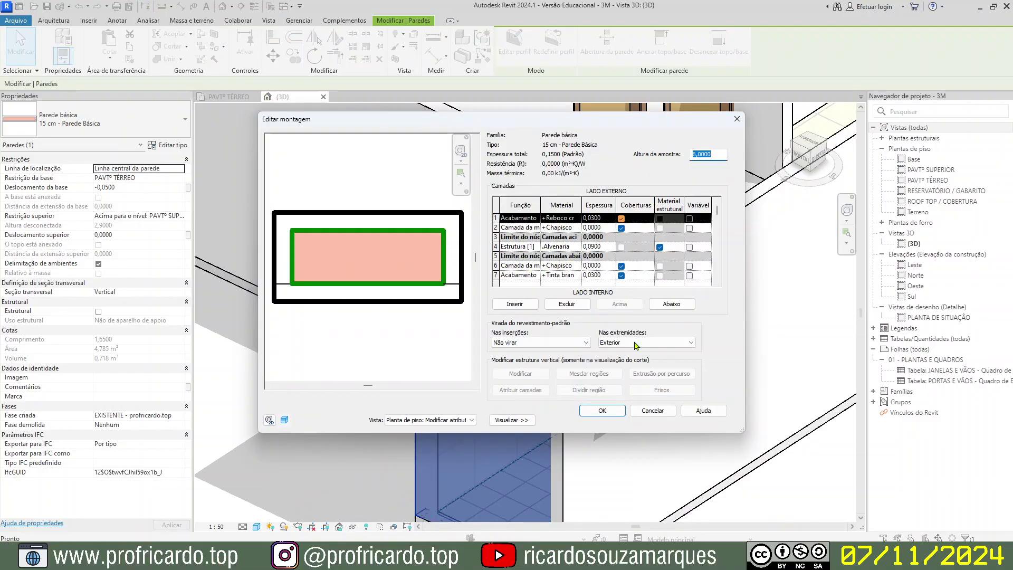
{"action": "left_click", "coordinate": [669, 412]}
{"action": "left_click", "coordinate": [659, 420]}
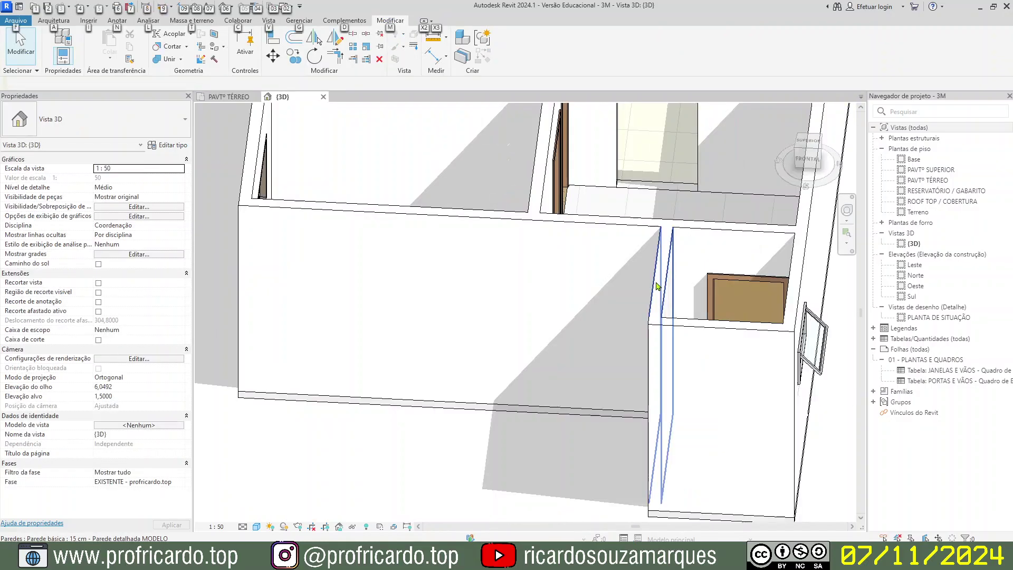
Select all four bathroom walls in the 3D view and assign them type 15 cm - Azulejo AZUL / Pedra.
{"action": "left_click", "coordinate": [660, 289]}
{"action": "left_click", "coordinate": [686, 336], "text": "ctrl"}
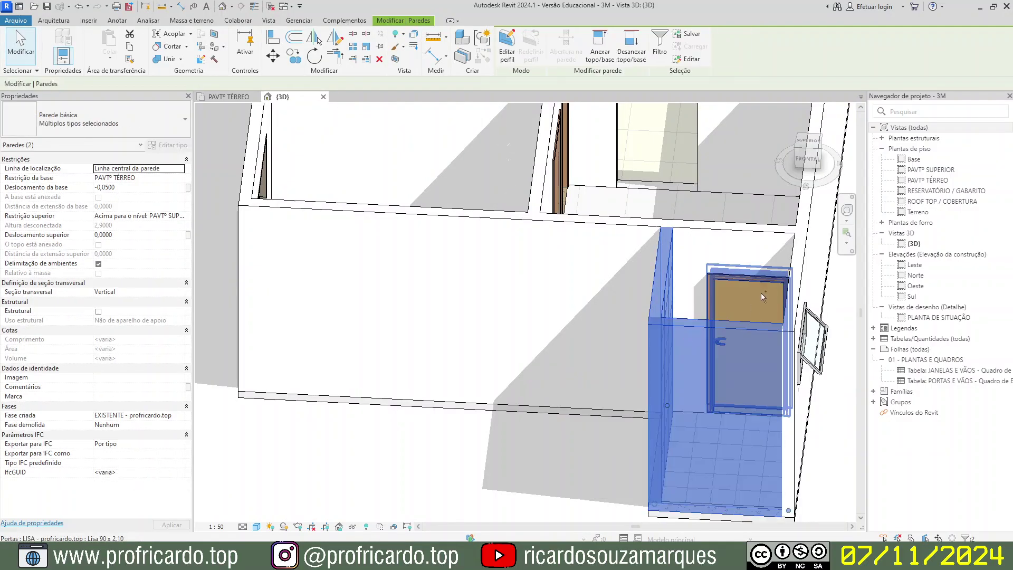
{"action": "left_click", "coordinate": [796, 283], "text": "ctrl"}
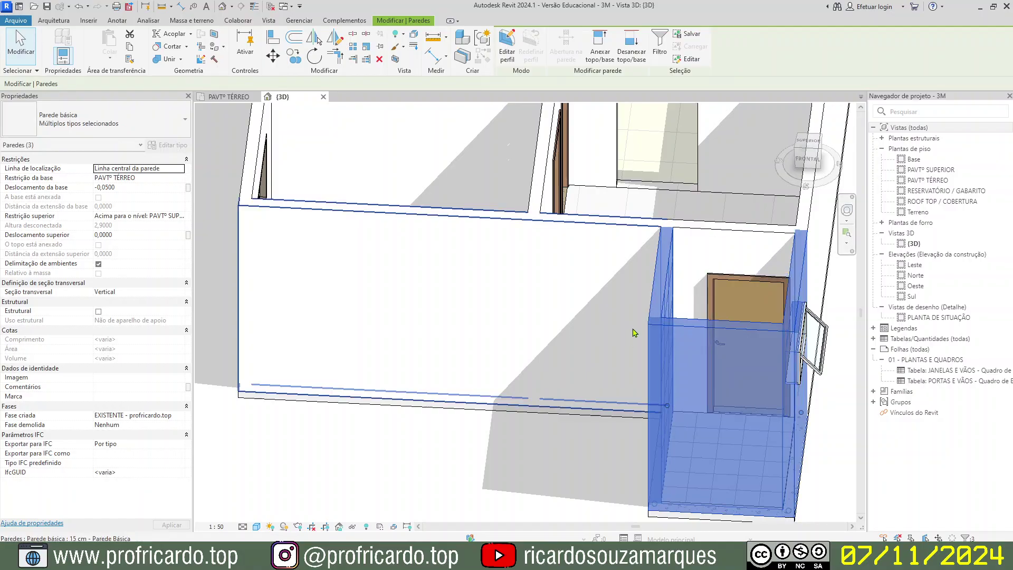
{"action": "middle_click_drag", "start_coordinate": [662, 406], "coordinate": [484, 404], "text": "shift"}
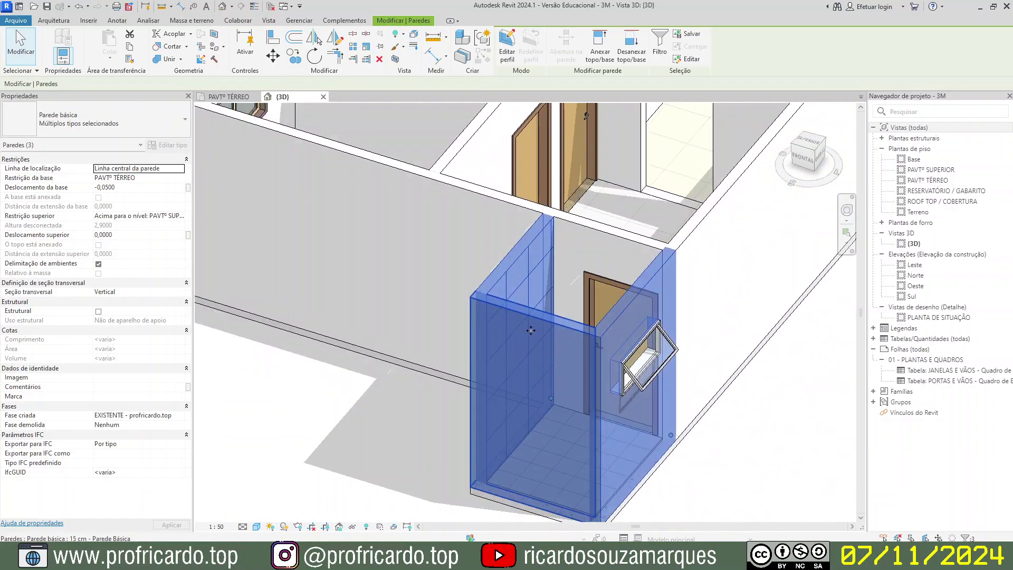
{"action": "left_click", "coordinate": [595, 238], "text": "ctrl"}
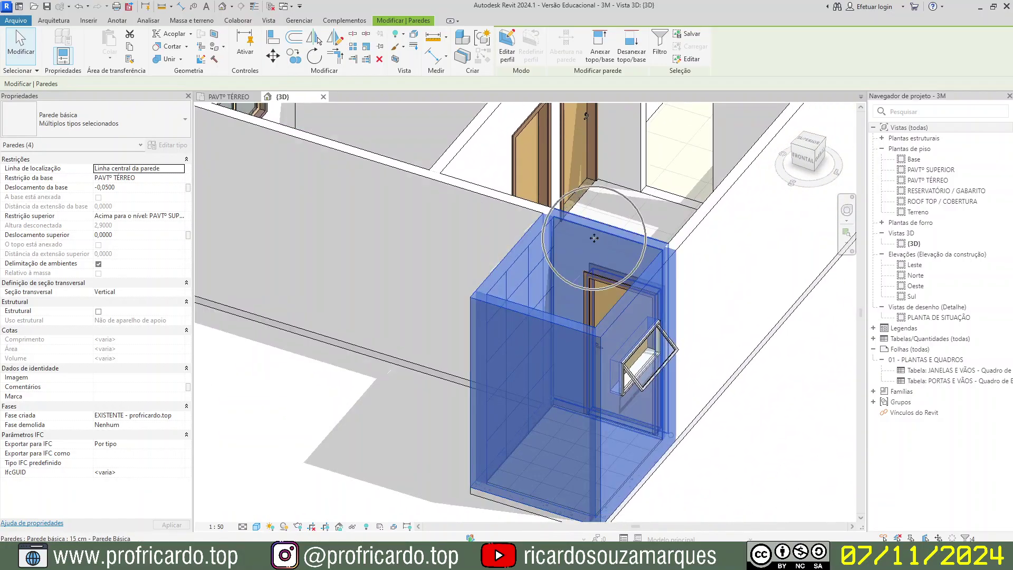
{"action": "left_click", "coordinate": [153, 120]}
{"action": "scroll", "coordinate": [134, 236], "scroll_direction": "up", "scroll_amount": 2}
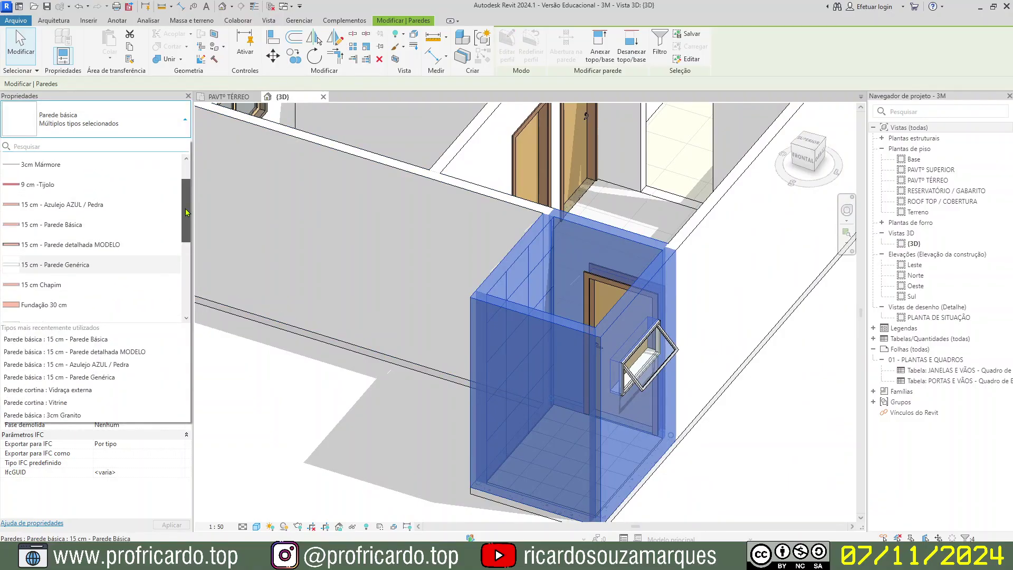
{"action": "left_click", "coordinate": [84, 239]}
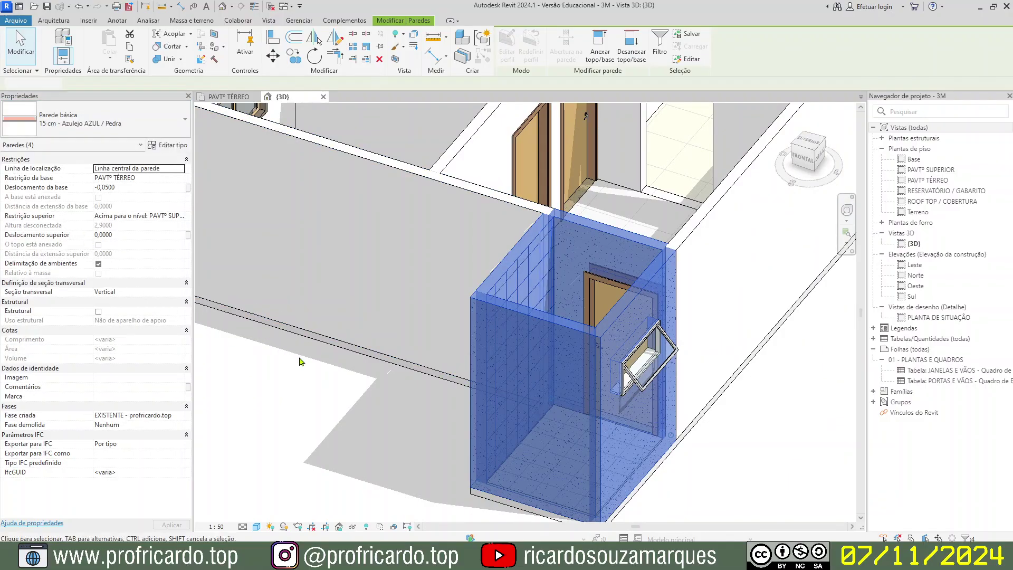
Examine which faces of the four bathroom walls carry tile and stone, viewing the room from several sides in 3D.
{"action": "left_click", "coordinate": [317, 381]}
{"action": "middle_click_drag", "start_coordinate": [328, 377], "coordinate": [636, 365], "text": "shift"}
{"action": "middle_click_drag", "start_coordinate": [640, 269], "coordinate": [597, 278], "text": "shift"}
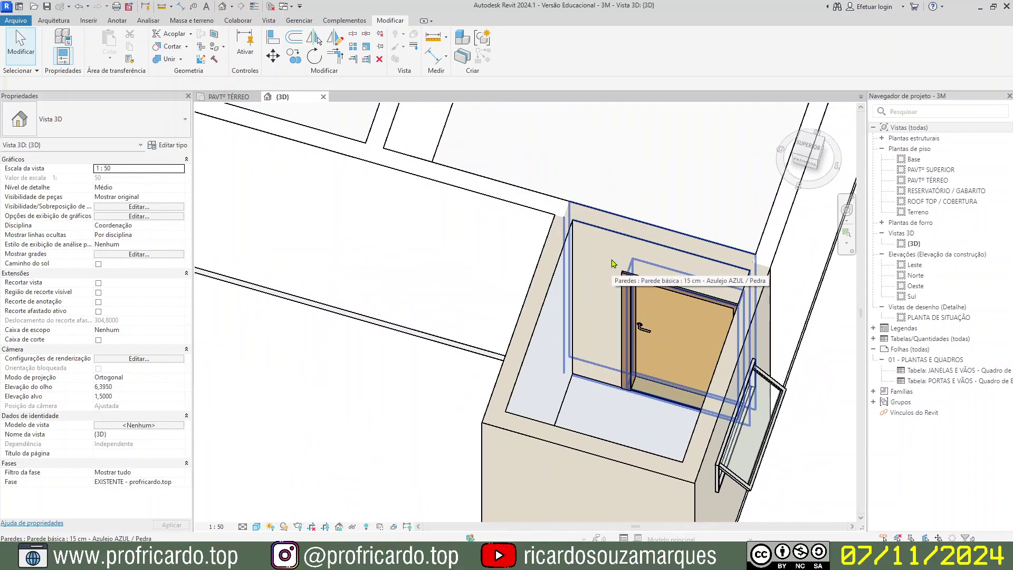
{"action": "scroll", "coordinate": [612, 264], "scroll_direction": "up", "scroll_amount": 2}
{"action": "middle_click_drag", "start_coordinate": [606, 278], "coordinate": [432, 227], "text": "shift"}
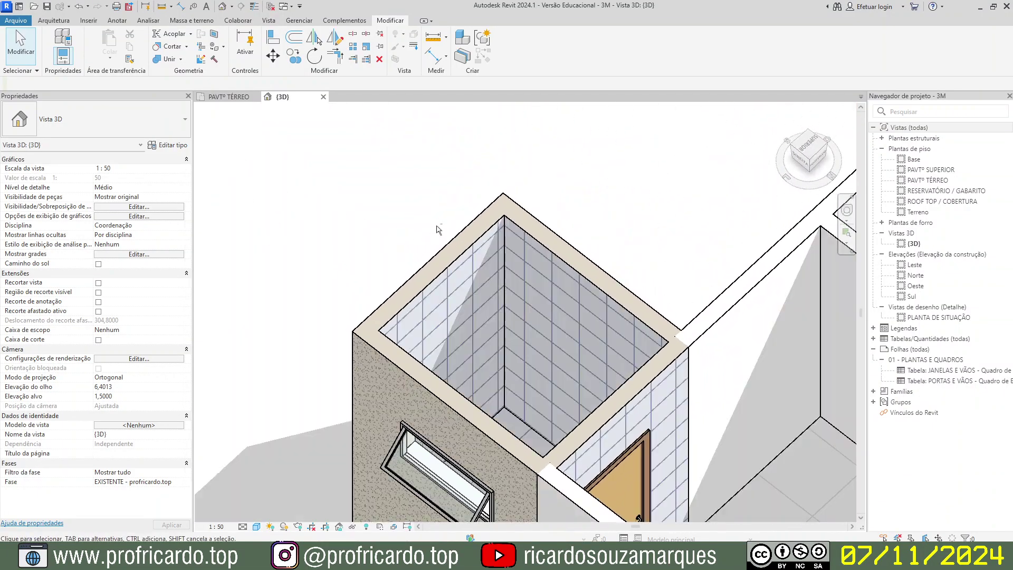
{"action": "middle_click_drag", "start_coordinate": [642, 398], "coordinate": [555, 270], "text": "shift"}
Flip the bathroom's front wall so its tiled face points outward, and dismiss the project save reminder.
{"action": "left_click", "coordinate": [534, 237]}
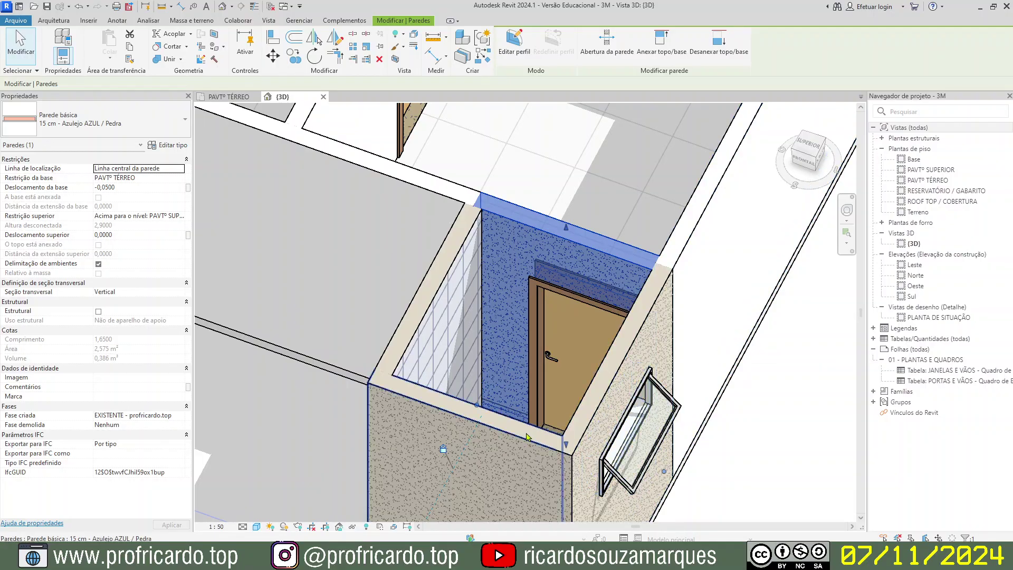
{"action": "left_click", "coordinate": [457, 403]}
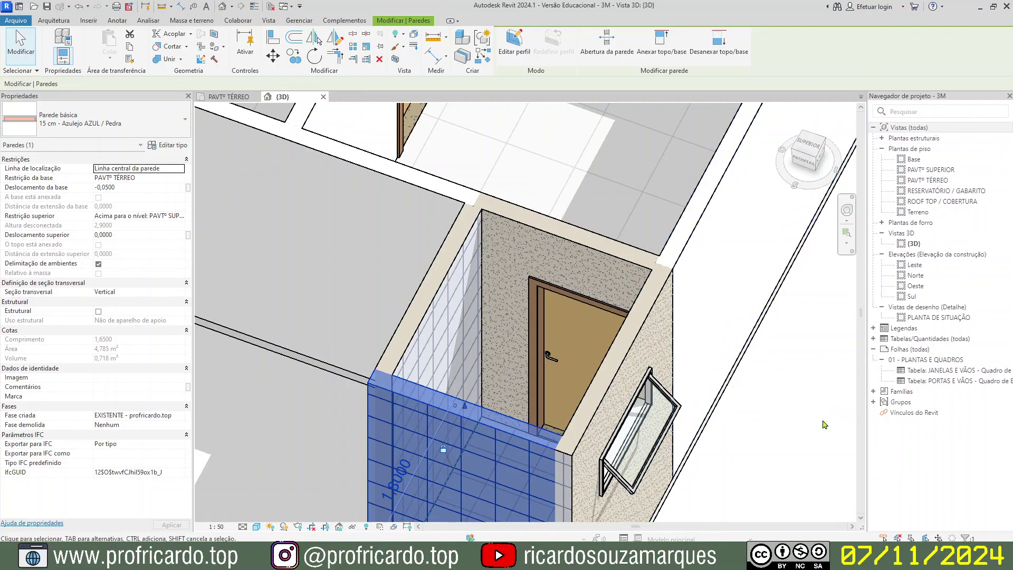
{"action": "left_click", "coordinate": [824, 425]}
{"action": "left_click", "coordinate": [566, 325]}
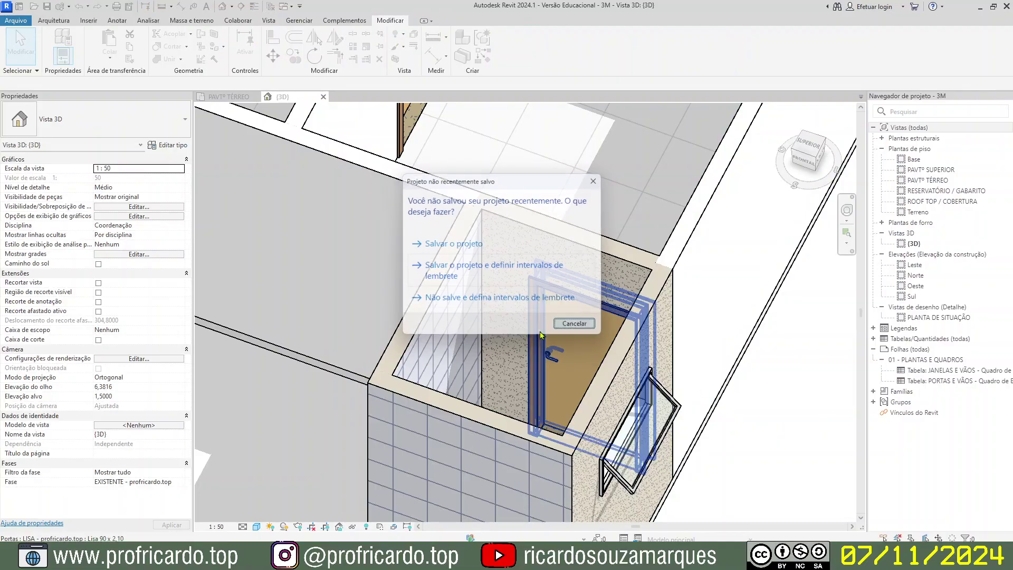
{"action": "middle_click_drag", "start_coordinate": [504, 350], "coordinate": [507, 274], "text": "shift"}
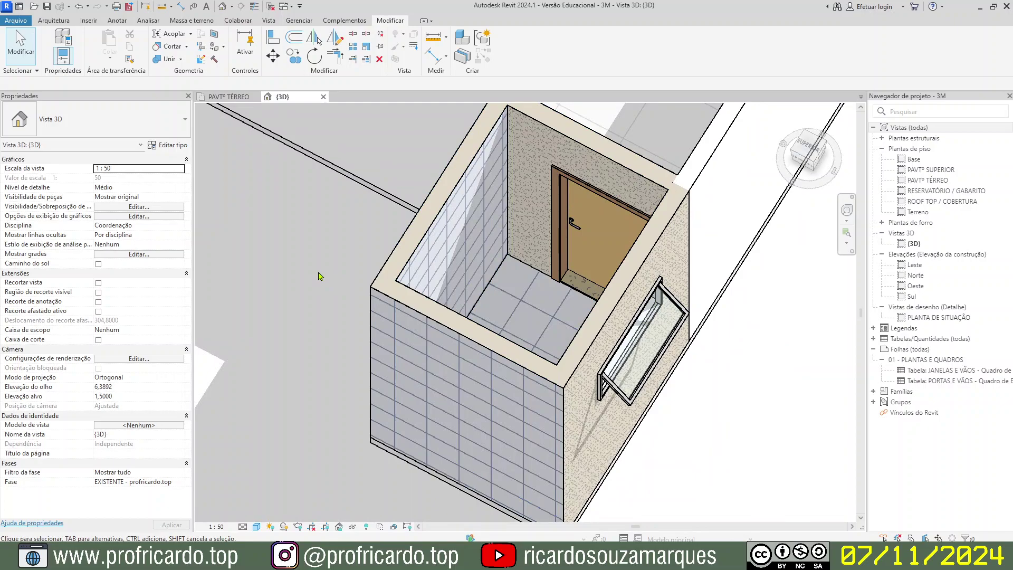
In the PAVTº TÉRREO plan, check the orientation of the four bathroom walls and flip the front and door walls so their external faces point outward.
{"action": "left_click", "coordinate": [229, 98]}
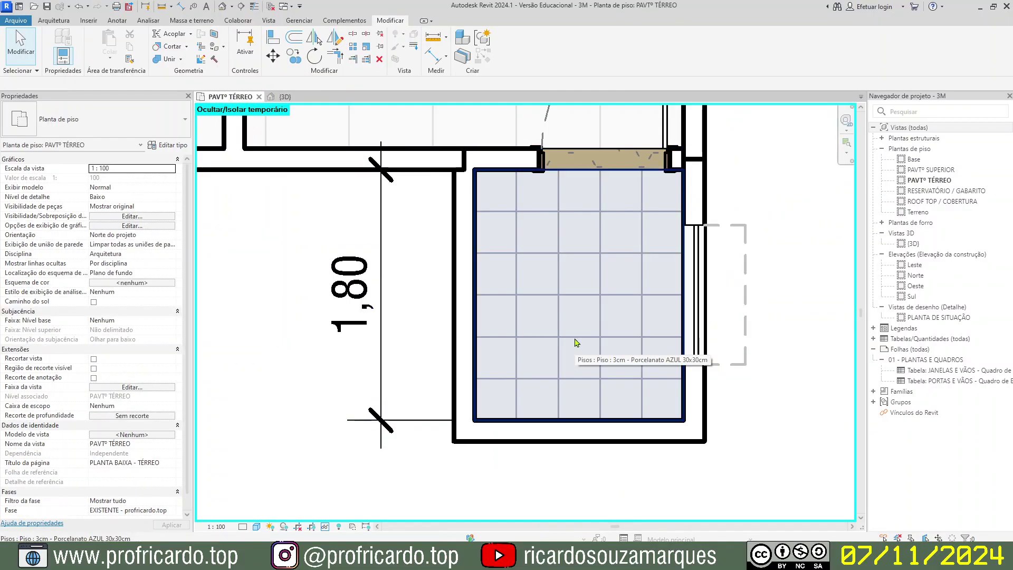
{"action": "left_click", "coordinate": [590, 434]}
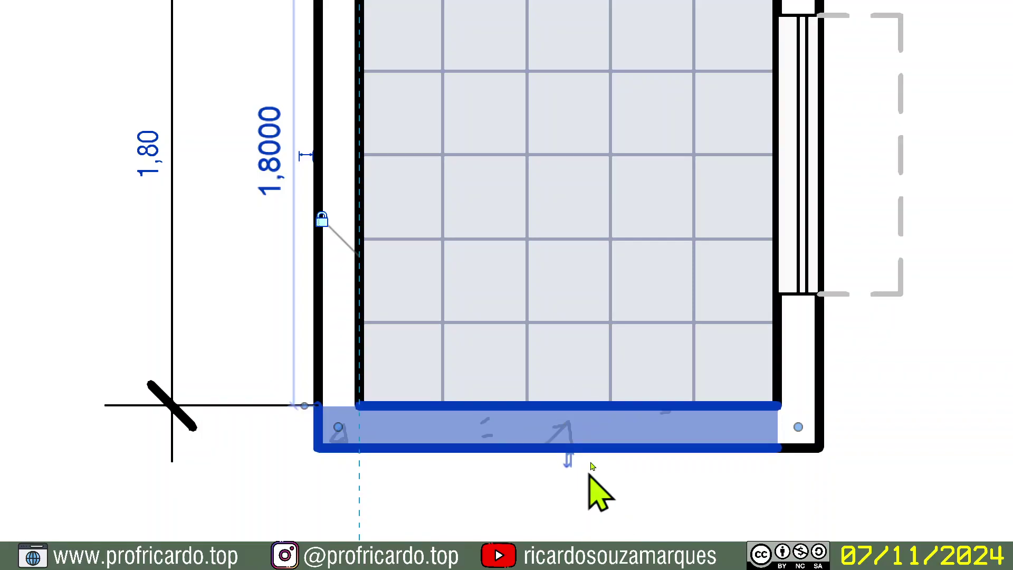
{"action": "scroll", "coordinate": [591, 478], "scroll_direction": "down", "scroll_amount": 2}
{"action": "middle_click_drag", "start_coordinate": [607, 227], "coordinate": [597, 311]}
{"action": "left_click", "coordinate": [374, 171]}
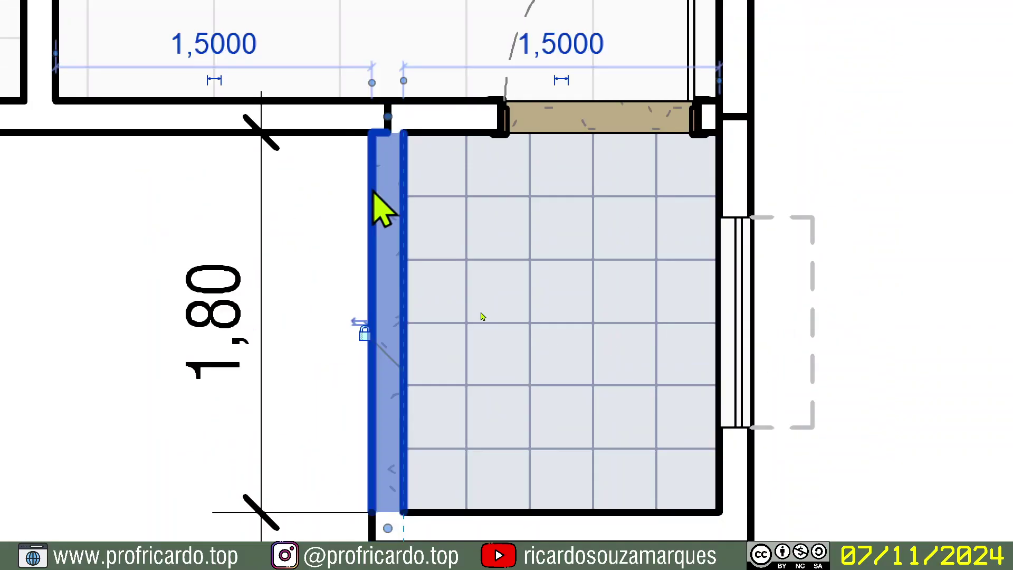
{"action": "left_click", "coordinate": [747, 165]}
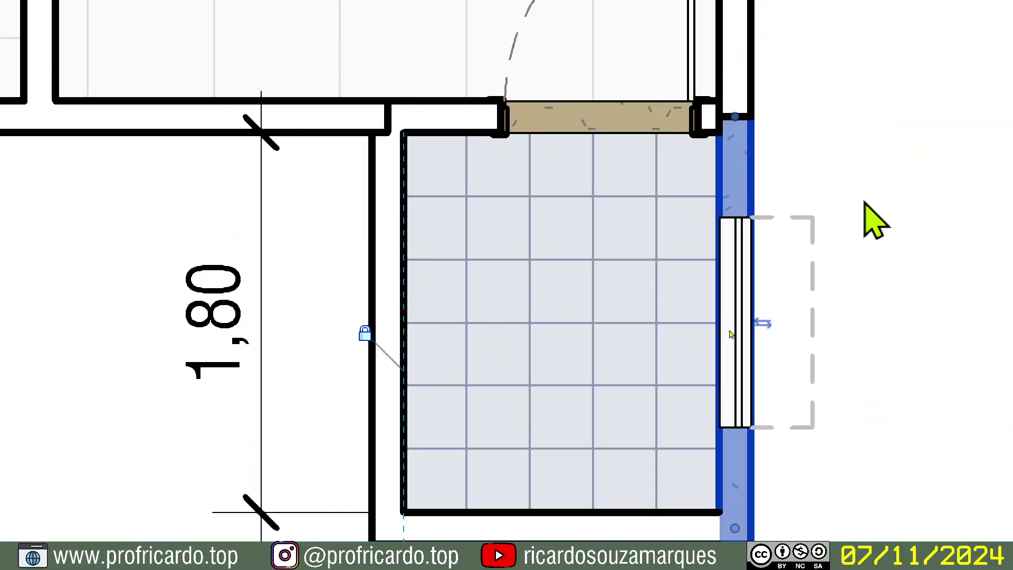
{"action": "left_click", "coordinate": [442, 125]}
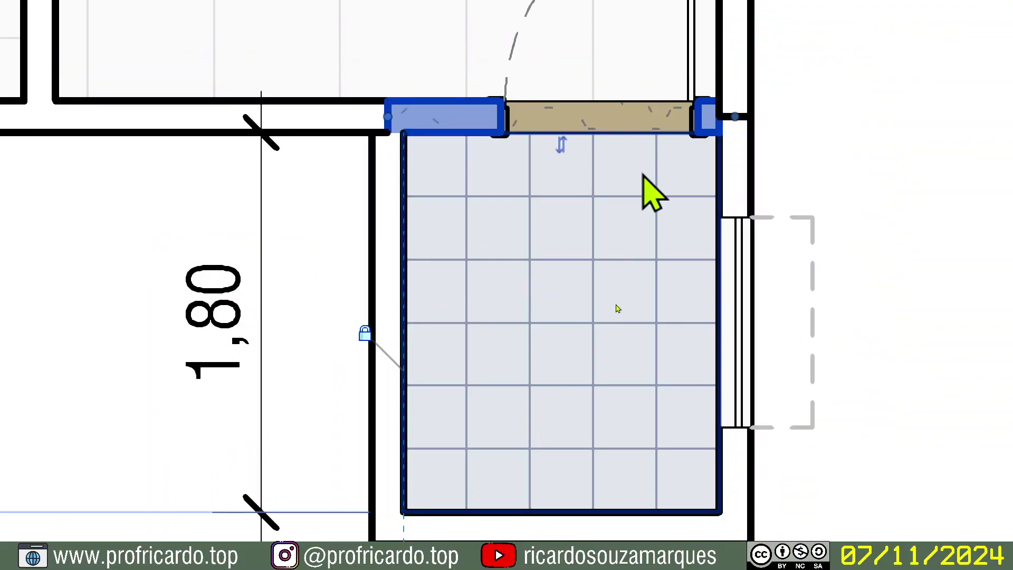
{"action": "left_click", "coordinate": [562, 148]}
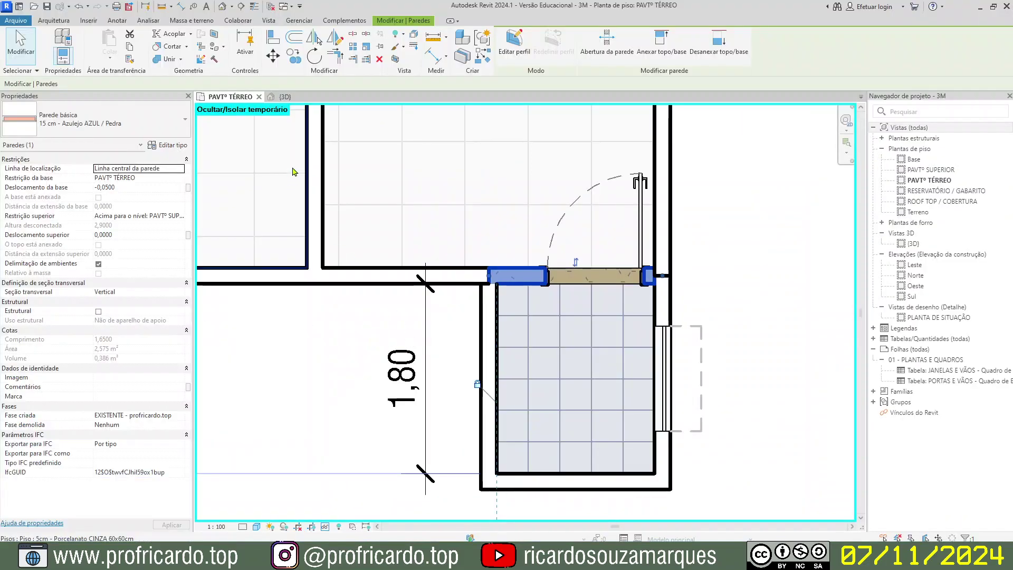
Examine the bathroom's outer and inner wall finishes in the 3D view and fit the whole house in view.
{"action": "left_click", "coordinate": [298, 102]}
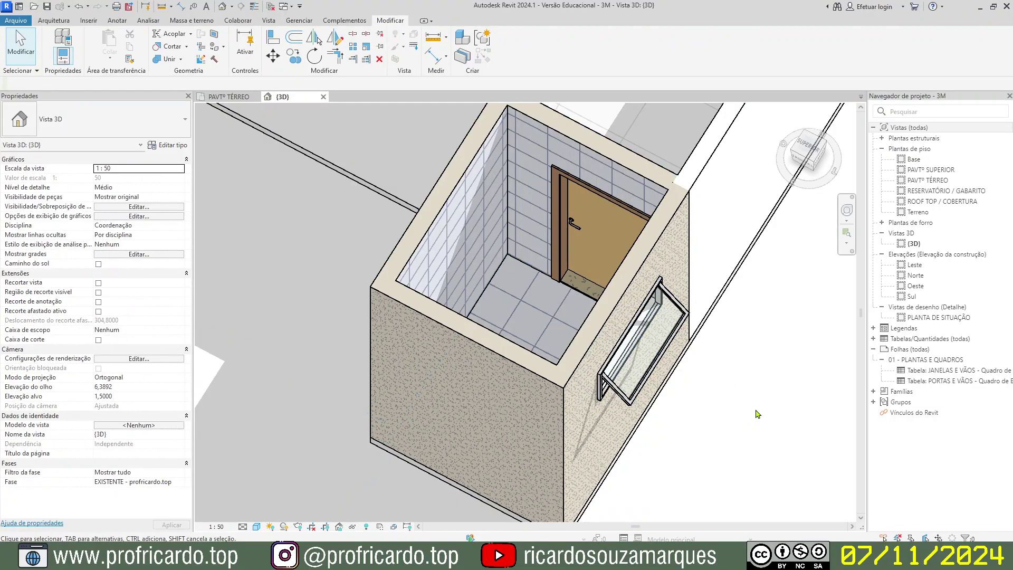
{"action": "middle_click_drag", "start_coordinate": [748, 426], "coordinate": [589, 369], "text": "shift"}
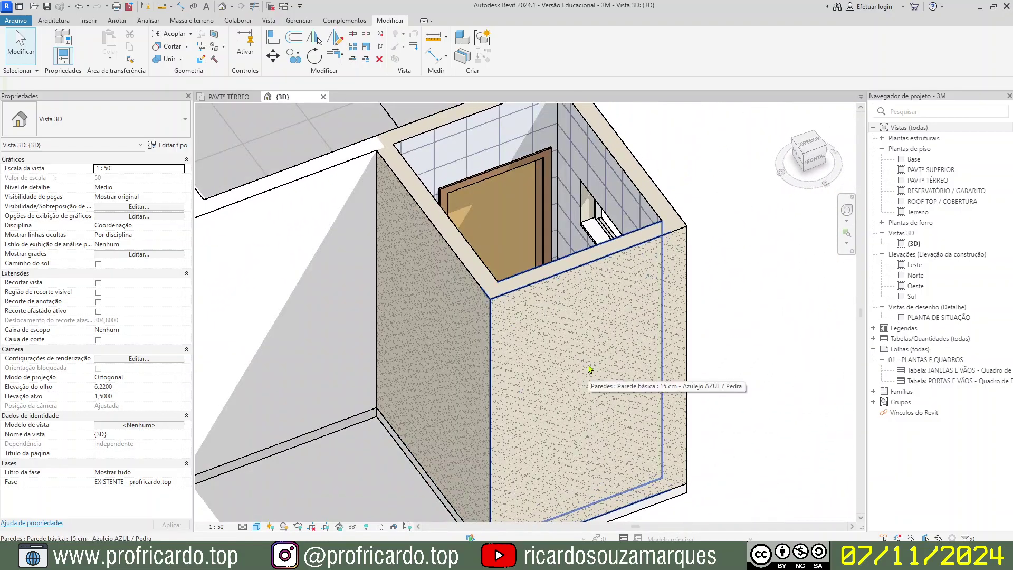
{"action": "middle_click", "coordinate": [590, 368]}
{"action": "middle_click", "coordinate": [589, 369]}
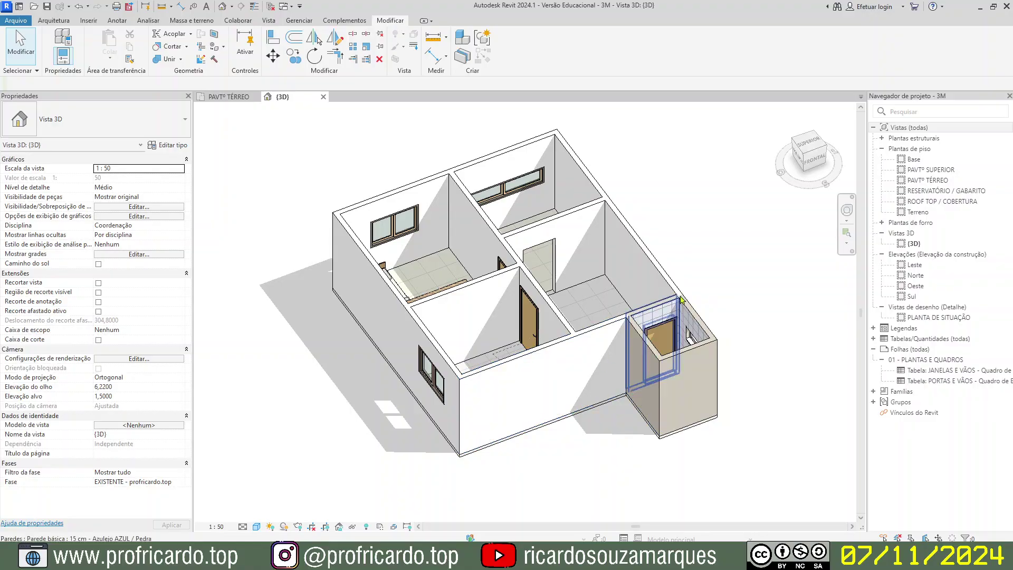
{"action": "left_click", "coordinate": [804, 156]}
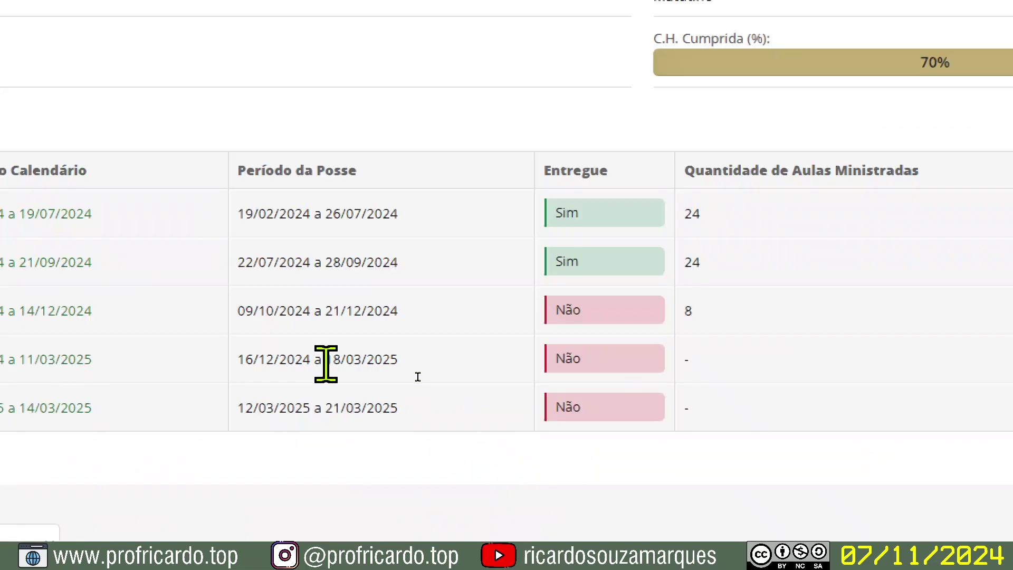
Review the stage dates and the Etapa 3 section in the academic web portal, and return to the Revit project.
{"action": "scroll", "coordinate": [325, 364], "scroll_direction": "down", "scroll_amount": 3}
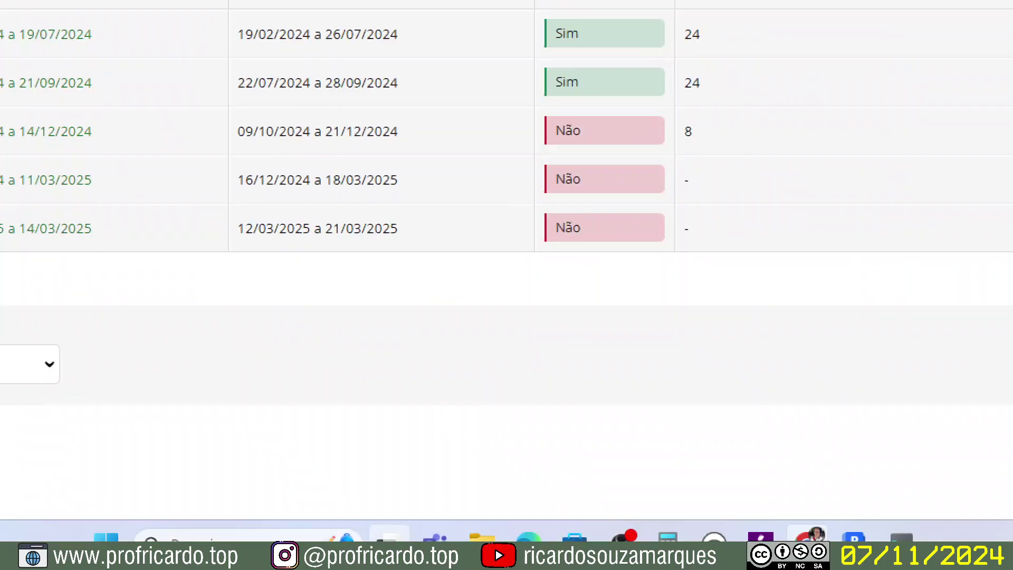
{"action": "scroll", "coordinate": [71, 47], "scroll_direction": "up", "scroll_amount": 5}
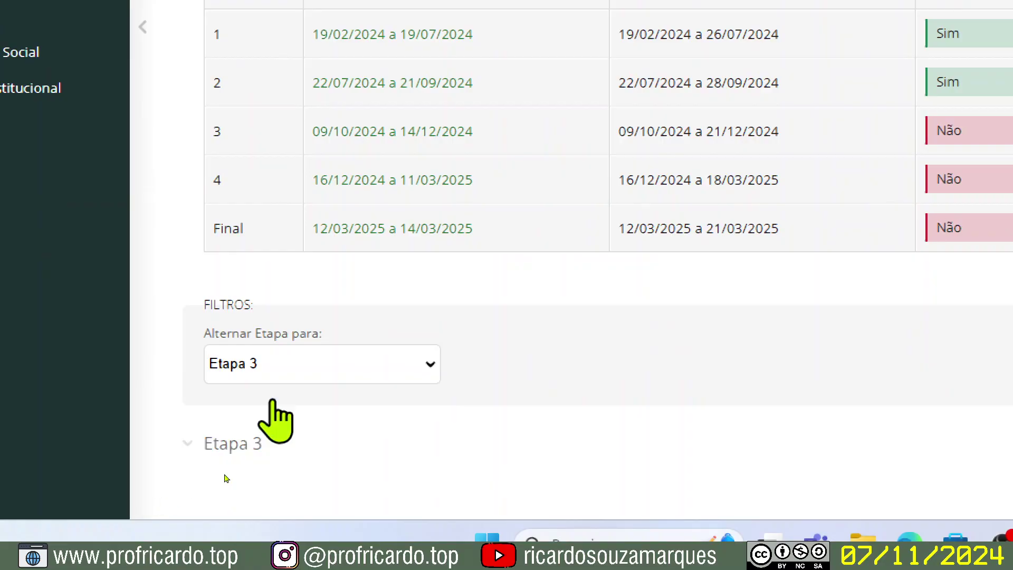
{"action": "left_click", "coordinate": [190, 443]}
{"action": "scroll", "coordinate": [500, 304], "scroll_direction": "down", "scroll_amount": 5}
{"action": "scroll", "coordinate": [499, 298], "scroll_direction": "up", "scroll_amount": 4}
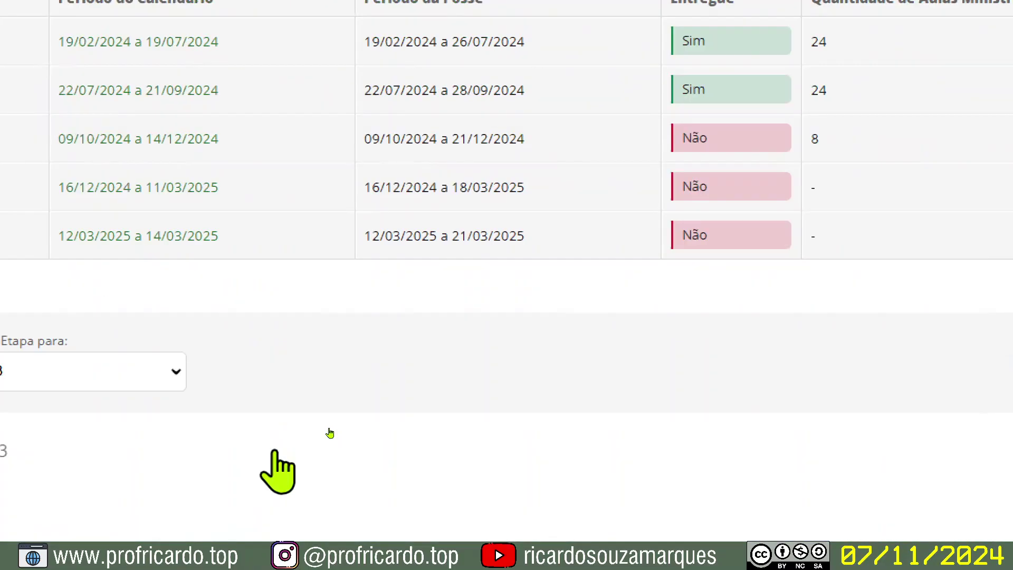
{"action": "key", "text": "alt+Tab"}
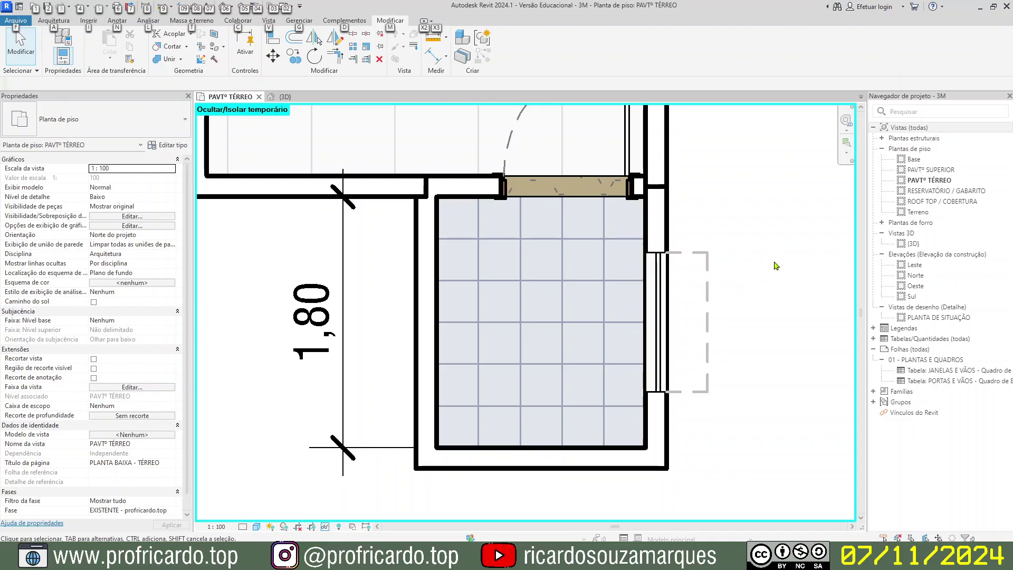
Examine the bathroom in the PAVTº TÉRREO plan, selecting its four walls together to review their shared properties, and clear the selection.
{"action": "scroll", "coordinate": [425, 190], "scroll_direction": "up", "scroll_amount": 3}
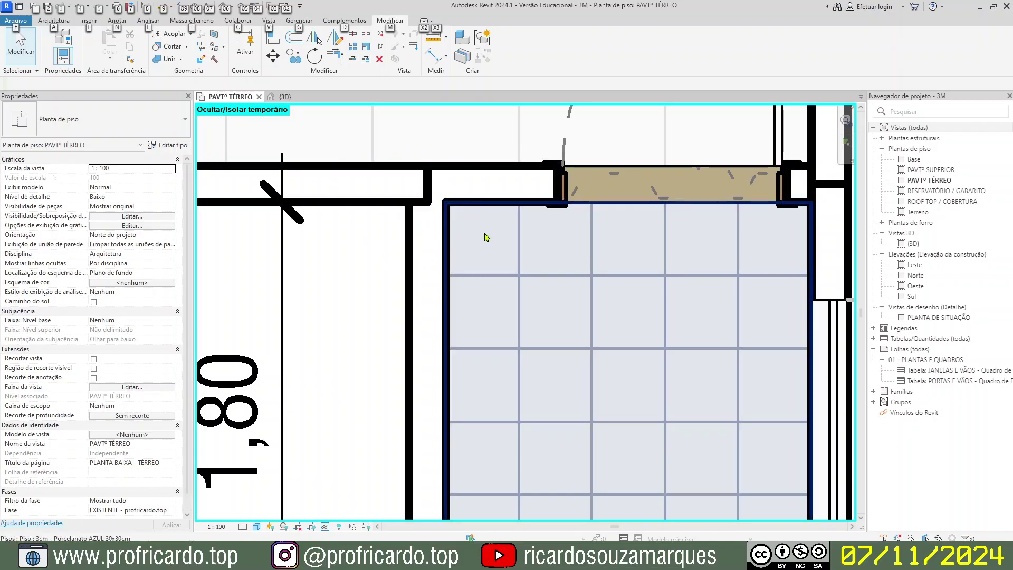
{"action": "middle_click_drag", "start_coordinate": [829, 219], "coordinate": [570, 243]}
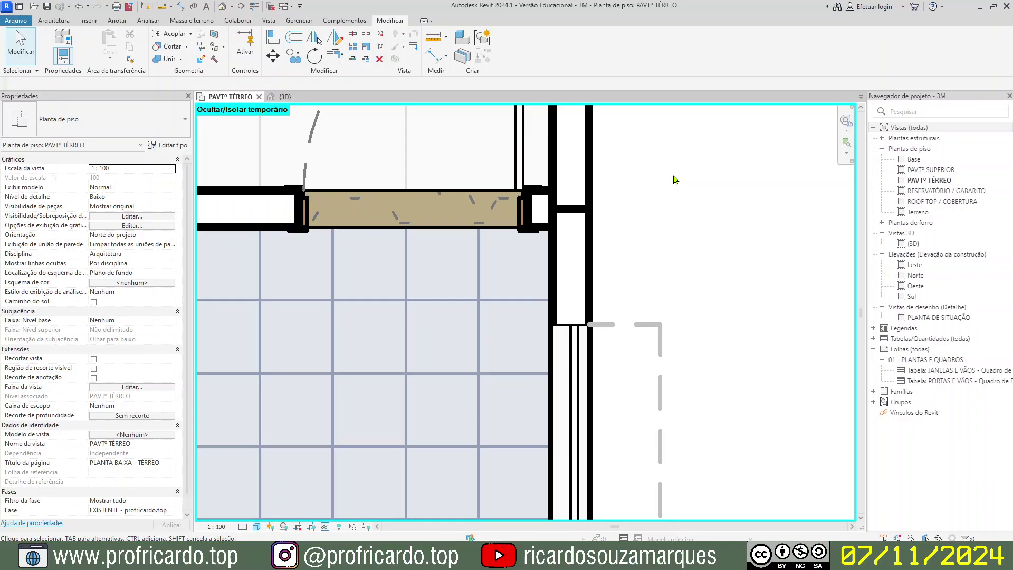
{"action": "scroll", "coordinate": [676, 180], "scroll_direction": "down", "scroll_amount": 3}
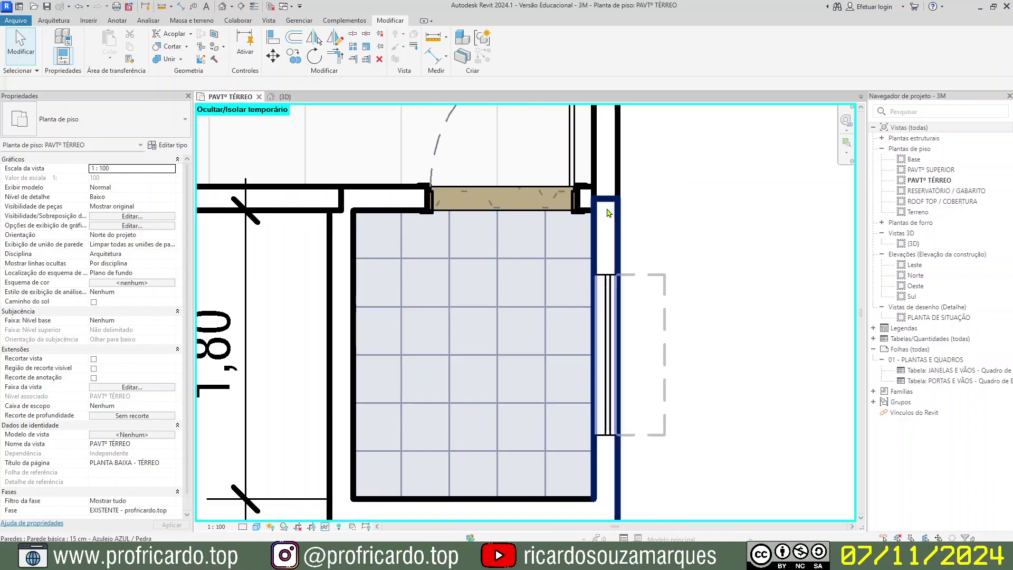
{"action": "middle_click_drag", "start_coordinate": [677, 211], "coordinate": [687, 200]}
{"action": "scroll", "coordinate": [687, 200], "scroll_direction": "down", "scroll_amount": 1}
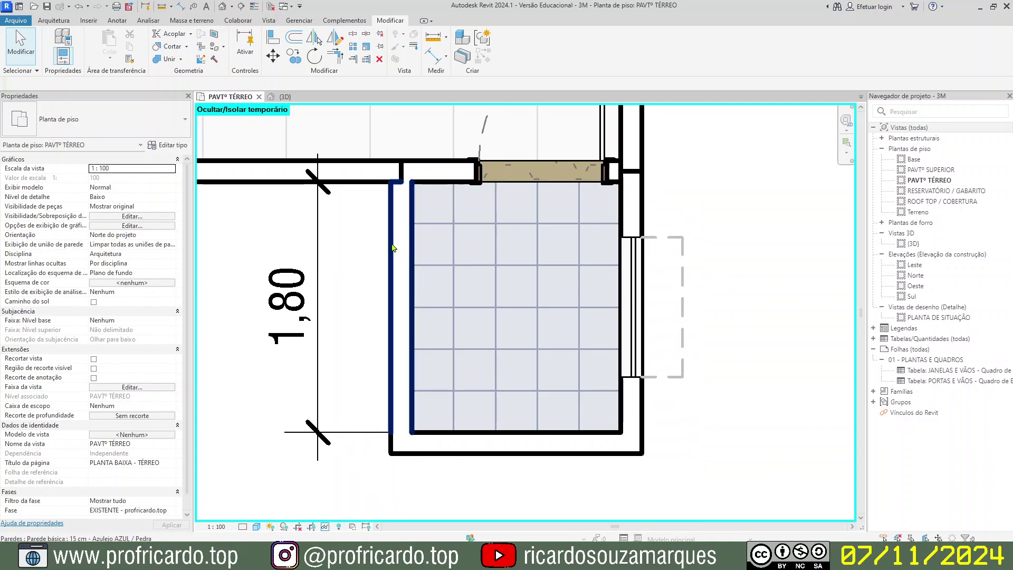
{"action": "left_click", "coordinate": [389, 262]}
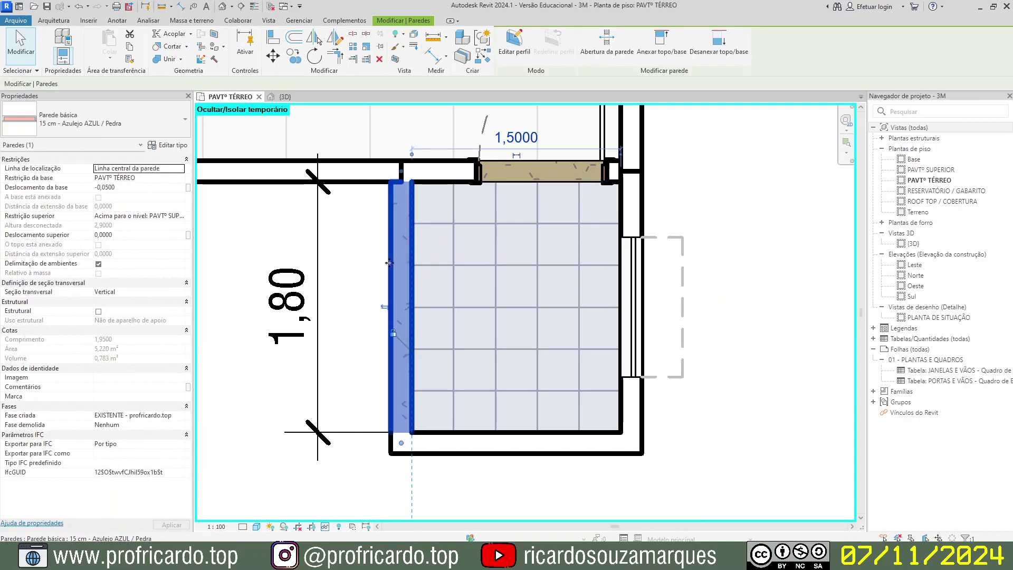
{"action": "left_click", "coordinate": [483, 456], "text": "ctrl"}
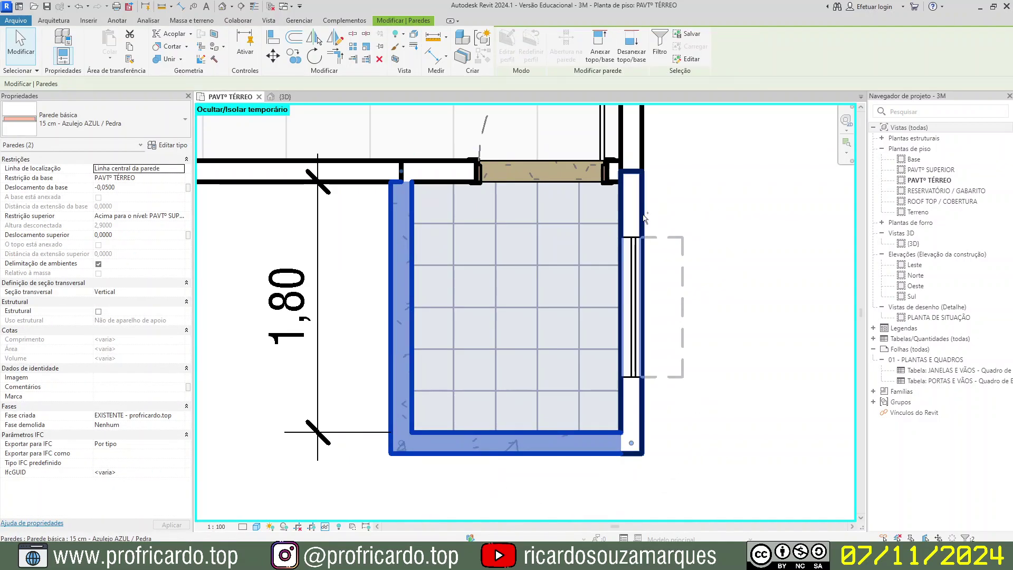
{"action": "left_click", "coordinate": [644, 218], "text": "ctrl"}
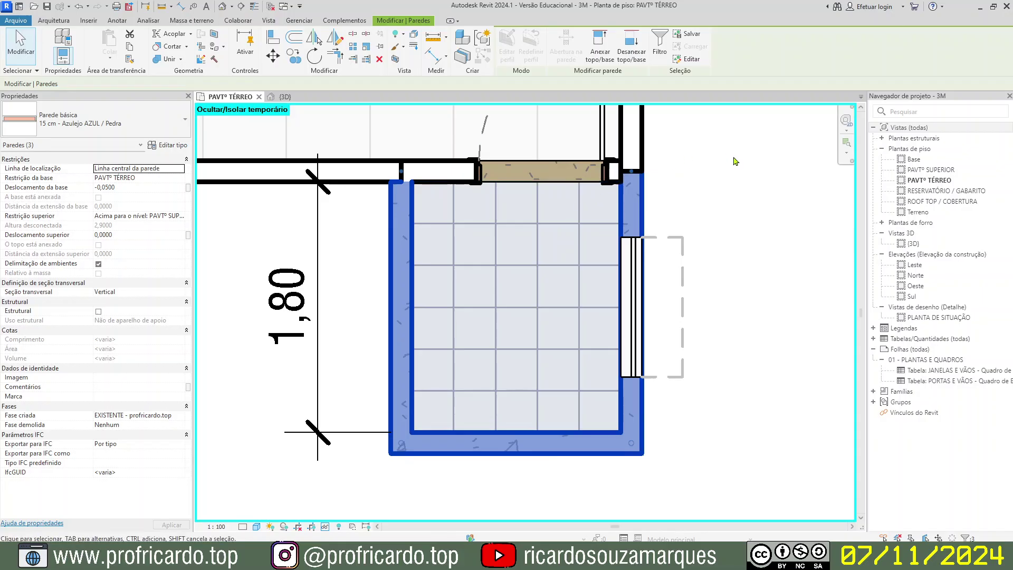
{"action": "left_click", "coordinate": [445, 183], "text": "ctrl"}
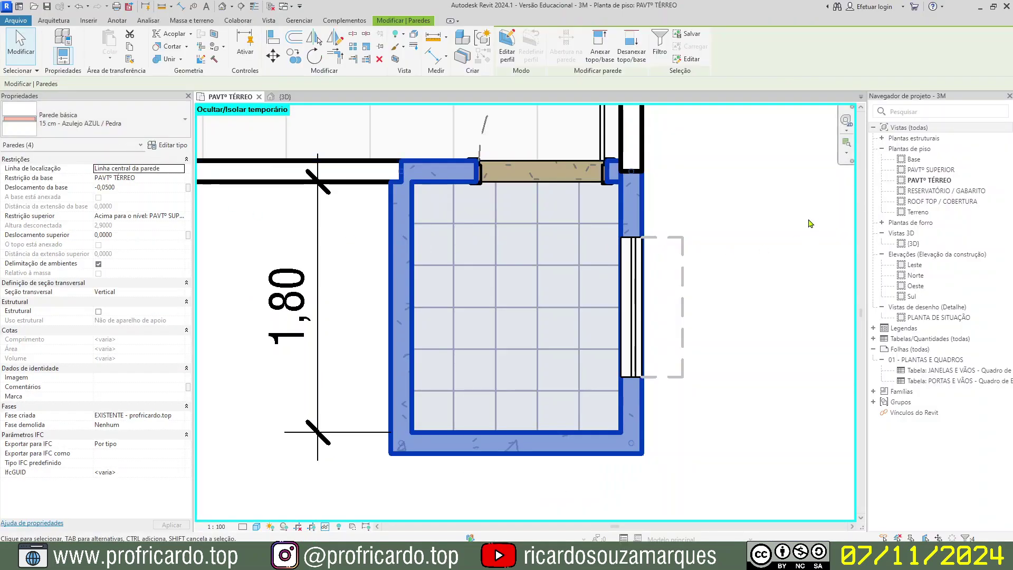
{"action": "left_click", "coordinate": [769, 208]}
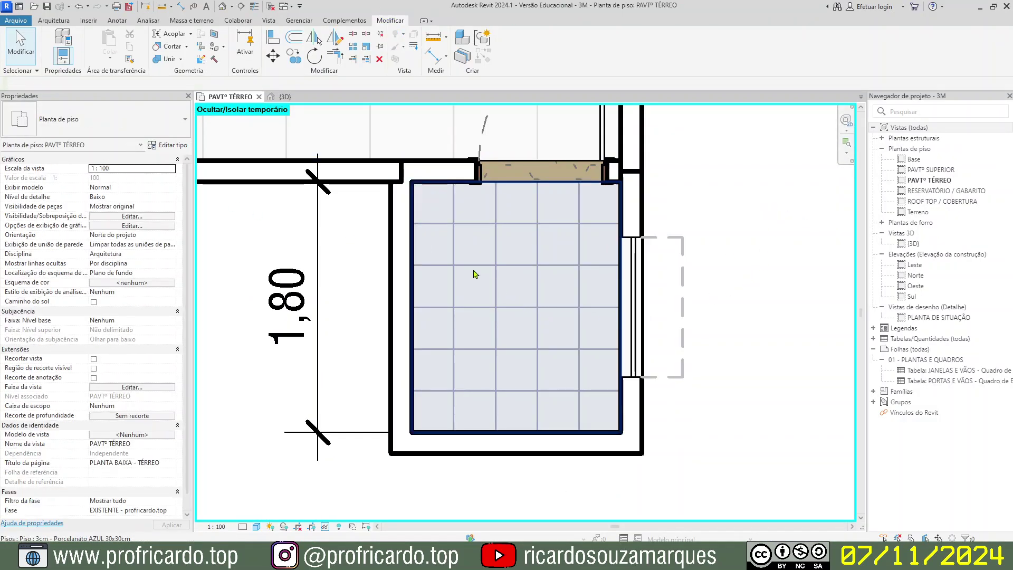
Select the bathroom's three walls other than the door wall to review their common properties, and clear the selection.
{"action": "left_click", "coordinate": [400, 316]}
{"action": "left_click", "coordinate": [479, 452], "text": "ctrl"}
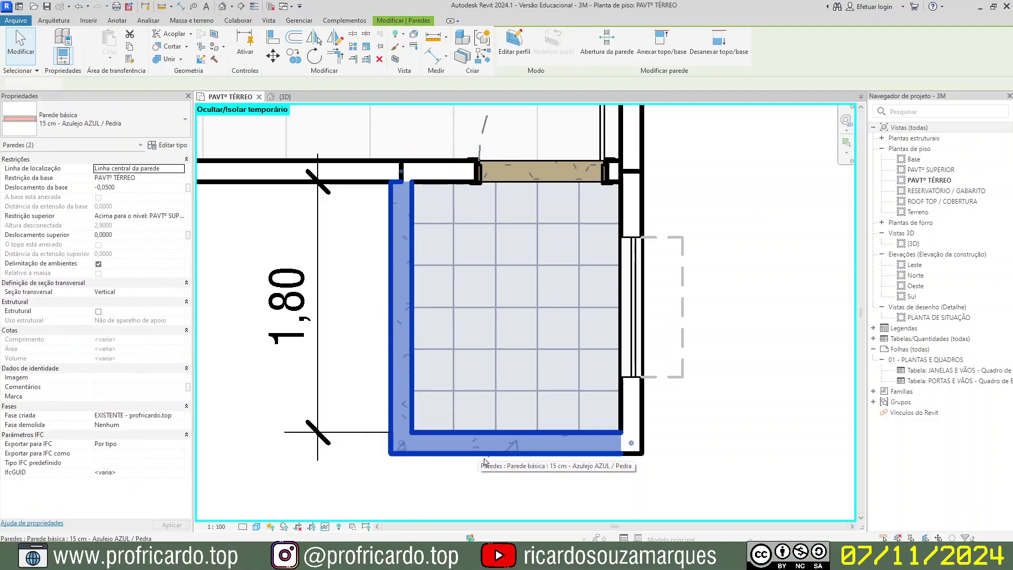
{"action": "left_click", "coordinate": [636, 211], "text": "ctrl"}
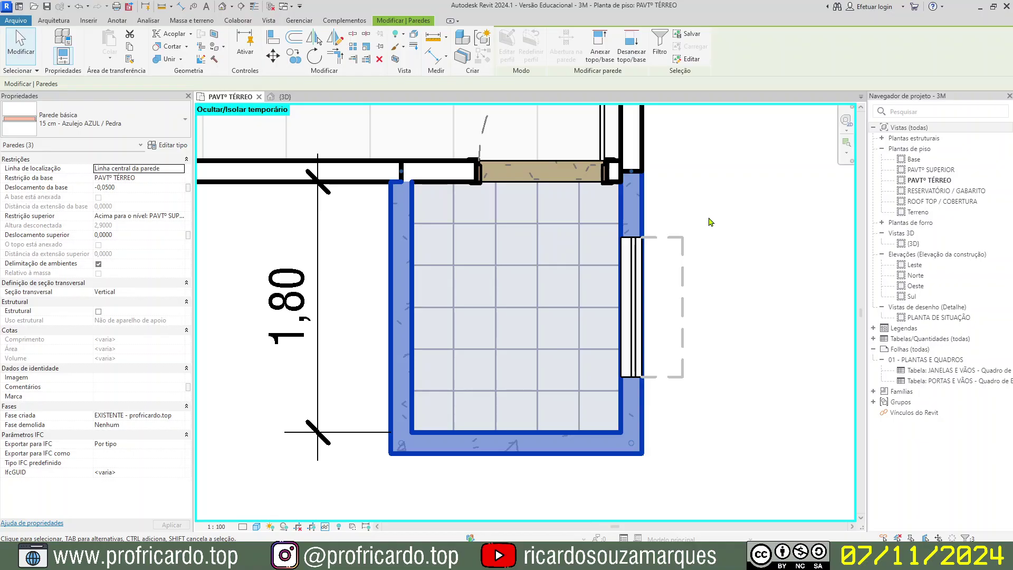
{"action": "key", "text": "Escape"}
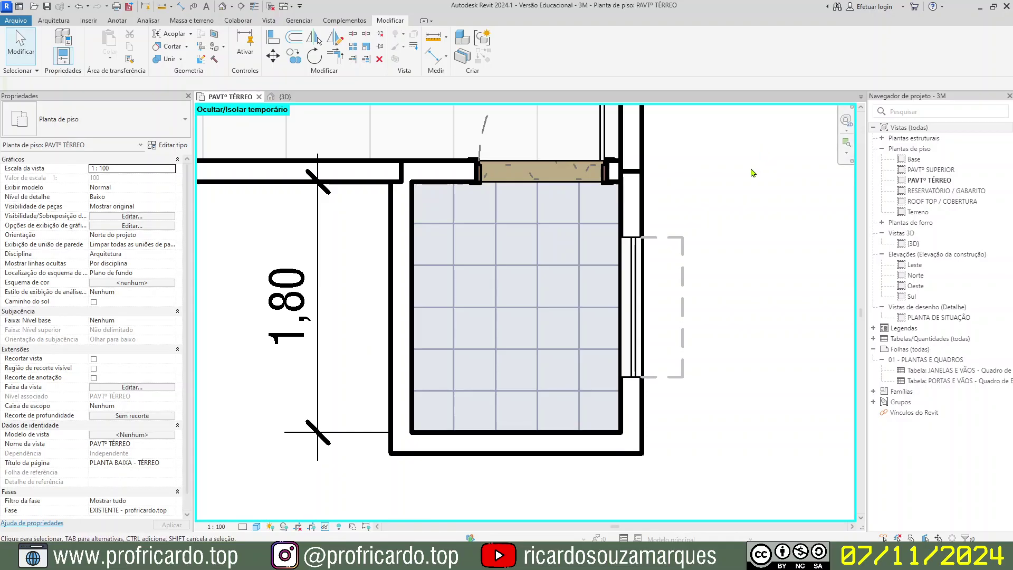
{"action": "key", "text": "alt"}
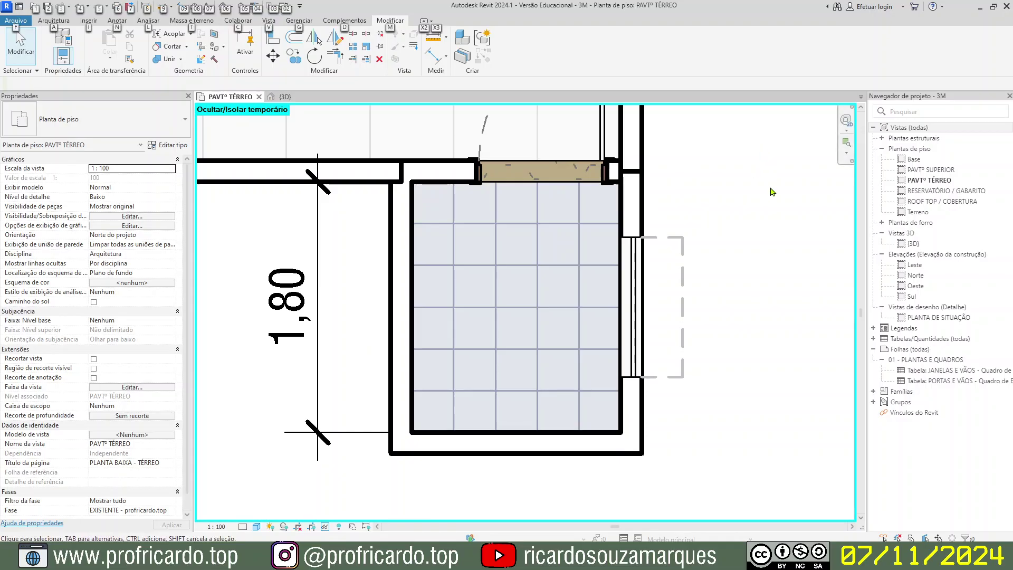
Set the location line of the bathroom wall opposite the door to Face de acabamento: Interna.
{"action": "left_click", "coordinate": [606, 444]}
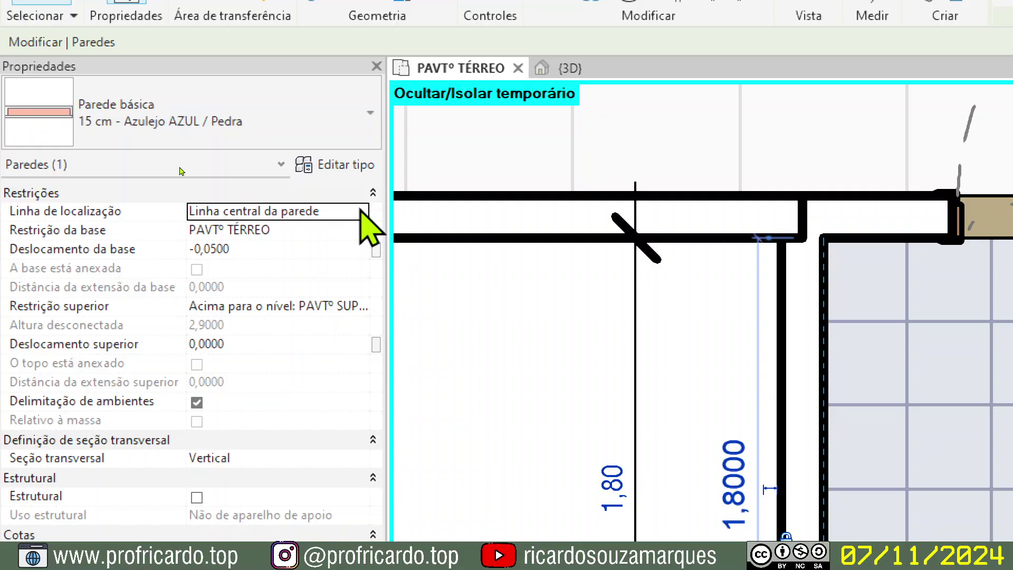
{"action": "left_click", "coordinate": [360, 209]}
{"action": "left_click", "coordinate": [361, 211]}
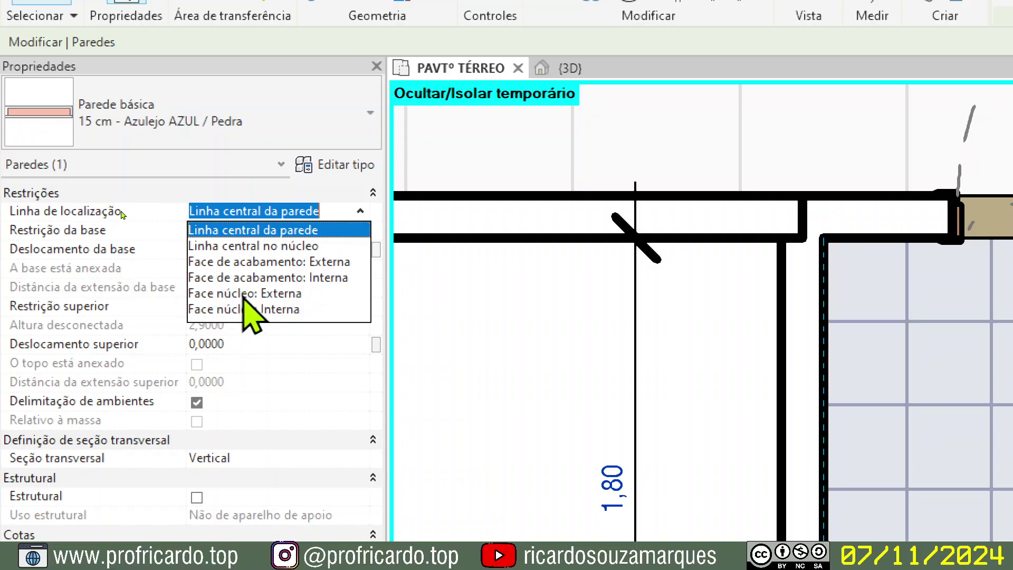
{"action": "left_click", "coordinate": [332, 279]}
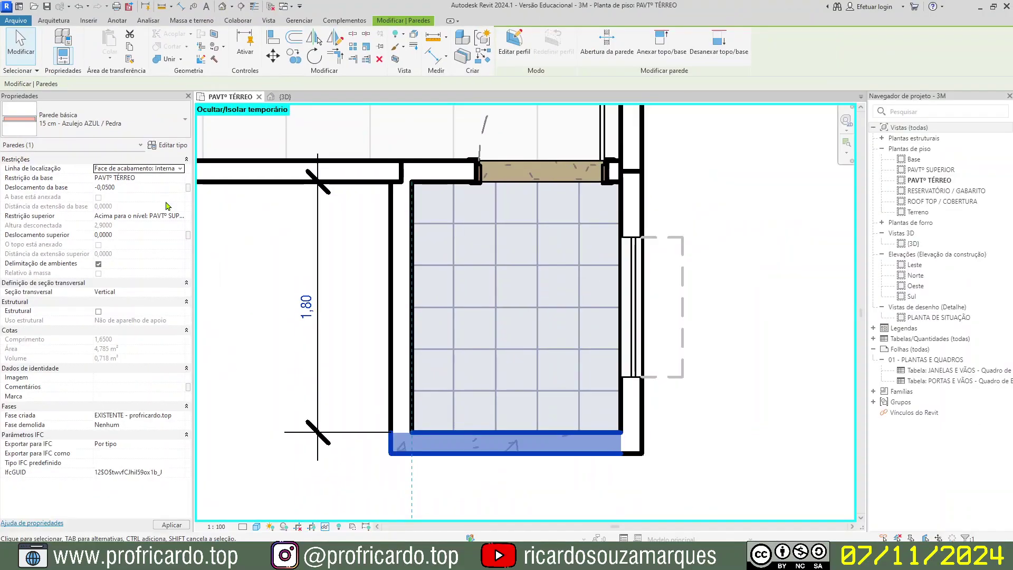
Select both side walls together with the wall opposite the door and set their location line to Face de acabamento: Interna.
{"action": "left_click", "coordinate": [393, 300]}
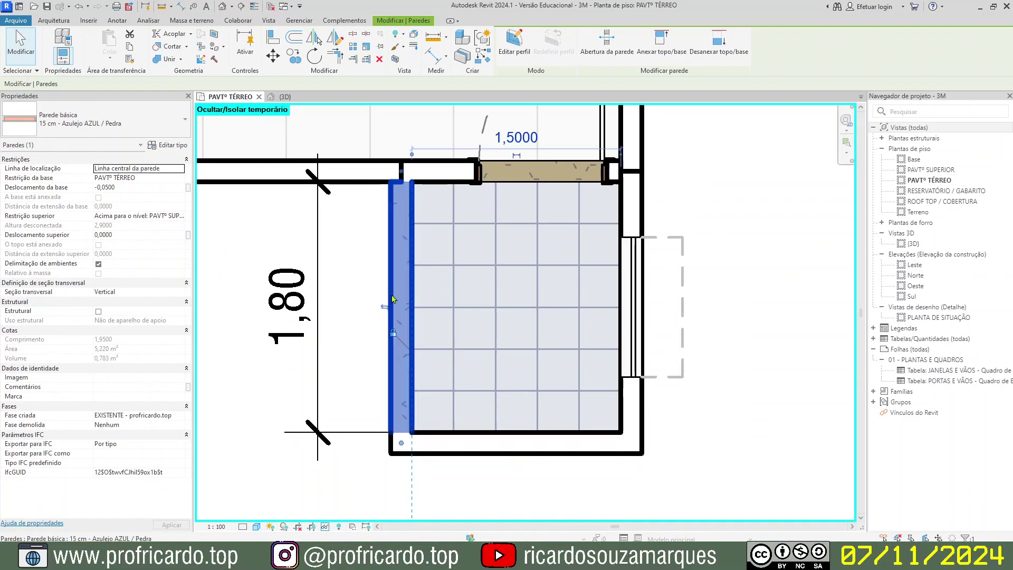
{"action": "left_click", "coordinate": [633, 419], "text": "ctrl"}
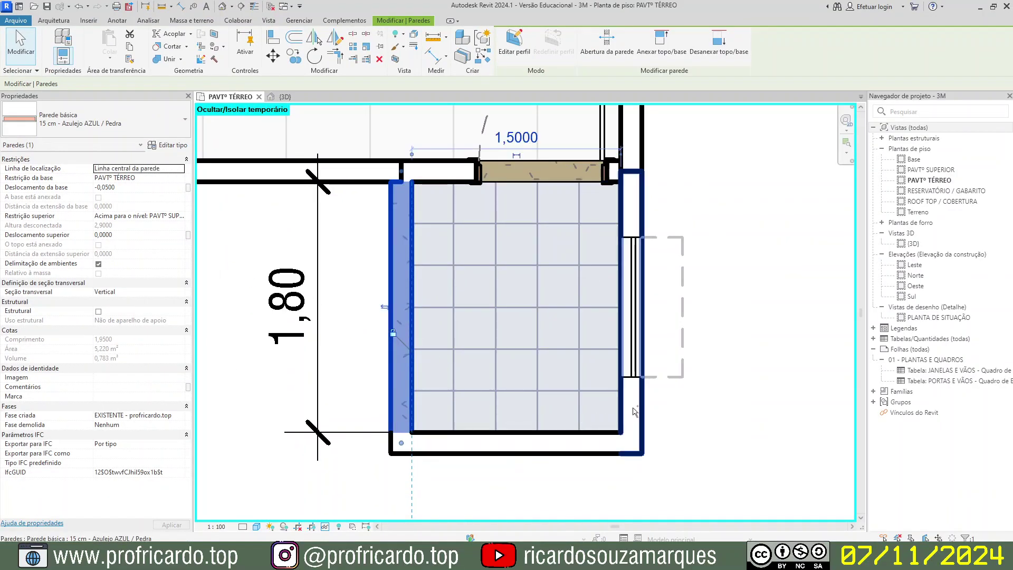
{"action": "left_click", "coordinate": [588, 446], "text": "ctrl"}
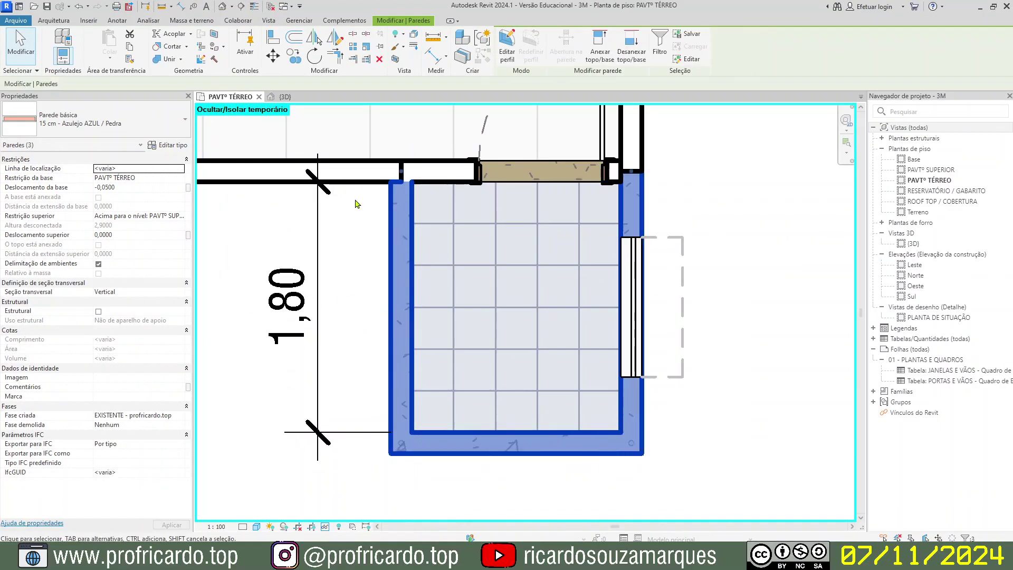
{"action": "left_click", "coordinate": [180, 169]}
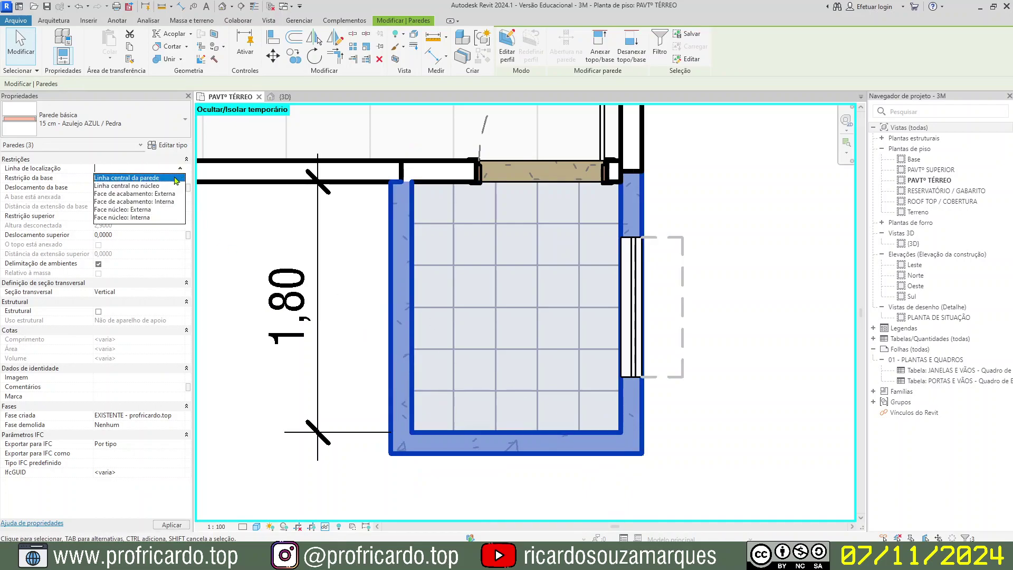
{"action": "left_click", "coordinate": [167, 202]}
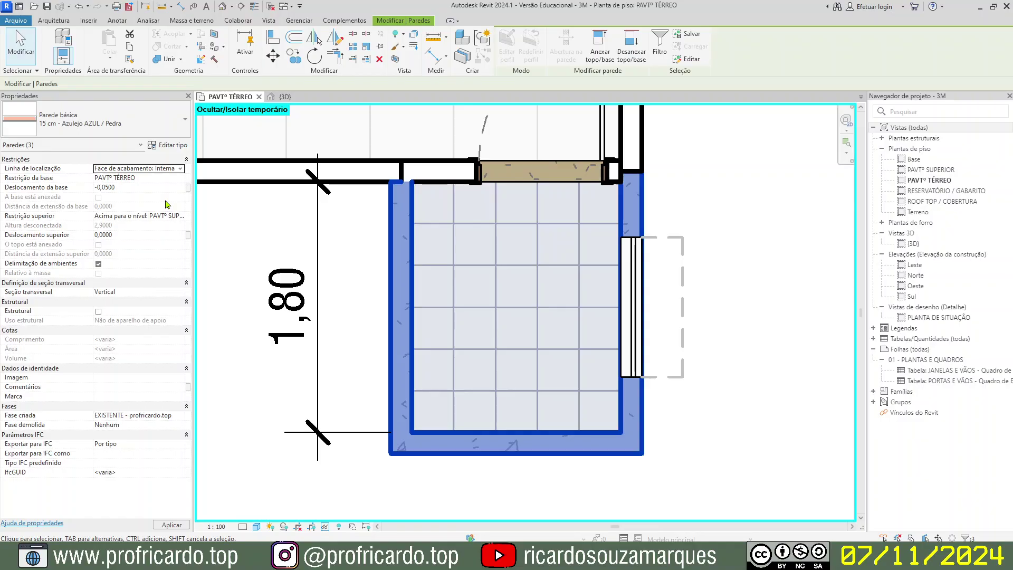
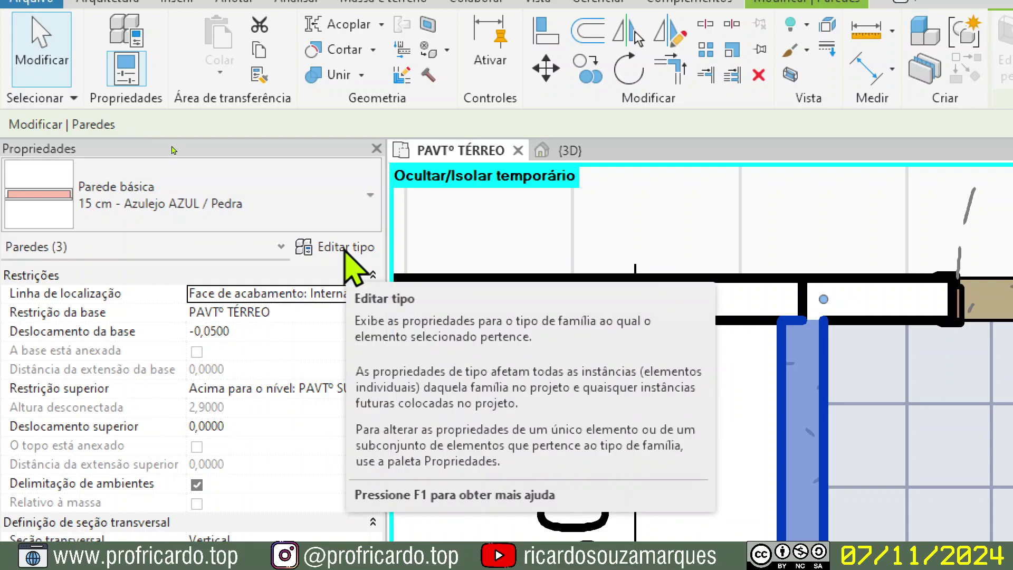
{"action": "left_click", "coordinate": [345, 251]}
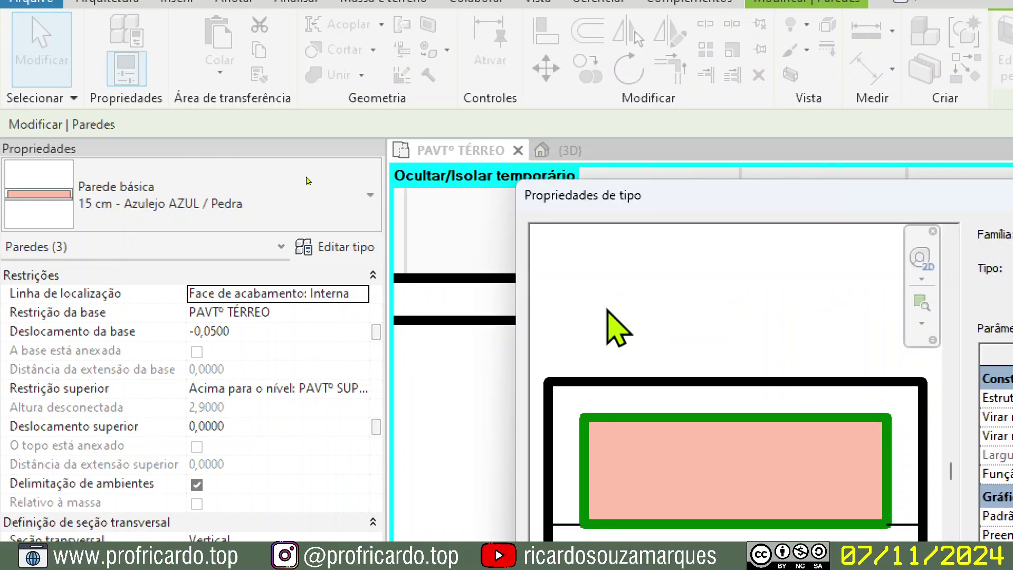
{"action": "key", "text": "Escape"}
{"action": "key", "text": "Escape"}
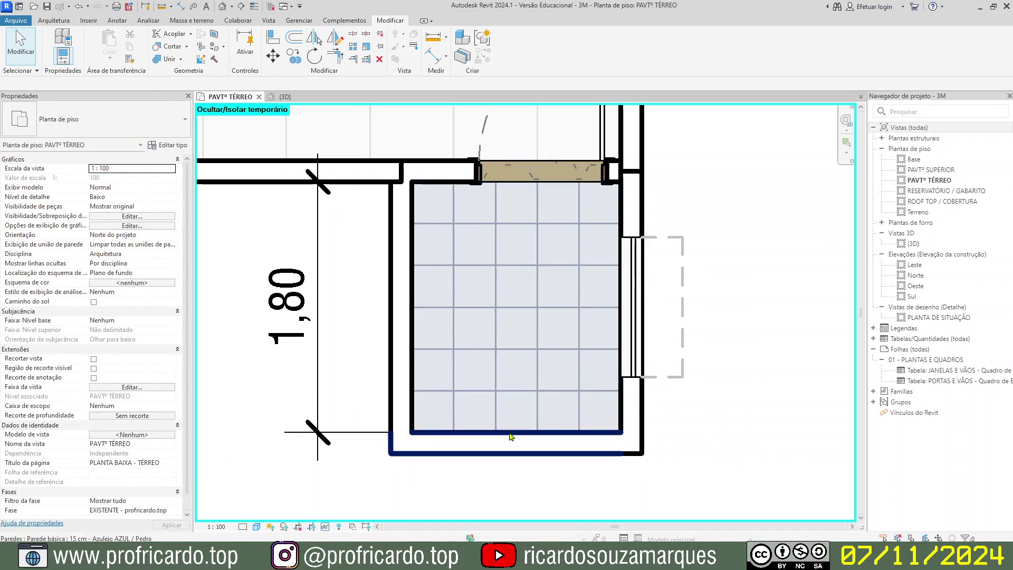
{"action": "left_click", "coordinate": [513, 455]}
{"action": "left_click", "coordinate": [399, 317], "text": "ctrl"}
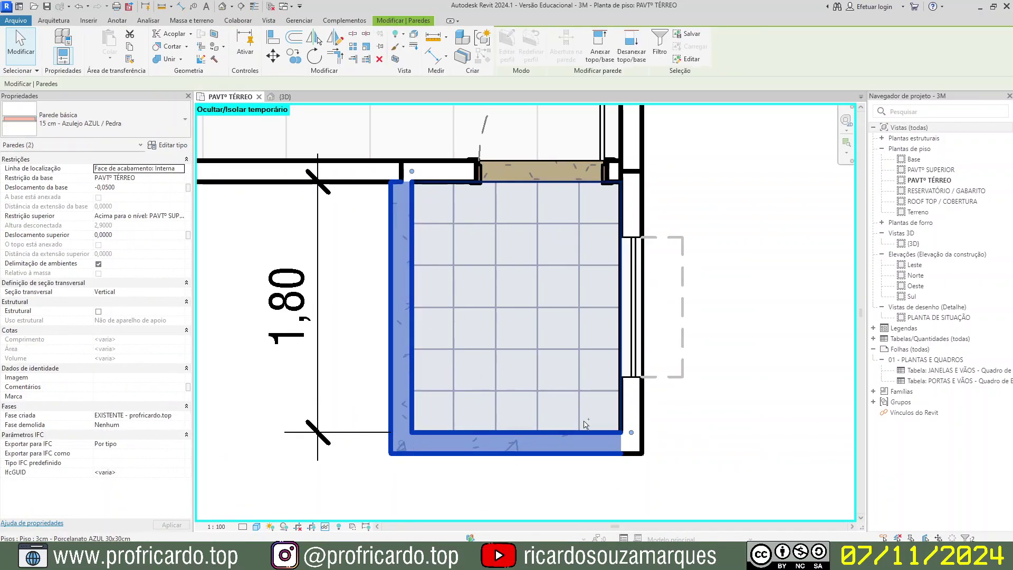
{"action": "left_click", "coordinate": [632, 415], "text": "ctrl"}
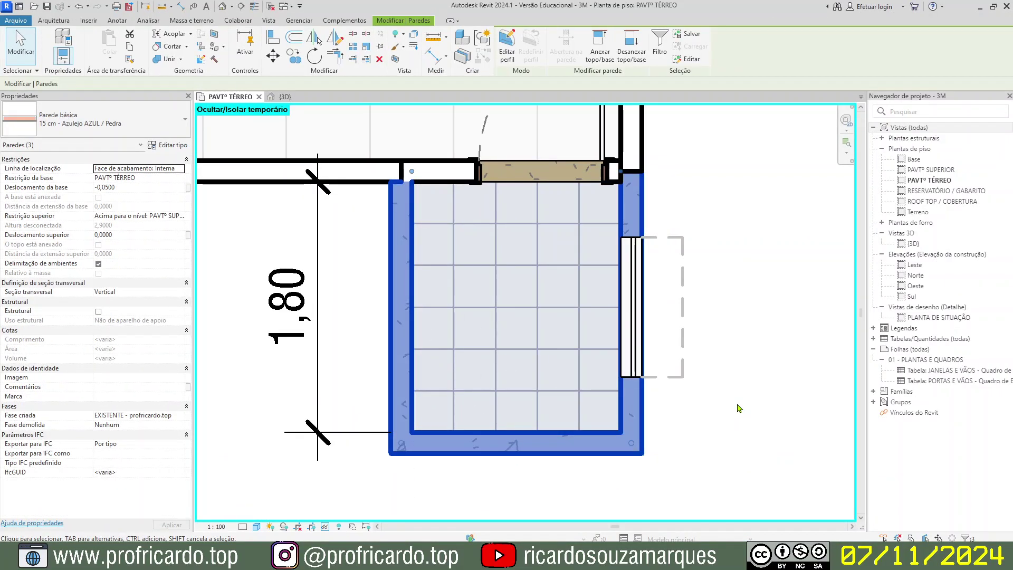
{"action": "left_click", "coordinate": [423, 508]}
Reselect the bathroom's three walls without the door wall and choose Face de acabamento: Interna again as their location line.
{"action": "left_click", "coordinate": [393, 305]}
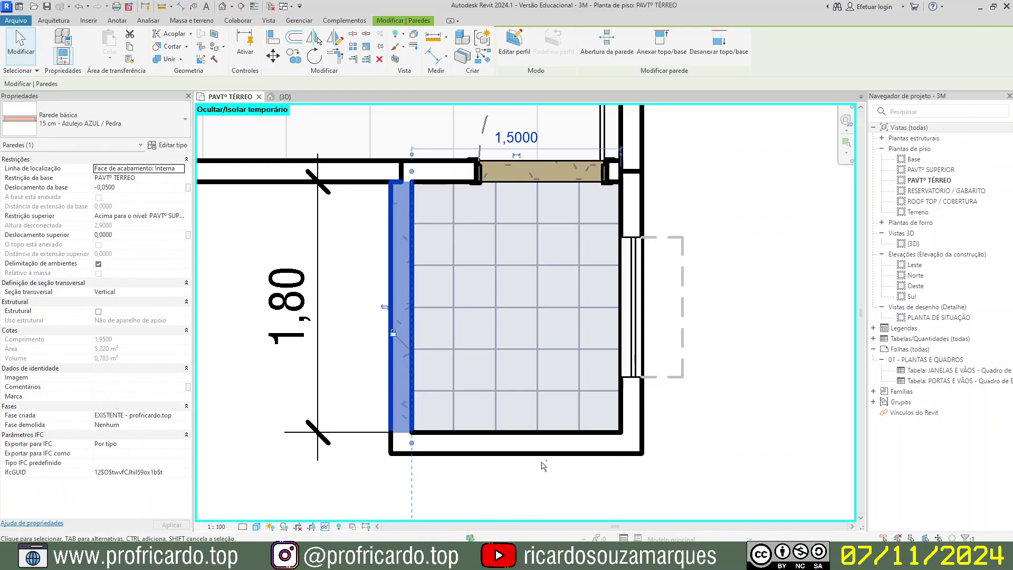
{"action": "left_click", "coordinate": [546, 446], "text": "ctrl"}
{"action": "left_click", "coordinate": [636, 200], "text": "ctrl"}
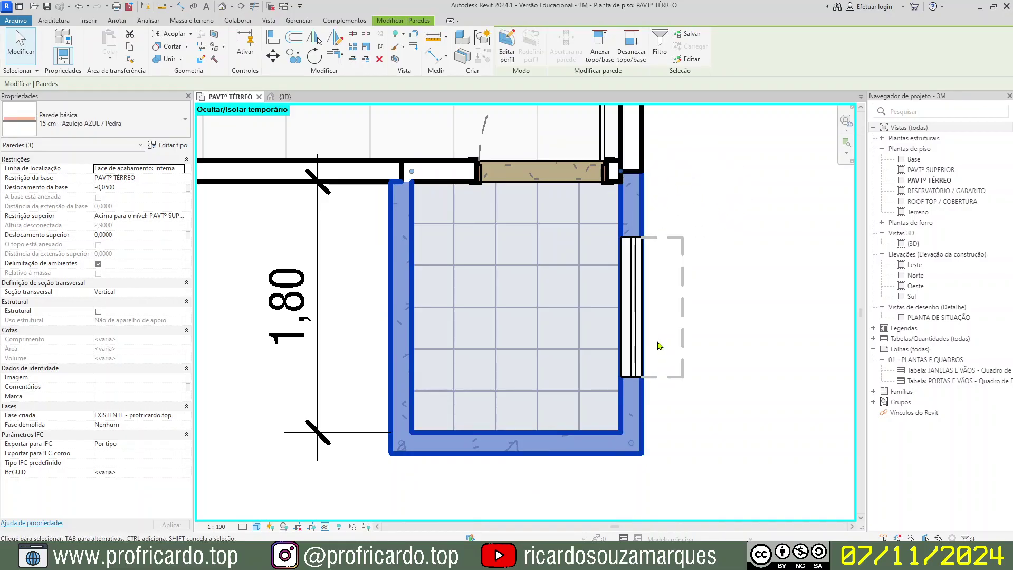
{"action": "key", "text": "ctrl"}
{"action": "key", "text": "ctrl"}
{"action": "key", "text": "ctrl"}
{"action": "key", "text": "ctrl"}
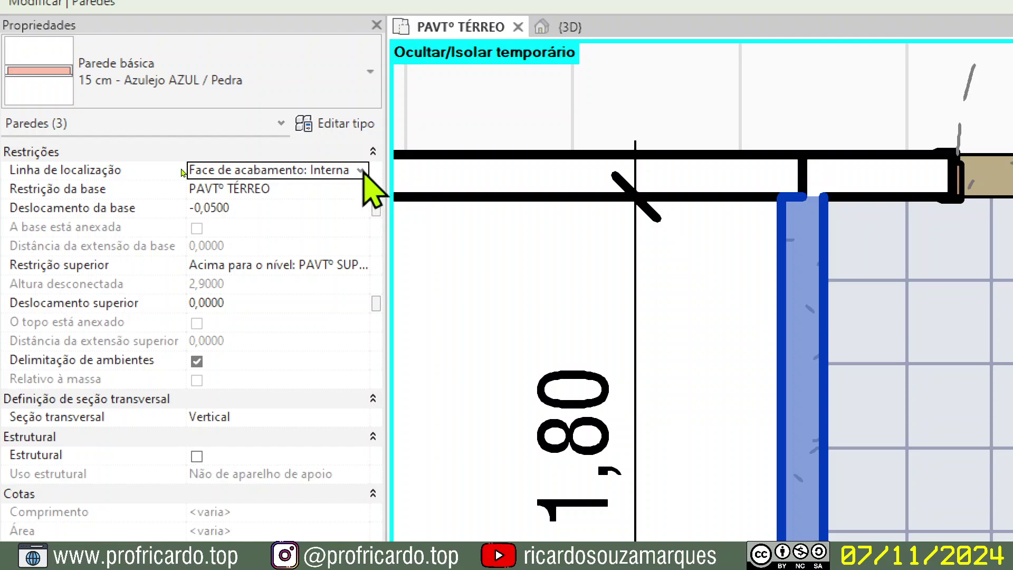
{"action": "left_click", "coordinate": [361, 171]}
{"action": "left_click", "coordinate": [338, 236]}
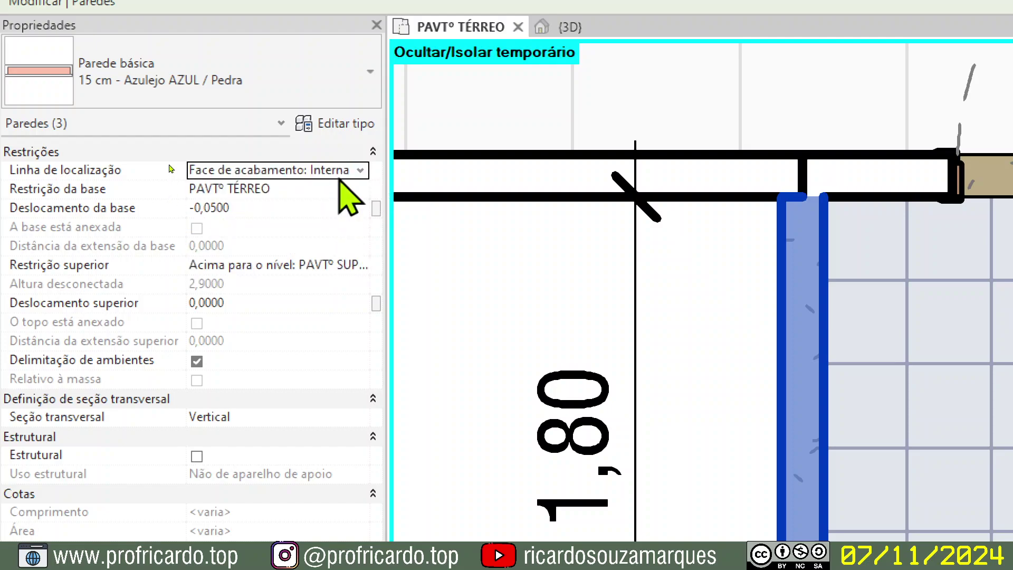
Duplicate the three bathroom walls' type under the name 20cm - Azulejo AZUL / Pedra.
{"action": "left_click", "coordinate": [341, 123]}
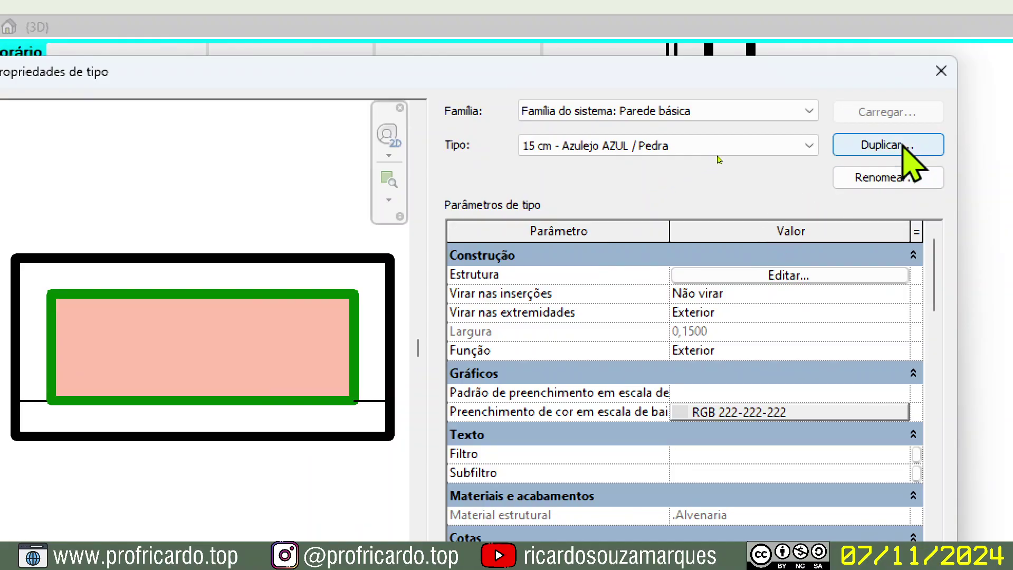
{"action": "left_click", "coordinate": [903, 148]}
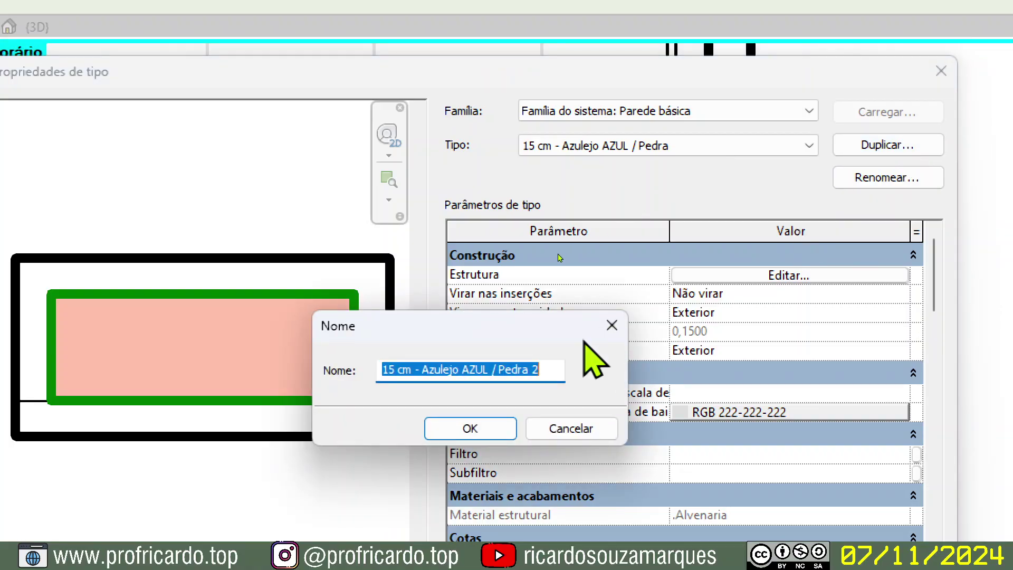
{"action": "key", "text": "End"}
{"action": "key", "text": "BackSpace"}
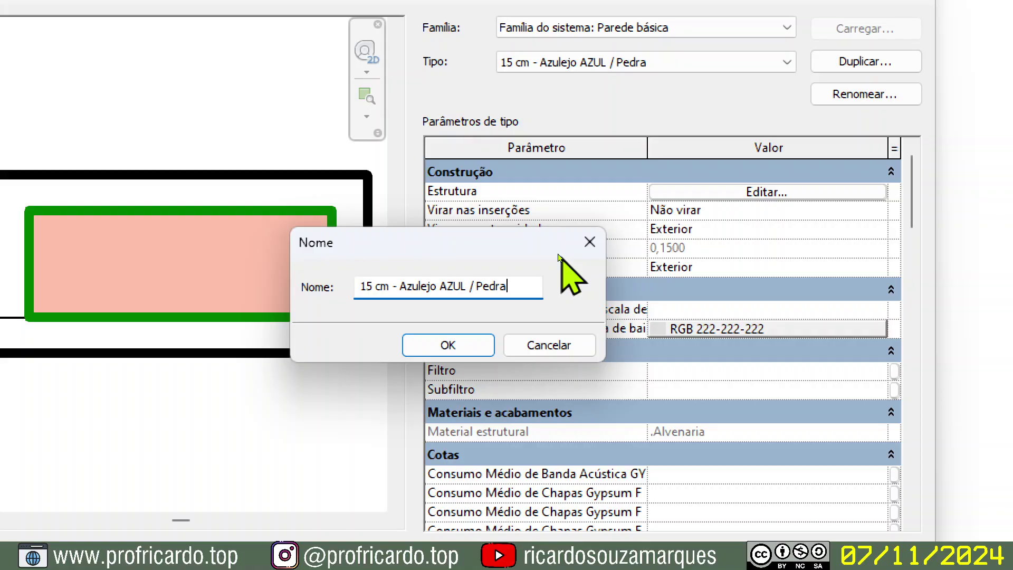
{"action": "key", "text": "Home"}
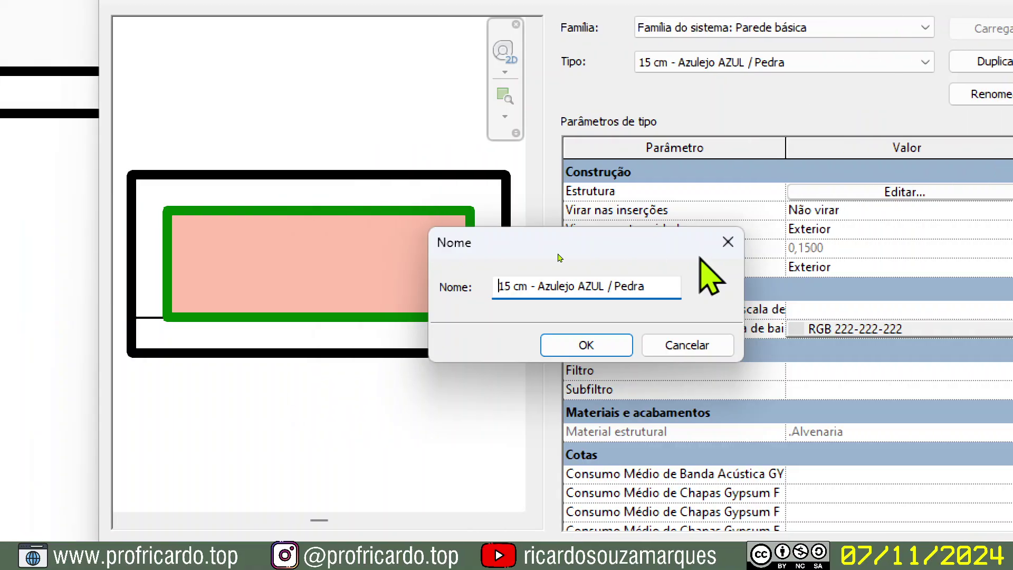
{"action": "key", "text": "shift+Right"}
{"action": "key", "text": "shift+Right"}
{"action": "type", "text": "20"}
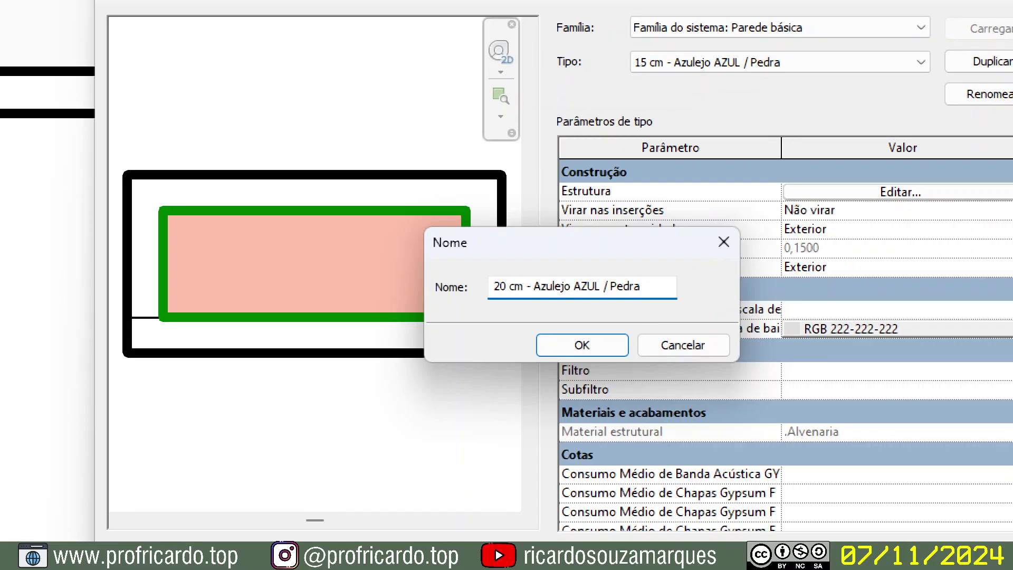
{"action": "key", "text": "Delete"}
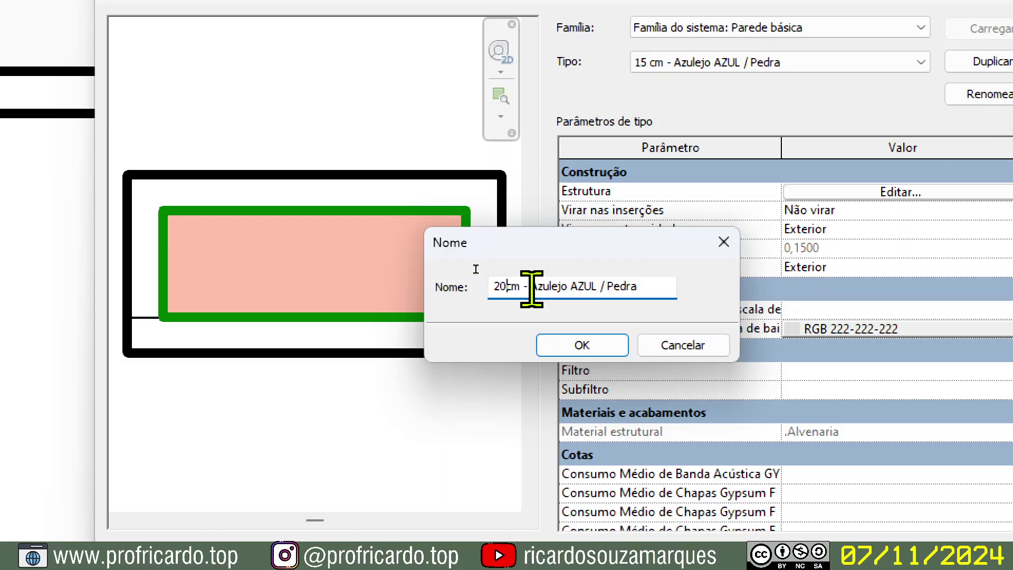
{"action": "left_click_drag", "start_coordinate": [494, 288], "coordinate": [647, 283]}
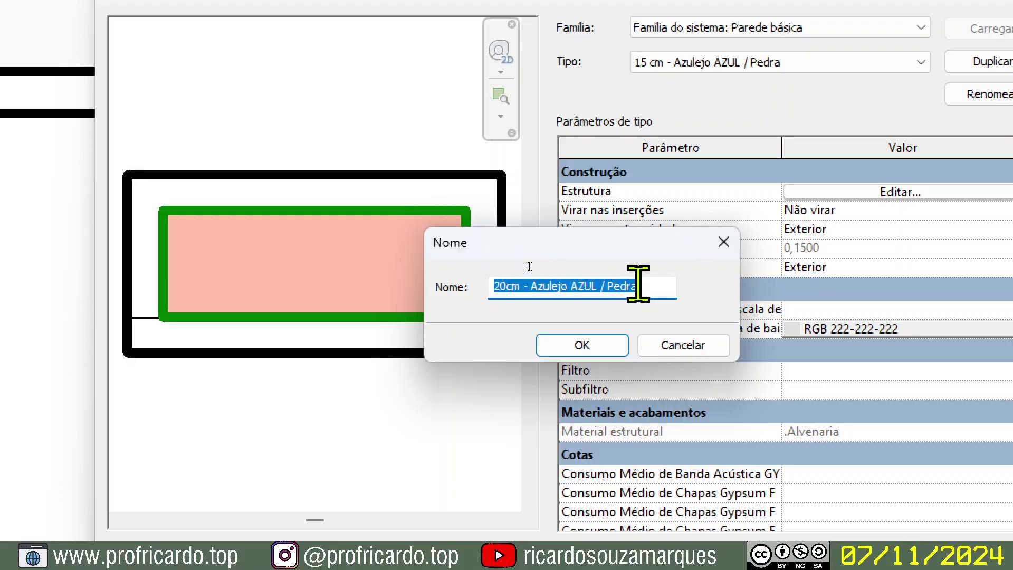
{"action": "left_click", "coordinate": [612, 351]}
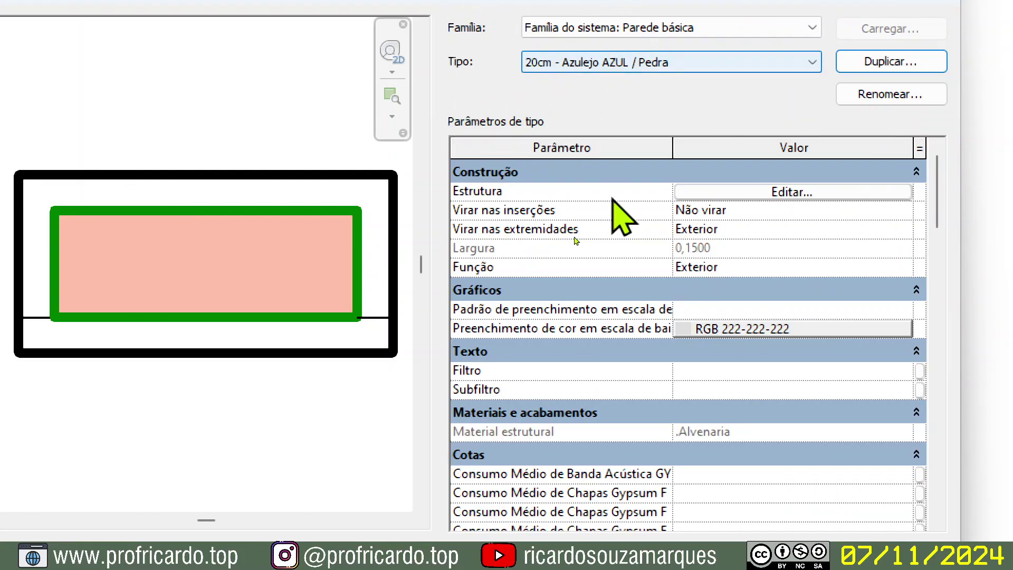
Open the new wall type's layer structure for editing and widen the Material column to show the full names.
{"action": "mouse_move", "coordinate": [480, 253]}
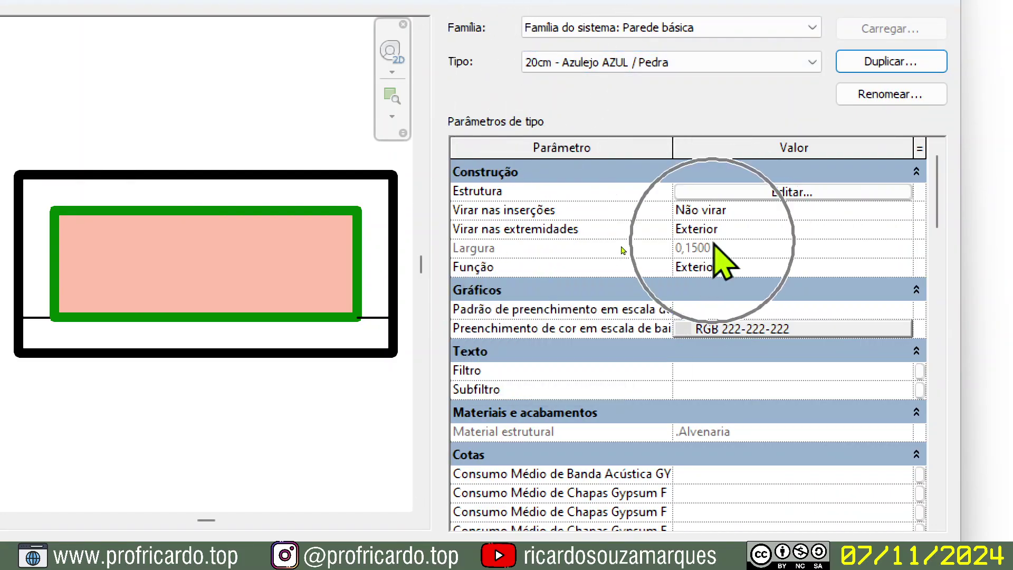
{"action": "left_click", "coordinate": [717, 193]}
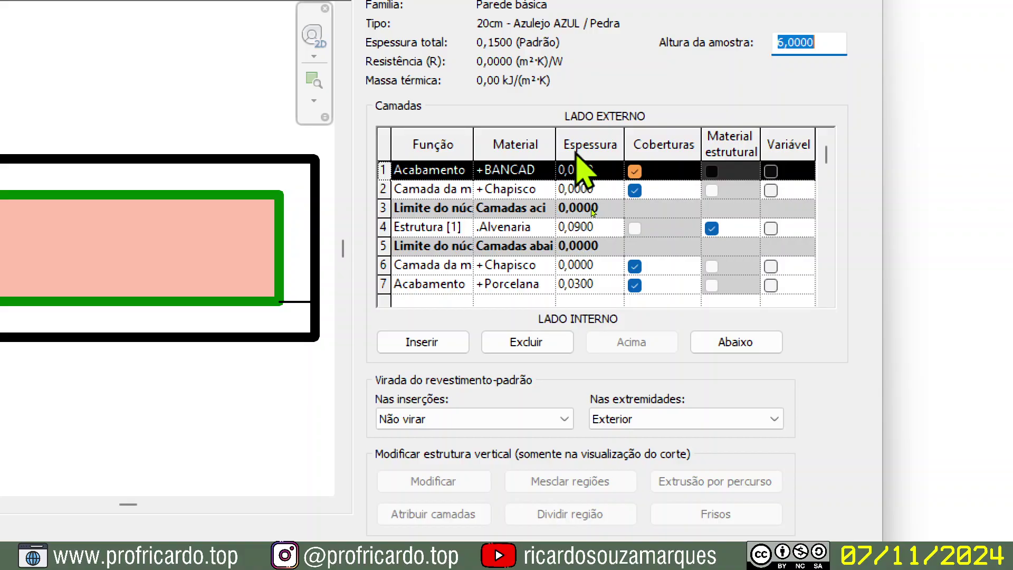
{"action": "left_click_drag", "start_coordinate": [556, 141], "coordinate": [611, 141]}
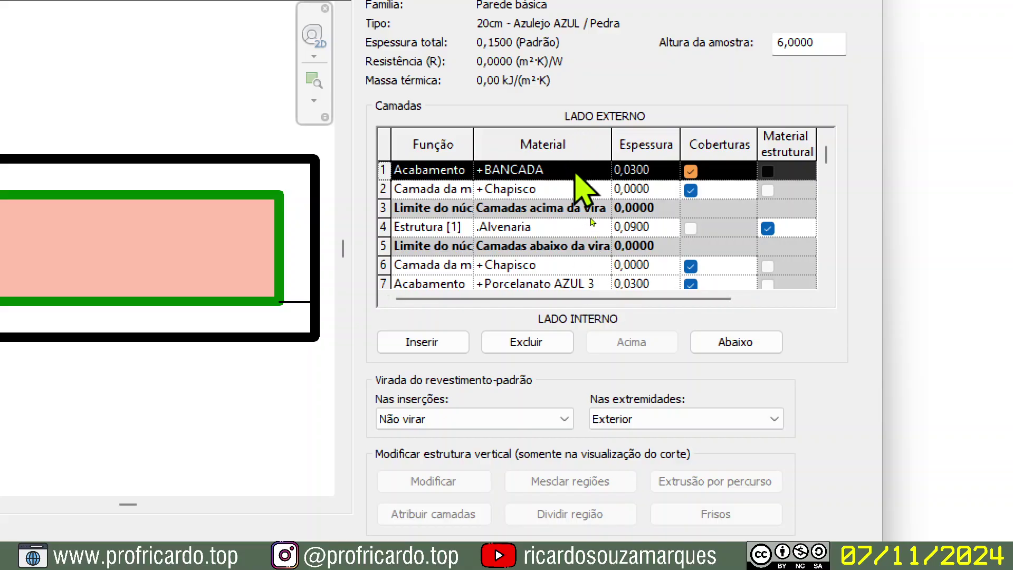
Examine the external finish layer's material in the material browser and close it without changing +BANCADA.
{"action": "left_click", "coordinate": [604, 170]}
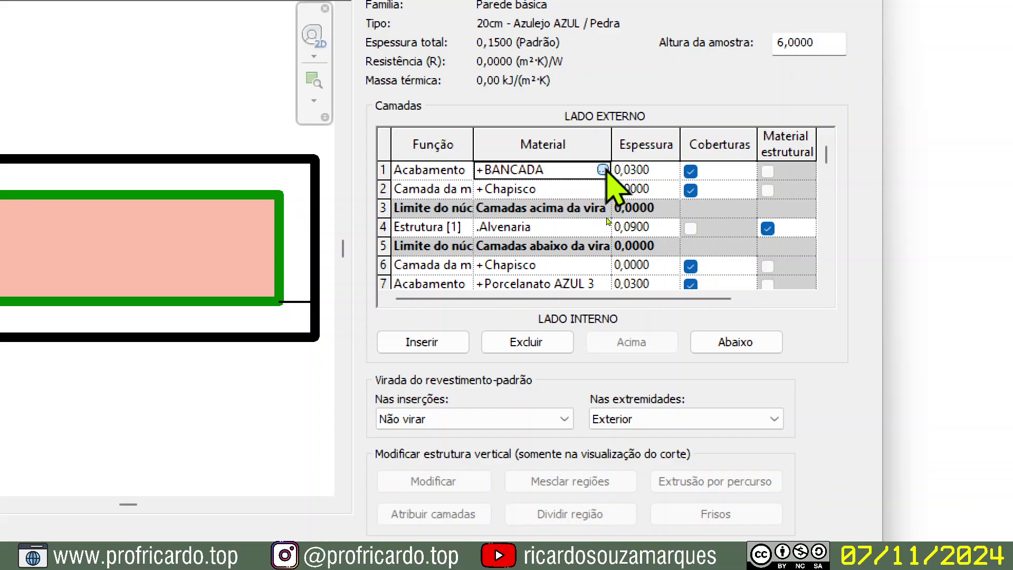
{"action": "left_click", "coordinate": [602, 169]}
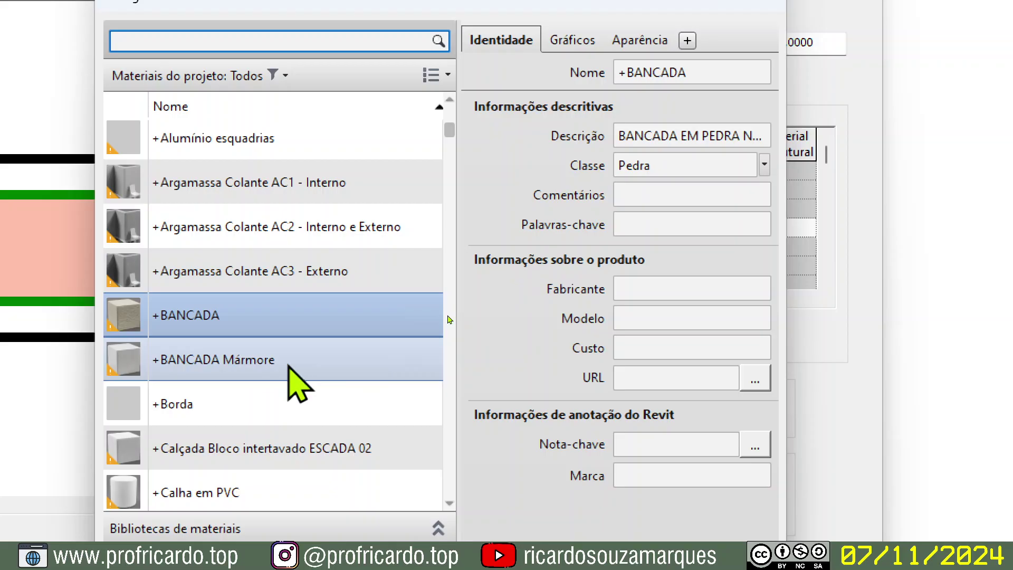
{"action": "scroll", "coordinate": [288, 366], "scroll_direction": "down", "scroll_amount": 1}
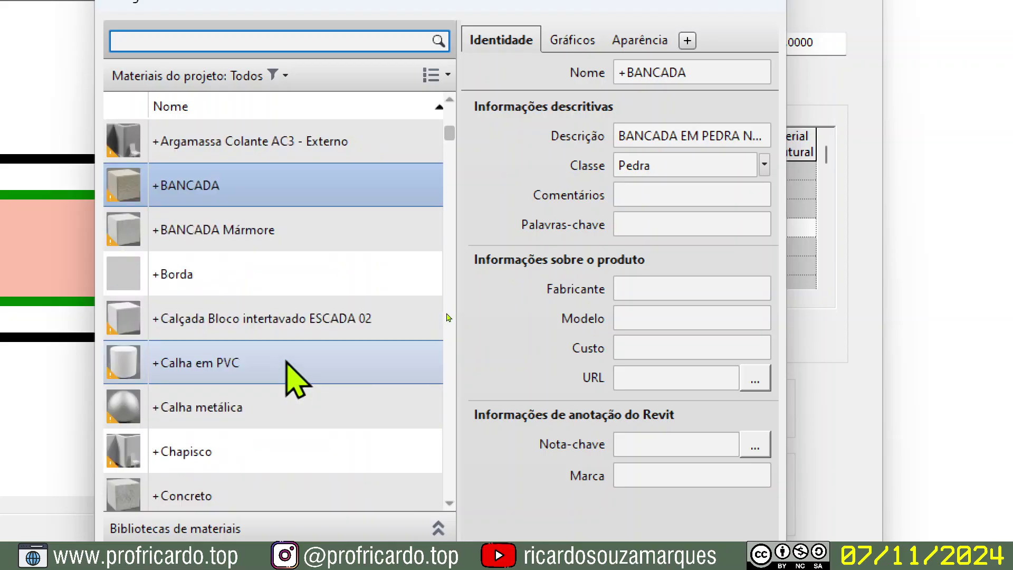
{"action": "scroll", "coordinate": [296, 377], "scroll_direction": "up", "scroll_amount": 1}
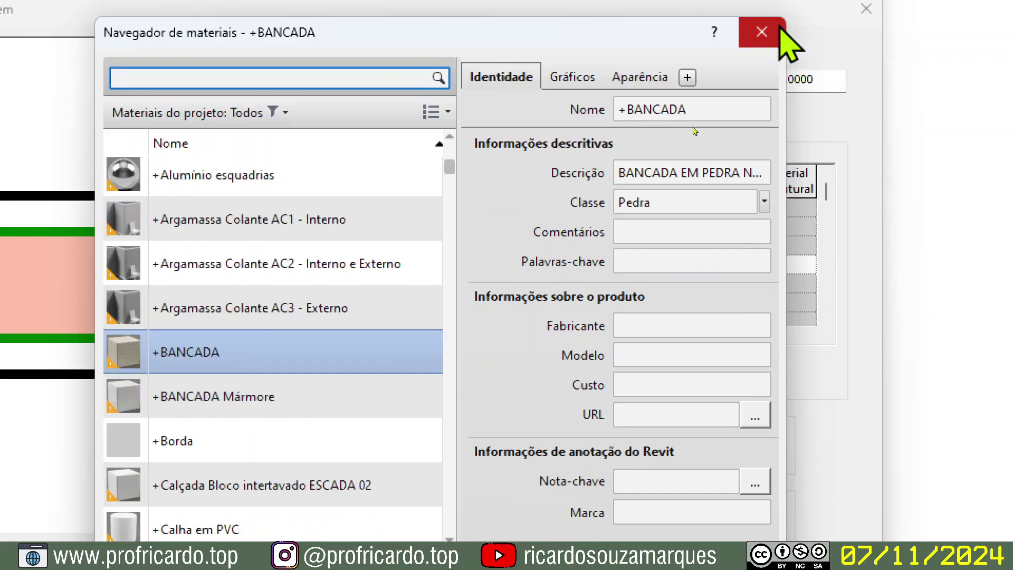
{"action": "left_click", "coordinate": [780, 31]}
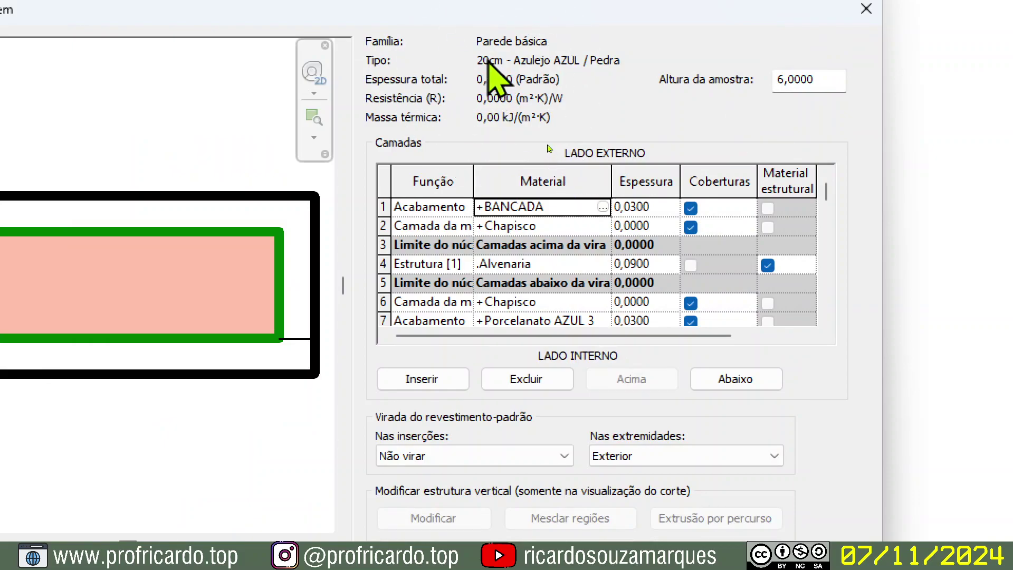
Set the thickness of the external +BANCADA finish layer to 0,0800.
{"action": "left_click", "coordinate": [645, 264]}
{"action": "left_click", "coordinate": [638, 211]}
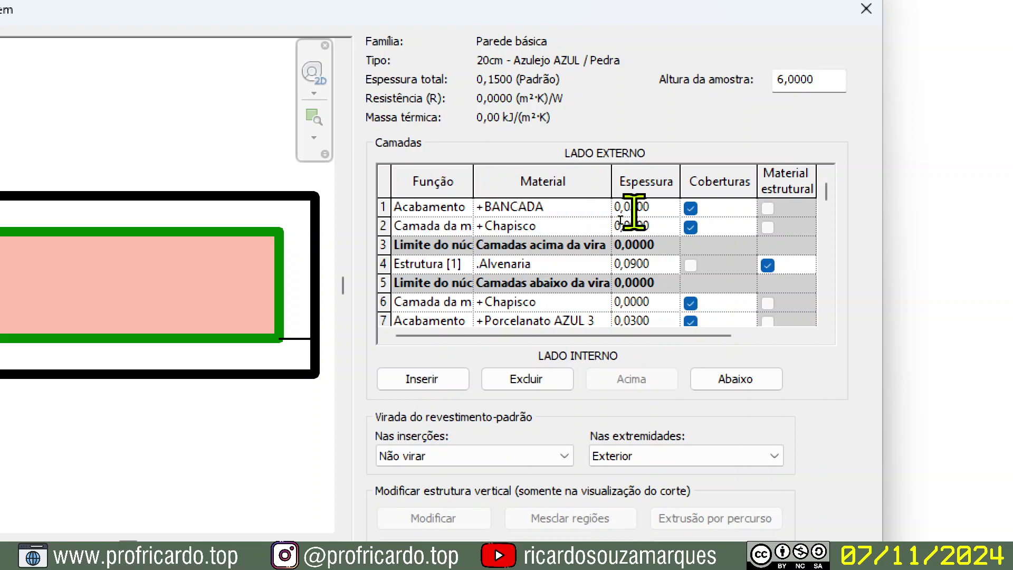
{"action": "left_click_drag", "start_coordinate": [628, 208], "coordinate": [648, 209]}
{"action": "left_click", "coordinate": [637, 206]}
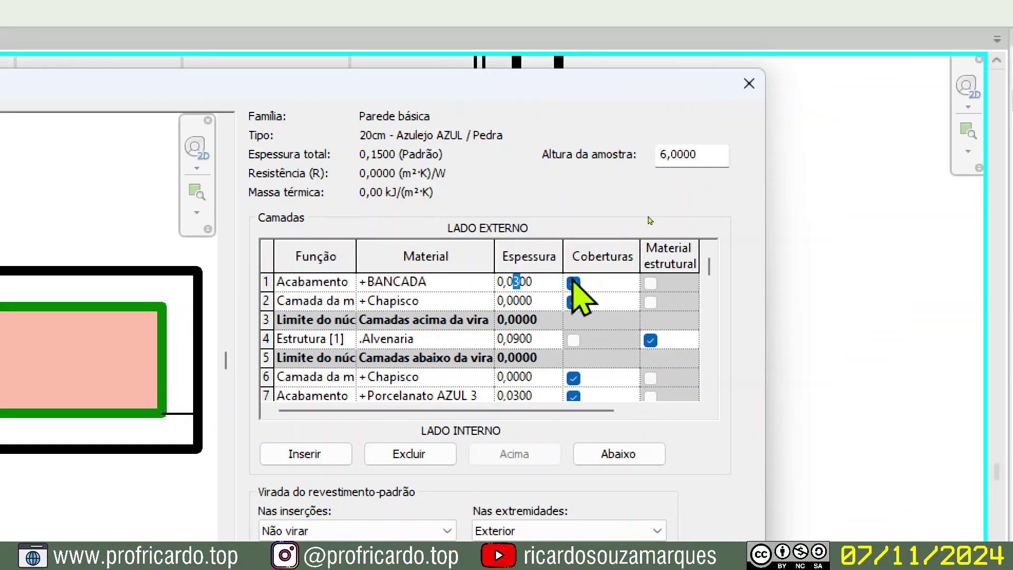
{"action": "type", "text": "8"}
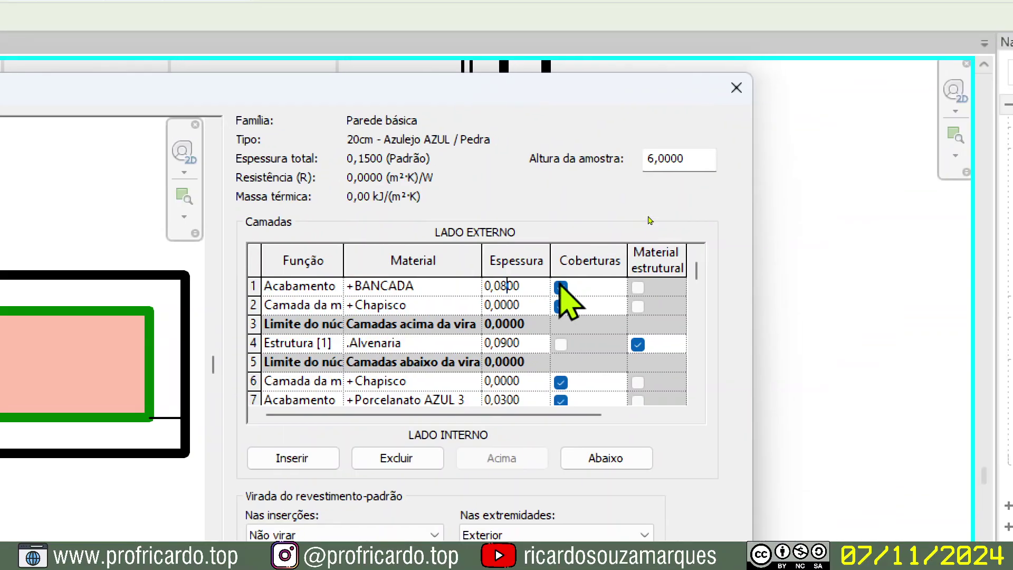
{"action": "left_click", "coordinate": [559, 285]}
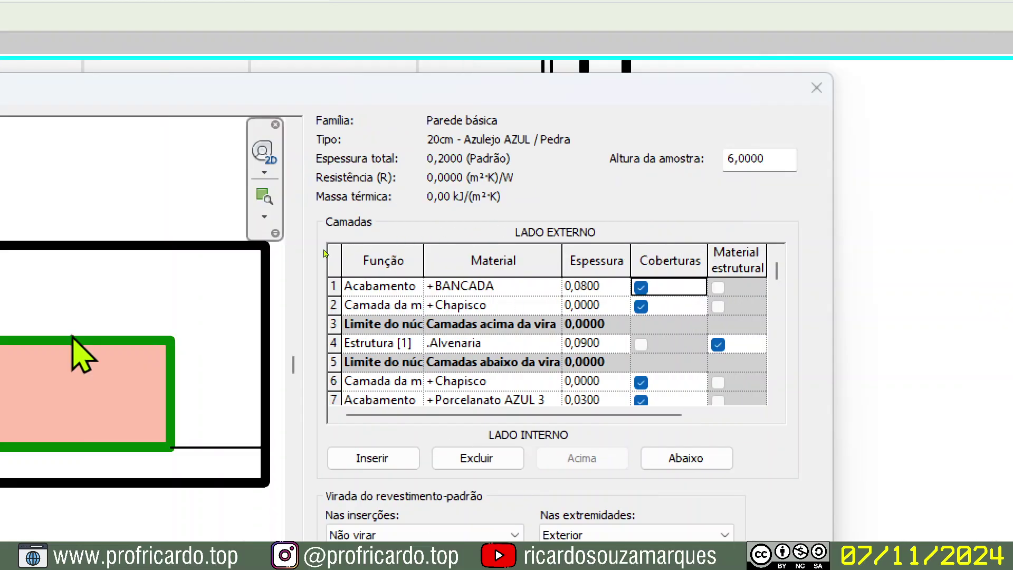
Check the thickness of the two Chapisco layers and the wall type's total thickness.
{"action": "key", "text": "super"}
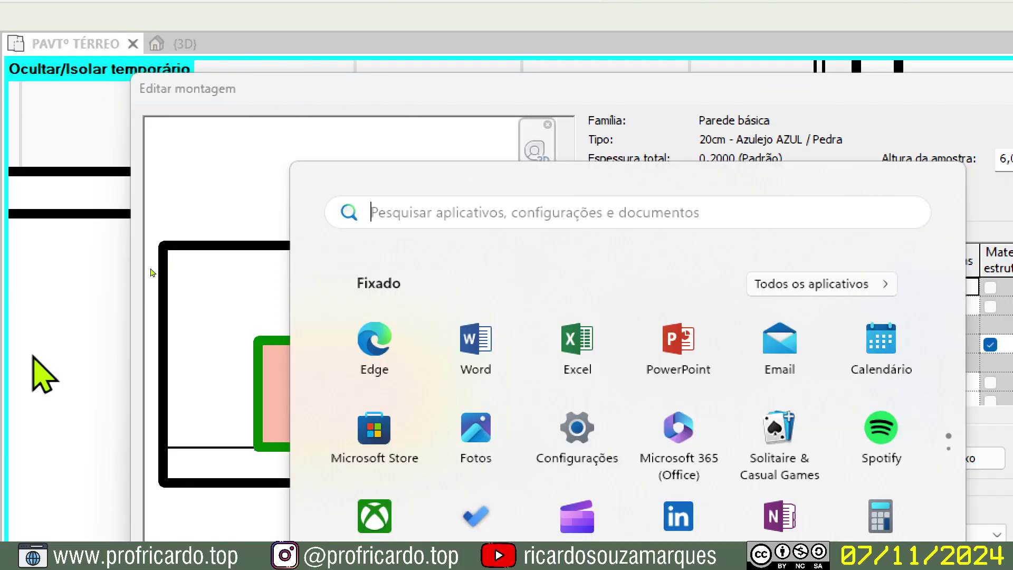
{"action": "left_click", "coordinate": [362, 130]}
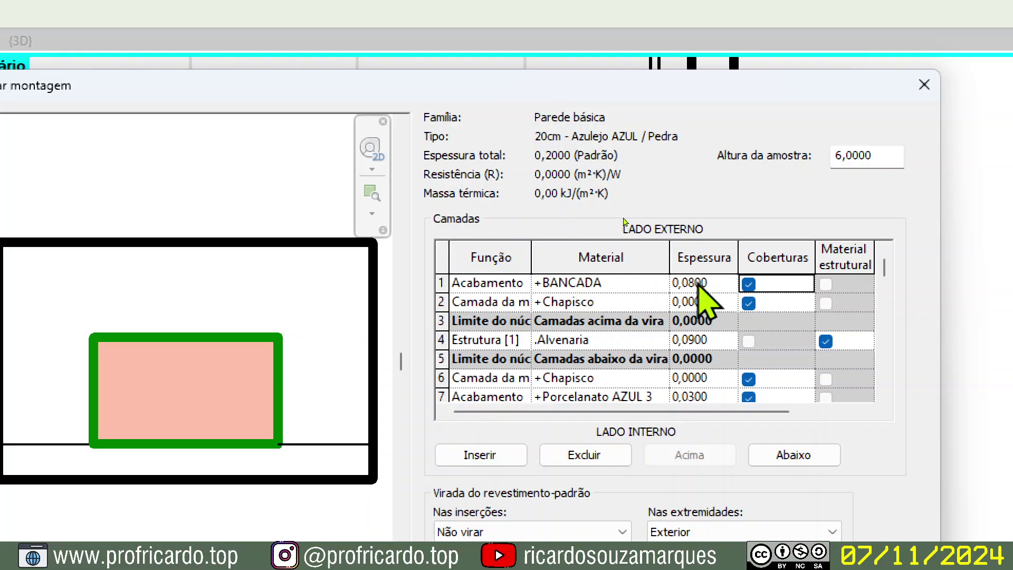
{"action": "left_click", "coordinate": [694, 301]}
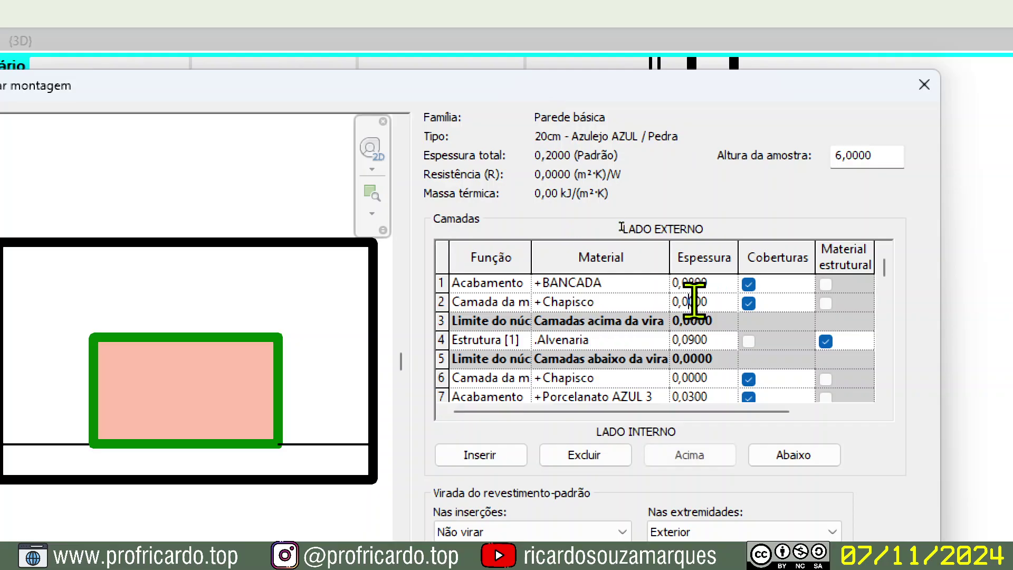
{"action": "left_click", "coordinate": [697, 381]}
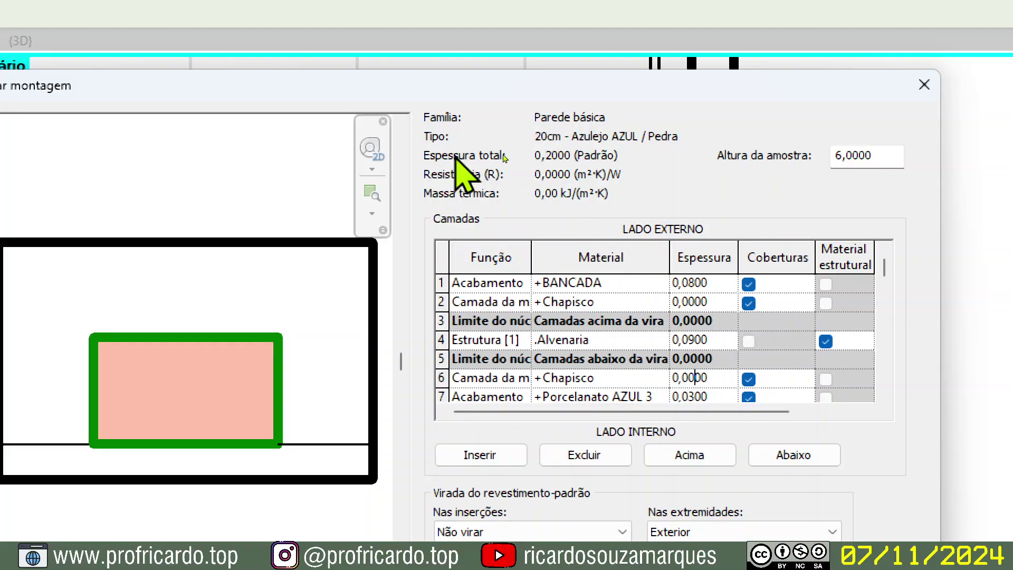
{"action": "key", "text": "ctrl"}
{"action": "key", "text": "ctrl"}
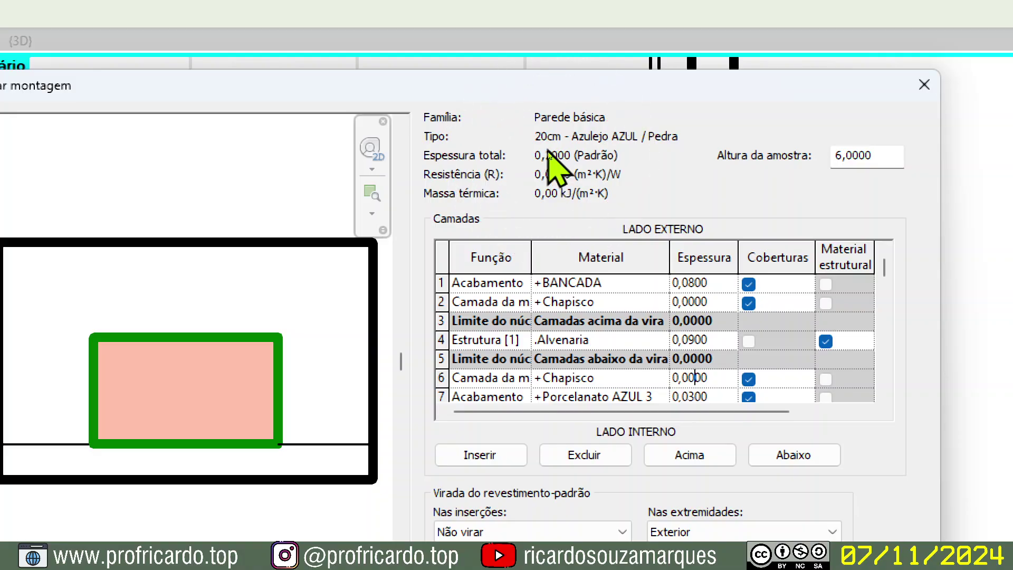
{"action": "key", "text": "ctrl"}
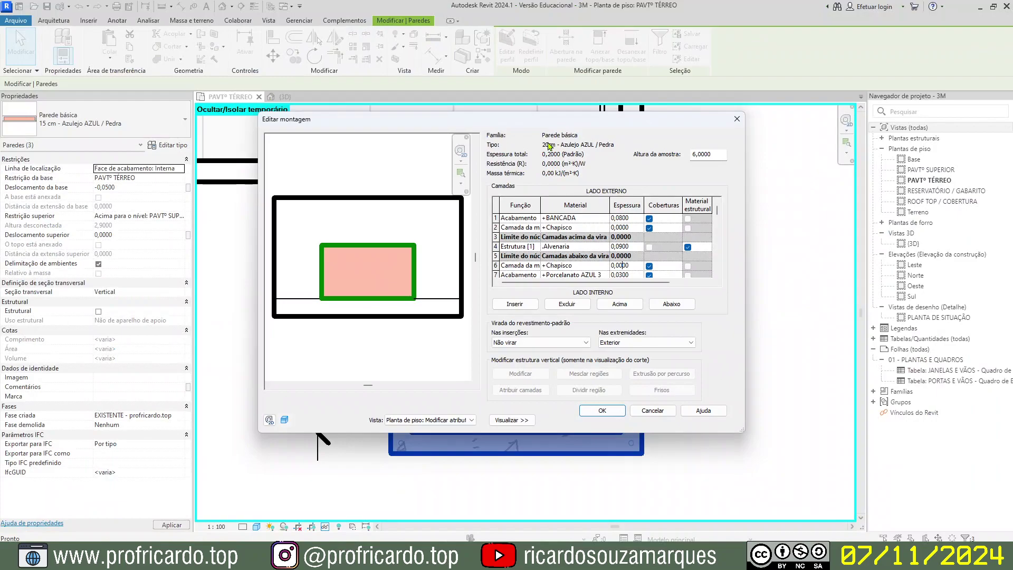
Accept the edited layer structure and the new type for the three bathroom walls, and clear the selection.
{"action": "left_click", "coordinate": [602, 410]}
{"action": "left_click", "coordinate": [613, 420]}
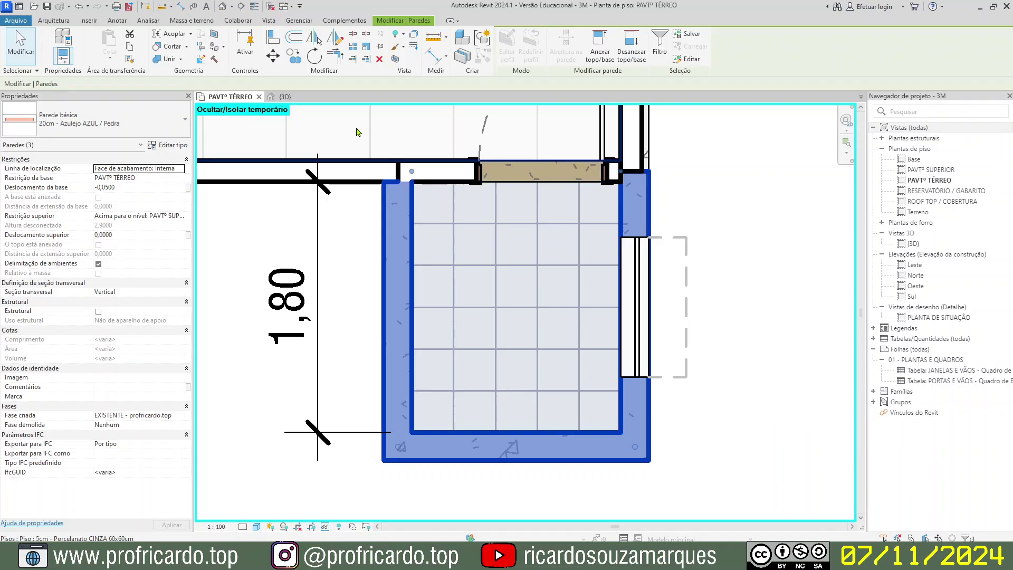
{"action": "left_click", "coordinate": [343, 228]}
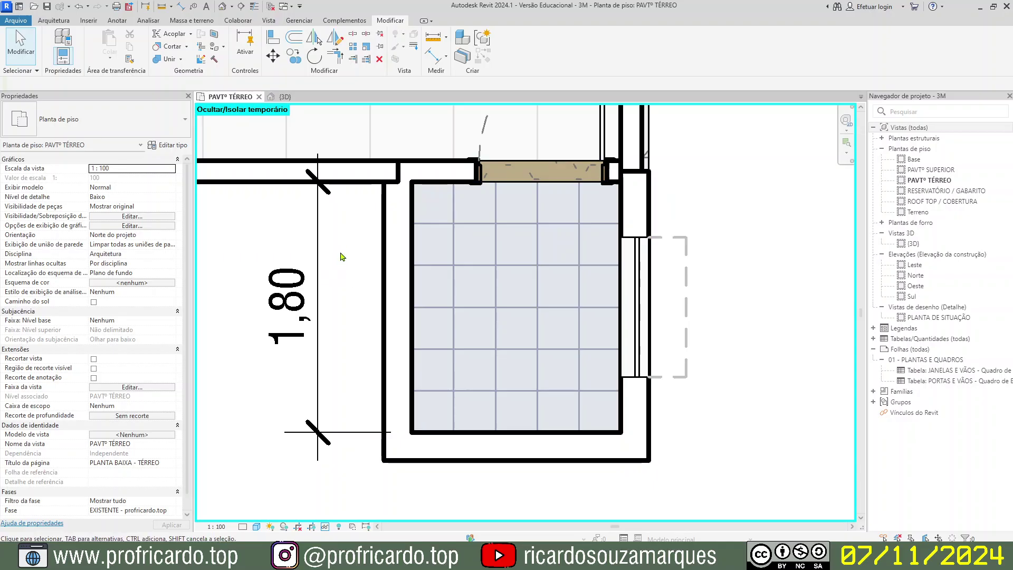
Examine the bathroom side walls' junctions with the door wall and the exterior wall above it.
{"action": "middle_click_drag", "start_coordinate": [348, 261], "coordinate": [355, 294]}
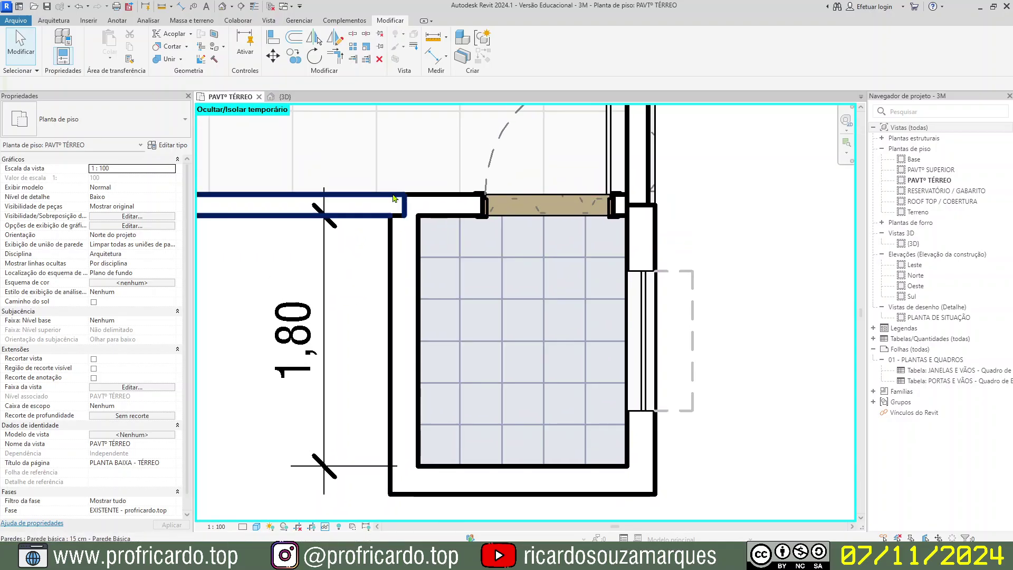
{"action": "scroll", "coordinate": [393, 198], "scroll_direction": "up", "scroll_amount": 4}
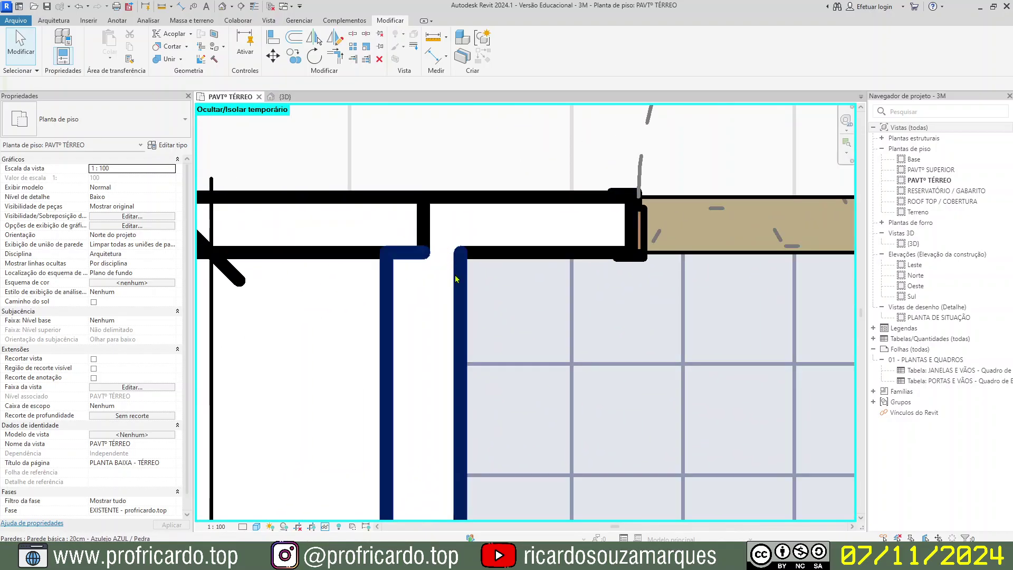
{"action": "scroll", "coordinate": [452, 273], "scroll_direction": "down", "scroll_amount": 3}
{"action": "middle_click_drag", "start_coordinate": [658, 332], "coordinate": [482, 321]}
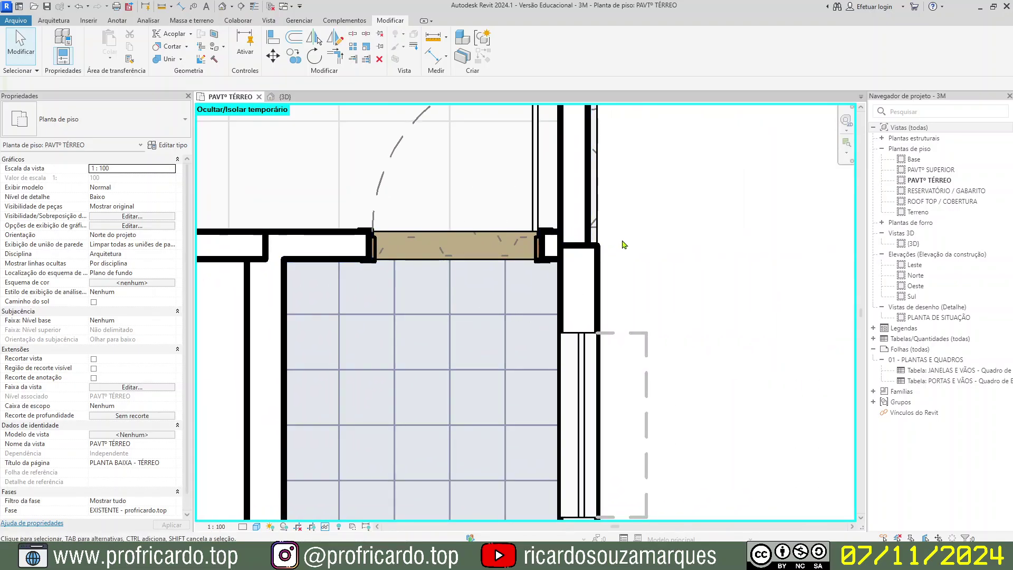
{"action": "scroll", "coordinate": [641, 233], "scroll_direction": "down", "scroll_amount": 2}
{"action": "middle_click_drag", "start_coordinate": [692, 186], "coordinate": [596, 278]}
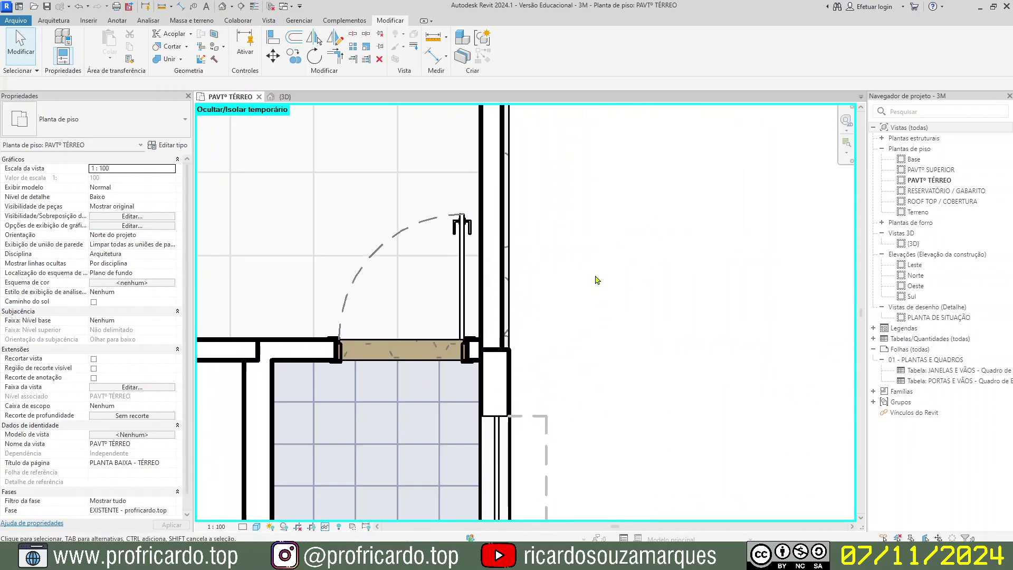
{"action": "scroll", "coordinate": [596, 277], "scroll_direction": "up", "scroll_amount": 1}
Open the boundary sketch of the ground-floor concrete slab (10cm - Laje de Concreto) for editing.
{"action": "left_click", "coordinate": [498, 288]}
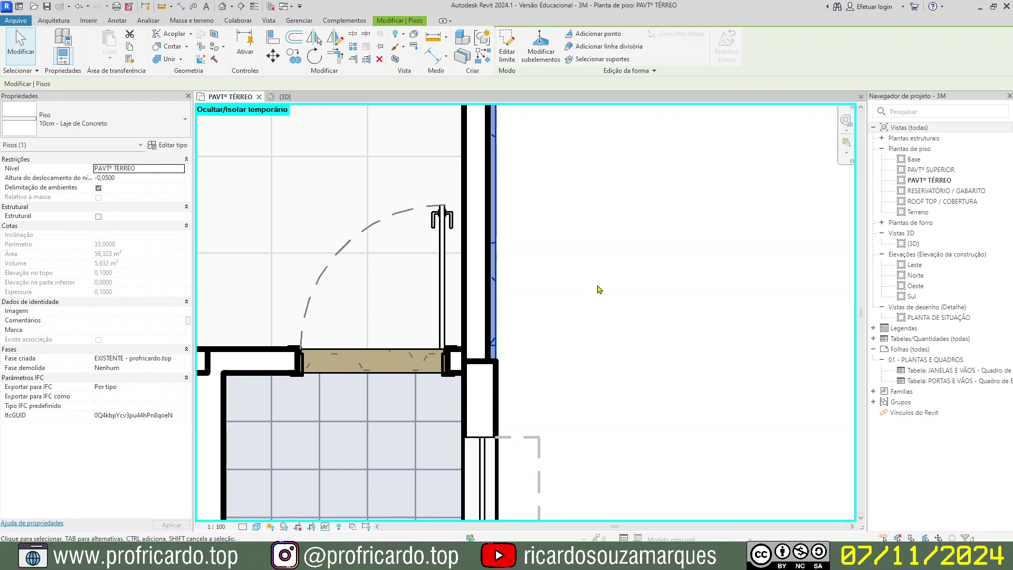
{"action": "left_click", "coordinate": [576, 269]}
{"action": "left_click", "coordinate": [499, 263]}
{"action": "key", "text": "Escape"}
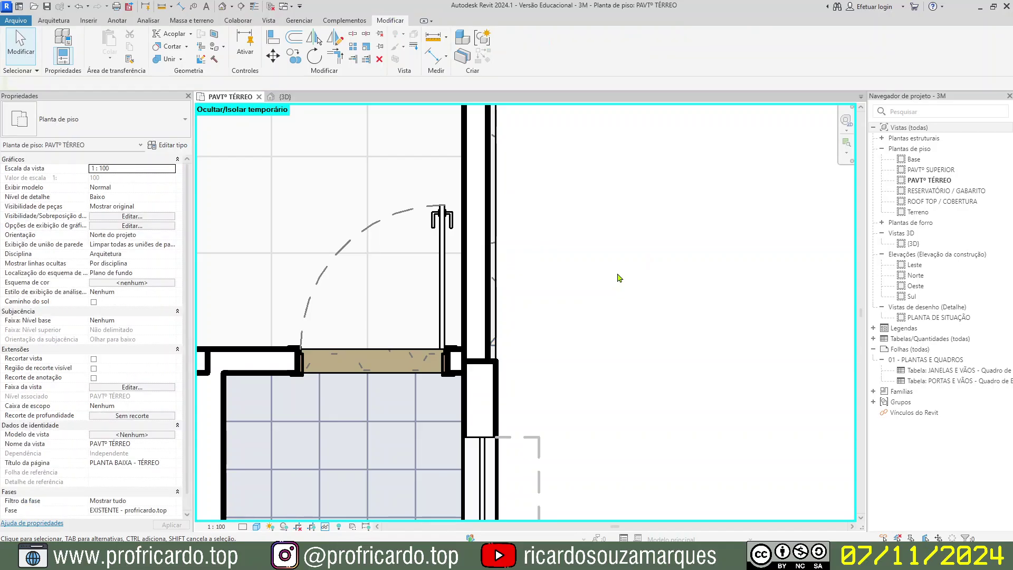
{"action": "left_click", "coordinate": [498, 203]}
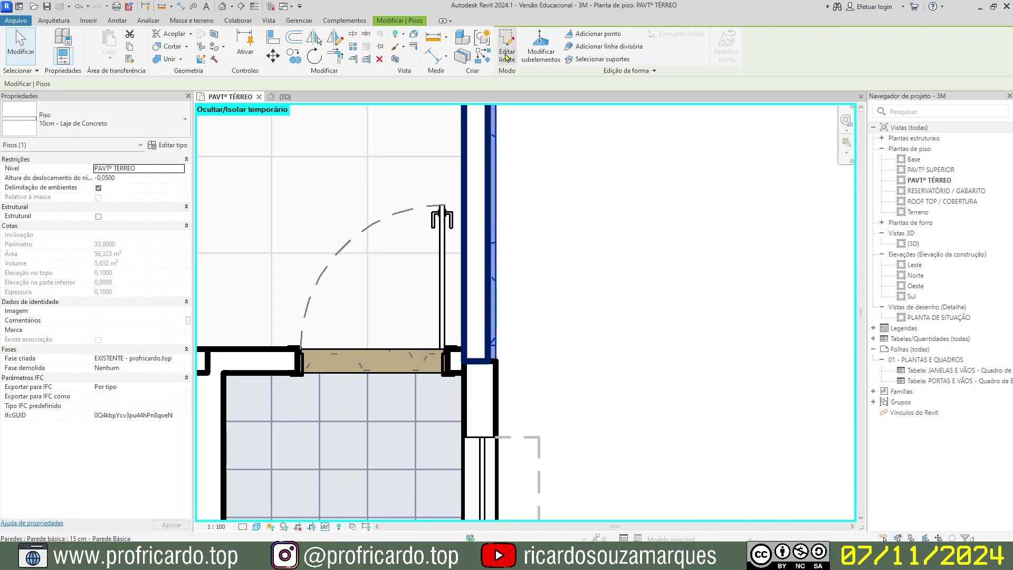
{"action": "left_click", "coordinate": [507, 53]}
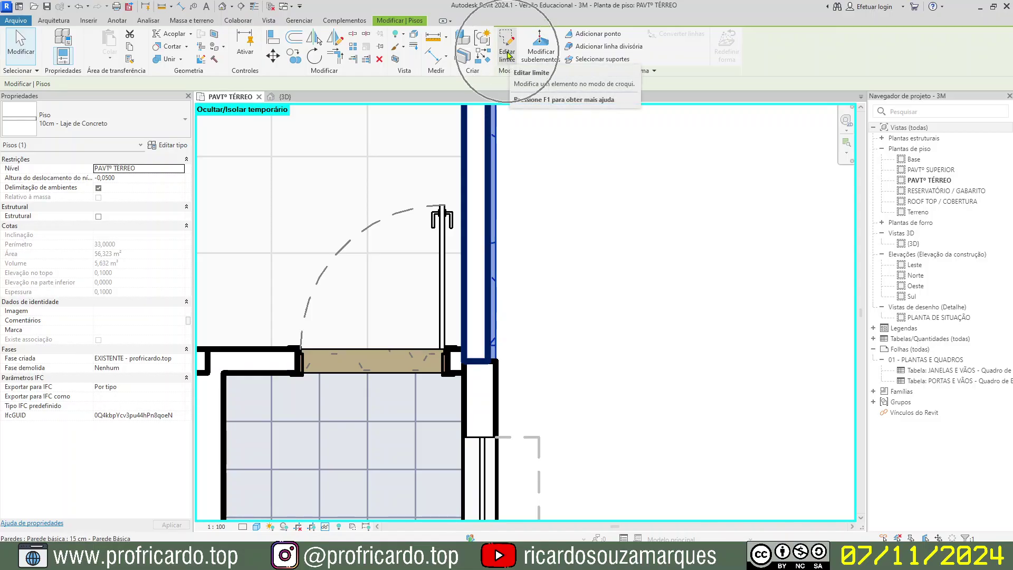
{"action": "key", "text": "ctrl"}
{"action": "left_click", "coordinate": [507, 52]}
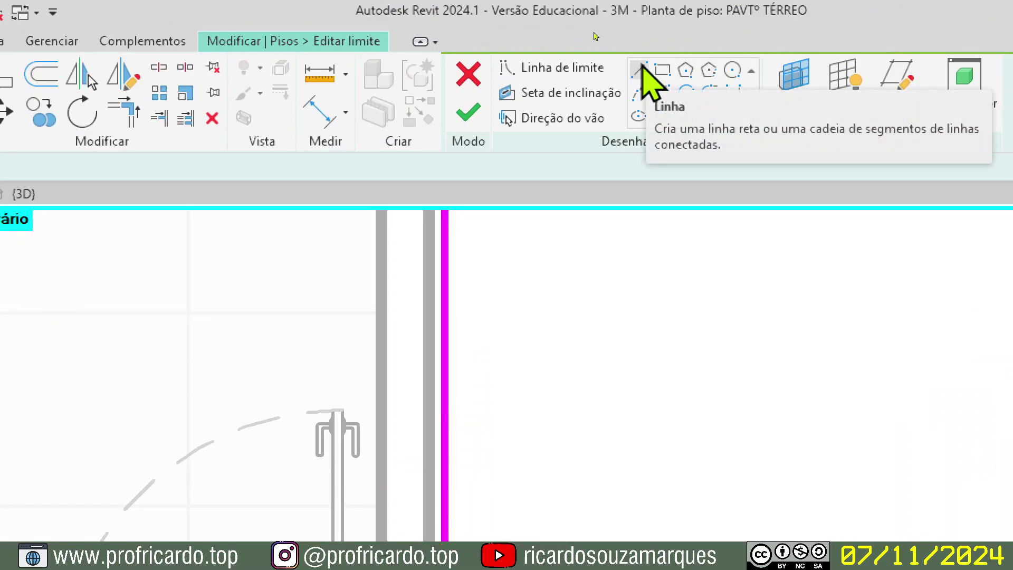
Draw new slab boundary lines from the bathroom wall junction along the 15 cm exterior wall's outer face up toward the building's upper corner.
{"action": "left_click", "coordinate": [639, 69]}
{"action": "middle_click_drag", "start_coordinate": [563, 463], "coordinate": [577, 244]}
{"action": "scroll", "coordinate": [528, 423], "scroll_direction": "up", "scroll_amount": 1}
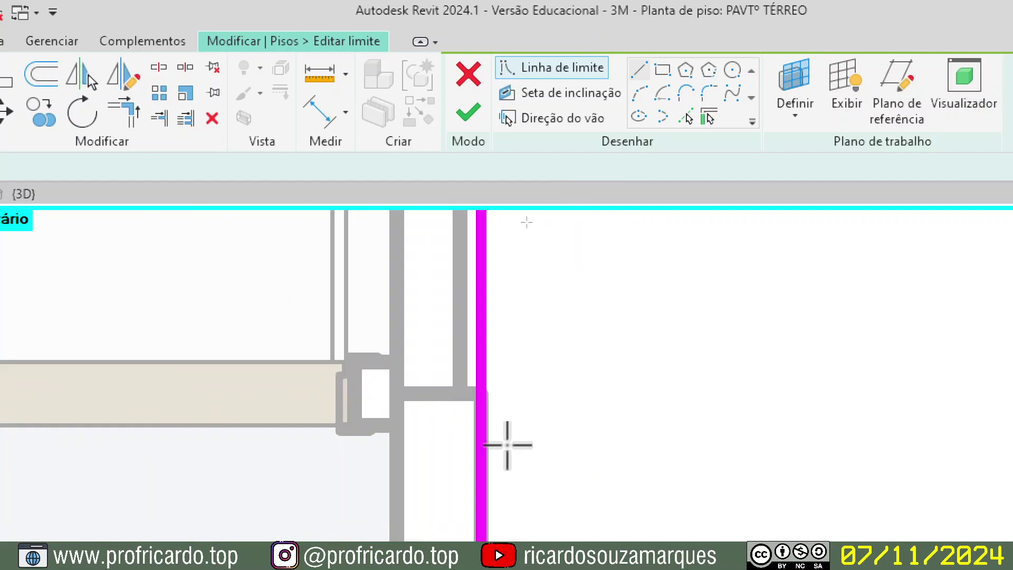
{"action": "scroll", "coordinate": [507, 445], "scroll_direction": "up", "scroll_amount": 1}
{"action": "left_click", "coordinate": [473, 377]}
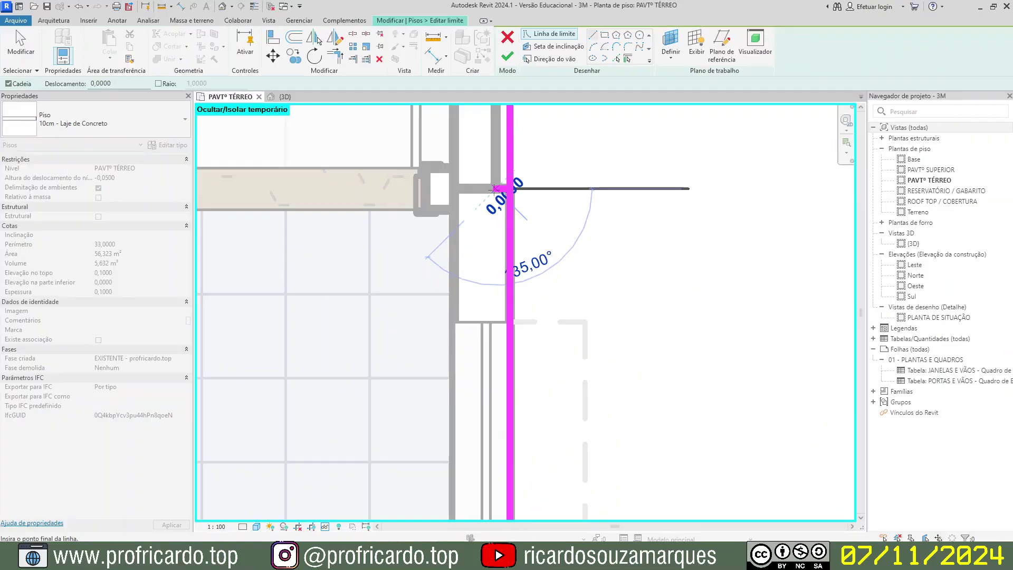
{"action": "scroll", "coordinate": [442, 380], "scroll_direction": "down", "scroll_amount": 2}
{"action": "middle_click_drag", "start_coordinate": [494, 151], "coordinate": [467, 527]}
{"action": "middle_click_drag", "start_coordinate": [473, 163], "coordinate": [475, 443]}
{"action": "middle_click_drag", "start_coordinate": [472, 184], "coordinate": [479, 435]}
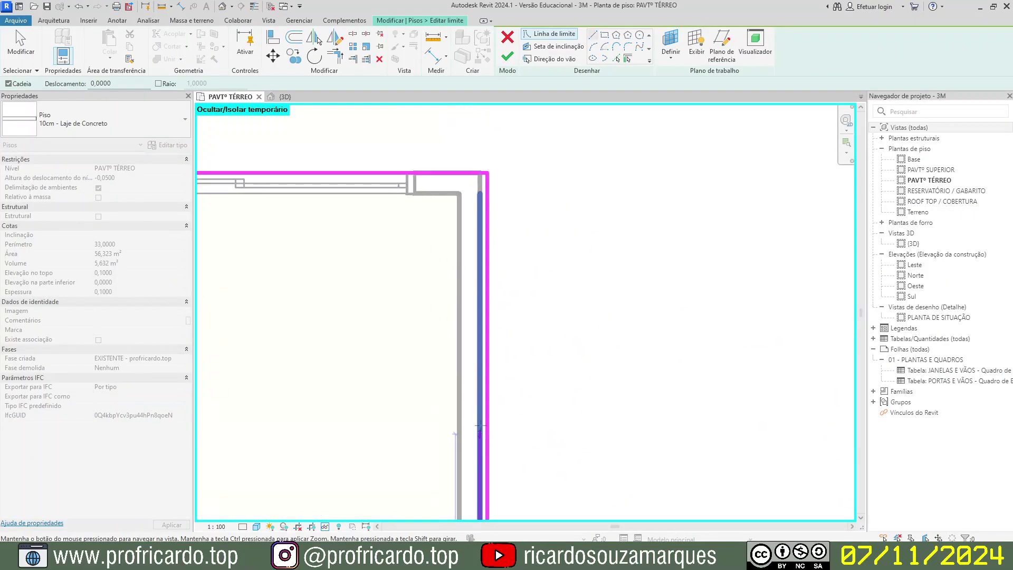
{"action": "scroll", "coordinate": [479, 171], "scroll_direction": "up", "scroll_amount": 2}
{"action": "scroll", "coordinate": [483, 169], "scroll_direction": "up", "scroll_amount": 1}
{"action": "left_click", "coordinate": [482, 176]}
{"action": "key", "text": "Escape"}
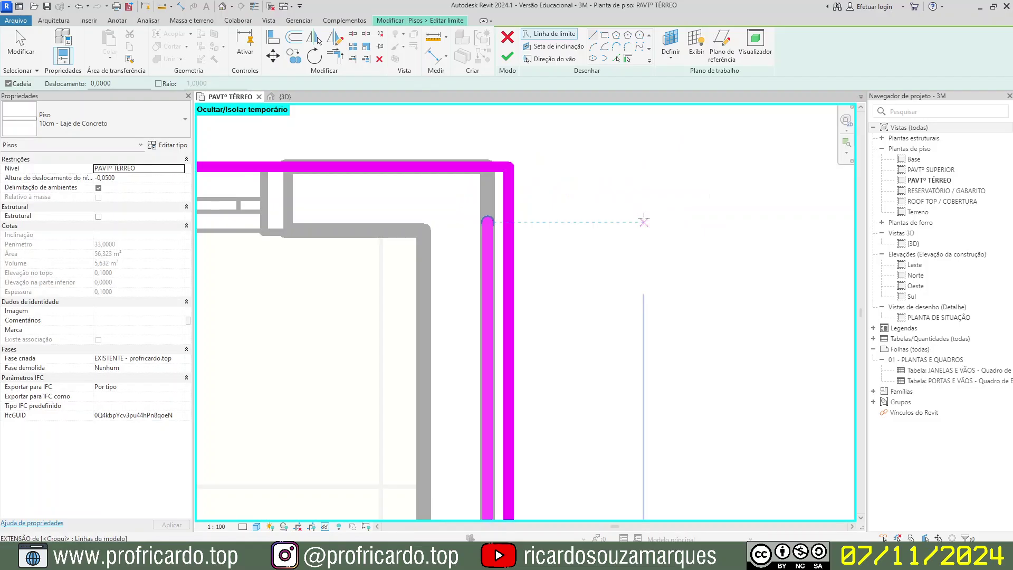
{"action": "key", "text": "Escape"}
Trim the new vertical boundary line and the upper horizontal boundary line into a closed corner.
{"action": "key", "text": "t"}
{"action": "key", "text": "r"}
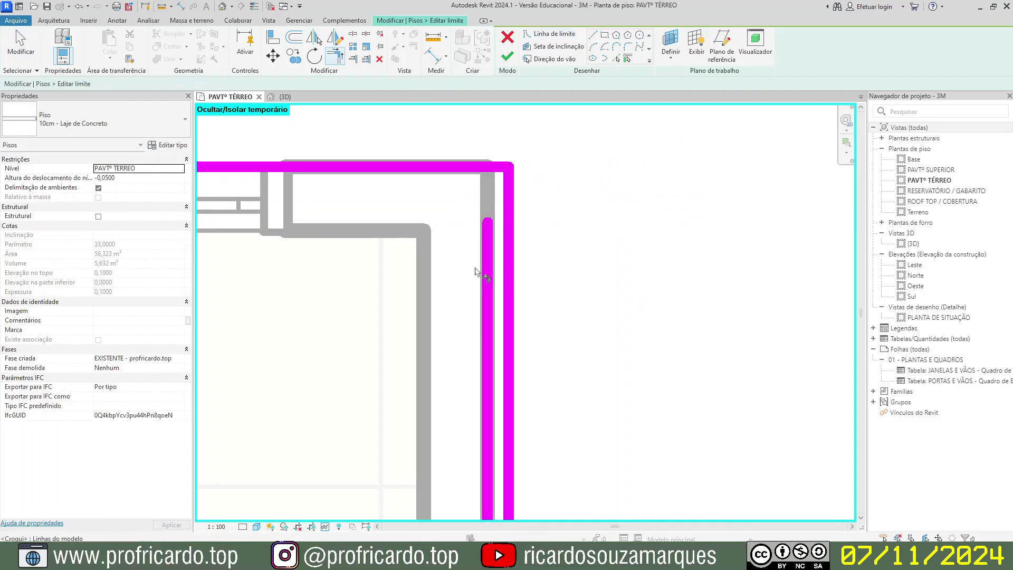
{"action": "left_click", "coordinate": [432, 168]}
{"action": "left_click", "coordinate": [484, 238]}
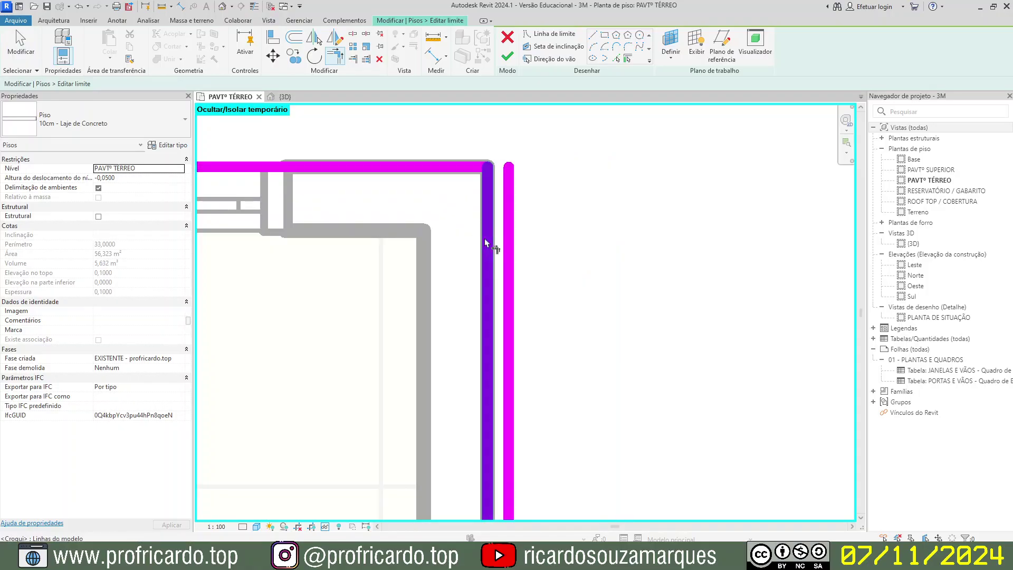
{"action": "key", "text": "Escape"}
{"action": "scroll", "coordinate": [529, 275], "scroll_direction": "down", "scroll_amount": 4}
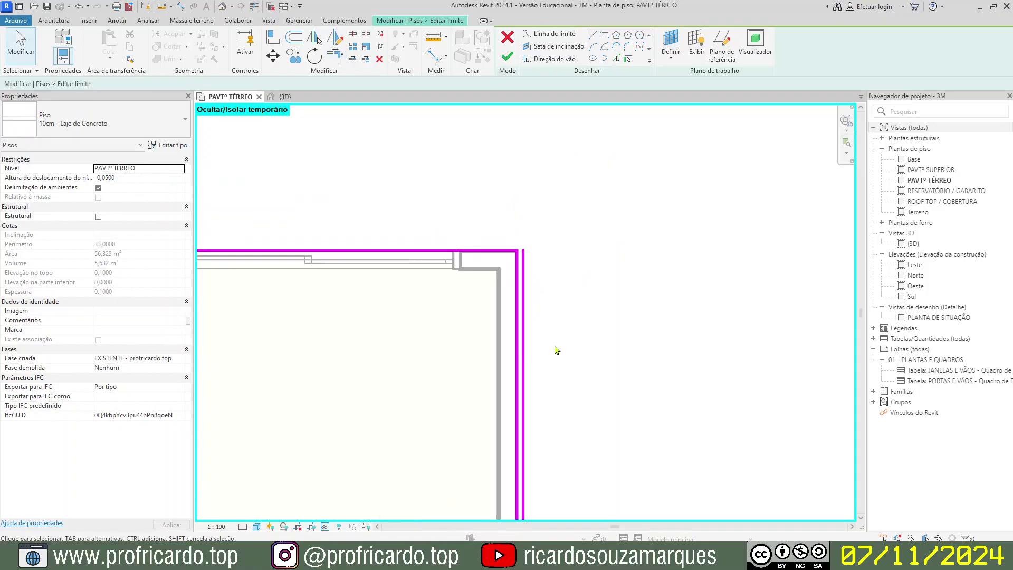
Trim the old outer boundary line against the short new segment at the bathroom wall junction.
{"action": "scroll", "coordinate": [569, 341], "scroll_direction": "up", "scroll_amount": 6}
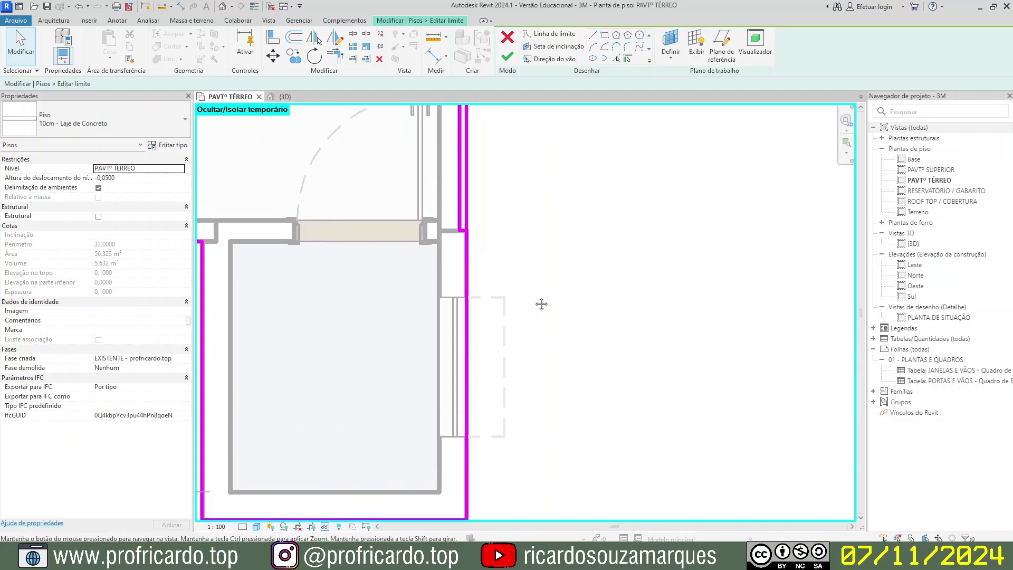
{"action": "scroll", "coordinate": [496, 288], "scroll_direction": "up", "scroll_amount": 2}
{"action": "key", "text": "t"}
{"action": "key", "text": "r"}
{"action": "left_click", "coordinate": [445, 343]}
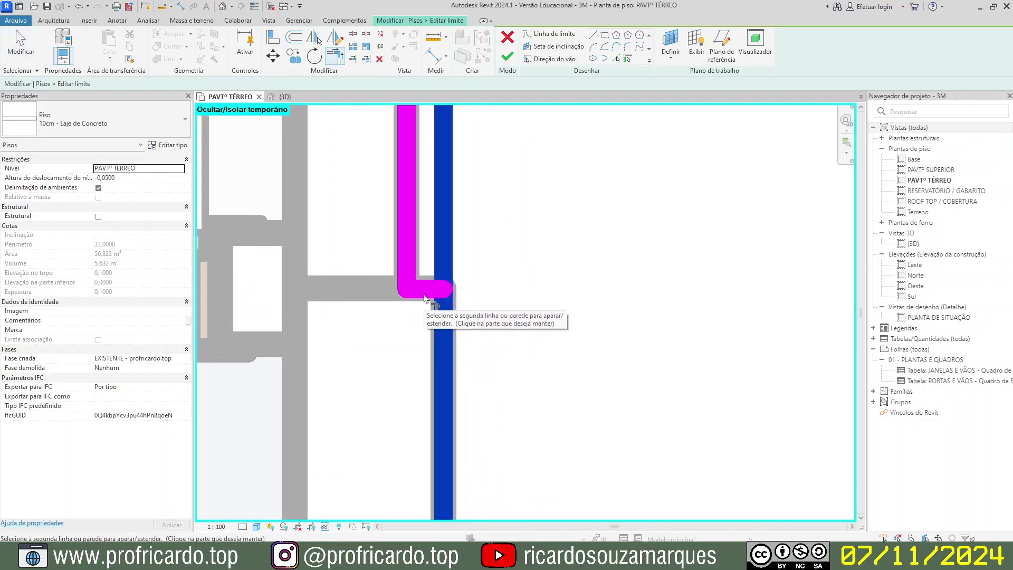
{"action": "left_click", "coordinate": [424, 298]}
Check the slab outline around the building and bathroom, and finish the boundary edit.
{"action": "scroll", "coordinate": [549, 349], "scroll_direction": "down", "scroll_amount": 5}
{"action": "scroll", "coordinate": [549, 346], "scroll_direction": "down", "scroll_amount": 2}
{"action": "middle_click_drag", "start_coordinate": [556, 294], "coordinate": [604, 477]}
{"action": "middle_click_drag", "start_coordinate": [421, 396], "coordinate": [430, 236]}
{"action": "middle_click_drag", "start_coordinate": [627, 224], "coordinate": [602, 254]}
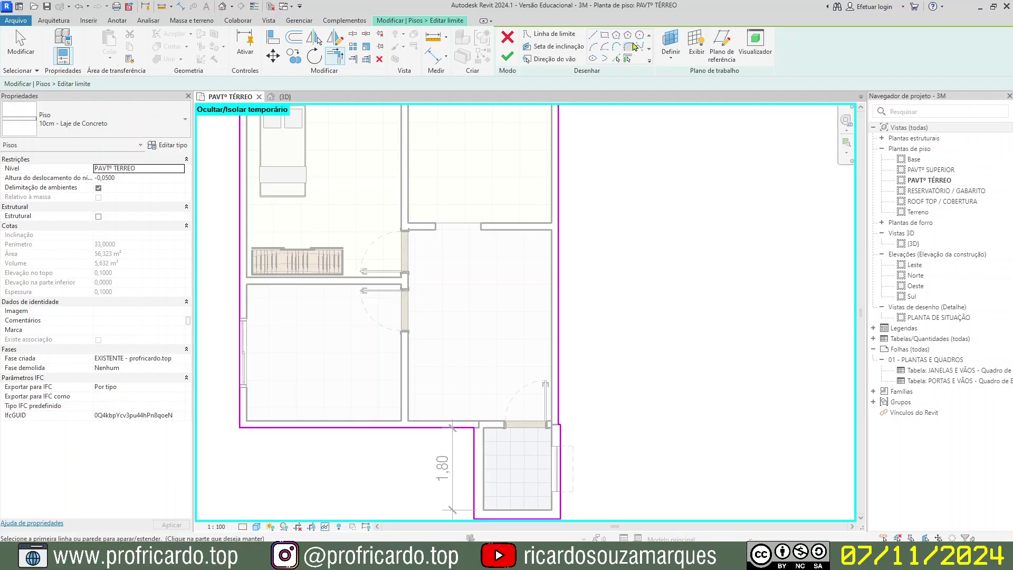
{"action": "left_click", "coordinate": [509, 63]}
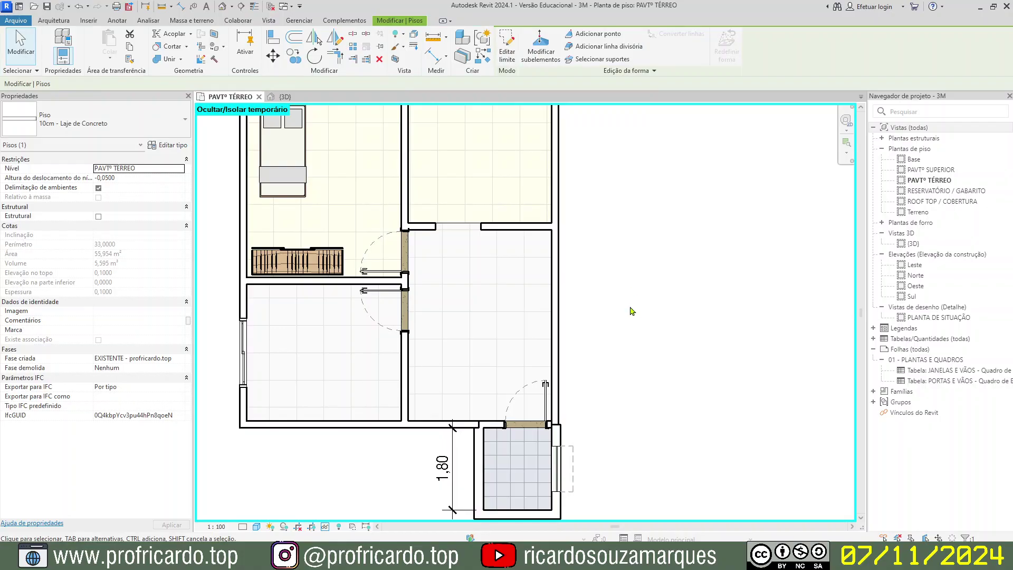
Switch to the 3D view, clear the slab selection and examine the bathroom's wall corners and tops.
{"action": "key", "text": "ctrl+Tab"}
{"action": "middle_click_drag", "start_coordinate": [776, 402], "coordinate": [417, 373], "text": "shift"}
{"action": "scroll", "coordinate": [418, 374], "scroll_direction": "up", "scroll_amount": 10}
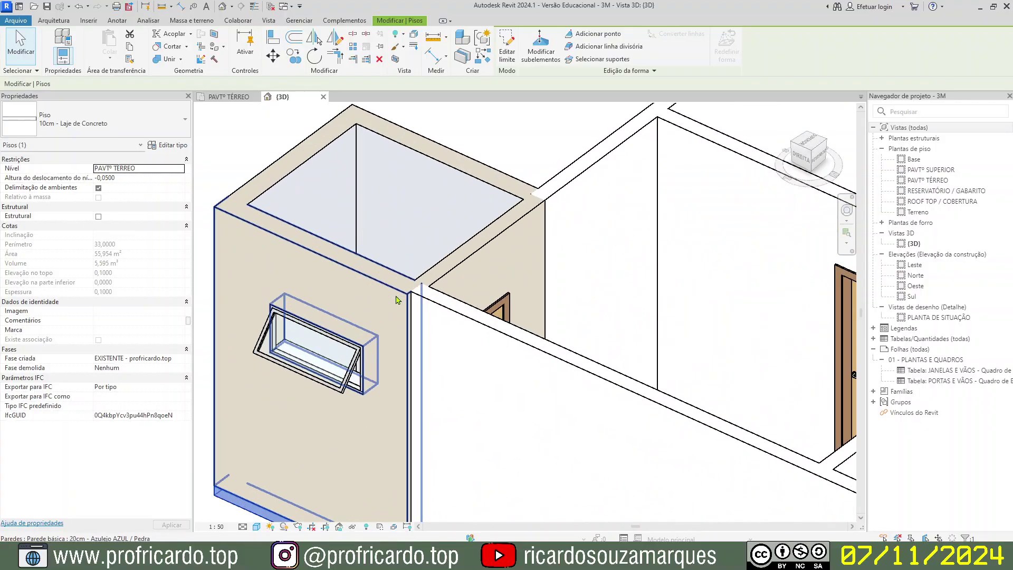
{"action": "scroll", "coordinate": [406, 296], "scroll_direction": "up", "scroll_amount": 2}
{"action": "key", "text": "Escape"}
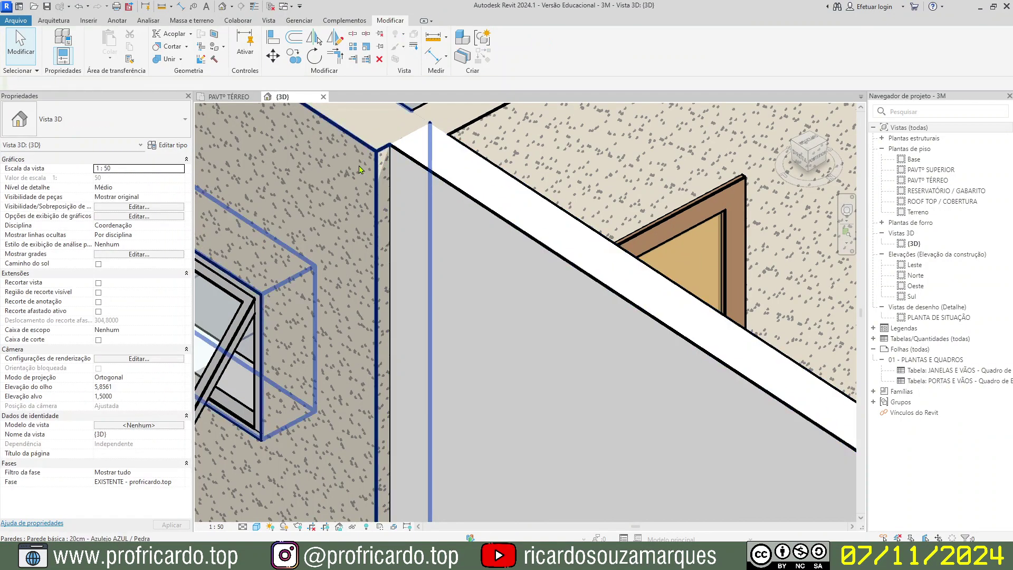
{"action": "scroll", "coordinate": [423, 271], "scroll_direction": "down", "scroll_amount": 5}
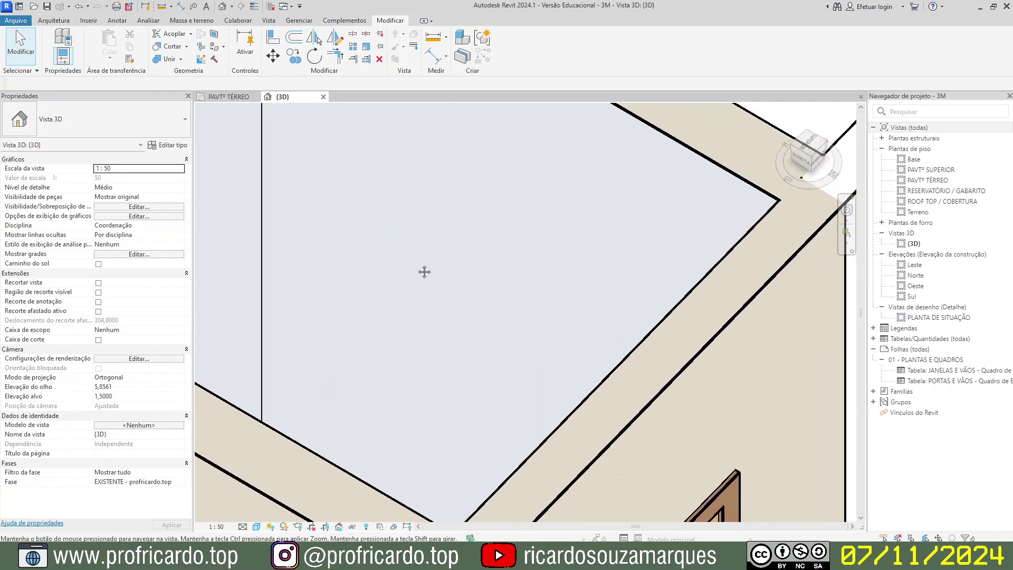
{"action": "middle_click_drag", "start_coordinate": [422, 280], "coordinate": [633, 330], "text": "shift"}
{"action": "scroll", "coordinate": [562, 323], "scroll_direction": "down", "scroll_amount": 3}
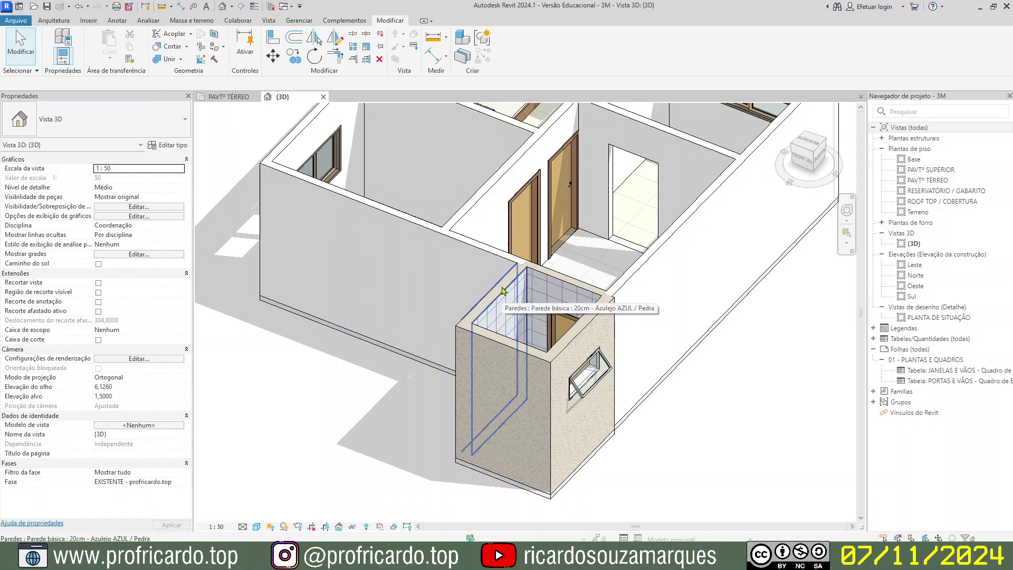
Check the bathroom's front wall properties, then open the Sul elevation and examine the levels above the bathroom.
{"action": "left_click", "coordinate": [507, 342]}
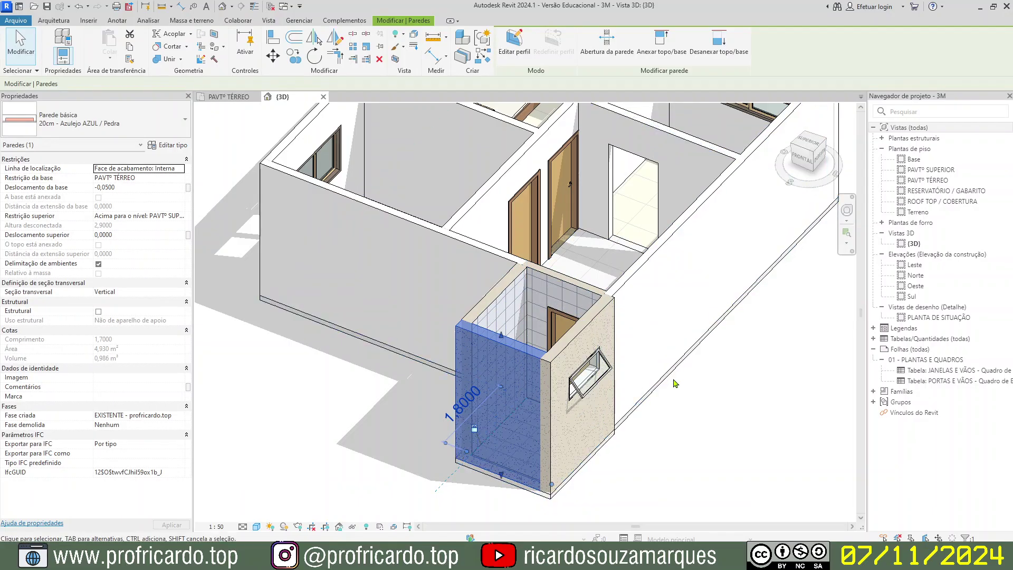
{"action": "left_click", "coordinate": [688, 425]}
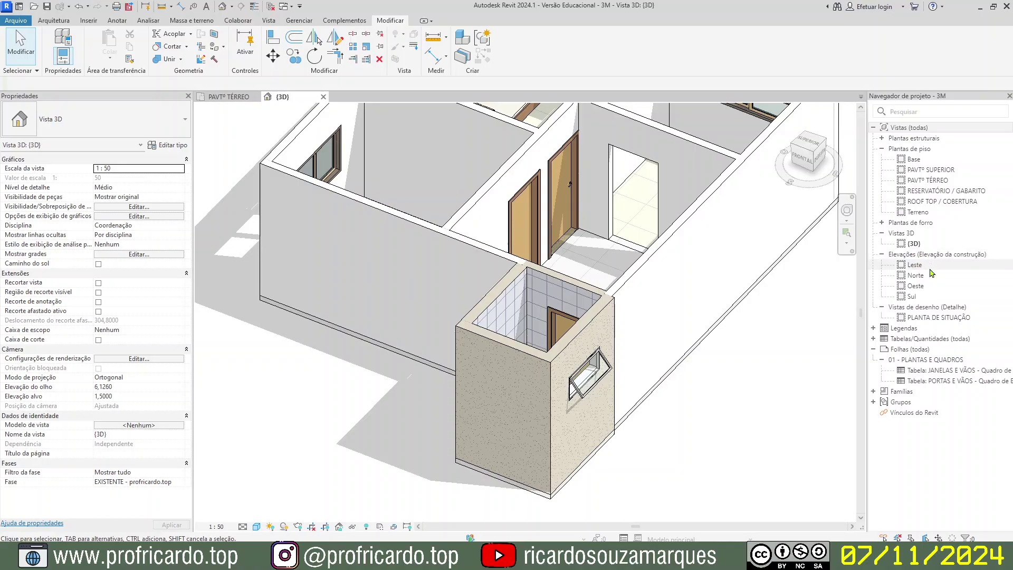
{"action": "double_click", "coordinate": [920, 296]}
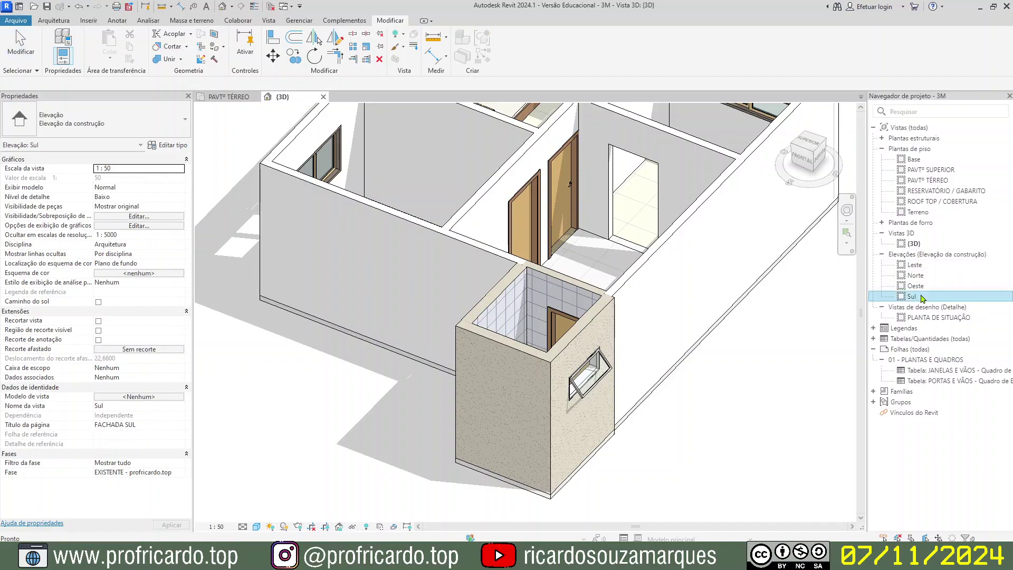
{"action": "scroll", "coordinate": [634, 328], "scroll_direction": "up", "scroll_amount": 2}
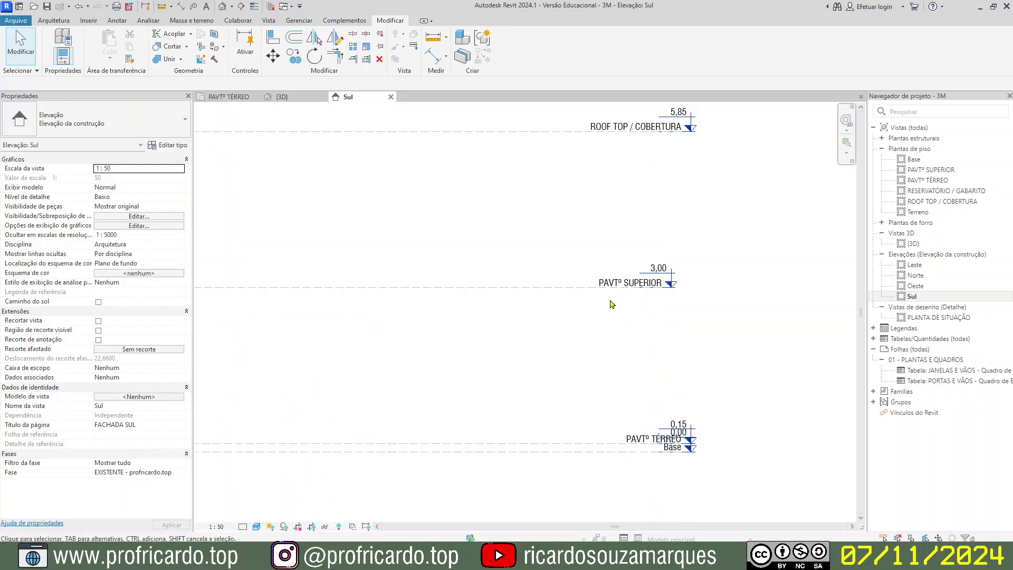
{"action": "scroll", "coordinate": [502, 236], "scroll_direction": "down", "scroll_amount": 1}
{"action": "scroll", "coordinate": [557, 308], "scroll_direction": "down", "scroll_amount": 2}
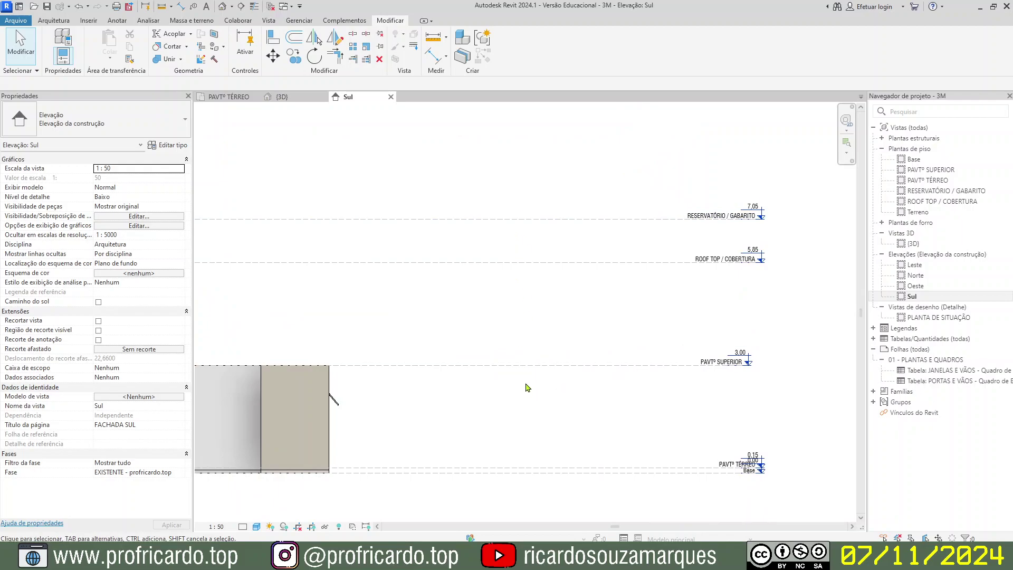
{"action": "middle_click_drag", "start_coordinate": [544, 323], "coordinate": [596, 290]}
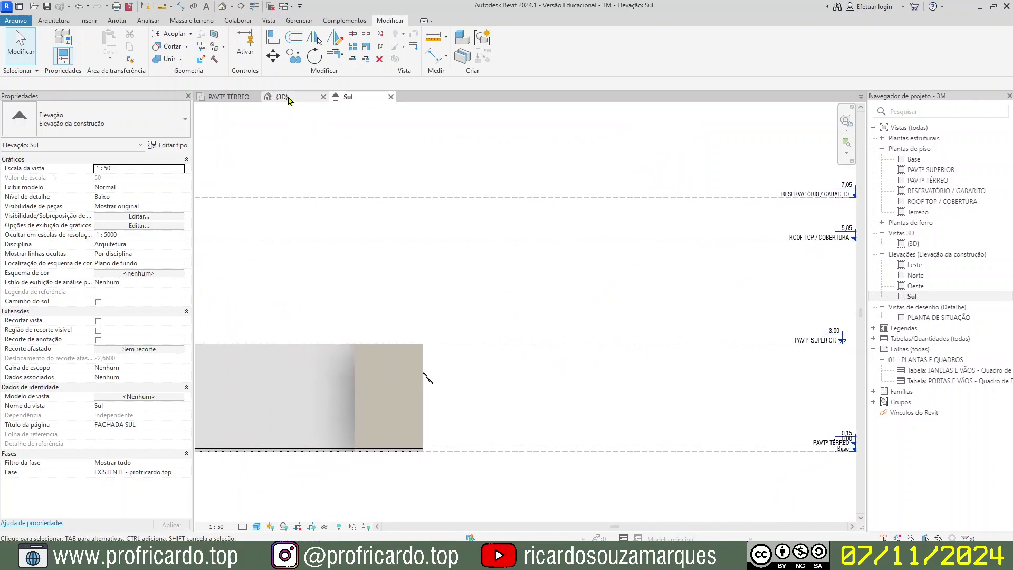
Set the top constraint of all four bathroom walls to the level RESERVATÓRIO / GABARITO in the 3D view.
{"action": "left_click", "coordinate": [289, 100]}
{"action": "left_click", "coordinate": [500, 346]}
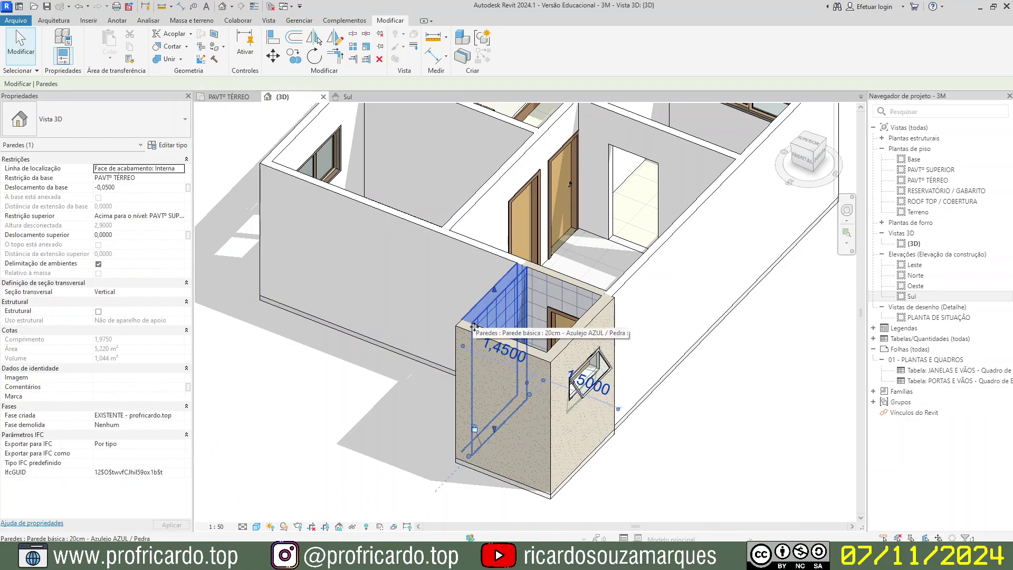
{"action": "left_click", "coordinate": [560, 302], "text": "ctrl"}
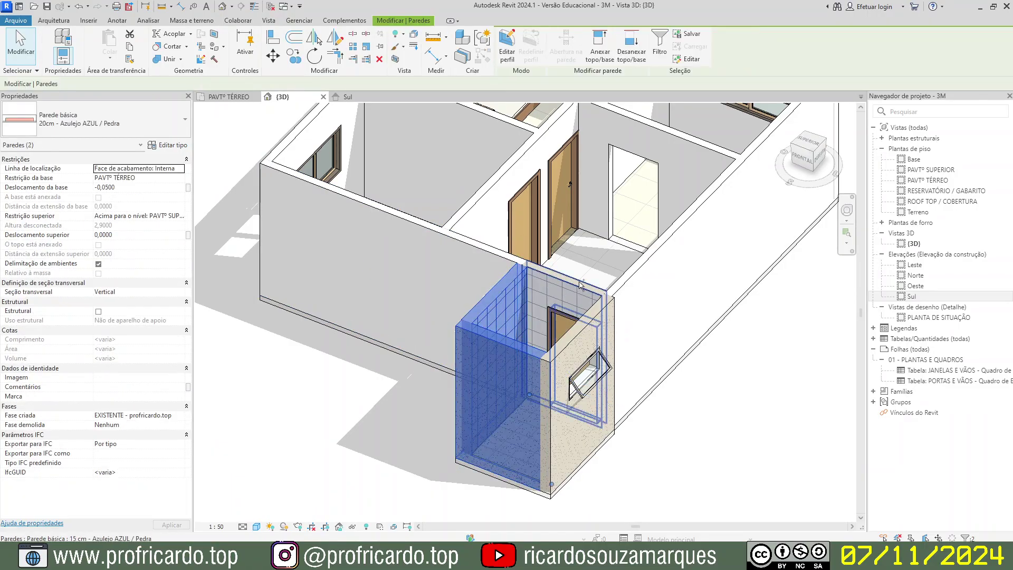
{"action": "left_click", "coordinate": [593, 322], "text": "ctrl"}
{"action": "left_click", "coordinate": [595, 325], "text": "ctrl"}
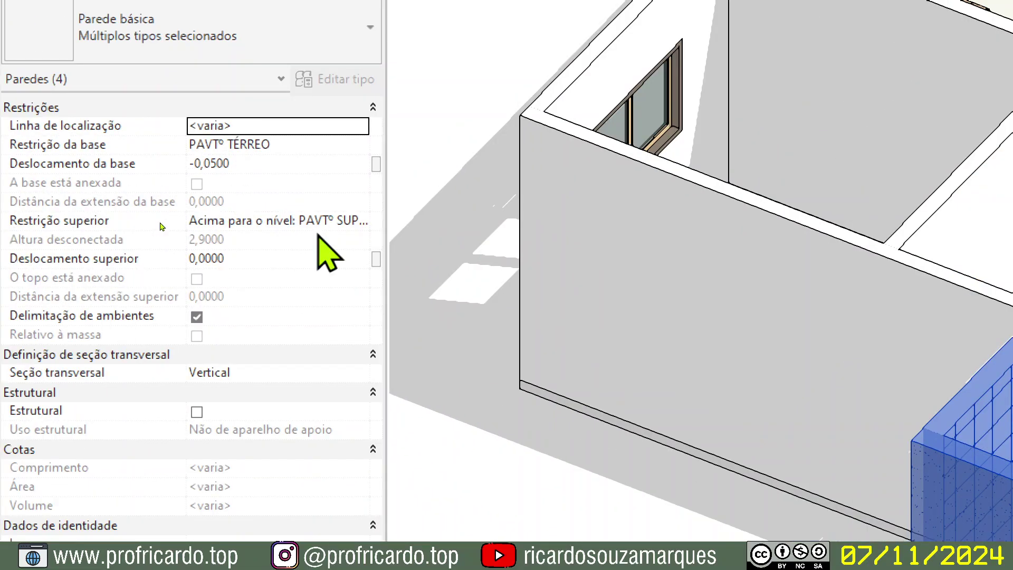
{"action": "left_click", "coordinate": [354, 222]}
{"action": "left_click", "coordinate": [360, 222]}
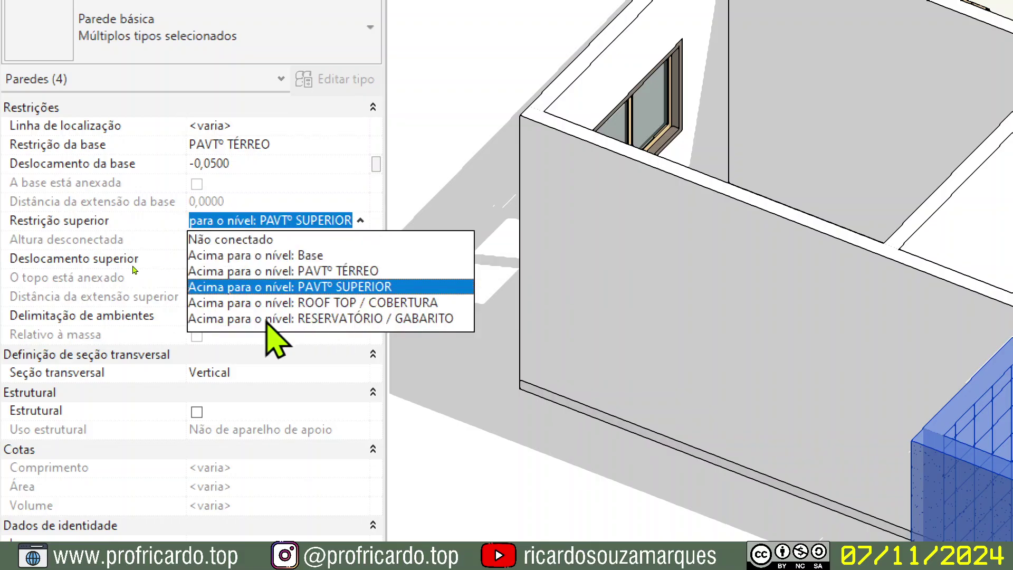
{"action": "left_click", "coordinate": [329, 319]}
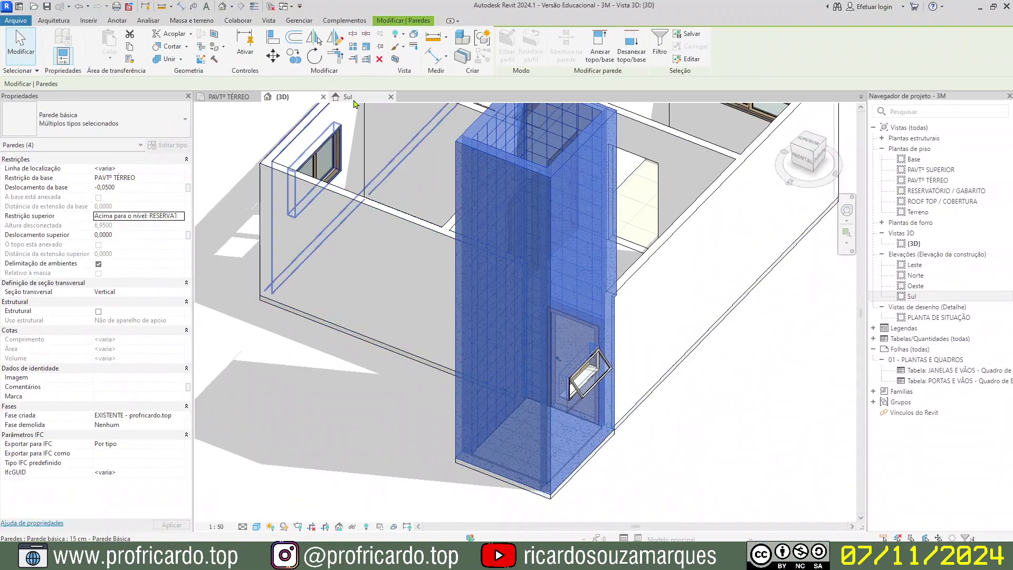
Check the bathroom walls' height in the Sul elevation and examine the tower and its door wall in the 3D view.
{"action": "left_click", "coordinate": [351, 98]}
{"action": "left_click", "coordinate": [531, 312]}
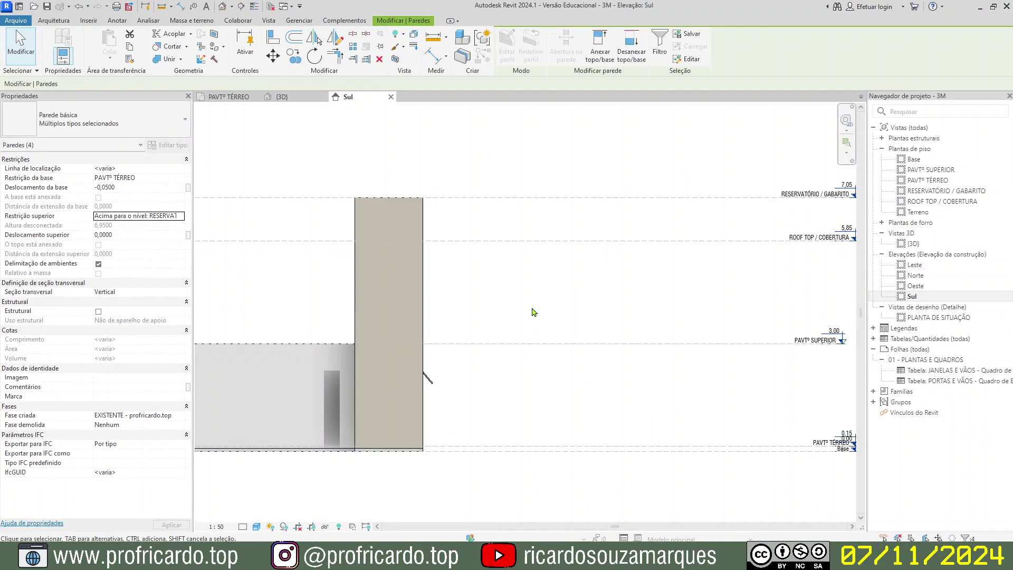
{"action": "middle_click", "coordinate": [463, 458]}
{"action": "middle_click", "coordinate": [464, 458]}
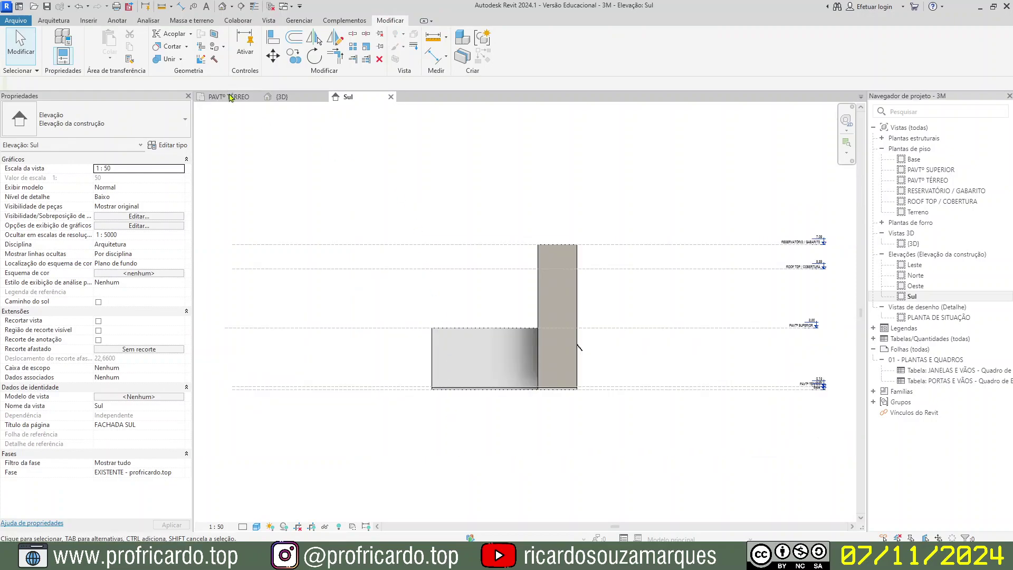
{"action": "left_click", "coordinate": [288, 101]}
{"action": "mouse_move", "coordinate": [390, 406]}
{"action": "middle_mouse_down", "text": "shift"}
{"action": "mouse_move", "coordinate": [528, 397]}
{"action": "mouse_move", "coordinate": [419, 405]}
{"action": "mouse_move", "coordinate": [401, 390]}
{"action": "middle_mouse_up", "text": "shift"}
{"action": "scroll", "coordinate": [394, 385], "scroll_direction": "up", "scroll_amount": 5}
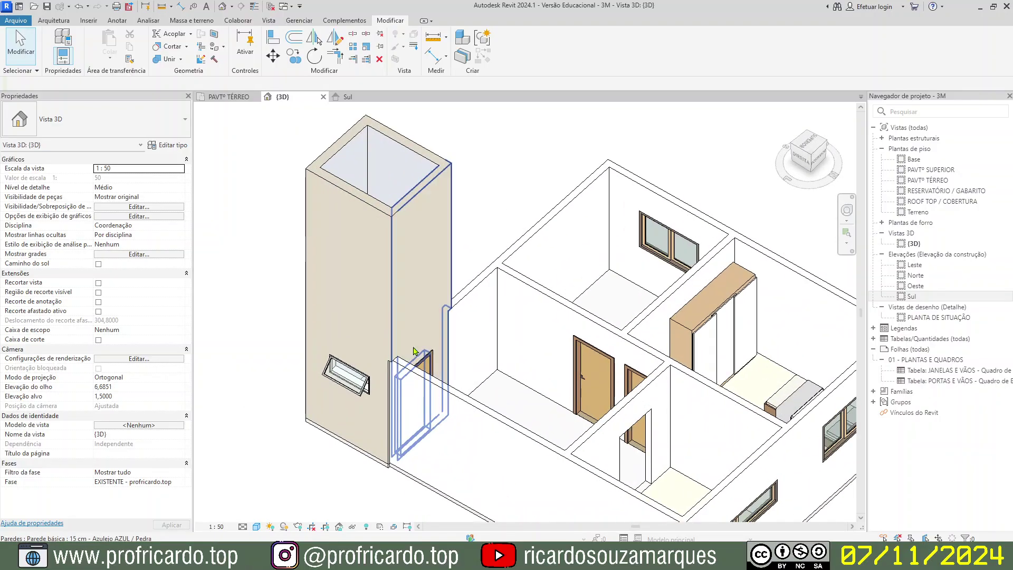
{"action": "scroll", "coordinate": [395, 385], "scroll_direction": "down", "scroll_amount": 3}
{"action": "middle_click_drag", "start_coordinate": [347, 414], "coordinate": [312, 399], "text": "shift"}
{"action": "middle_click_drag", "start_coordinate": [496, 260], "coordinate": [458, 258], "text": "shift"}
{"action": "middle_click_drag", "start_coordinate": [649, 186], "coordinate": [560, 364], "text": "shift"}
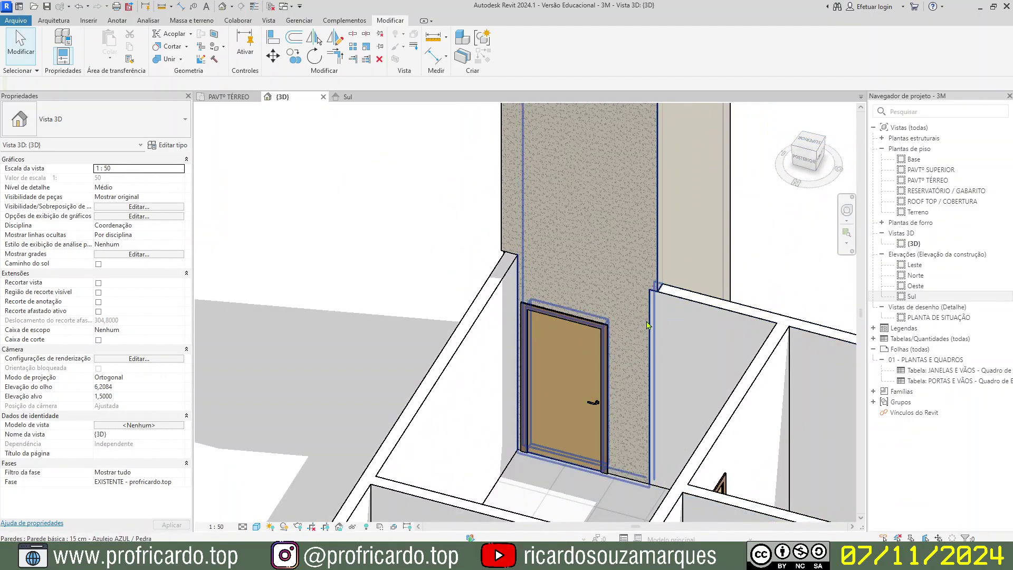
Examine the bathroom tower and surrounding walls from several 3D angles, and check the wall types available for the wall behind it.
{"action": "middle_click_drag", "start_coordinate": [434, 329], "coordinate": [824, 167], "text": "shift"}
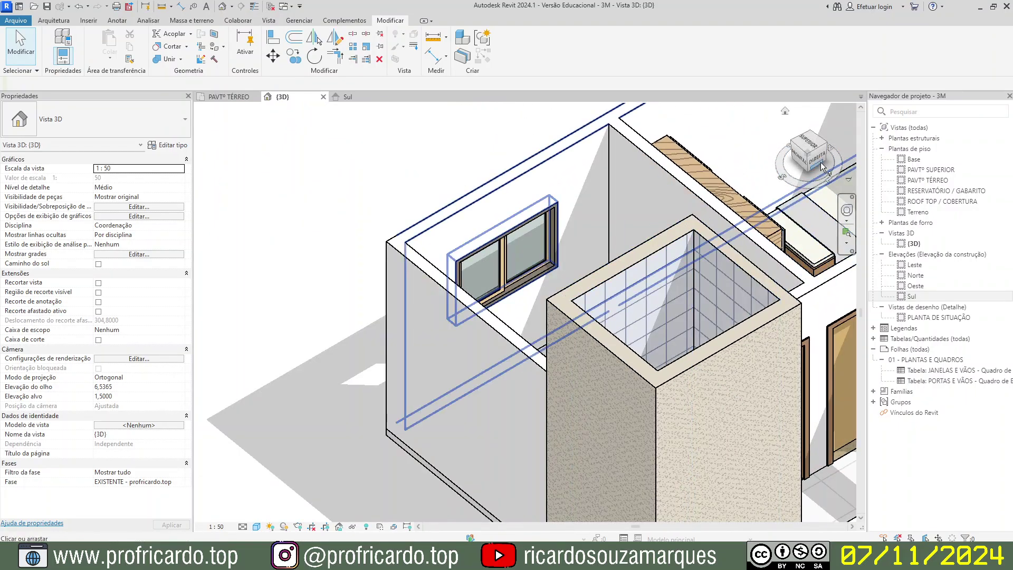
{"action": "left_click", "coordinate": [810, 156]}
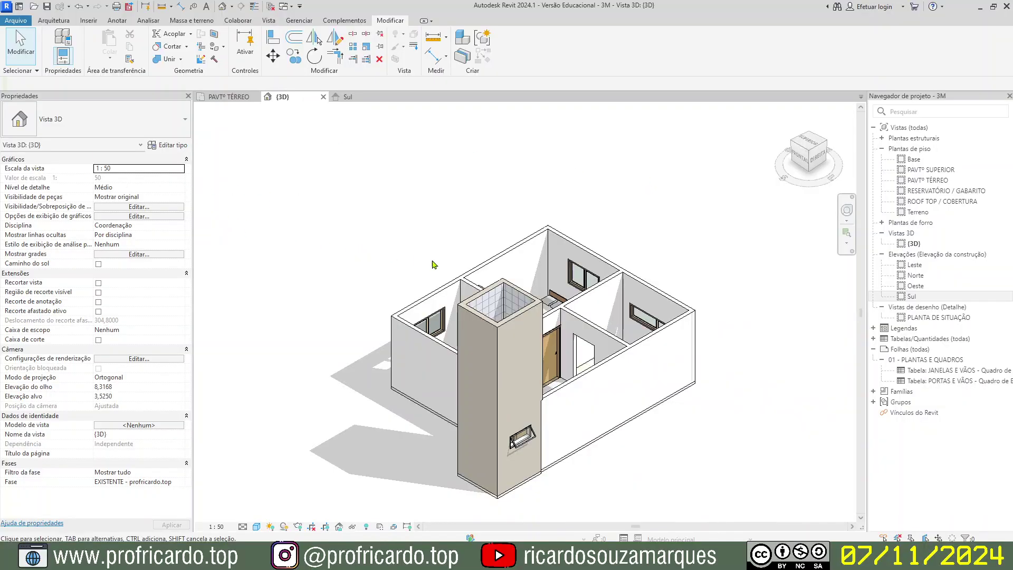
{"action": "left_click", "coordinate": [430, 298]}
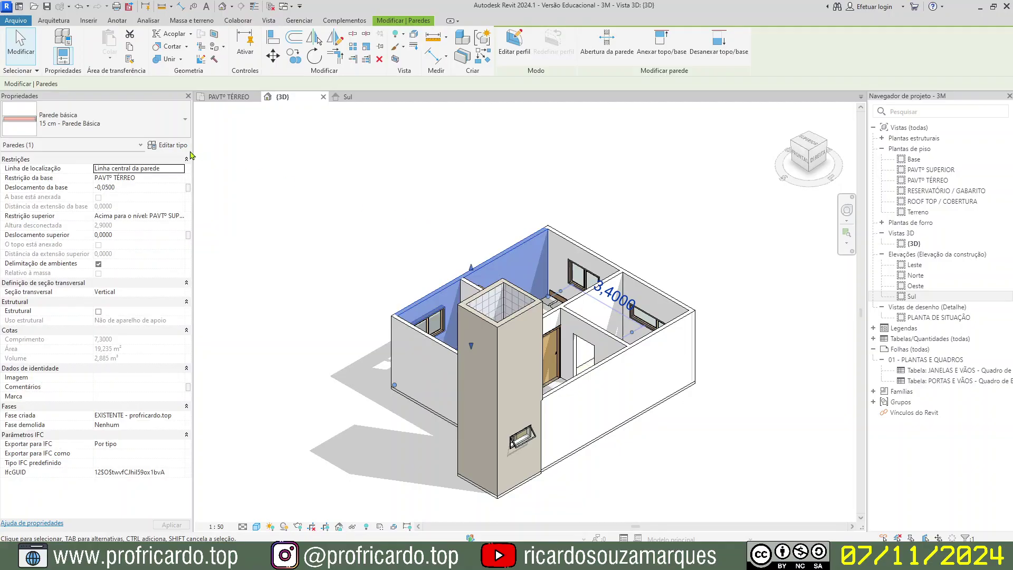
{"action": "left_click", "coordinate": [184, 119]}
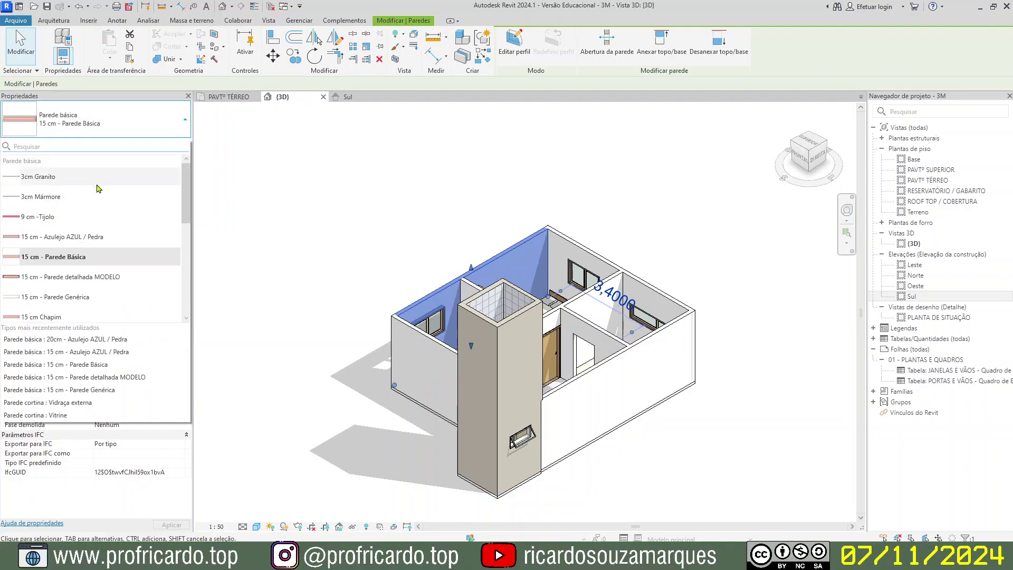
{"action": "left_click", "coordinate": [308, 172]}
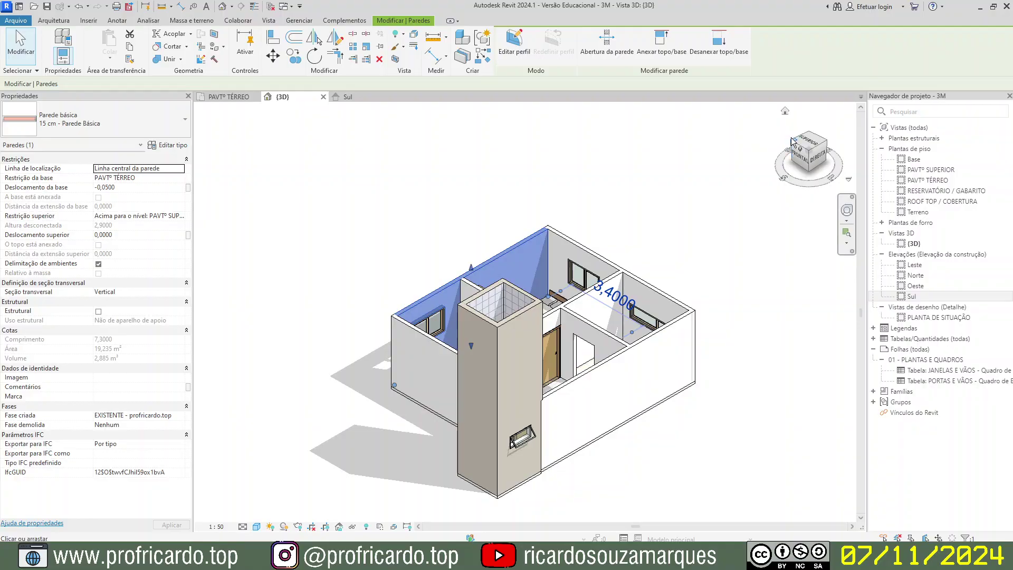
{"action": "left_click", "coordinate": [797, 153]}
{"action": "left_click", "coordinate": [359, 296]}
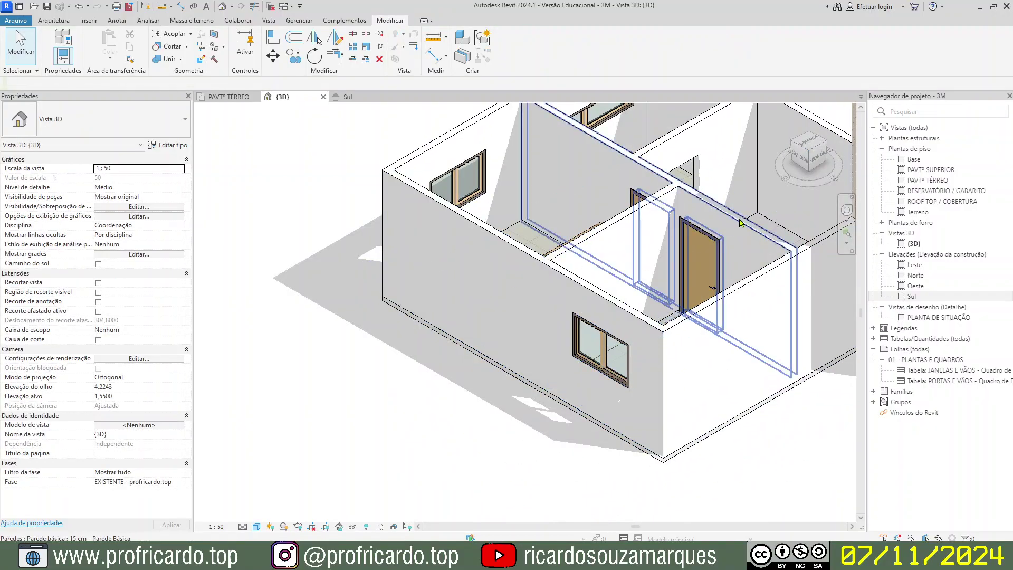
{"action": "left_click", "coordinate": [816, 149]}
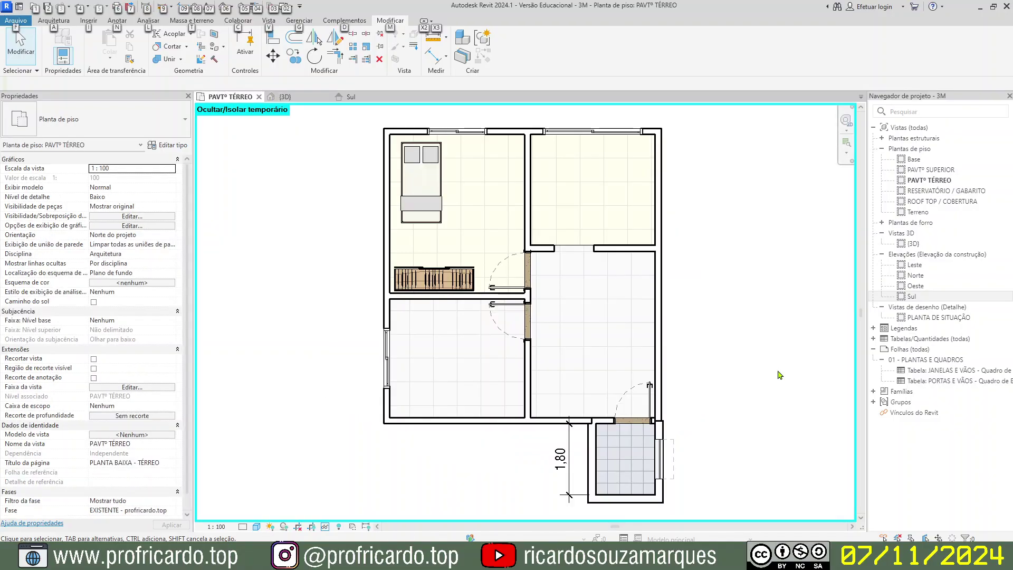
Set the view scale of the PAVTº TÉRREO floor plan to 1:50, keeping the bathroom's 1,80 dimension in view.
{"action": "scroll", "coordinate": [679, 407], "scroll_direction": "up", "scroll_amount": 5}
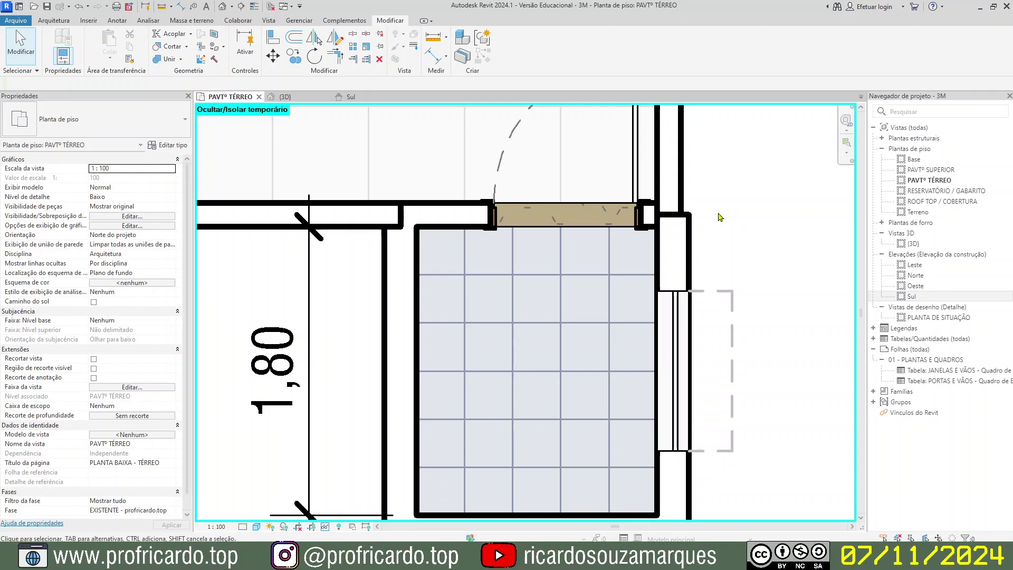
{"action": "scroll", "coordinate": [719, 217], "scroll_direction": "down", "scroll_amount": 2}
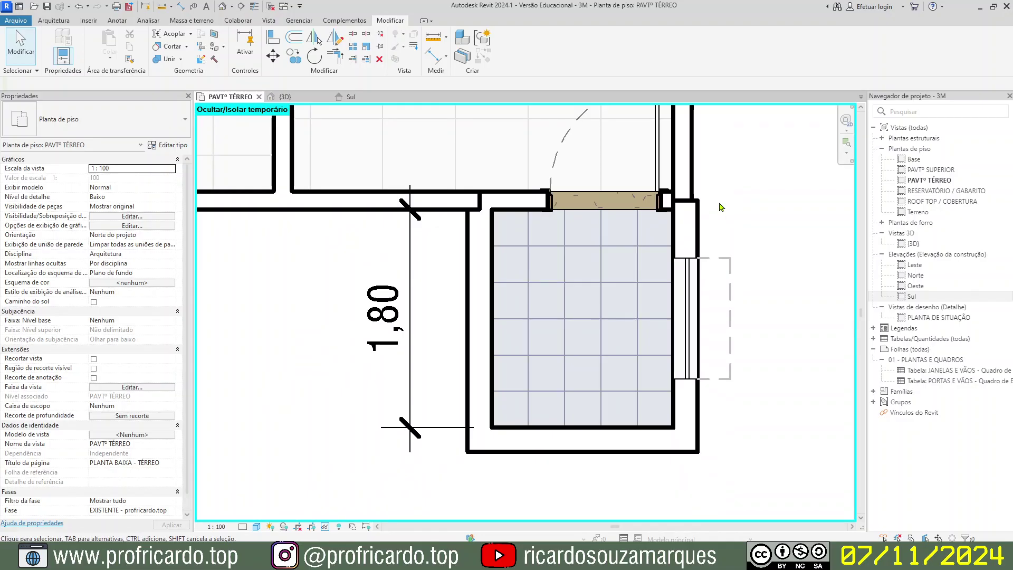
{"action": "middle_click_drag", "start_coordinate": [456, 292], "coordinate": [512, 316]}
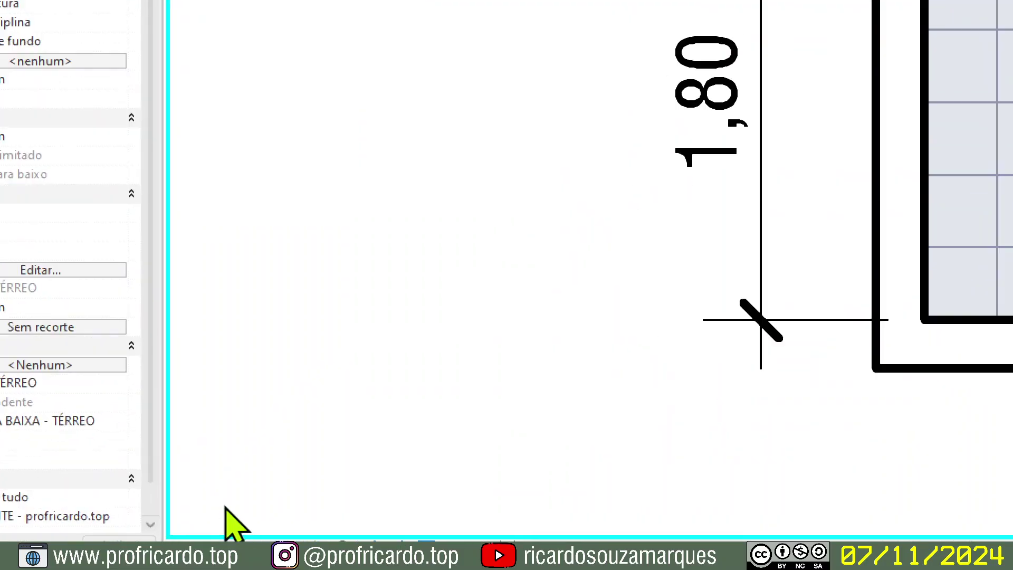
{"action": "middle_click_drag", "start_coordinate": [425, 364], "coordinate": [247, 295]}
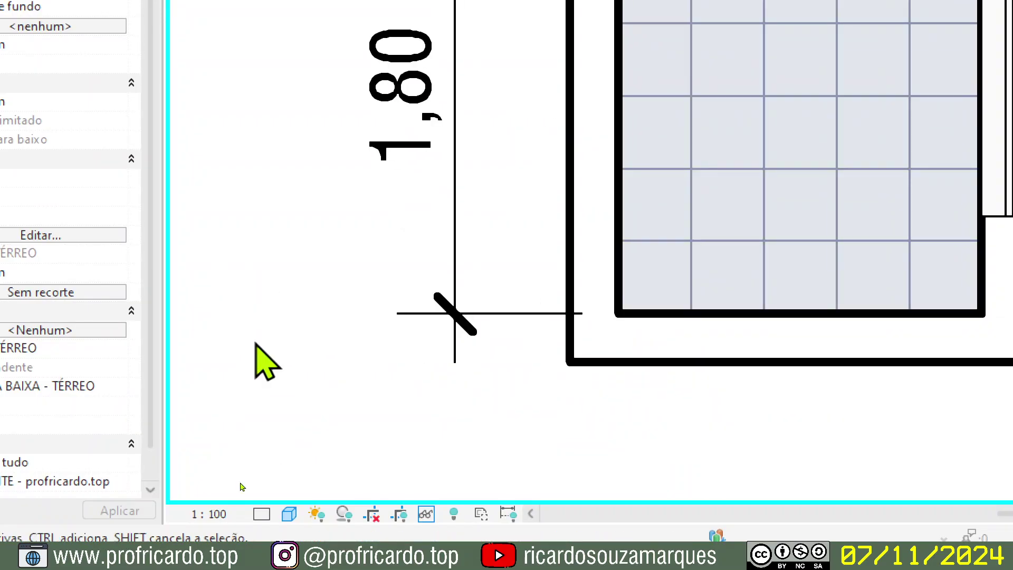
{"action": "left_click", "coordinate": [222, 519]}
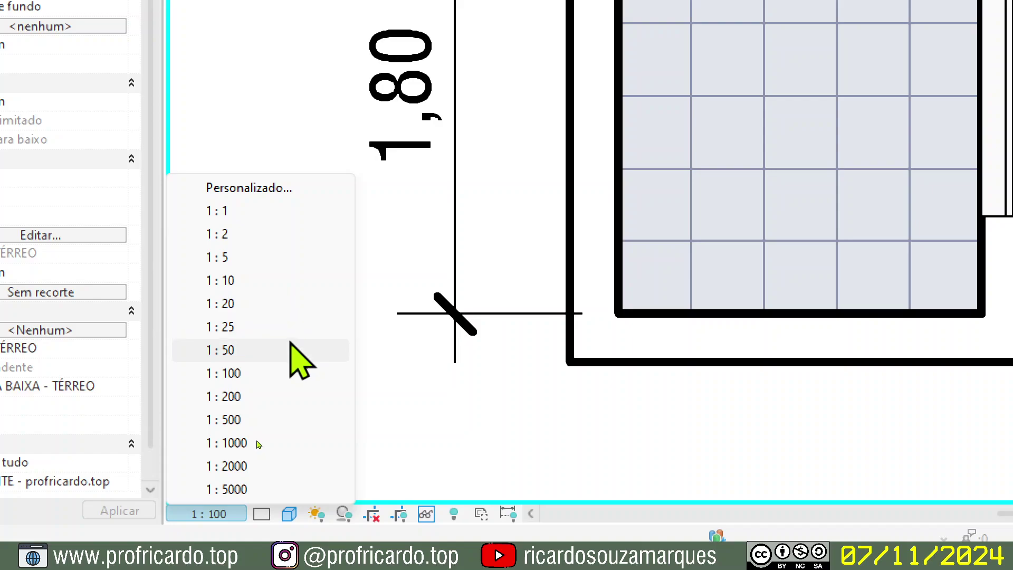
{"action": "left_click", "coordinate": [285, 352]}
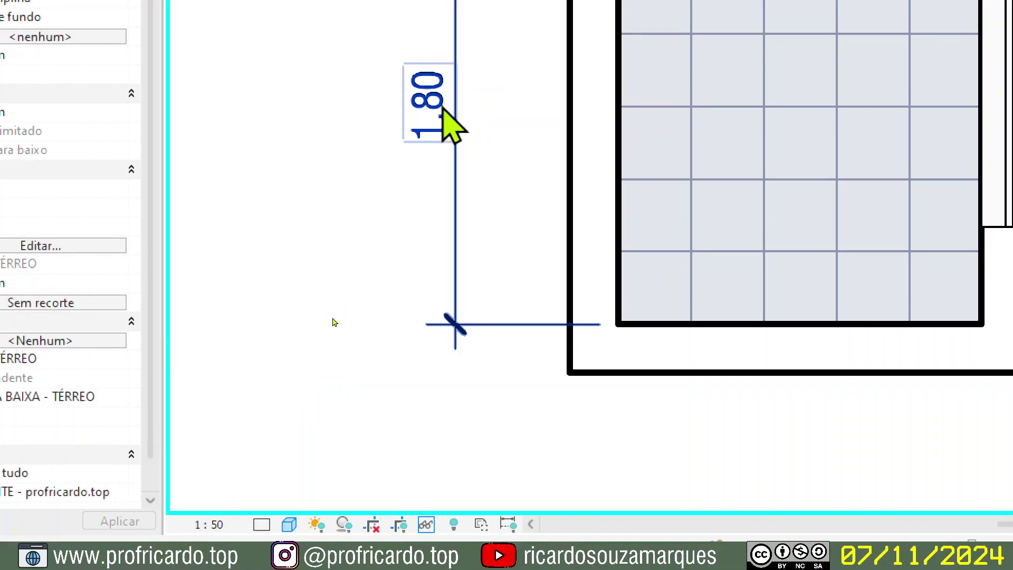
Try the floor plan at scales 1:200 and 1:50 to compare the dimension text, and finish at 1:100.
{"action": "left_click", "coordinate": [222, 523]}
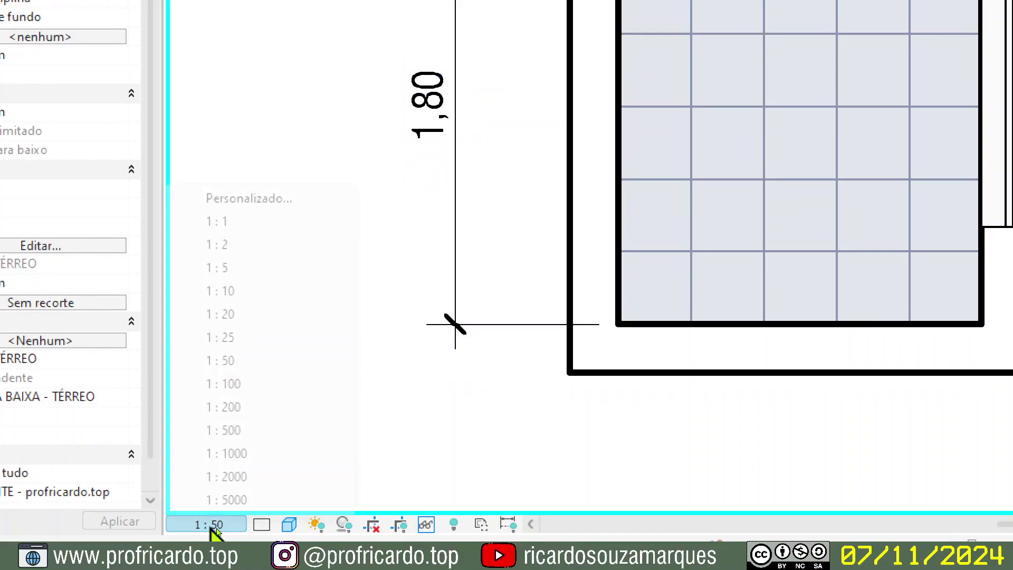
{"action": "left_click", "coordinate": [252, 410]}
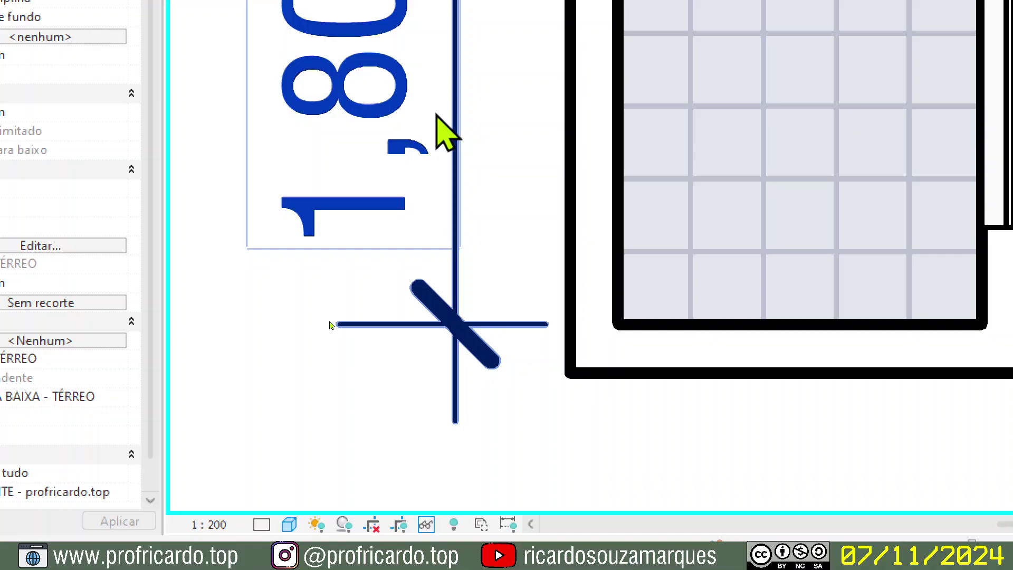
{"action": "key", "text": "Escape"}
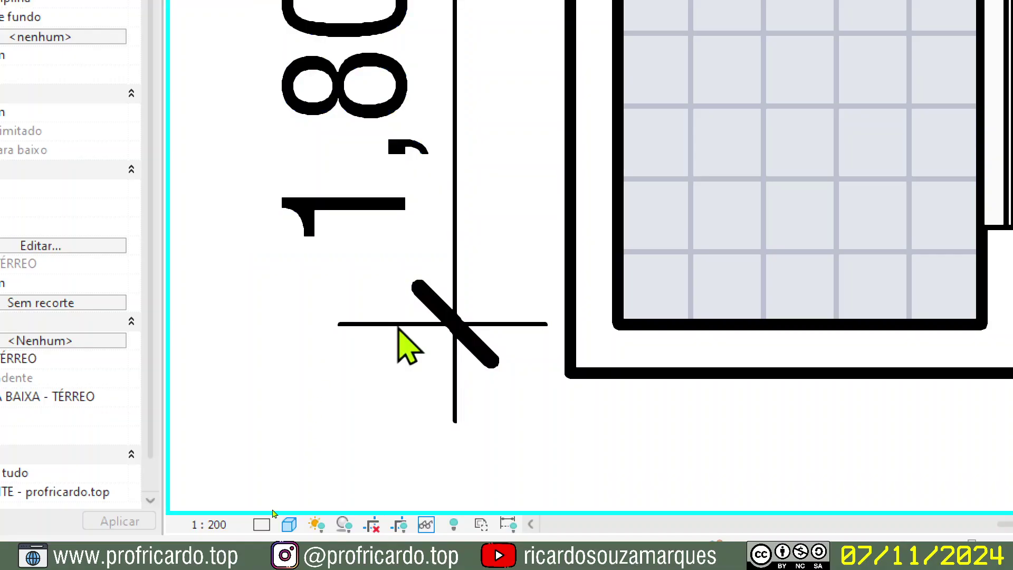
{"action": "left_click", "coordinate": [211, 525]}
{"action": "left_click", "coordinate": [237, 357]}
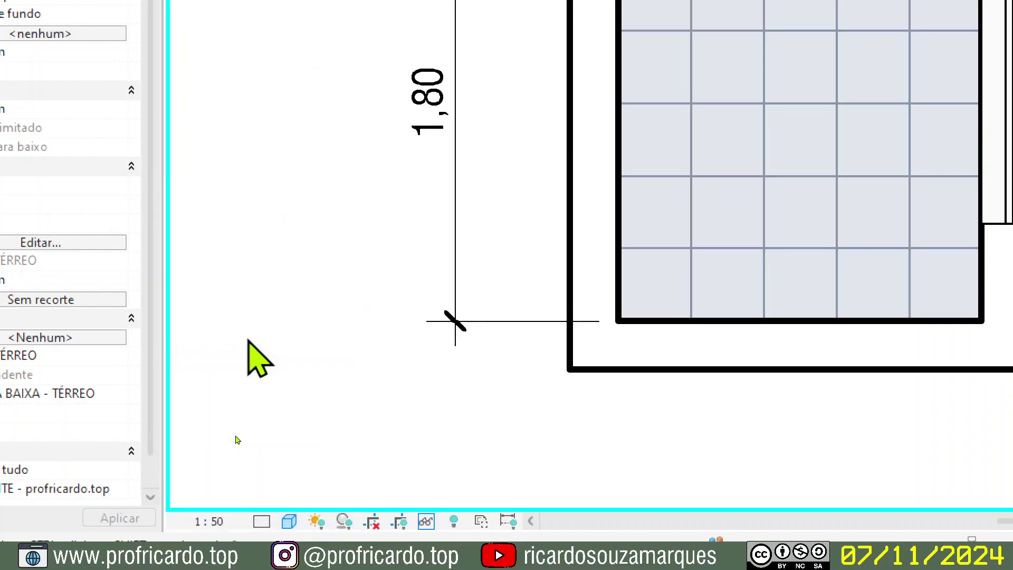
{"action": "left_click", "coordinate": [203, 522]}
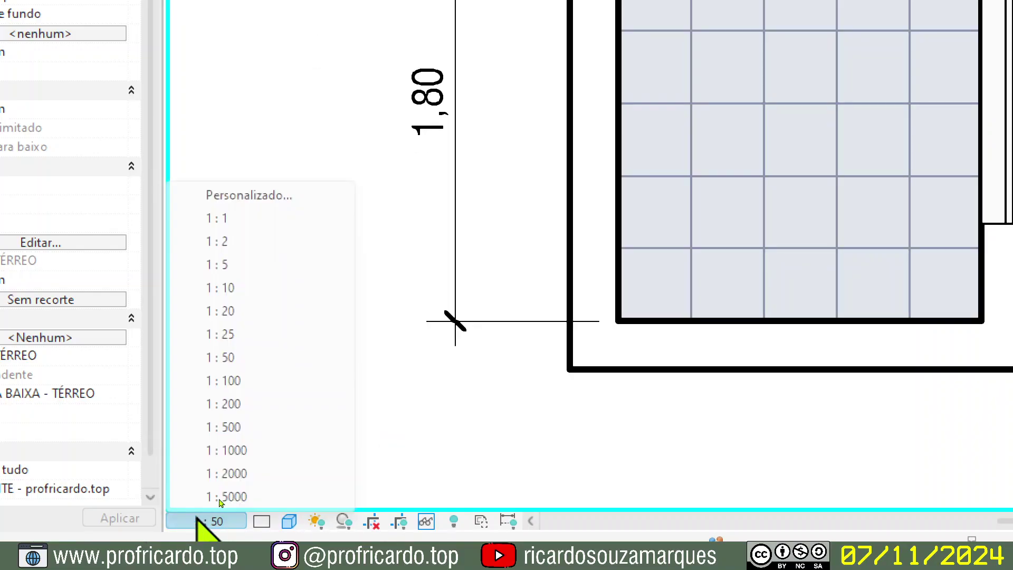
{"action": "left_click", "coordinate": [226, 380]}
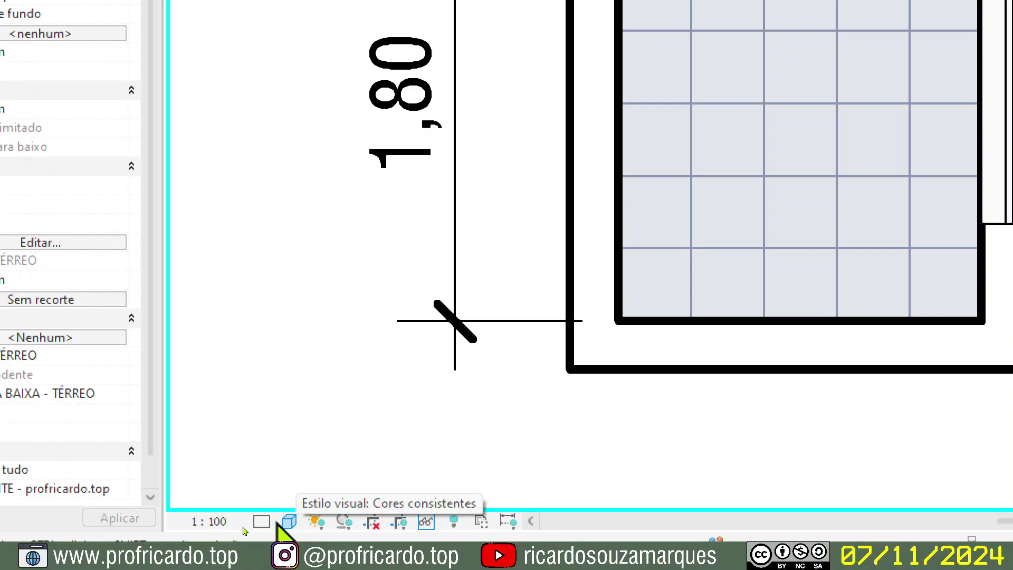
Set the plan's detail level to Médio and examine the wall layers around the bathroom and at the adjoining room's corner.
{"action": "left_click", "coordinate": [262, 524]}
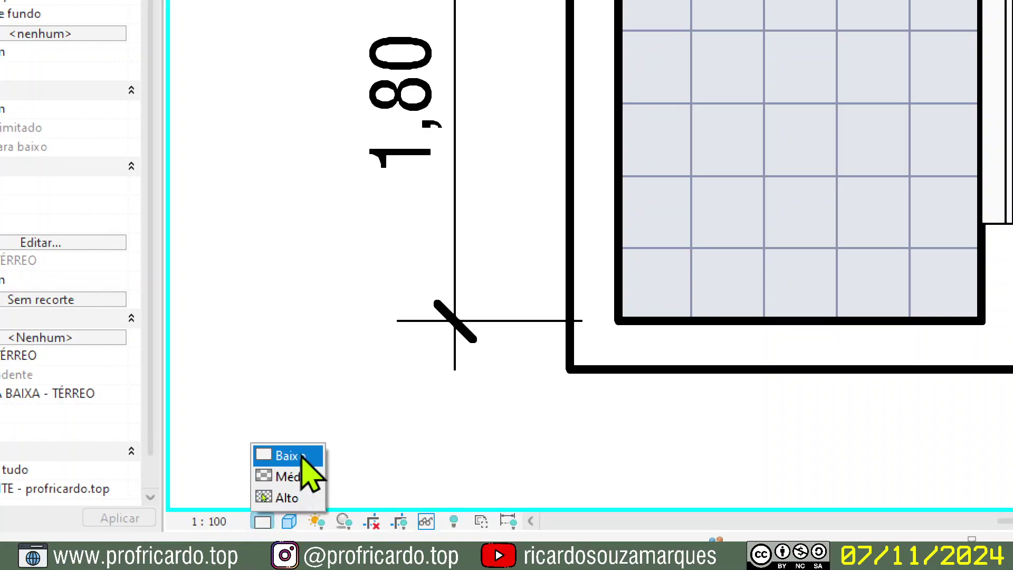
{"action": "left_click", "coordinate": [295, 477]}
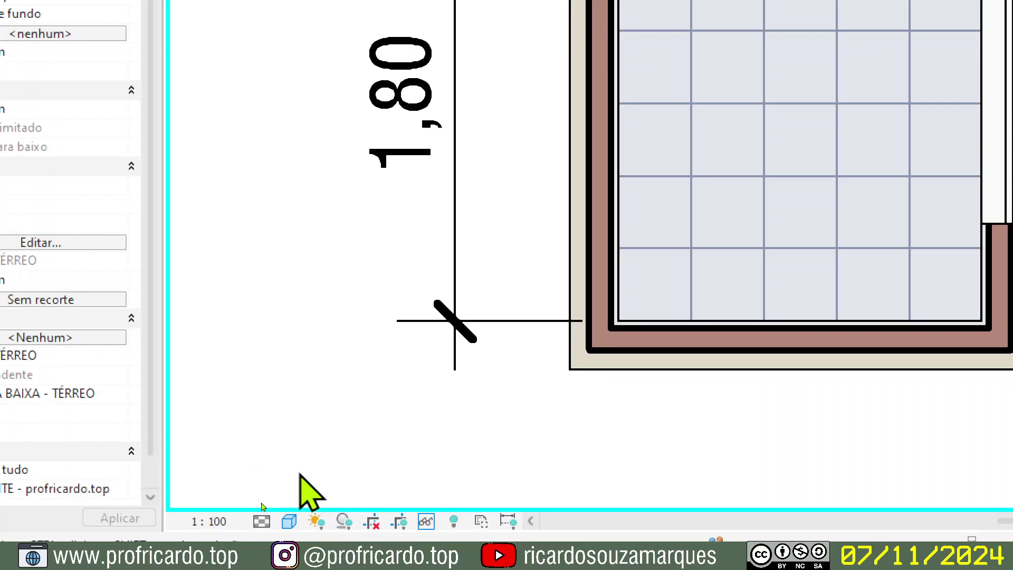
{"action": "middle_click_drag", "start_coordinate": [702, 407], "coordinate": [424, 371]}
{"action": "scroll", "coordinate": [454, 377], "scroll_direction": "up", "scroll_amount": 3}
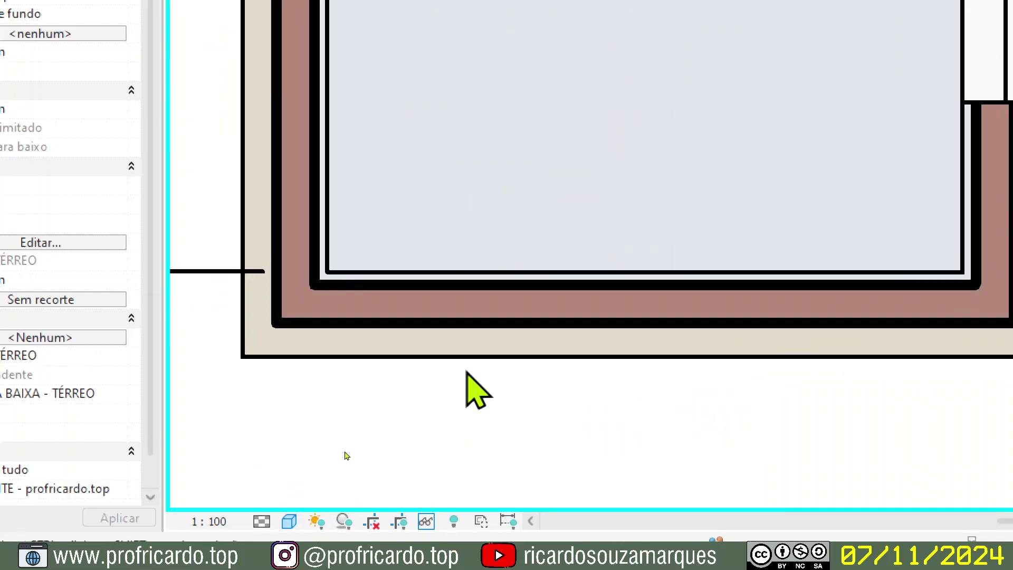
{"action": "scroll", "coordinate": [383, 280], "scroll_direction": "up", "scroll_amount": 3}
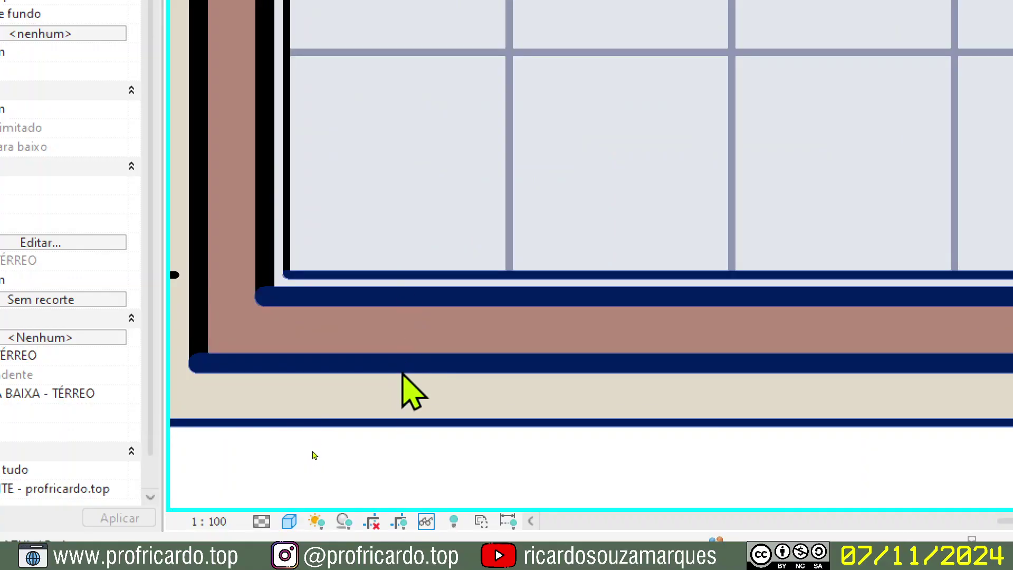
{"action": "scroll", "coordinate": [402, 340], "scroll_direction": "down", "scroll_amount": 5}
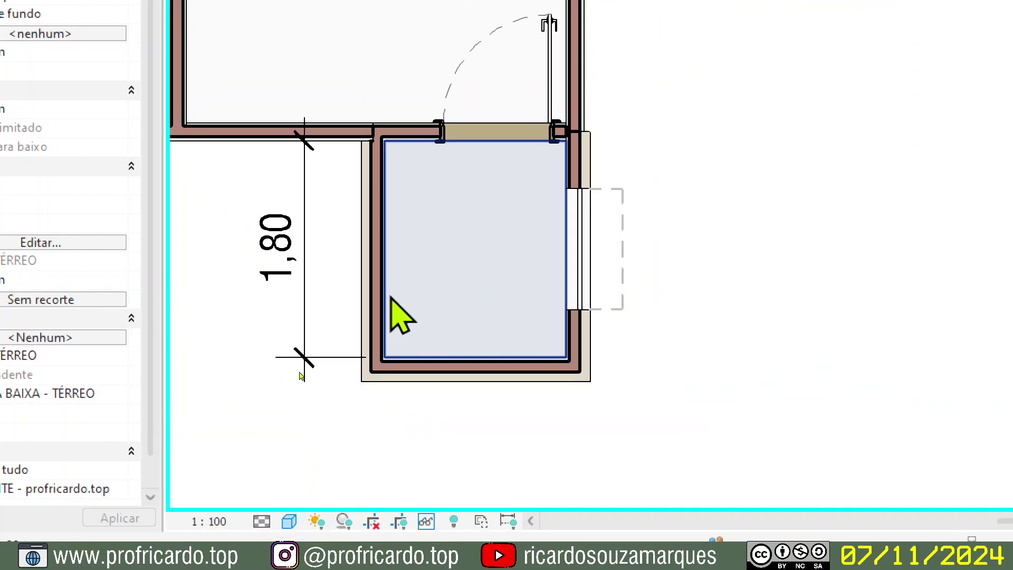
{"action": "middle_click_drag", "start_coordinate": [403, 216], "coordinate": [762, 362]}
{"action": "scroll", "coordinate": [398, 284], "scroll_direction": "up", "scroll_amount": 5}
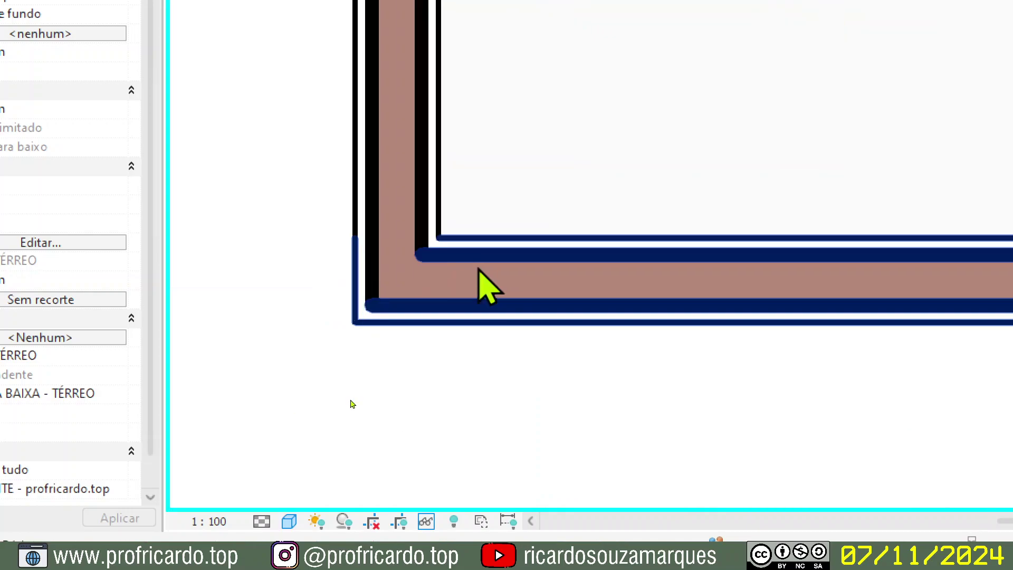
Set the plan's detail level to Alto and save the project from the save reminder.
{"action": "left_click", "coordinate": [262, 521]}
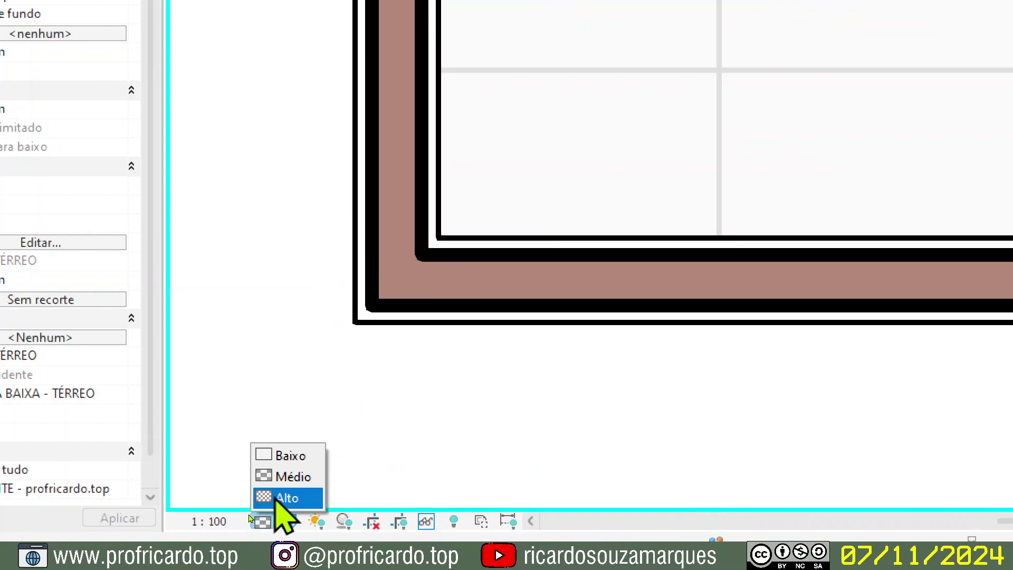
{"action": "left_click", "coordinate": [280, 498]}
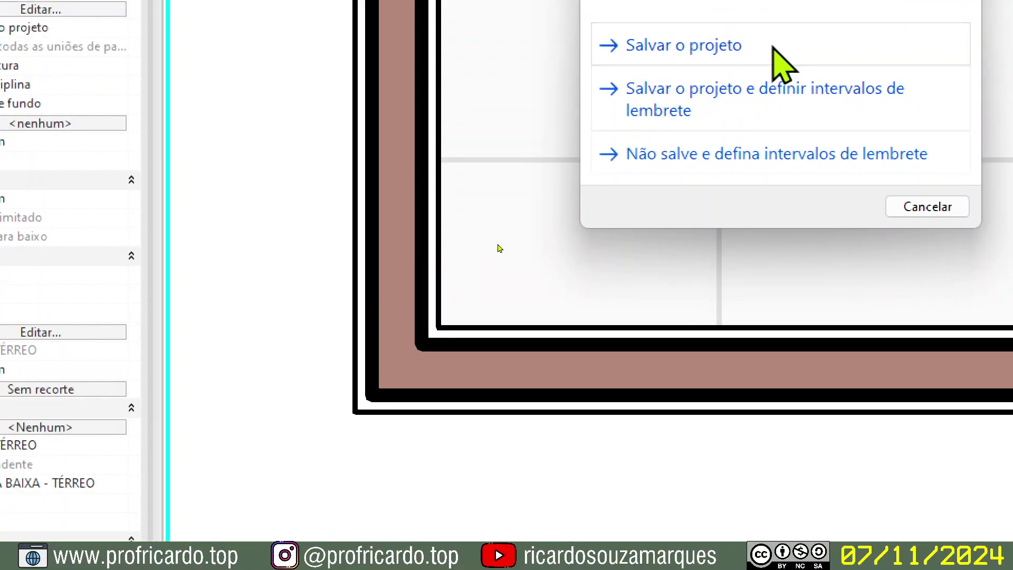
{"action": "left_click", "coordinate": [773, 46]}
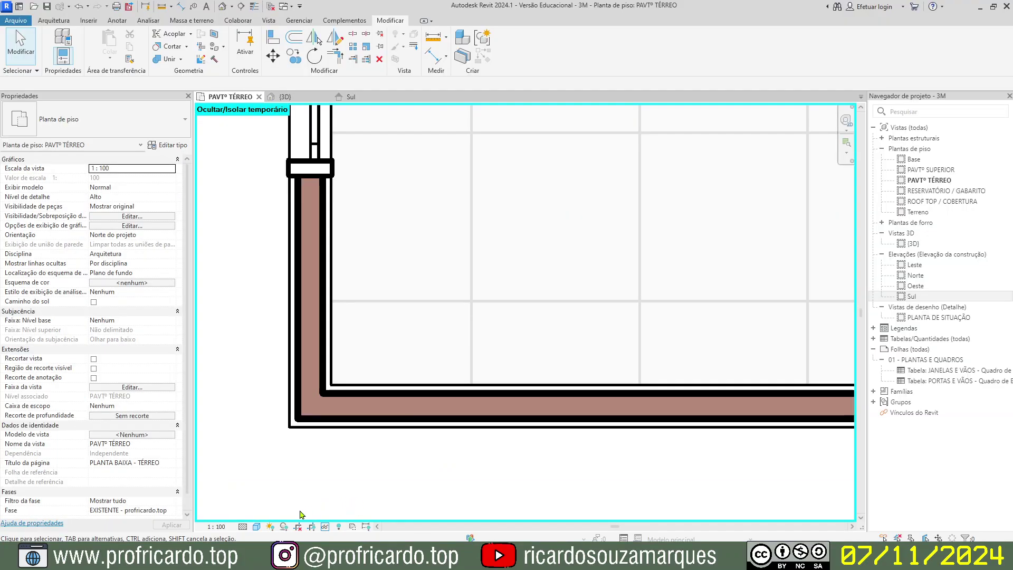
Switch the plan's detail level to Baixo and back to Médio to compare the wall layers at the room's corner.
{"action": "left_click", "coordinate": [261, 498]}
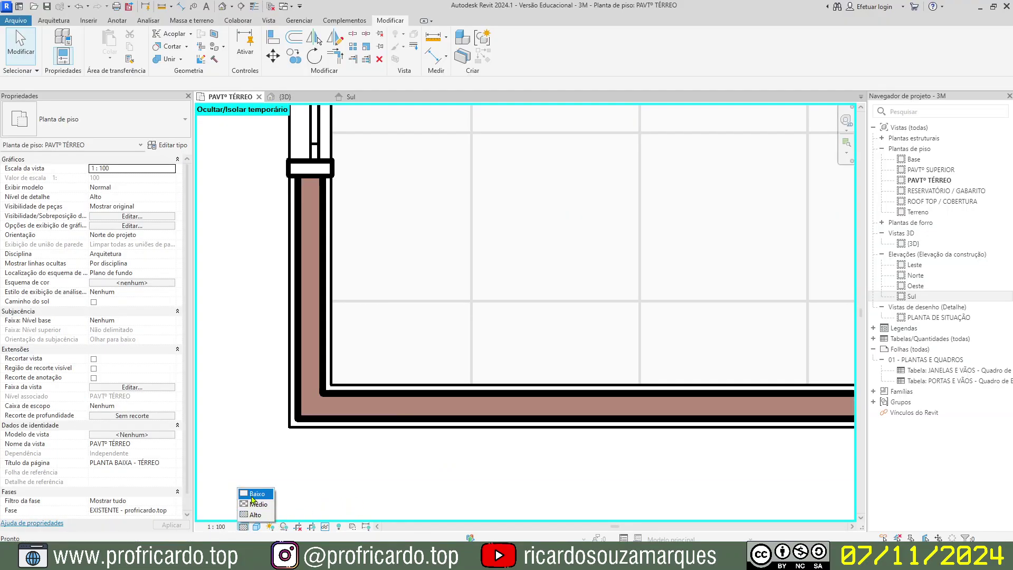
{"action": "left_click", "coordinate": [254, 495]}
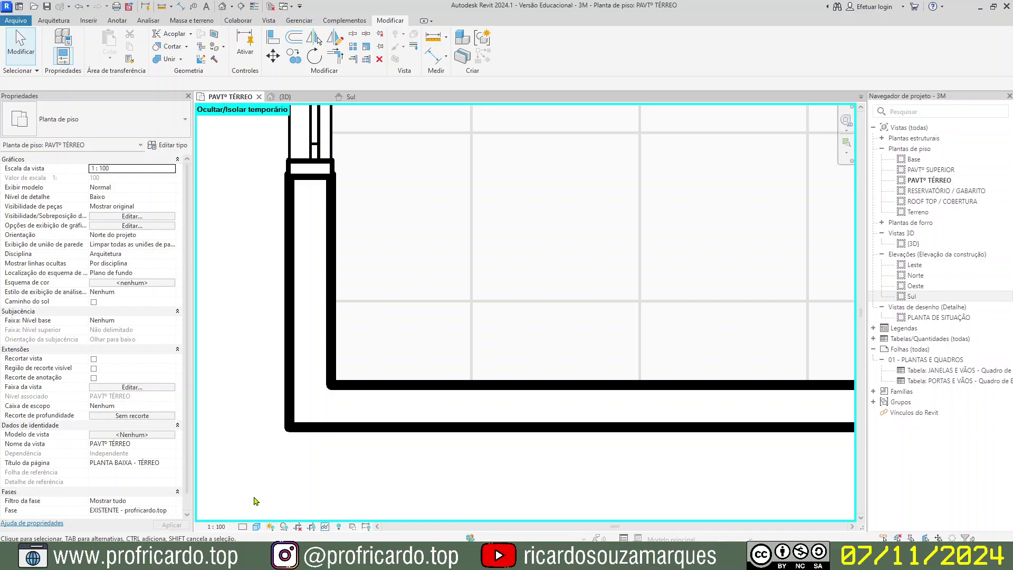
{"action": "left_click", "coordinate": [243, 526]}
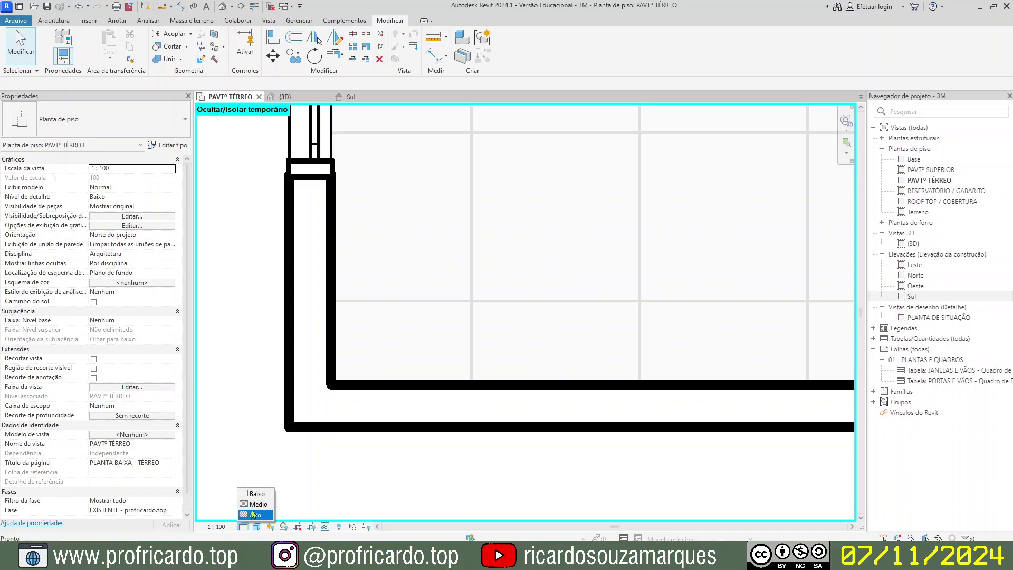
{"action": "left_click", "coordinate": [252, 507]}
{"action": "scroll", "coordinate": [324, 448], "scroll_direction": "up", "scroll_amount": 4}
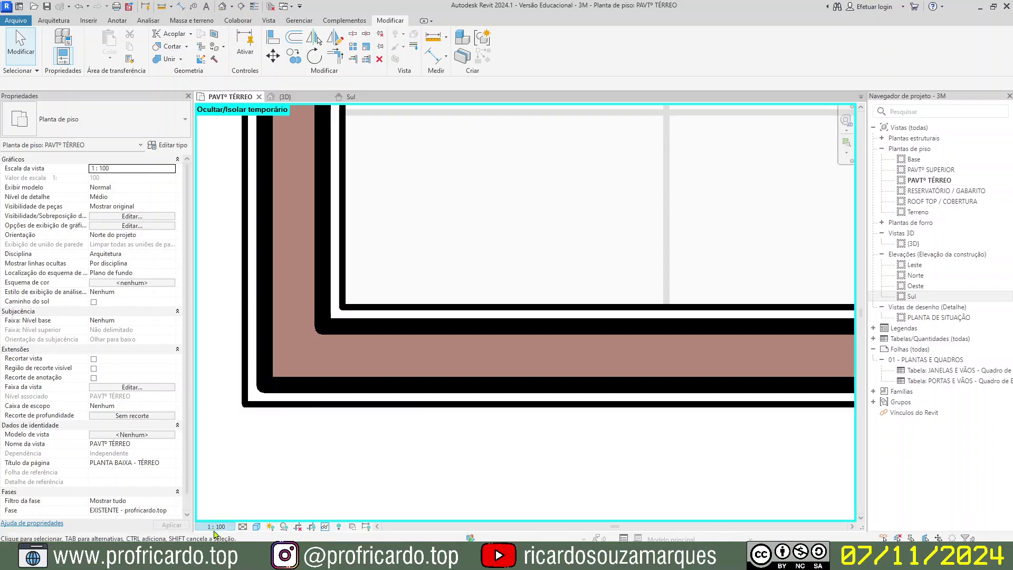
Set the floor plan's detail level to Baixo.
{"action": "left_click", "coordinate": [243, 526]}
{"action": "left_click", "coordinate": [246, 494]}
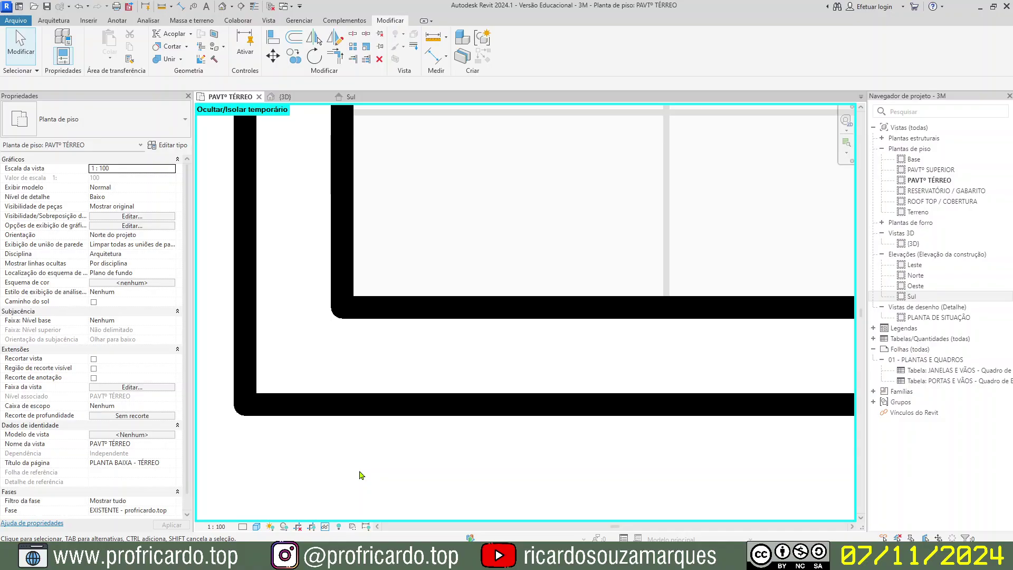
{"action": "left_click", "coordinate": [243, 526]}
{"action": "left_click", "coordinate": [243, 526]}
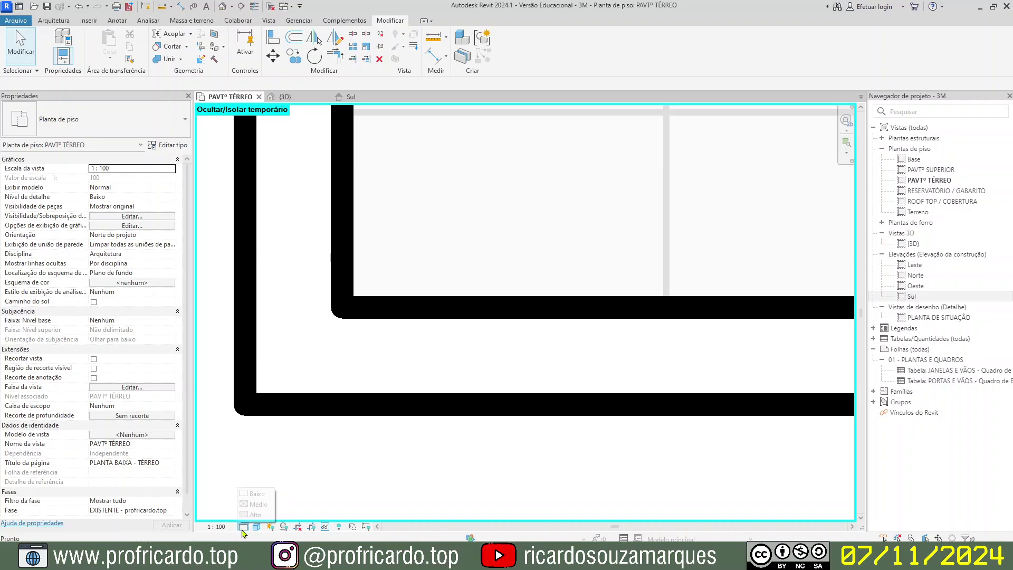
{"action": "left_click", "coordinate": [252, 498]}
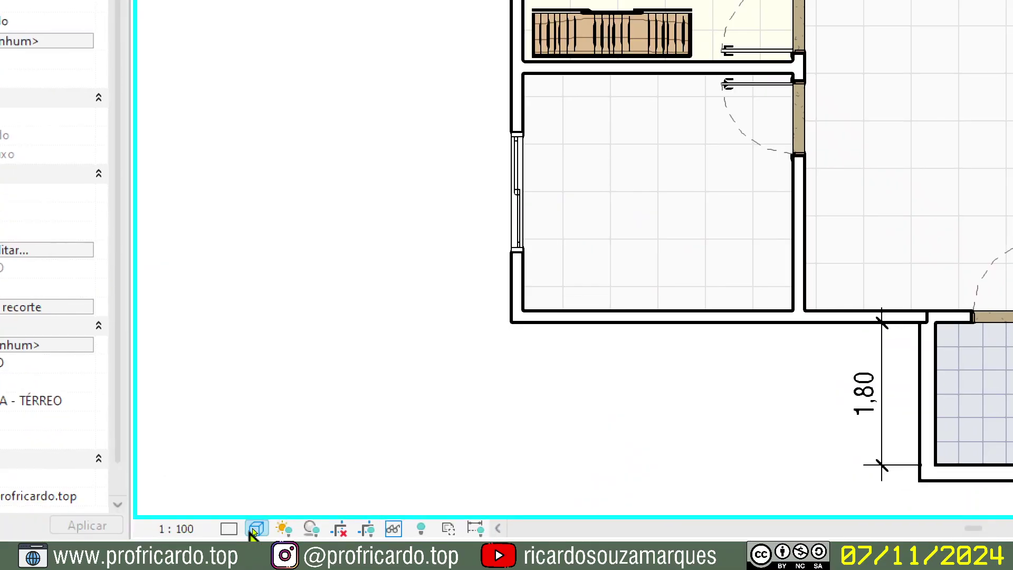
Set the ground-floor plan and the Sul elevation to the Estrutura de arame visual style and examine the elevation's wireframe.
{"action": "left_click", "coordinate": [257, 529]}
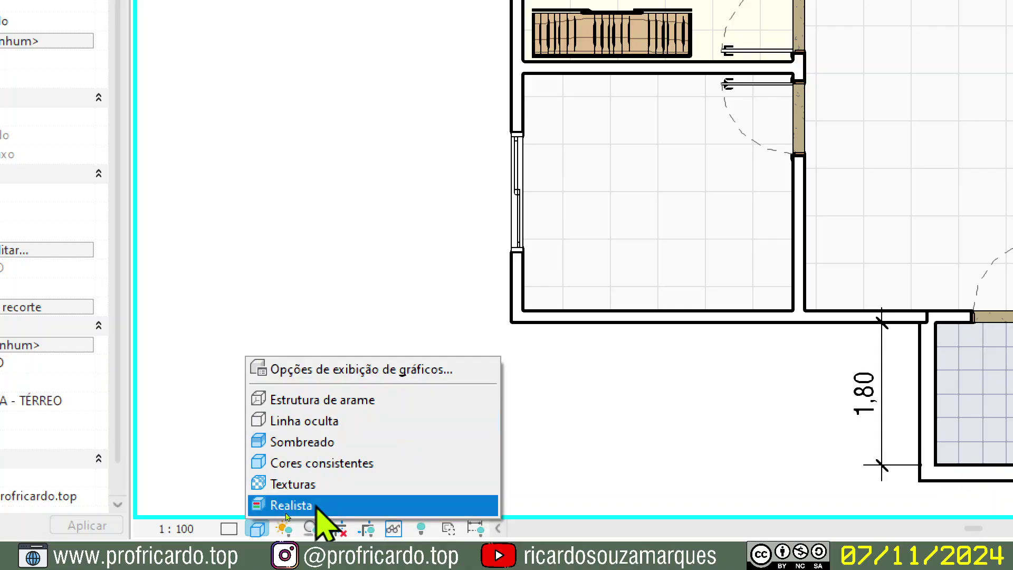
{"action": "left_click", "coordinate": [348, 399]}
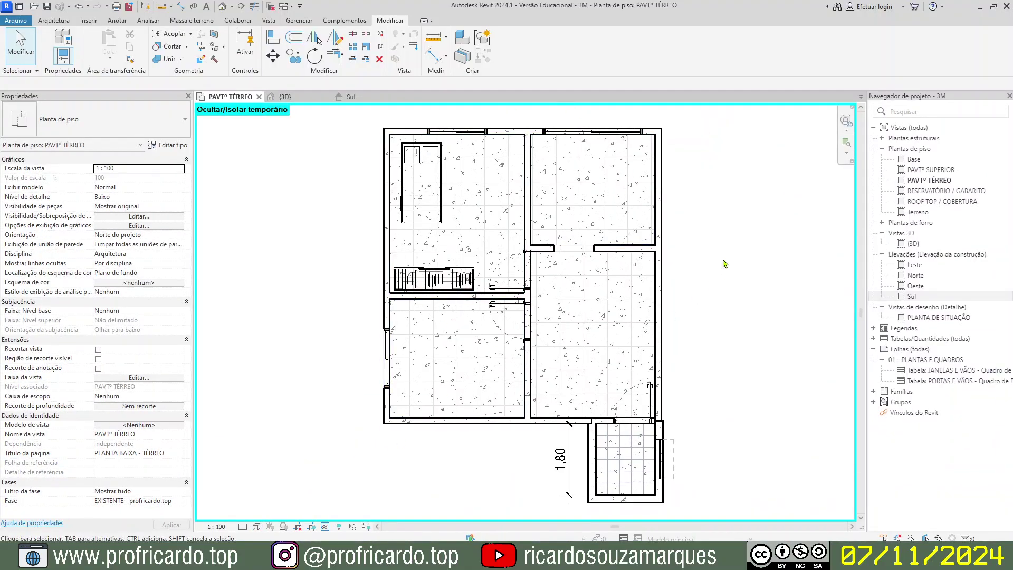
{"action": "left_click", "coordinate": [347, 98]}
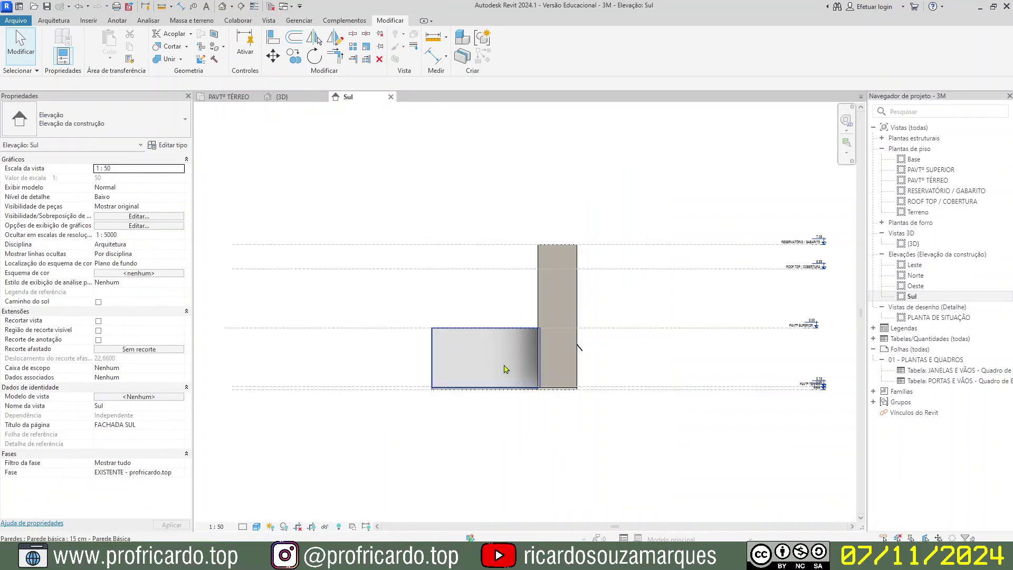
{"action": "left_click", "coordinate": [257, 527]}
{"action": "left_click", "coordinate": [277, 472]}
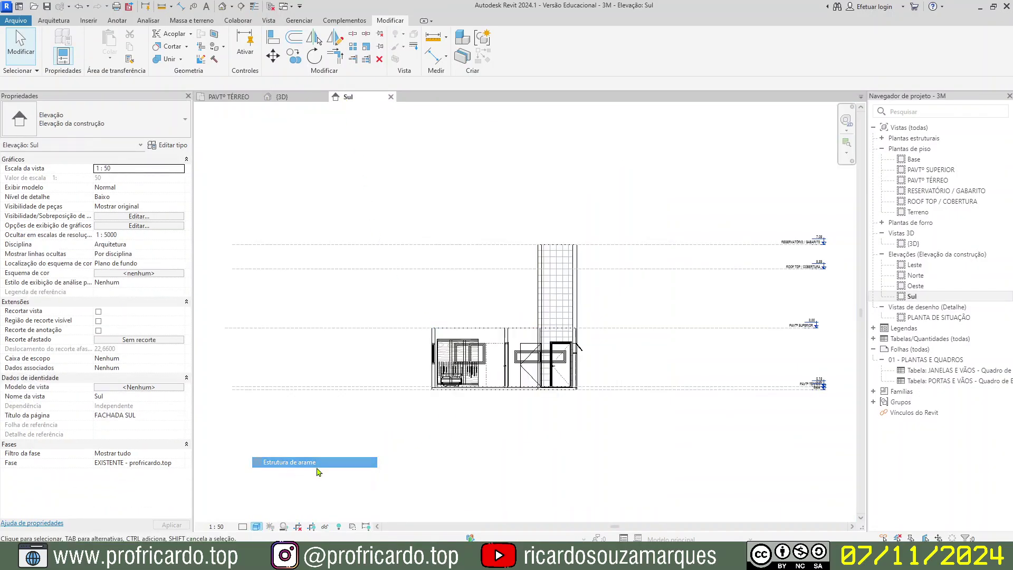
{"action": "scroll", "coordinate": [583, 344], "scroll_direction": "up", "scroll_amount": 3}
{"action": "middle_click_drag", "start_coordinate": [667, 371], "coordinate": [752, 364]}
{"action": "scroll", "coordinate": [608, 406], "scroll_direction": "up", "scroll_amount": 2}
{"action": "middle_click_drag", "start_coordinate": [509, 451], "coordinate": [514, 476]}
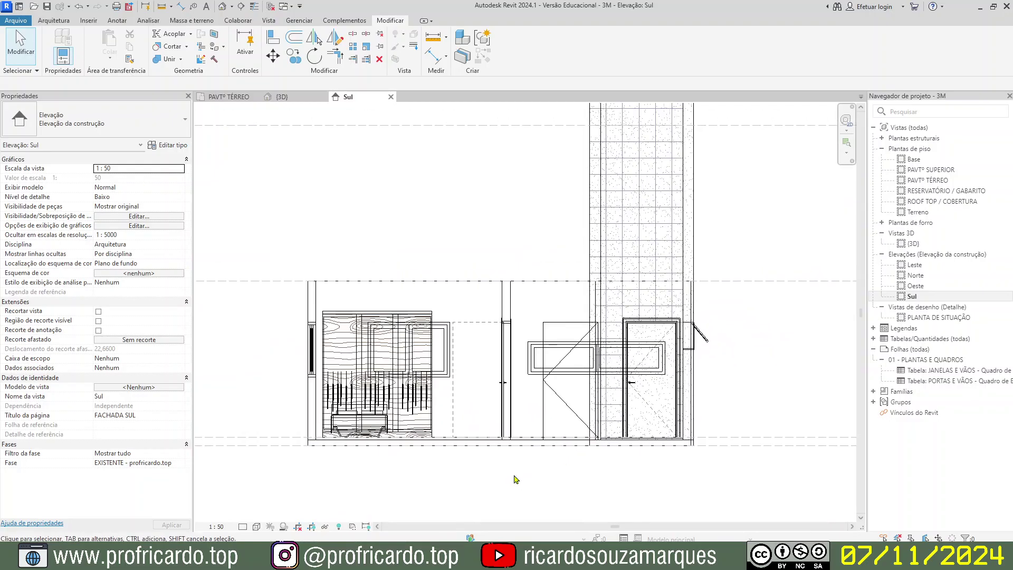
Set the Sul elevation and the 3D view to Linha oculta, and rotate the 3D view to face the bathroom tower.
{"action": "left_click", "coordinate": [256, 527]}
{"action": "left_click", "coordinate": [281, 473]}
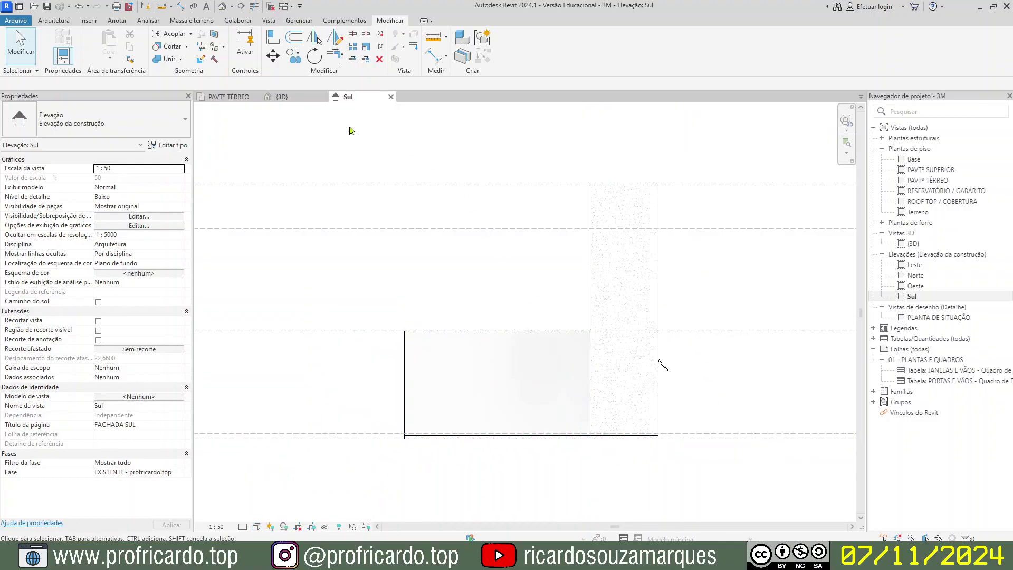
{"action": "left_click", "coordinate": [282, 98]}
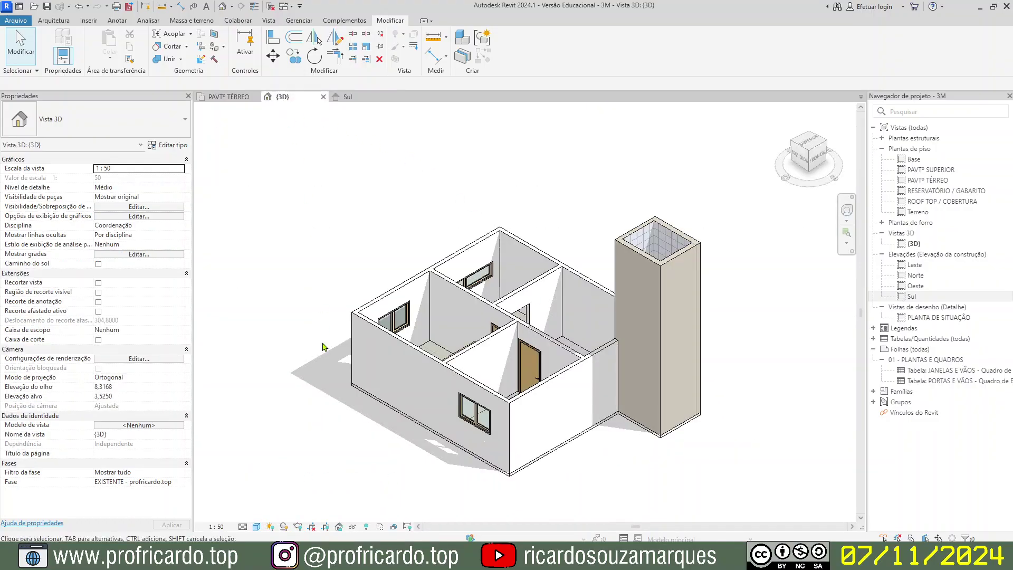
{"action": "left_click", "coordinate": [256, 526]}
{"action": "left_click", "coordinate": [281, 473]}
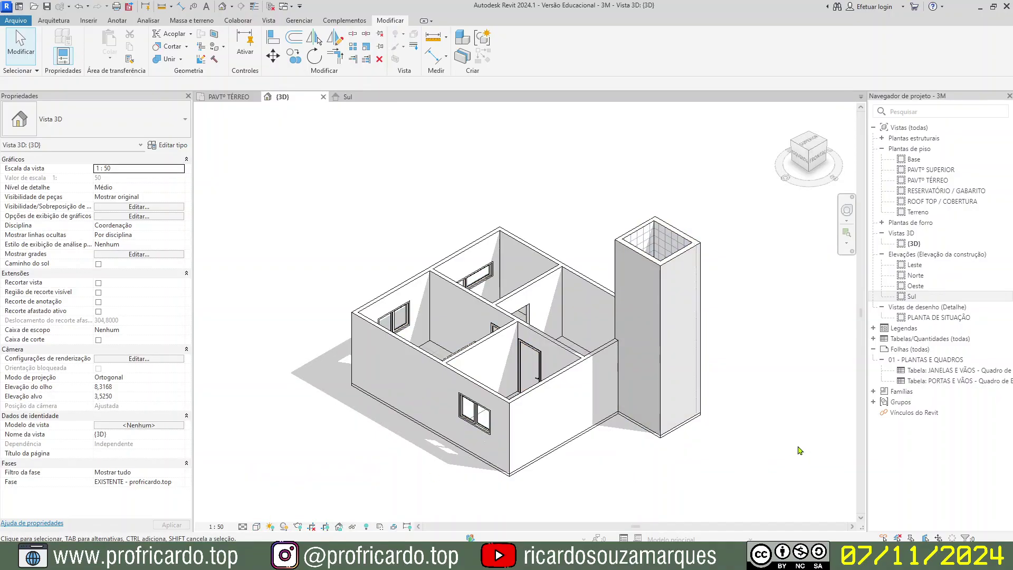
{"action": "left_click", "coordinate": [827, 147]}
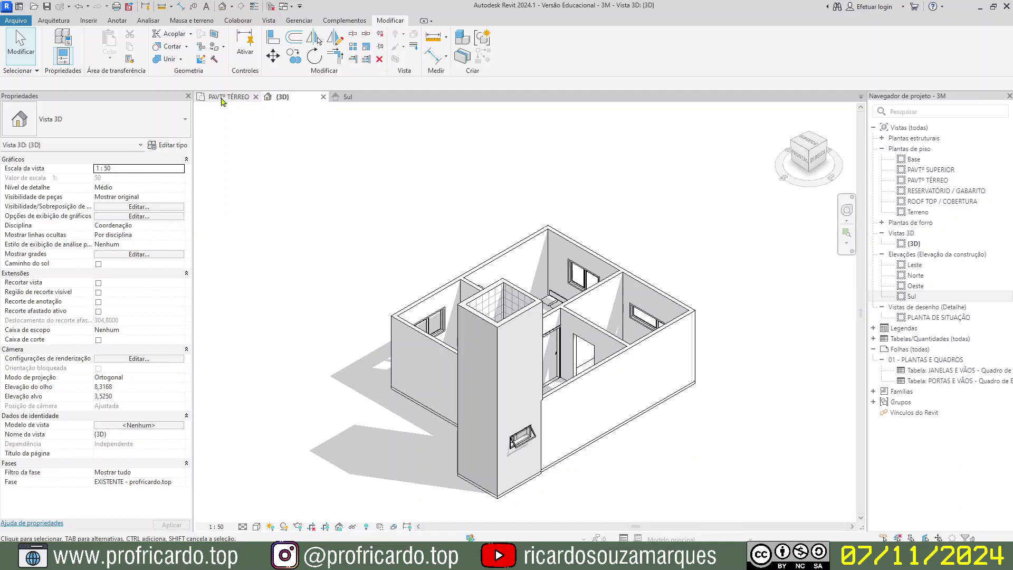
Set the PAVTº TÉRREO floor plan's visual style to Linha oculta.
{"action": "left_click", "coordinate": [224, 97]}
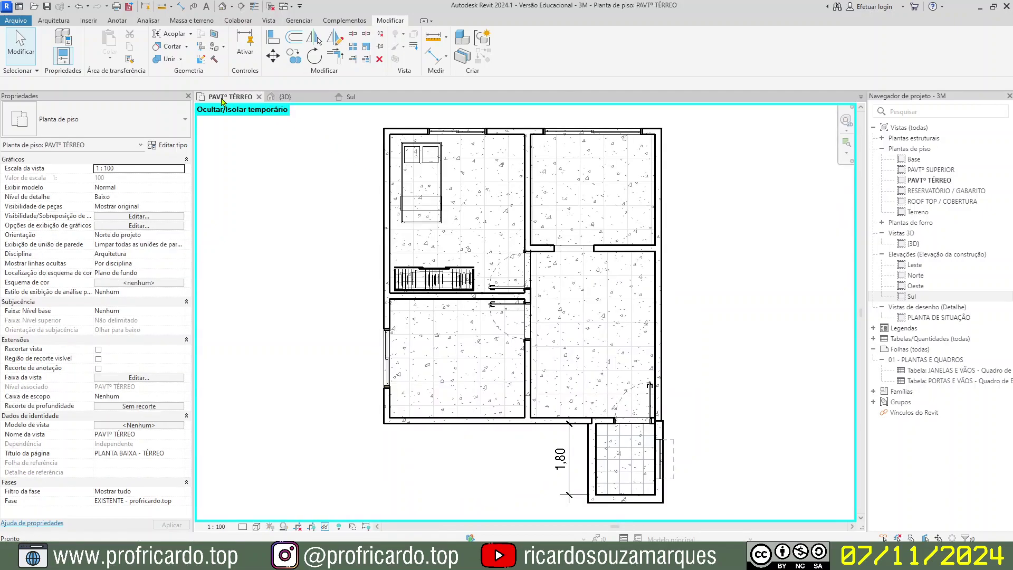
{"action": "left_click", "coordinate": [256, 527]}
{"action": "left_click", "coordinate": [272, 473]}
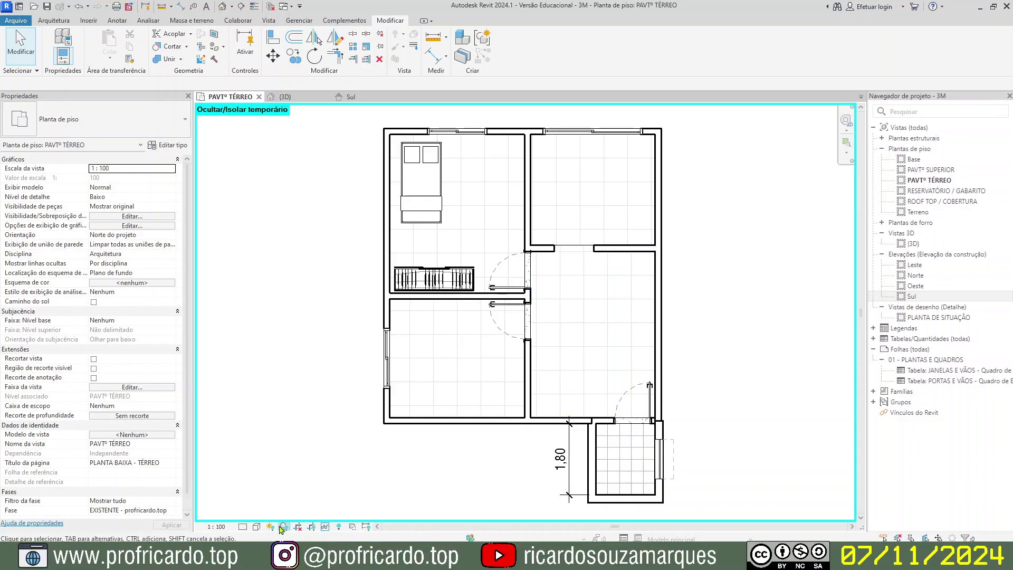
Alternate the floor plan's visual style between Sombreado and Cores consistentes to compare them, finishing on Cores consistentes.
{"action": "left_click", "coordinate": [257, 526]}
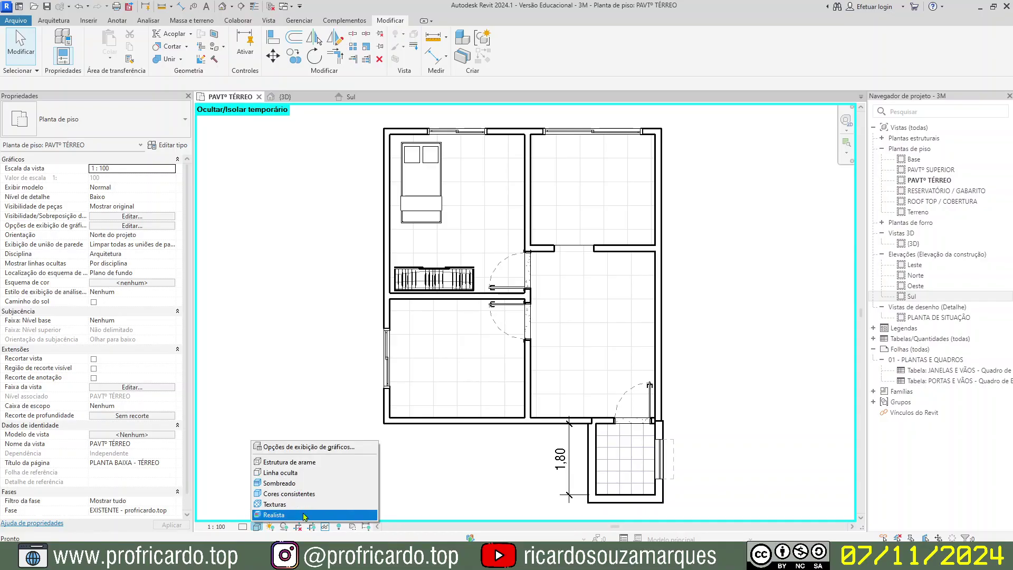
{"action": "left_click", "coordinate": [312, 486]}
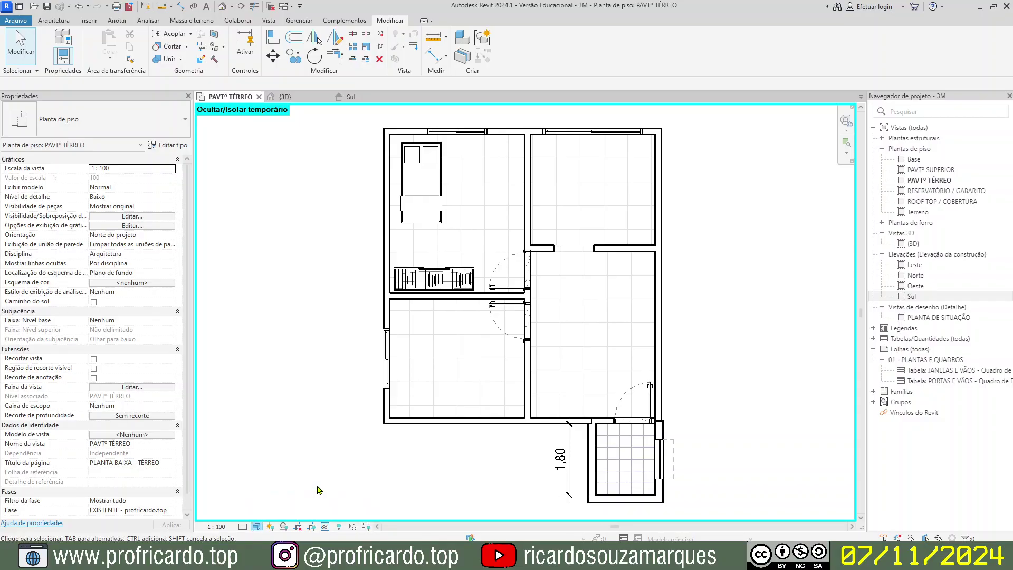
{"action": "left_click", "coordinate": [253, 528]}
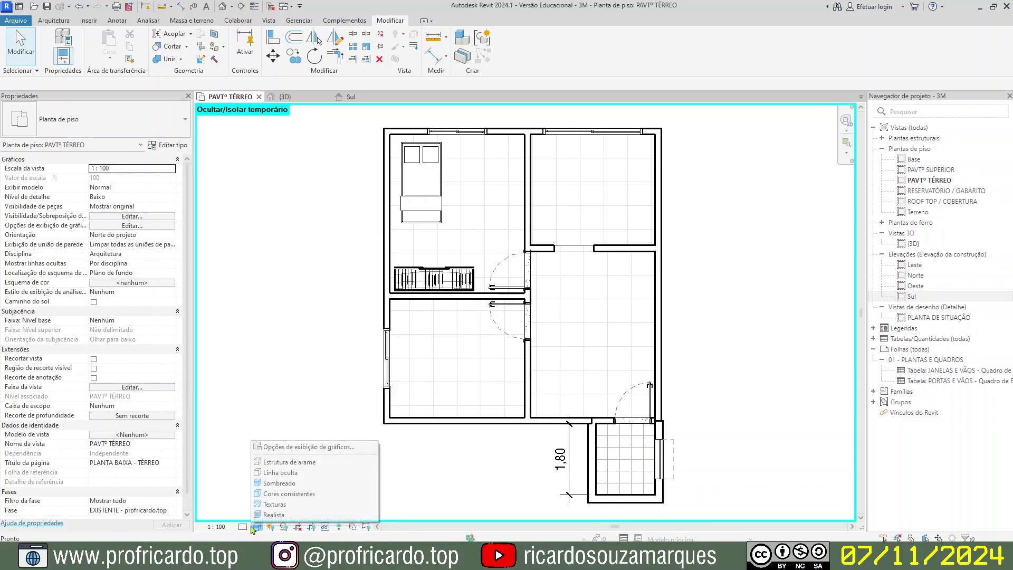
{"action": "left_click", "coordinate": [284, 497]}
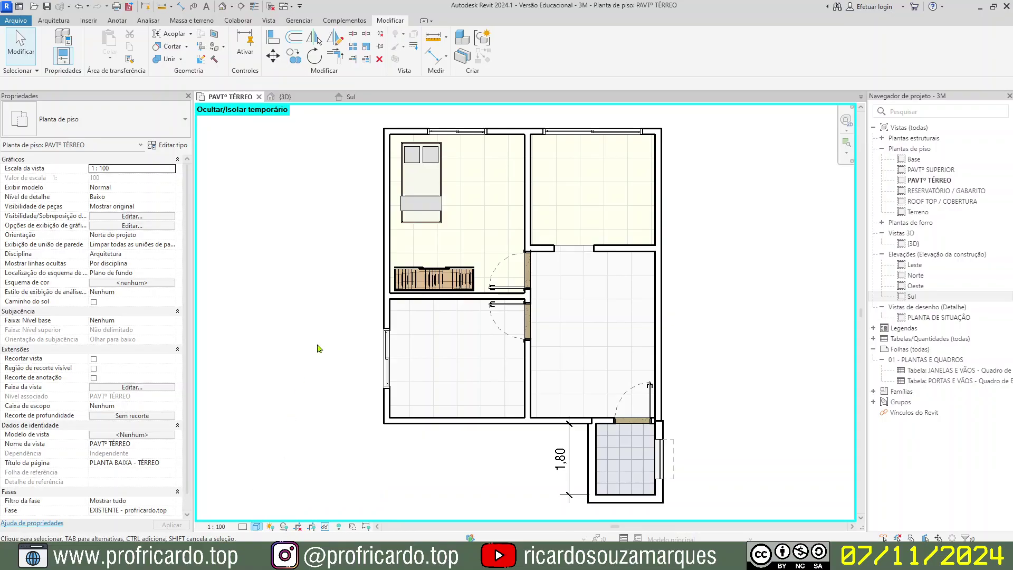
{"action": "left_click", "coordinate": [253, 530]}
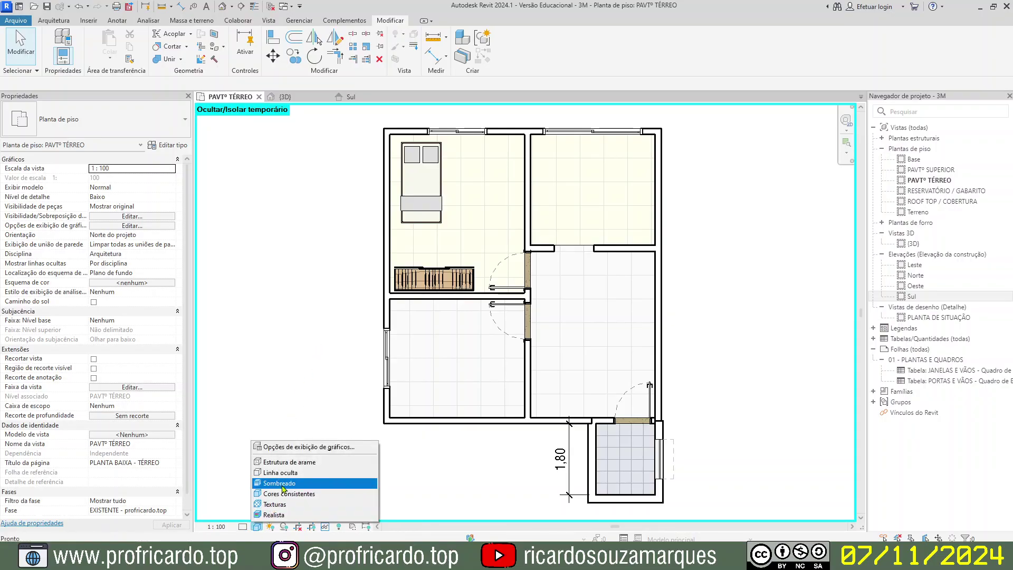
{"action": "left_click", "coordinate": [291, 483]}
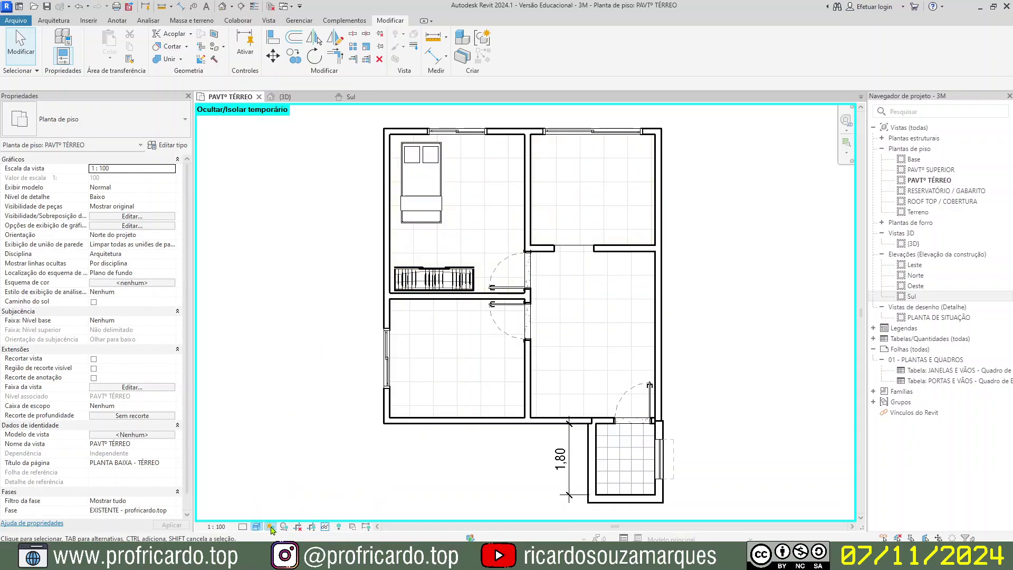
{"action": "left_click", "coordinate": [257, 527]}
{"action": "left_click", "coordinate": [285, 493]}
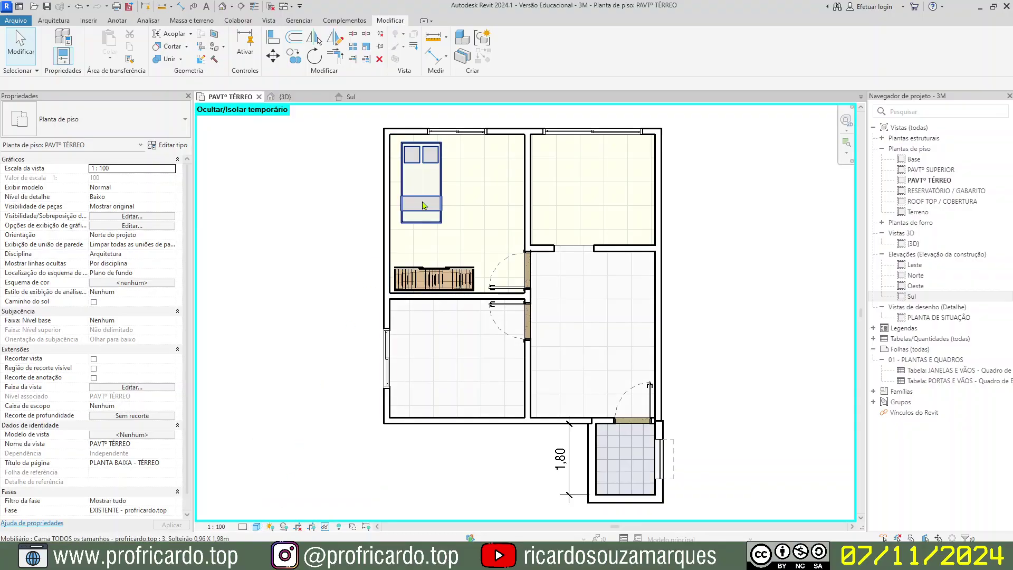
Try the Texturas visual style on the floor plan, and set it to Realista.
{"action": "left_click", "coordinate": [268, 524]}
{"action": "left_click", "coordinate": [282, 504]}
{"action": "left_click", "coordinate": [257, 527]}
{"action": "left_click", "coordinate": [277, 513]}
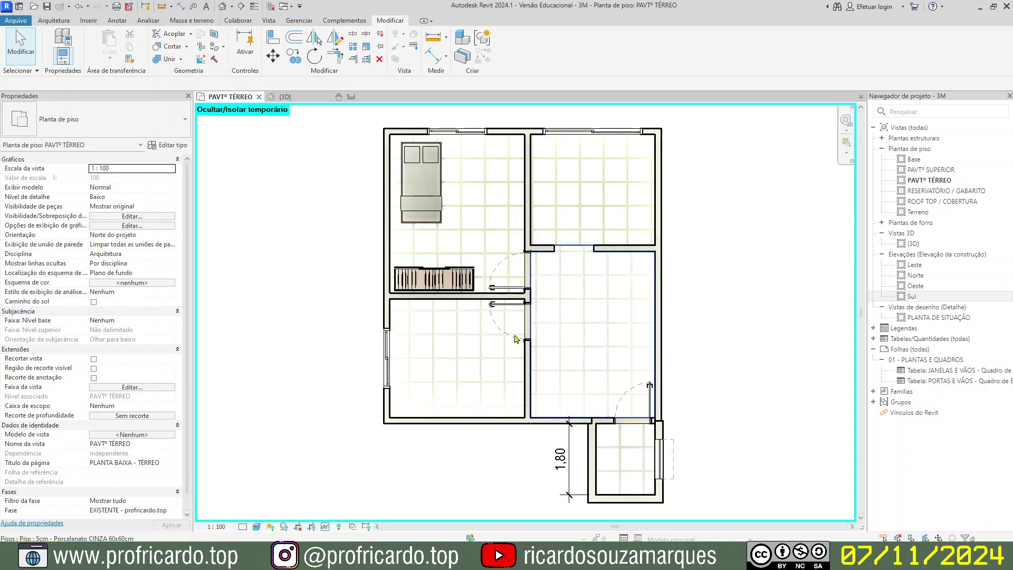
Compare the Cores consistentes and Sombreado visual styles in the 3D view, leaving it on Cores consistentes.
{"action": "left_click", "coordinate": [298, 99]}
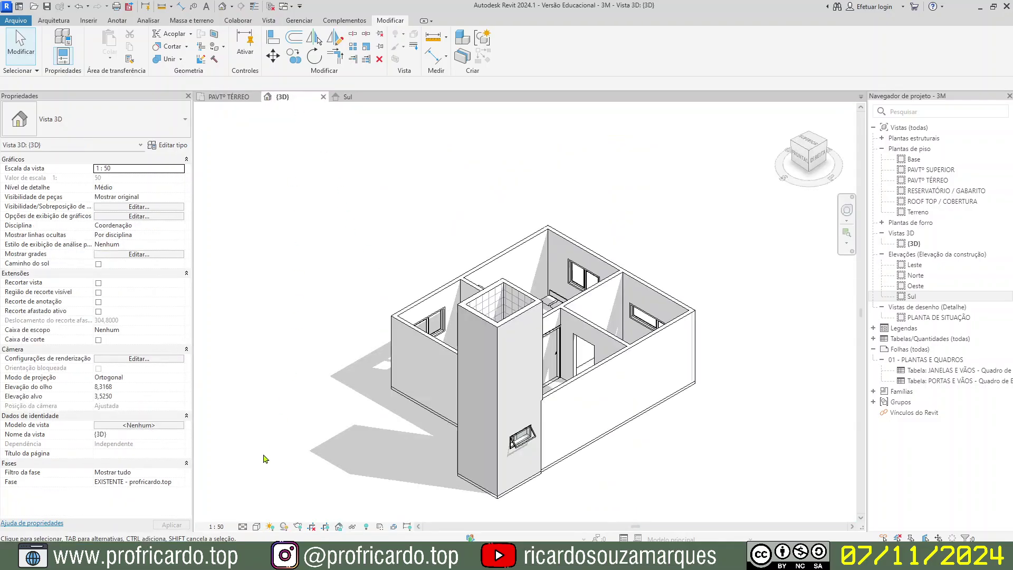
{"action": "left_click", "coordinate": [257, 526]}
{"action": "left_click", "coordinate": [273, 502]}
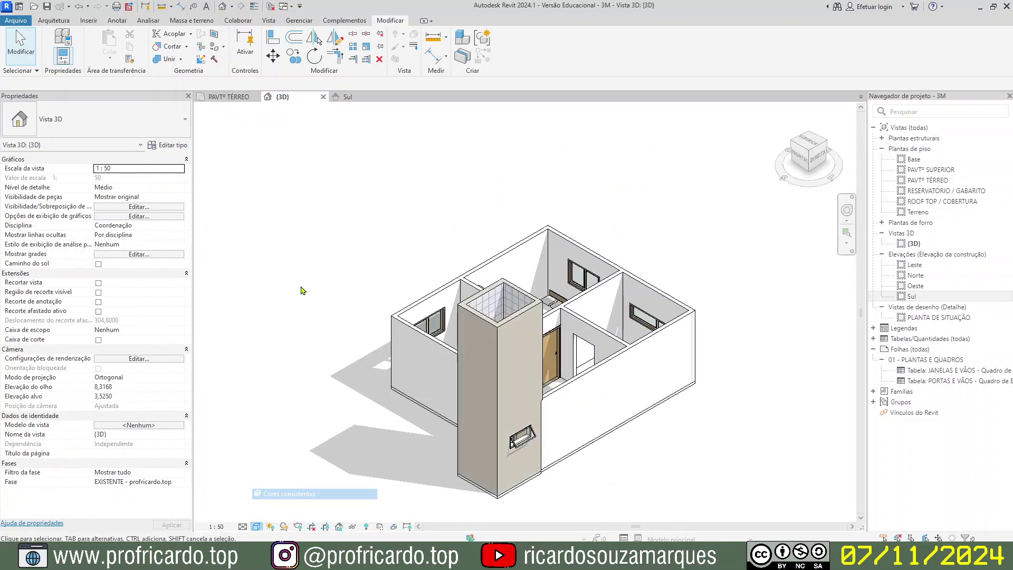
{"action": "left_click", "coordinate": [256, 526]}
{"action": "left_click", "coordinate": [280, 486]}
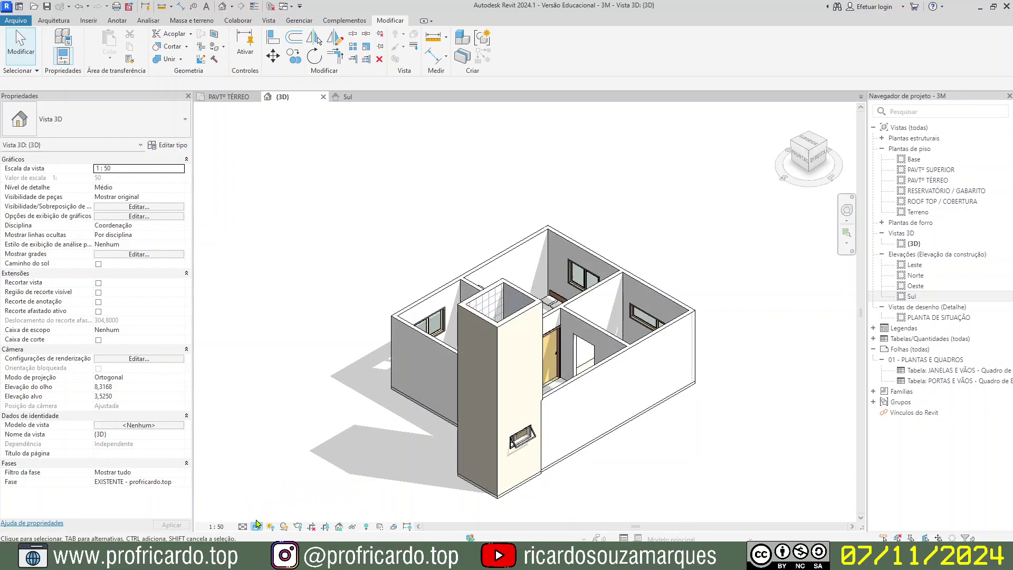
{"action": "left_click", "coordinate": [257, 526]}
{"action": "left_click", "coordinate": [271, 496]}
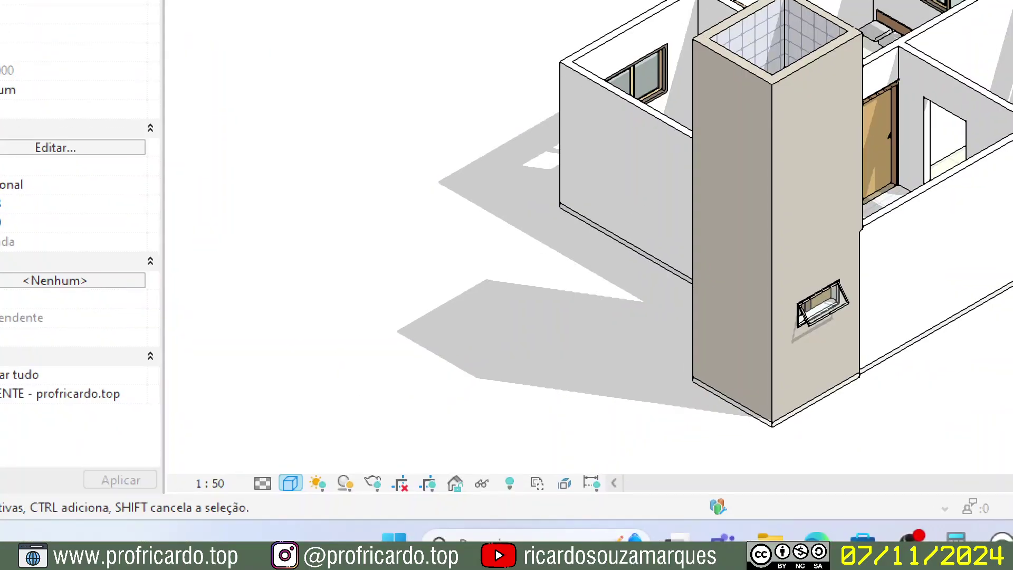
Toggle the 3D view's shadows off and back on to compare the model with and without them.
{"action": "left_click", "coordinate": [348, 483]}
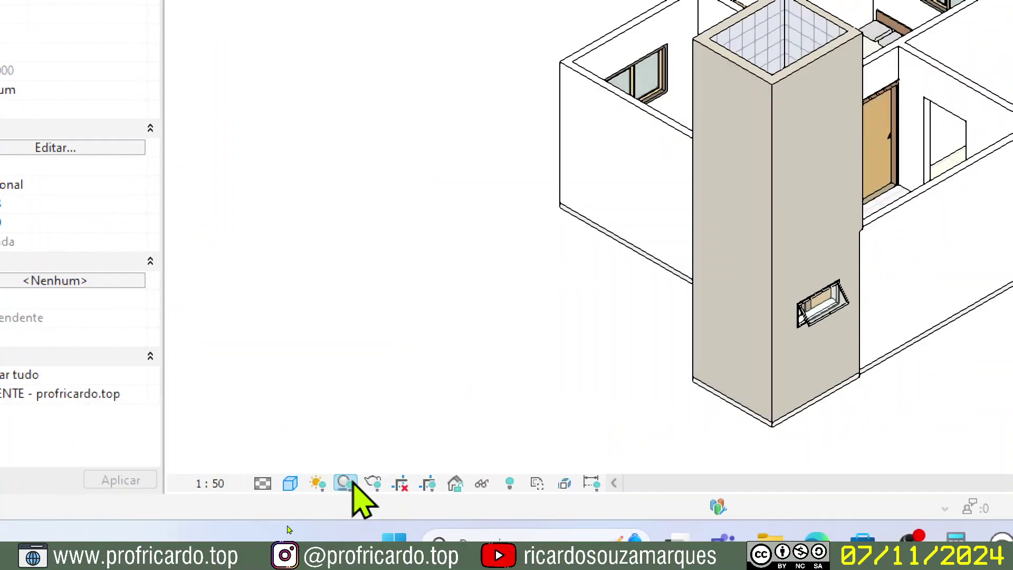
{"action": "left_click", "coordinate": [352, 483]}
{"action": "left_click", "coordinate": [353, 483]}
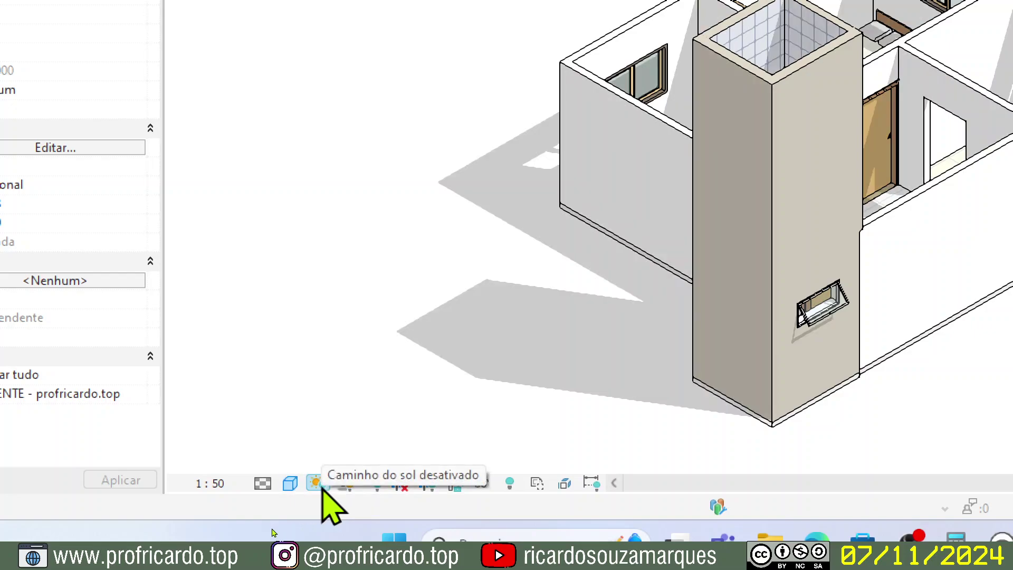
{"action": "left_click", "coordinate": [347, 494]}
{"action": "left_click", "coordinate": [347, 493]}
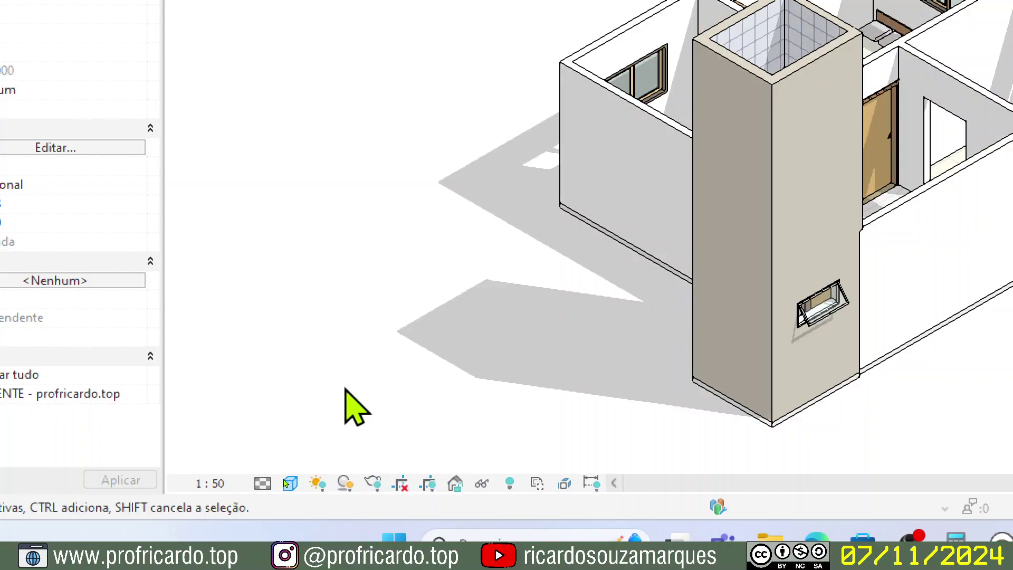
{"action": "key", "text": "z"}
{"action": "key", "text": "e"}
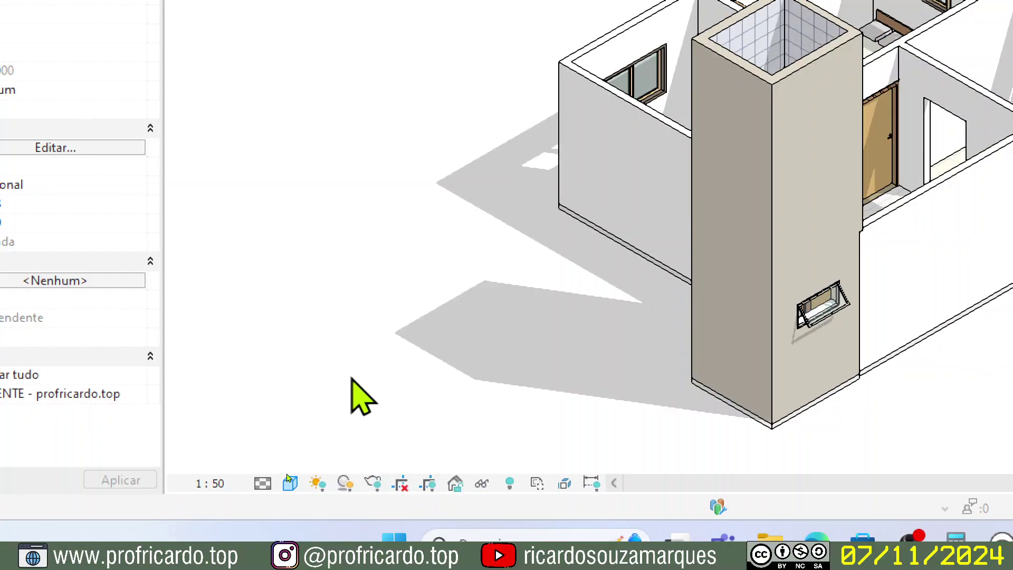